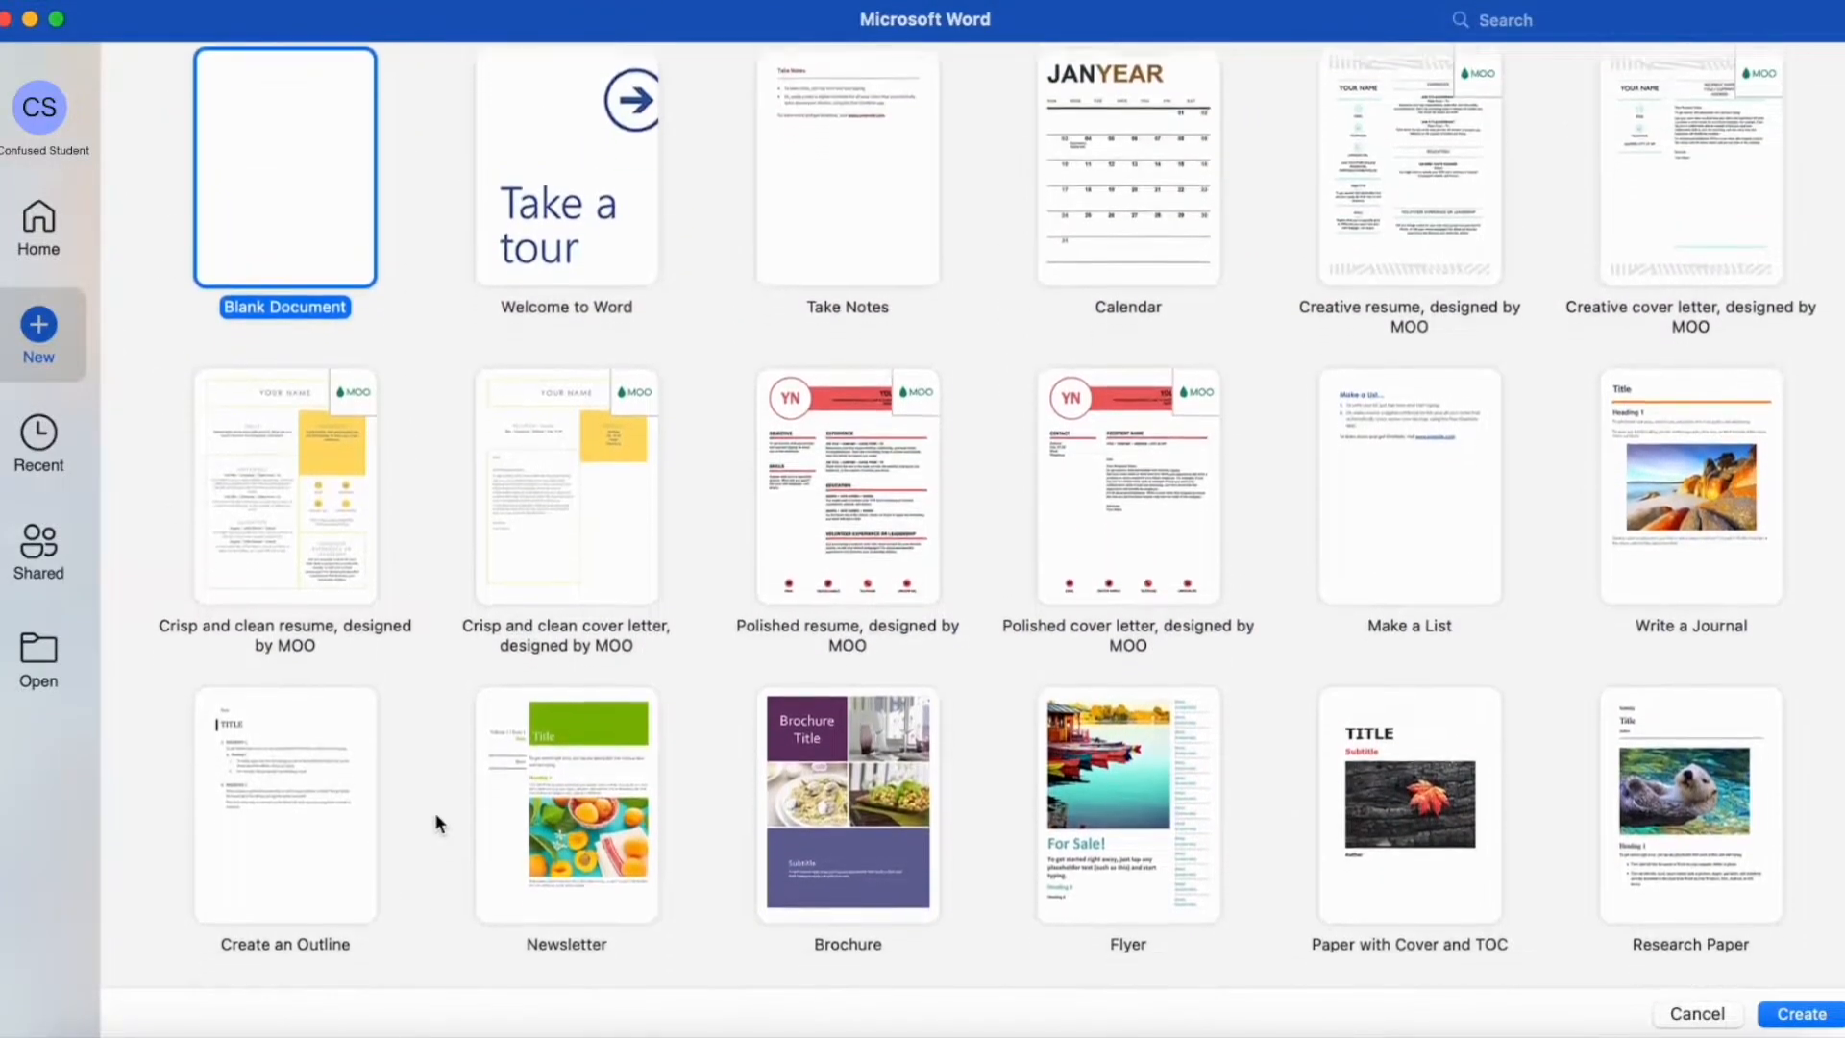
Write "How to change the font and the font size." as the first line of a blank document
scroll(435, 817, "down", 8)
scroll(434, 811, "down", 5)
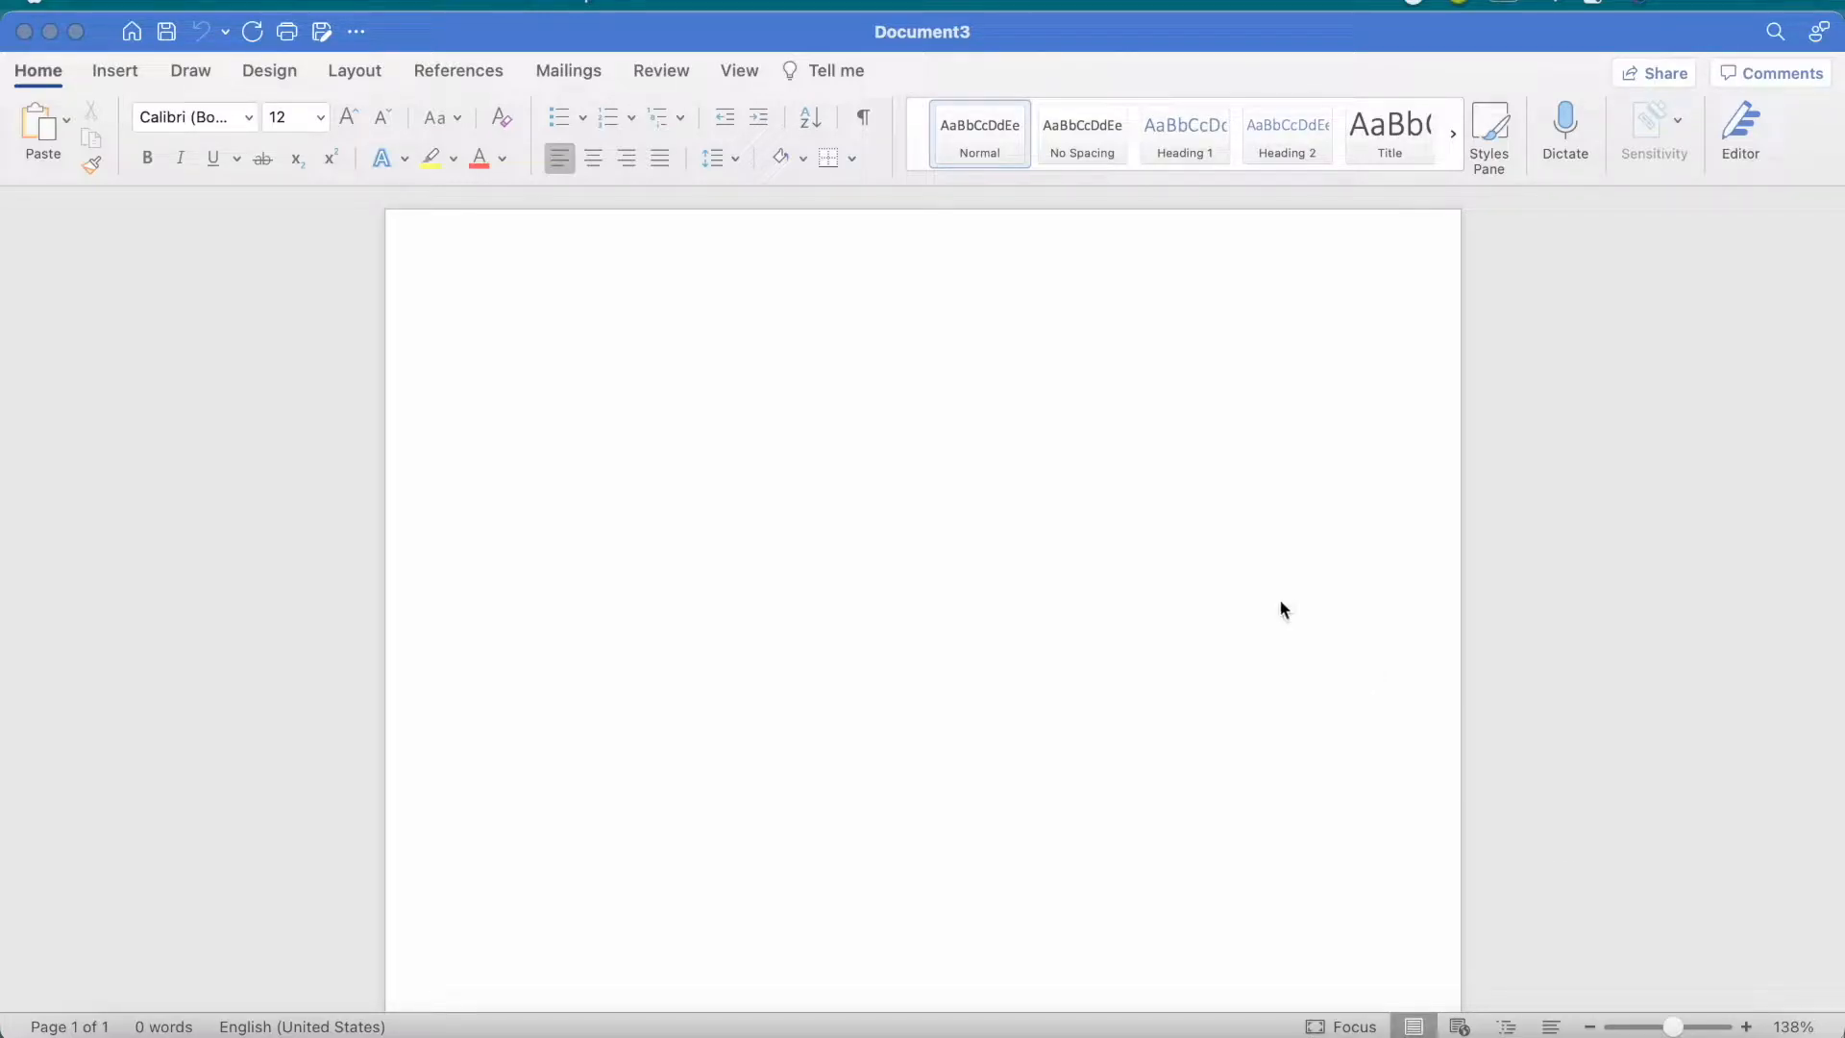
left_click(885, 363)
type("How to ch")
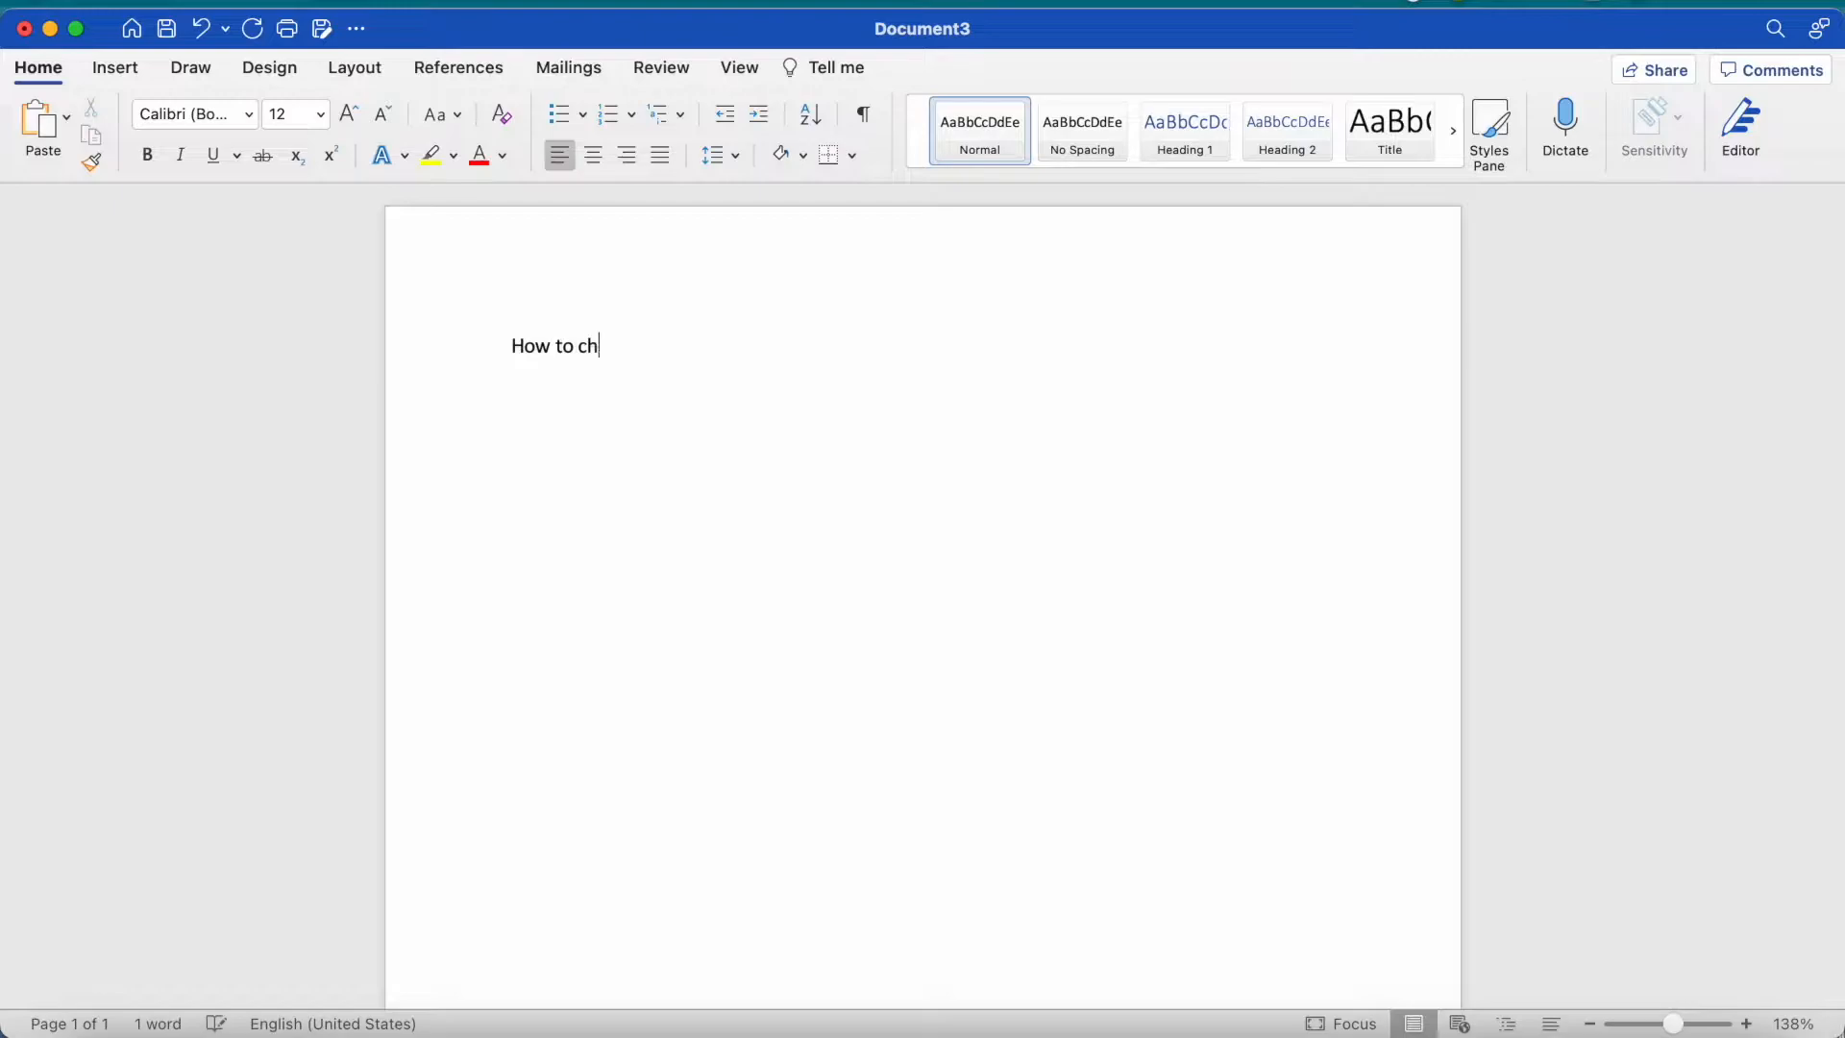
type("ange the font and the font size.")
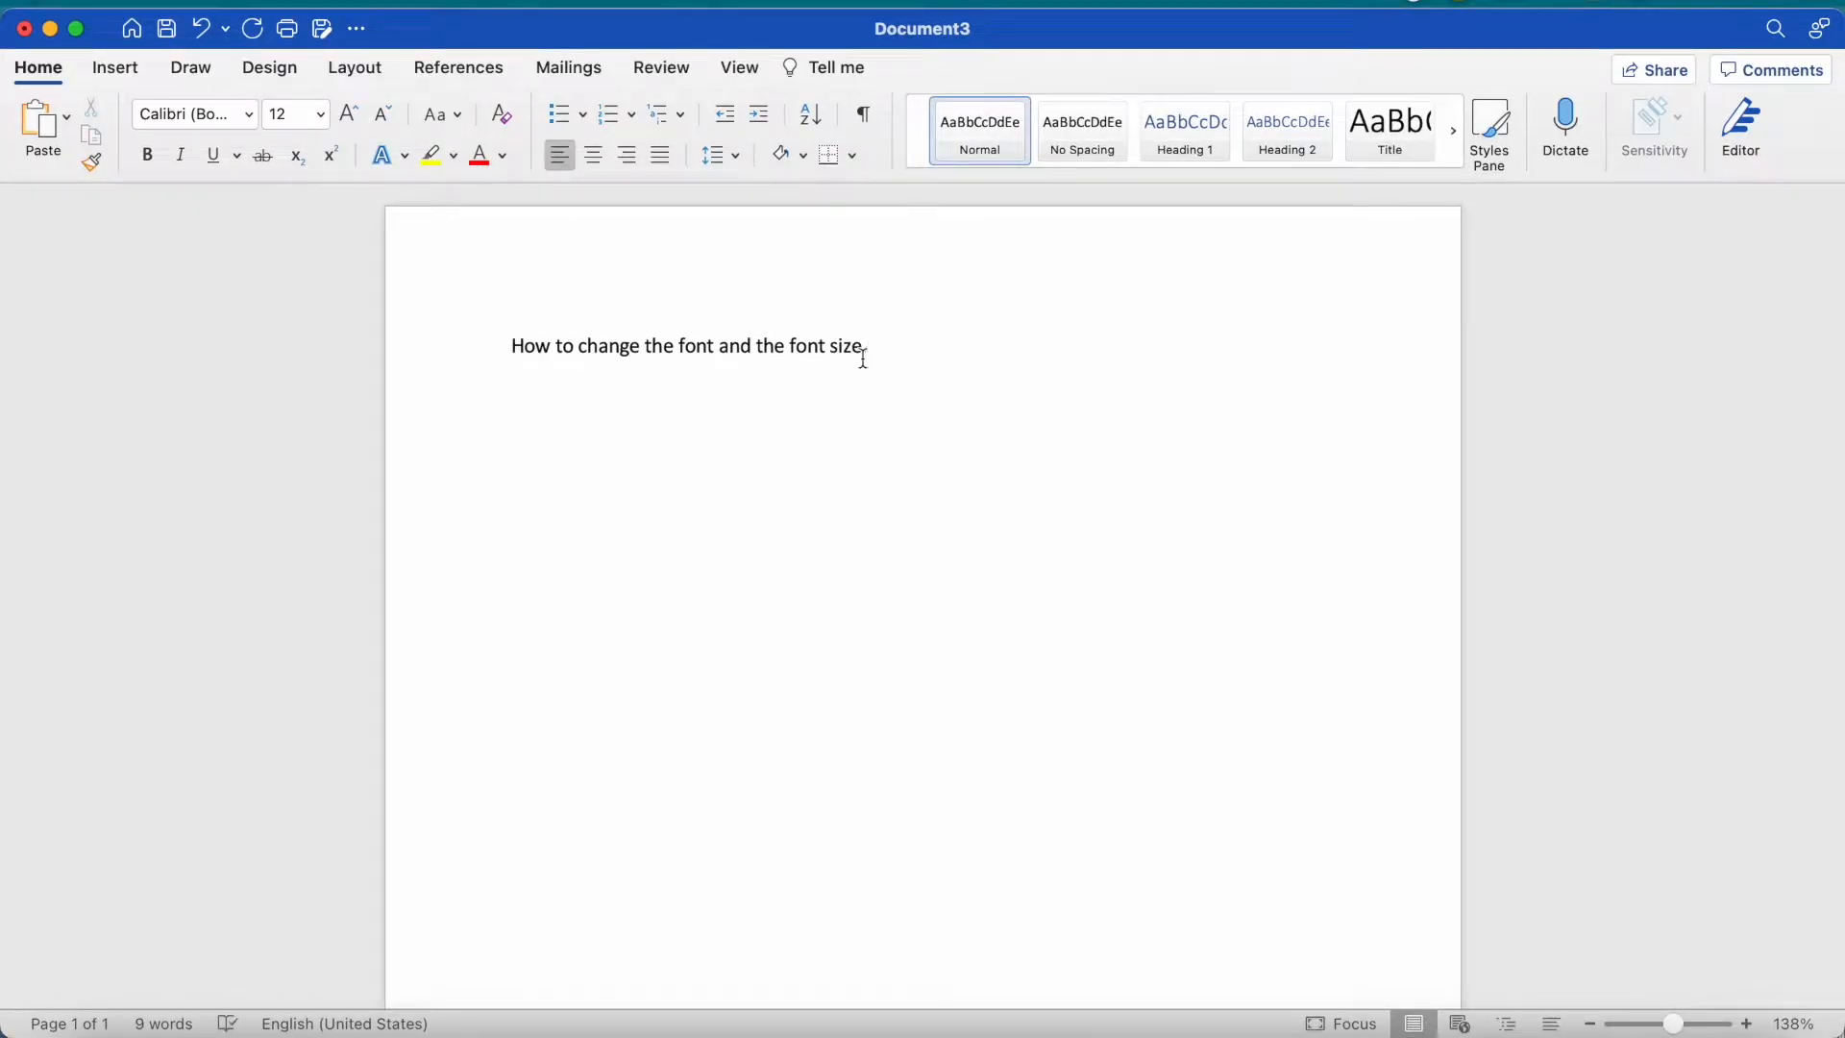
Format the whole typed line in Times New Roman at font size 16
left_click_drag(877, 350, 524, 354)
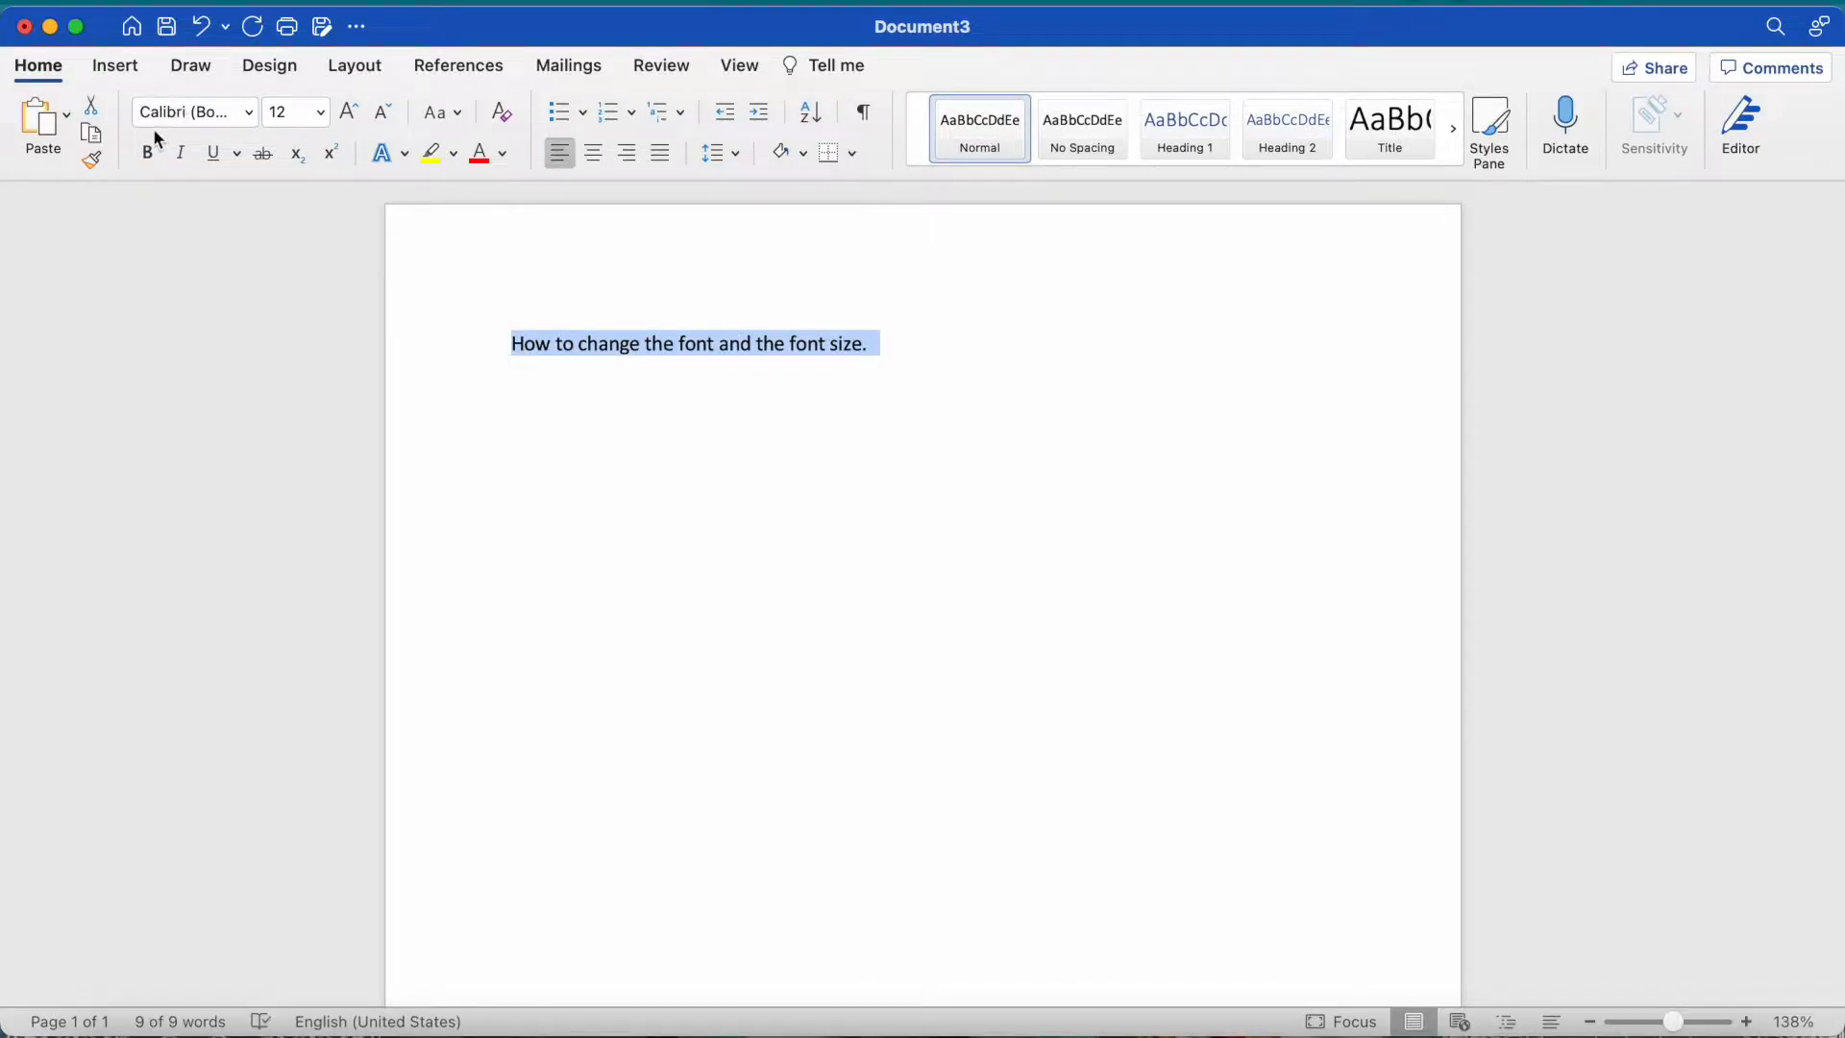
left_click(250, 114)
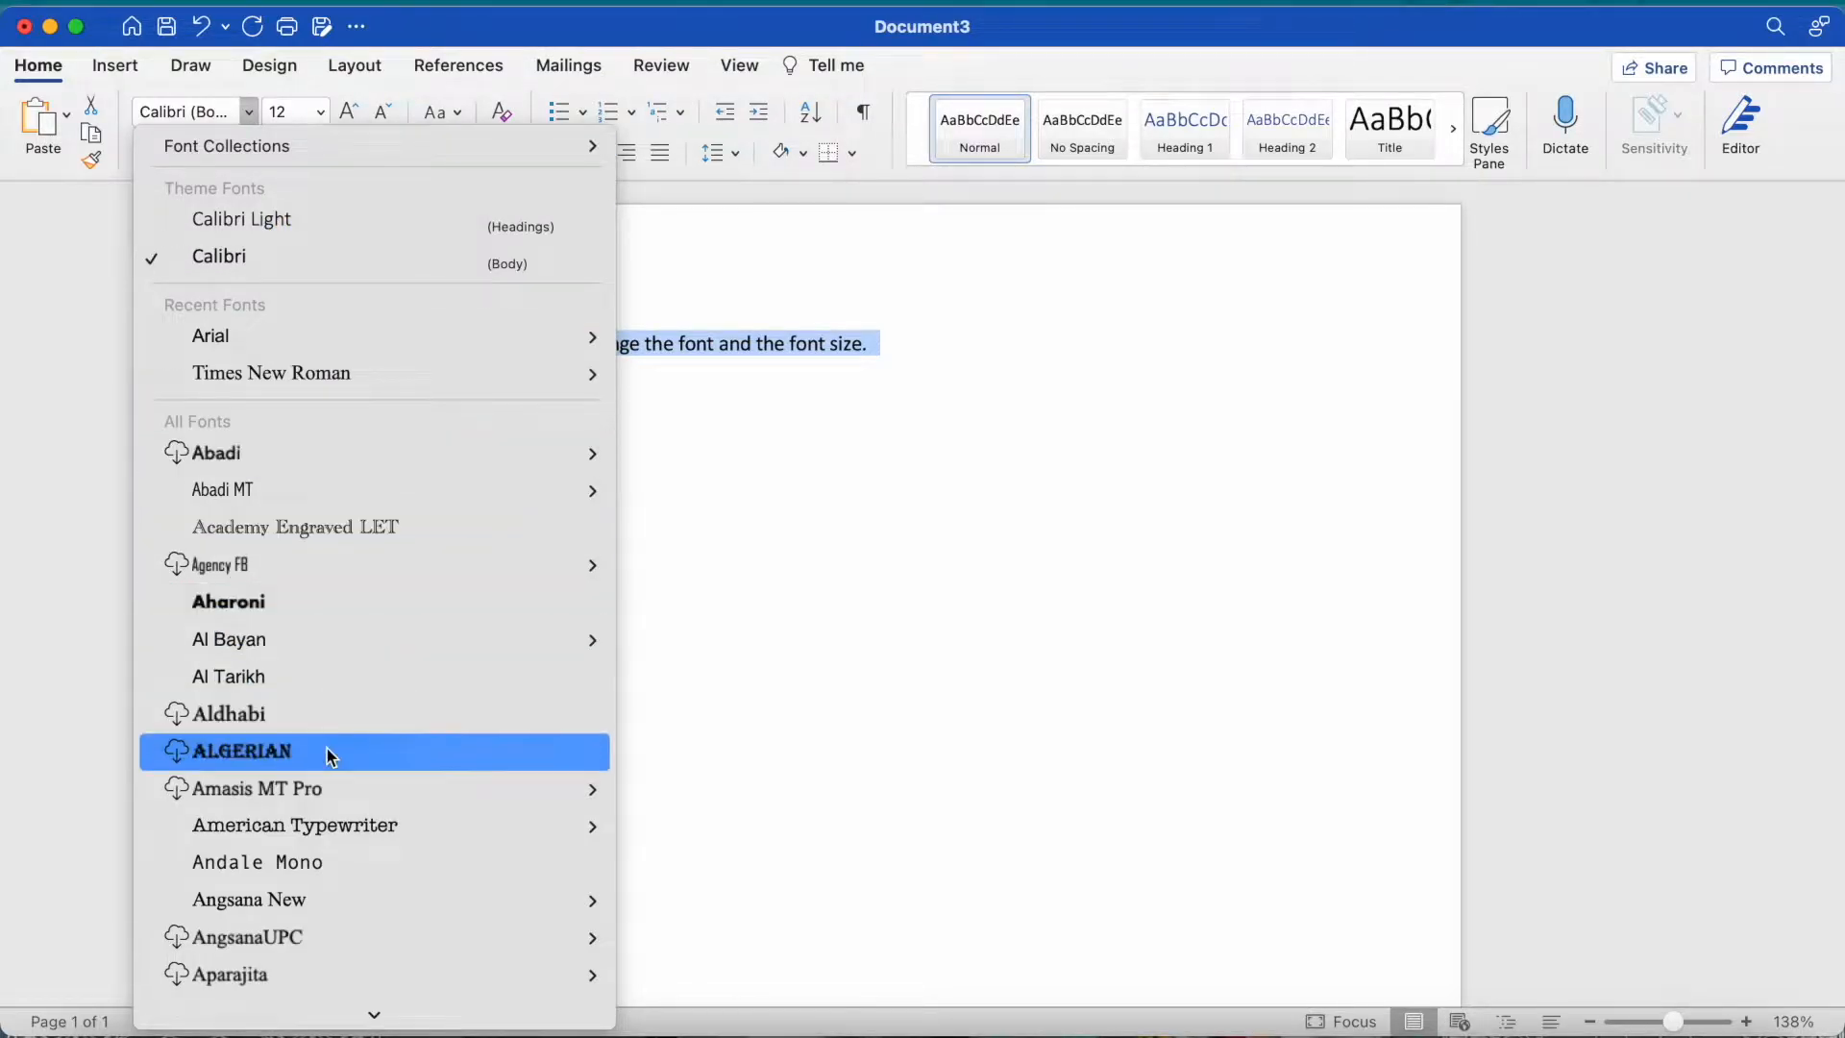
scroll(326, 747, "down", 20)
scroll(327, 755, "up", 20)
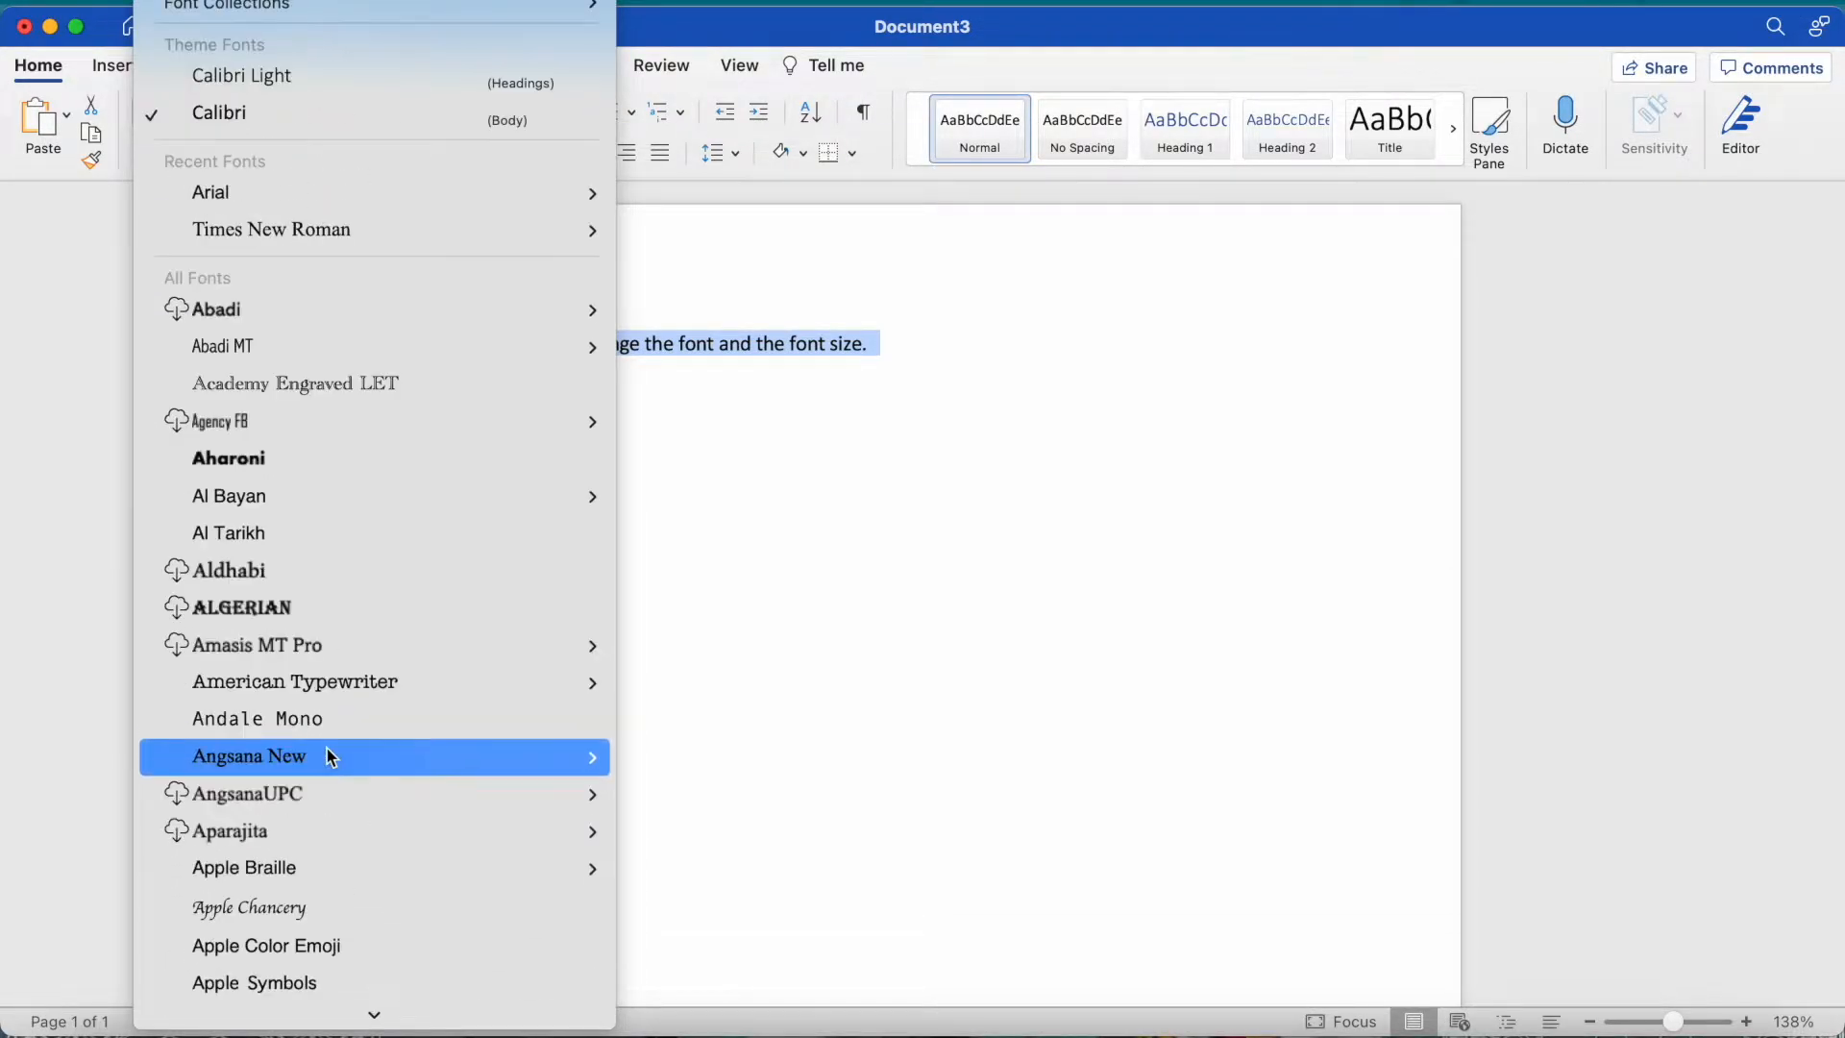
left_click(338, 227)
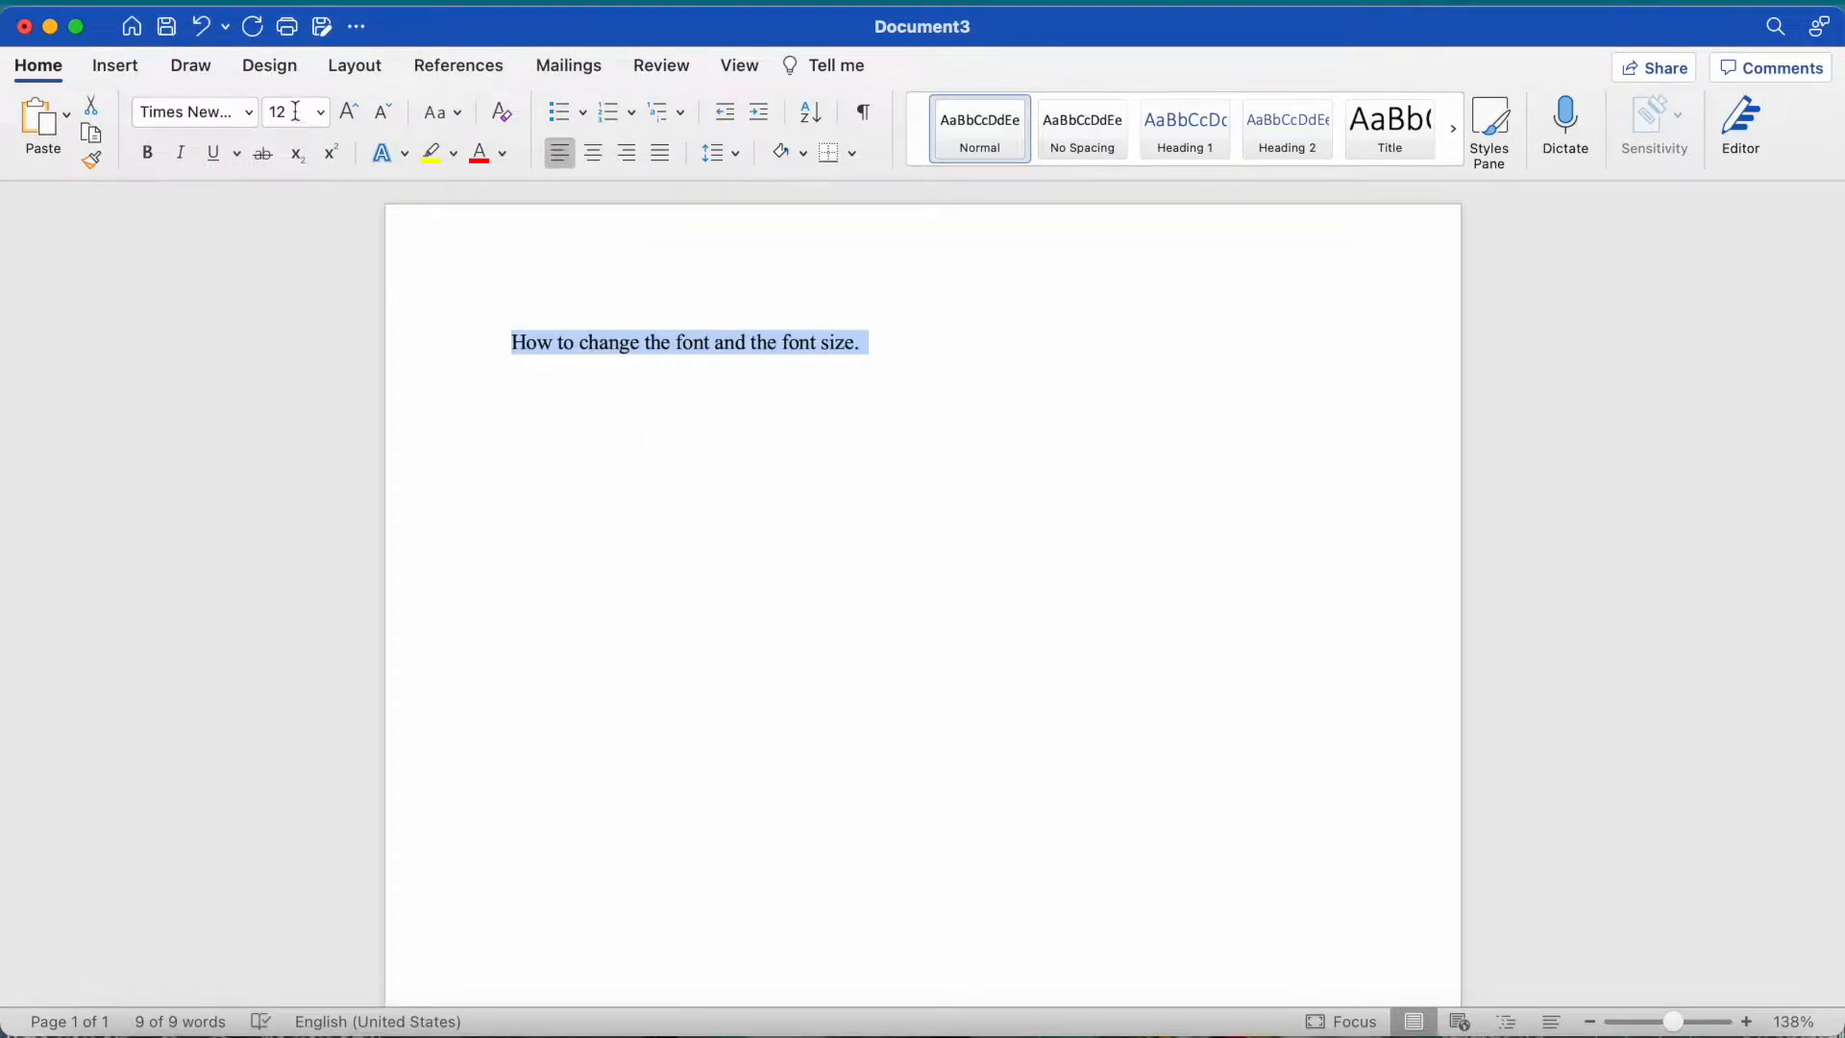
left_click(323, 113)
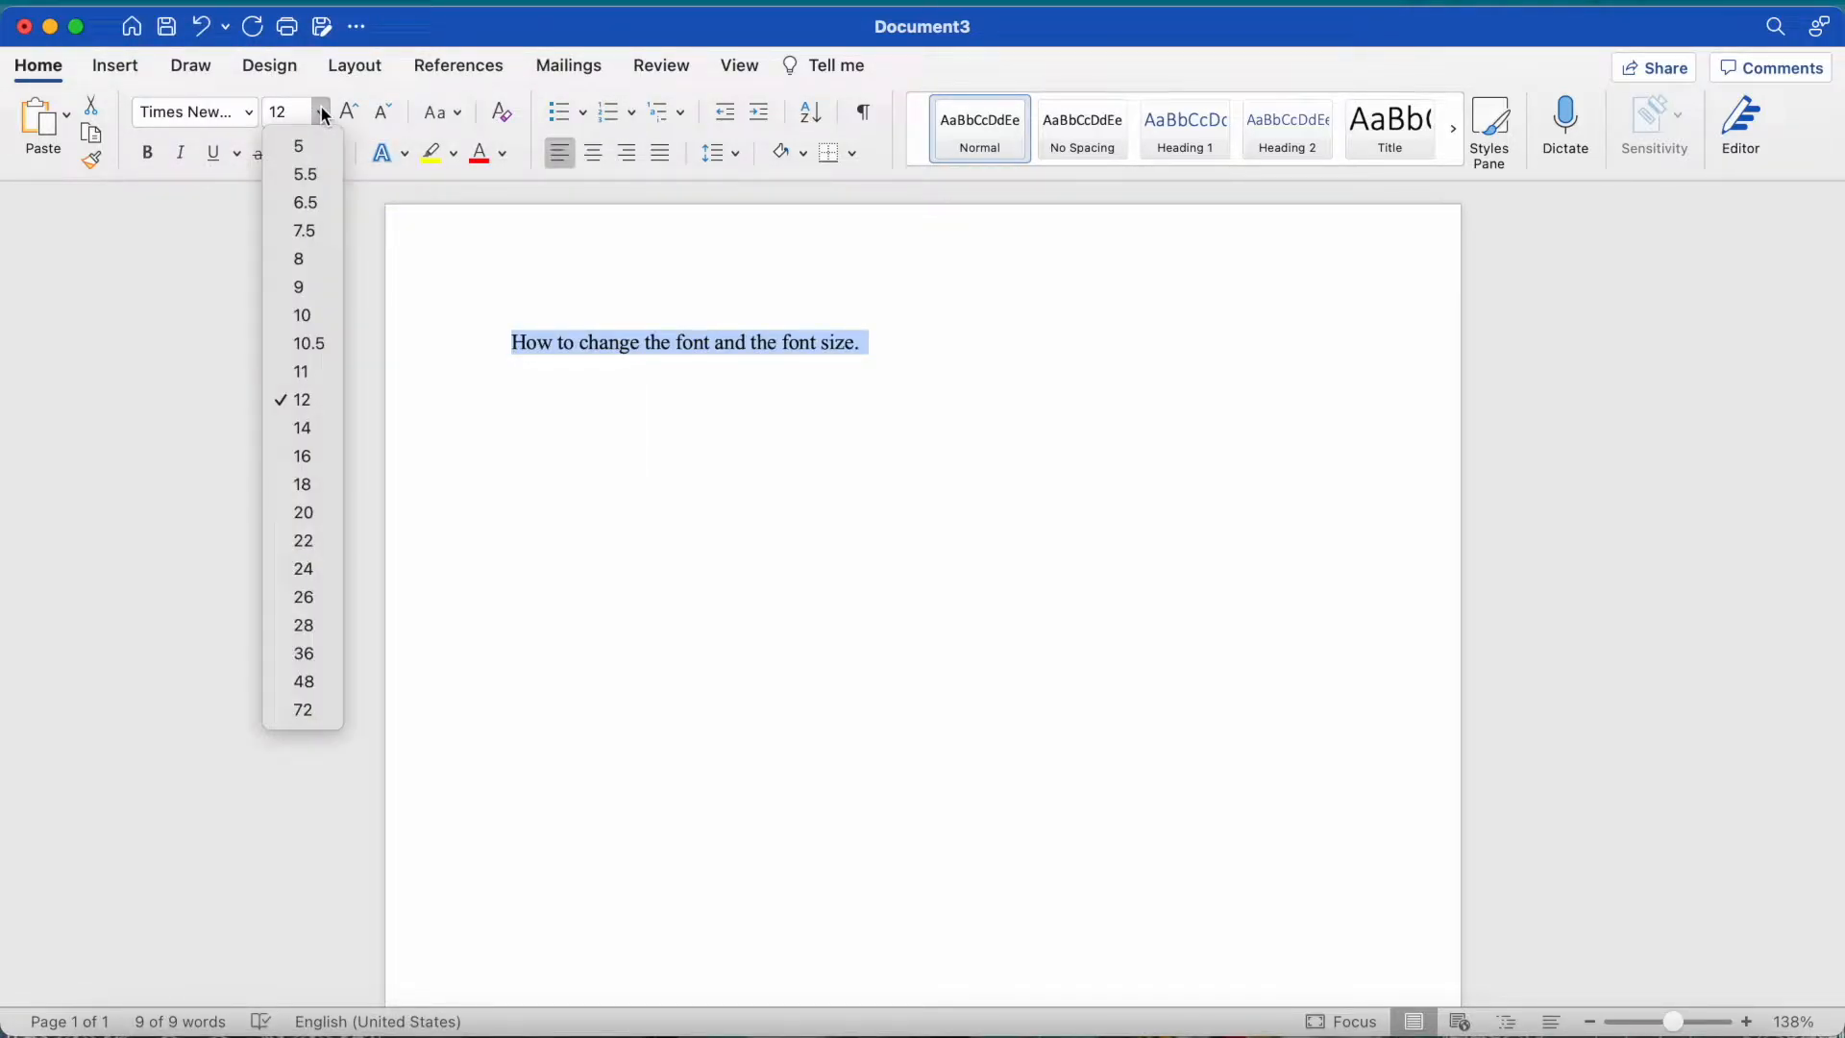
left_click(323, 457)
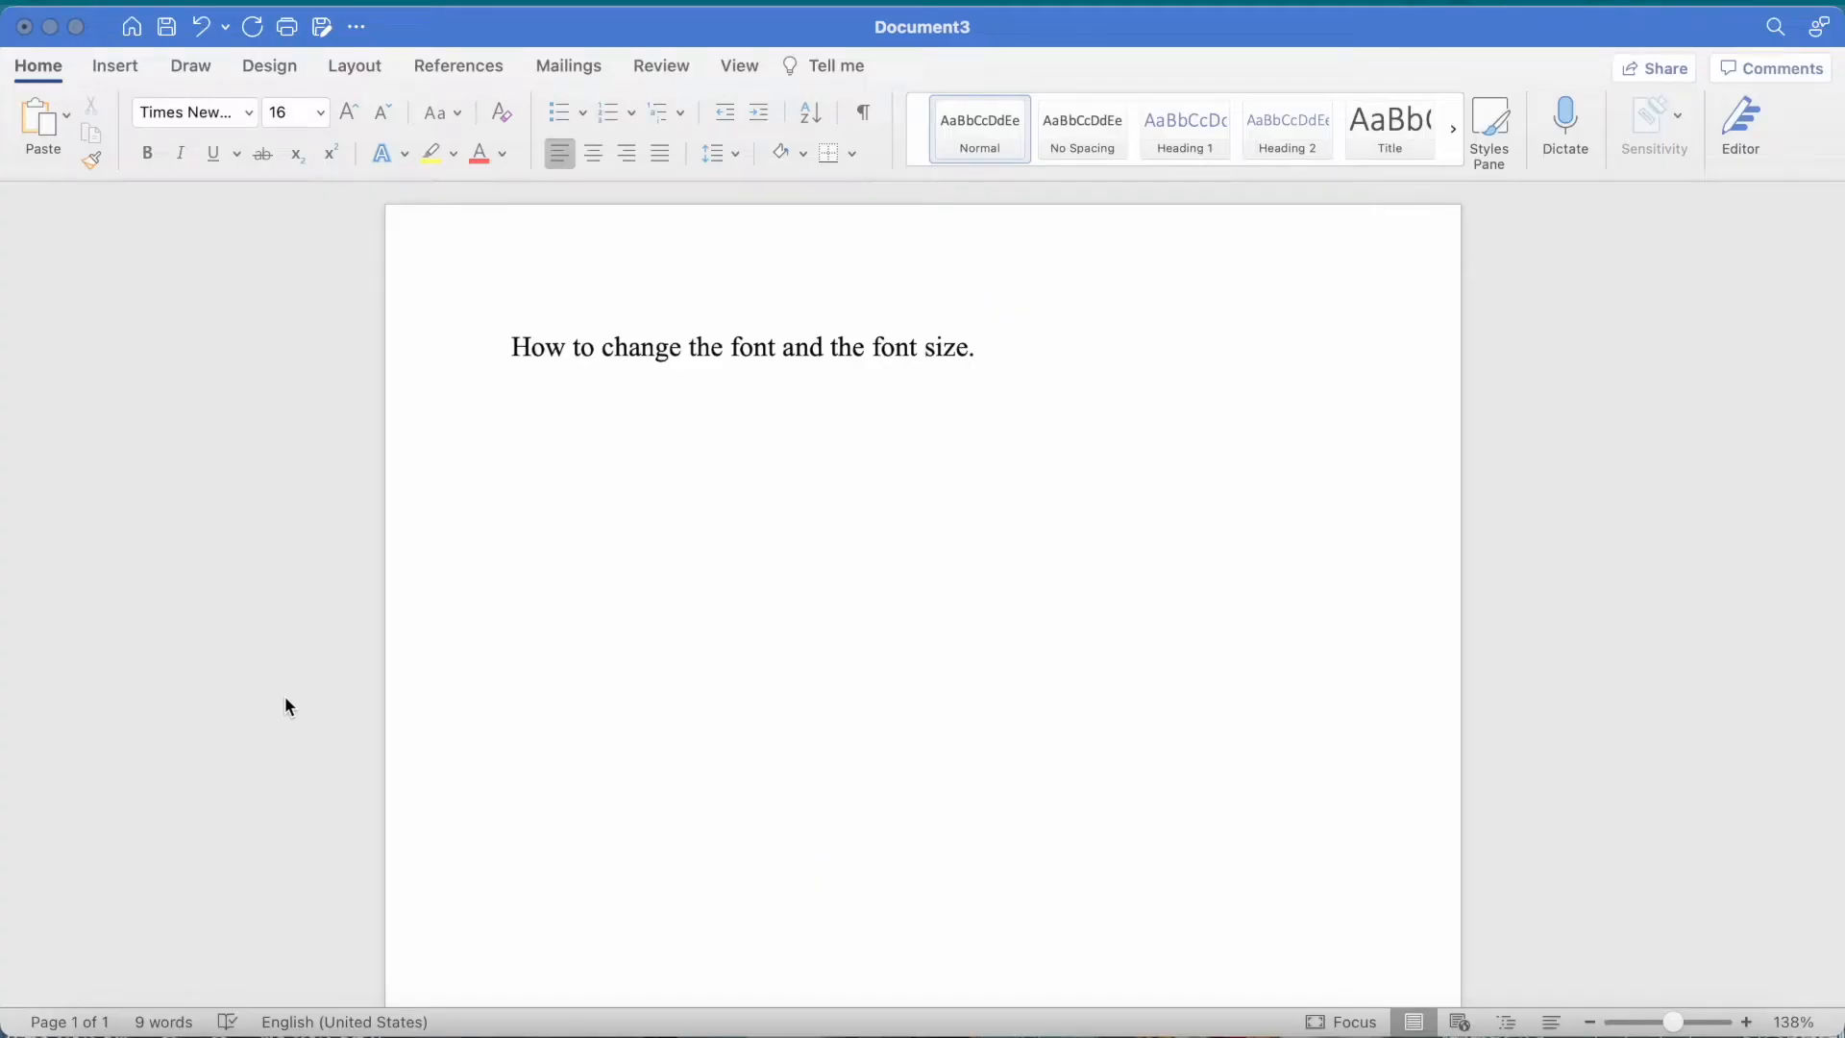
left_click(633, 532)
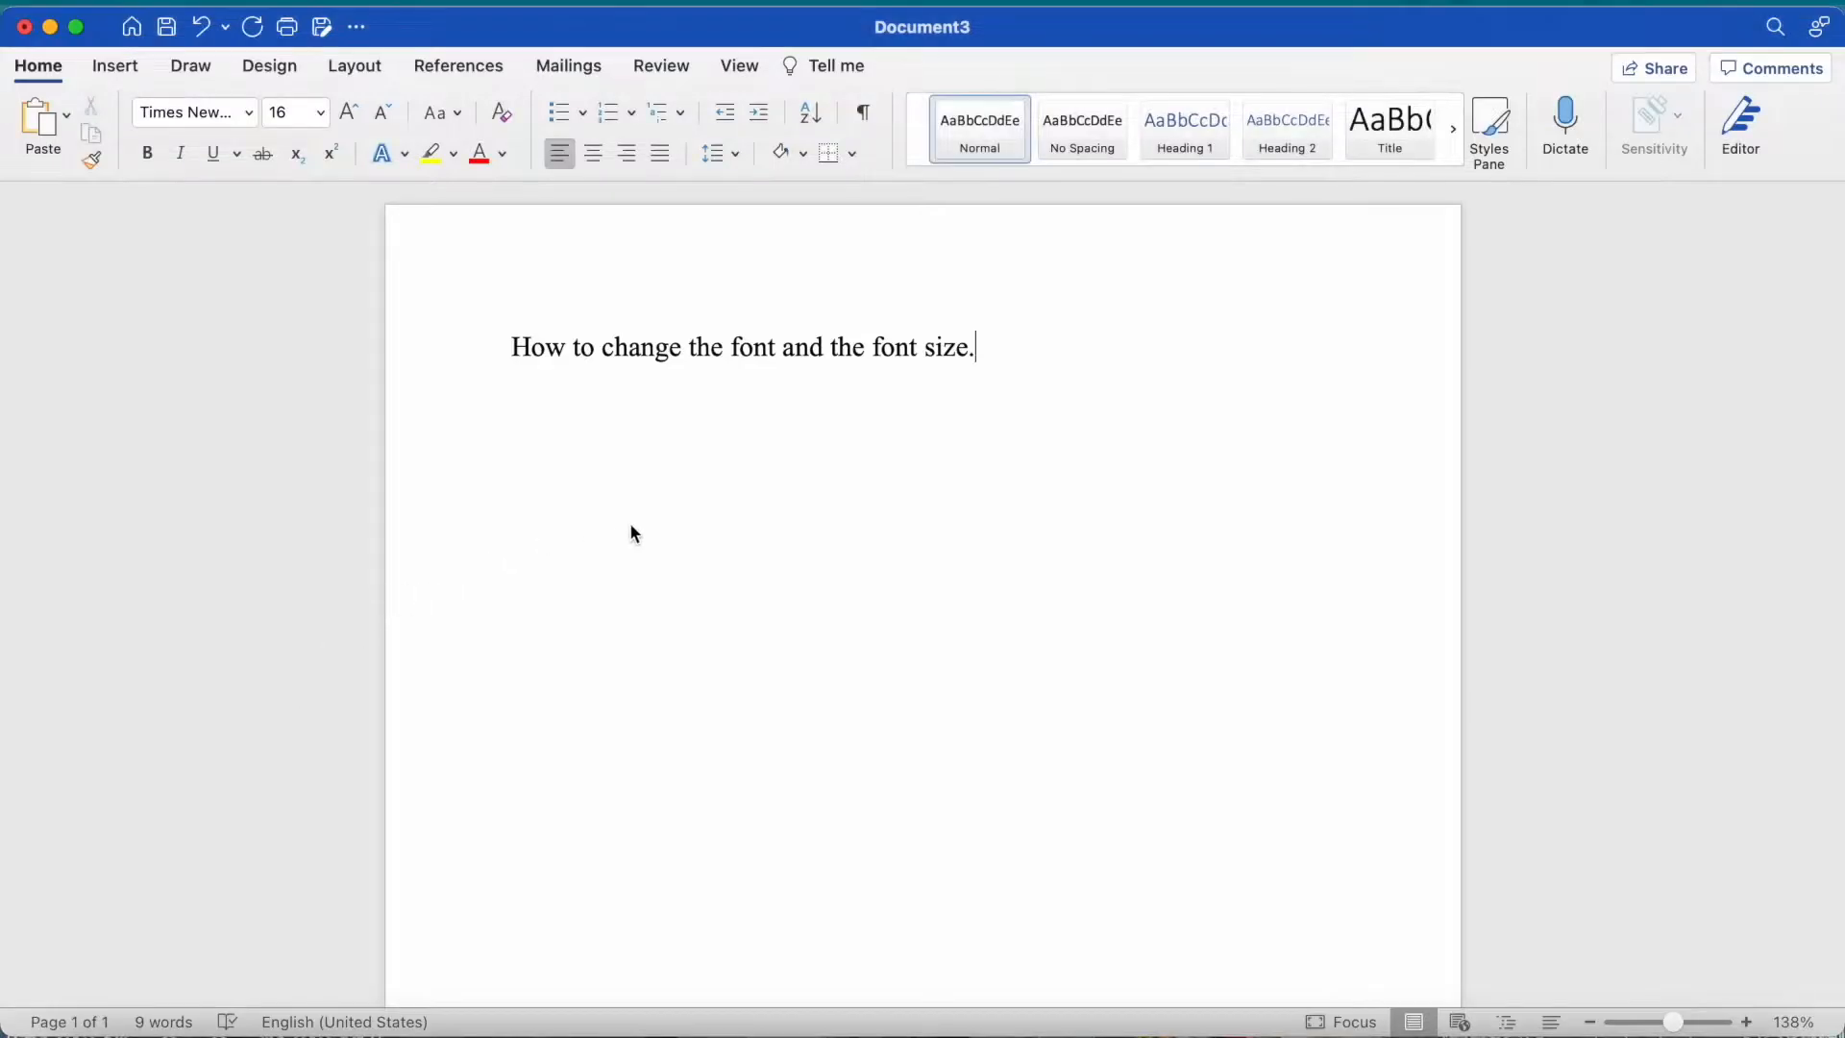
Centre the line of text on the page and try right alignment on it as well
left_click_drag(982, 350, 516, 343)
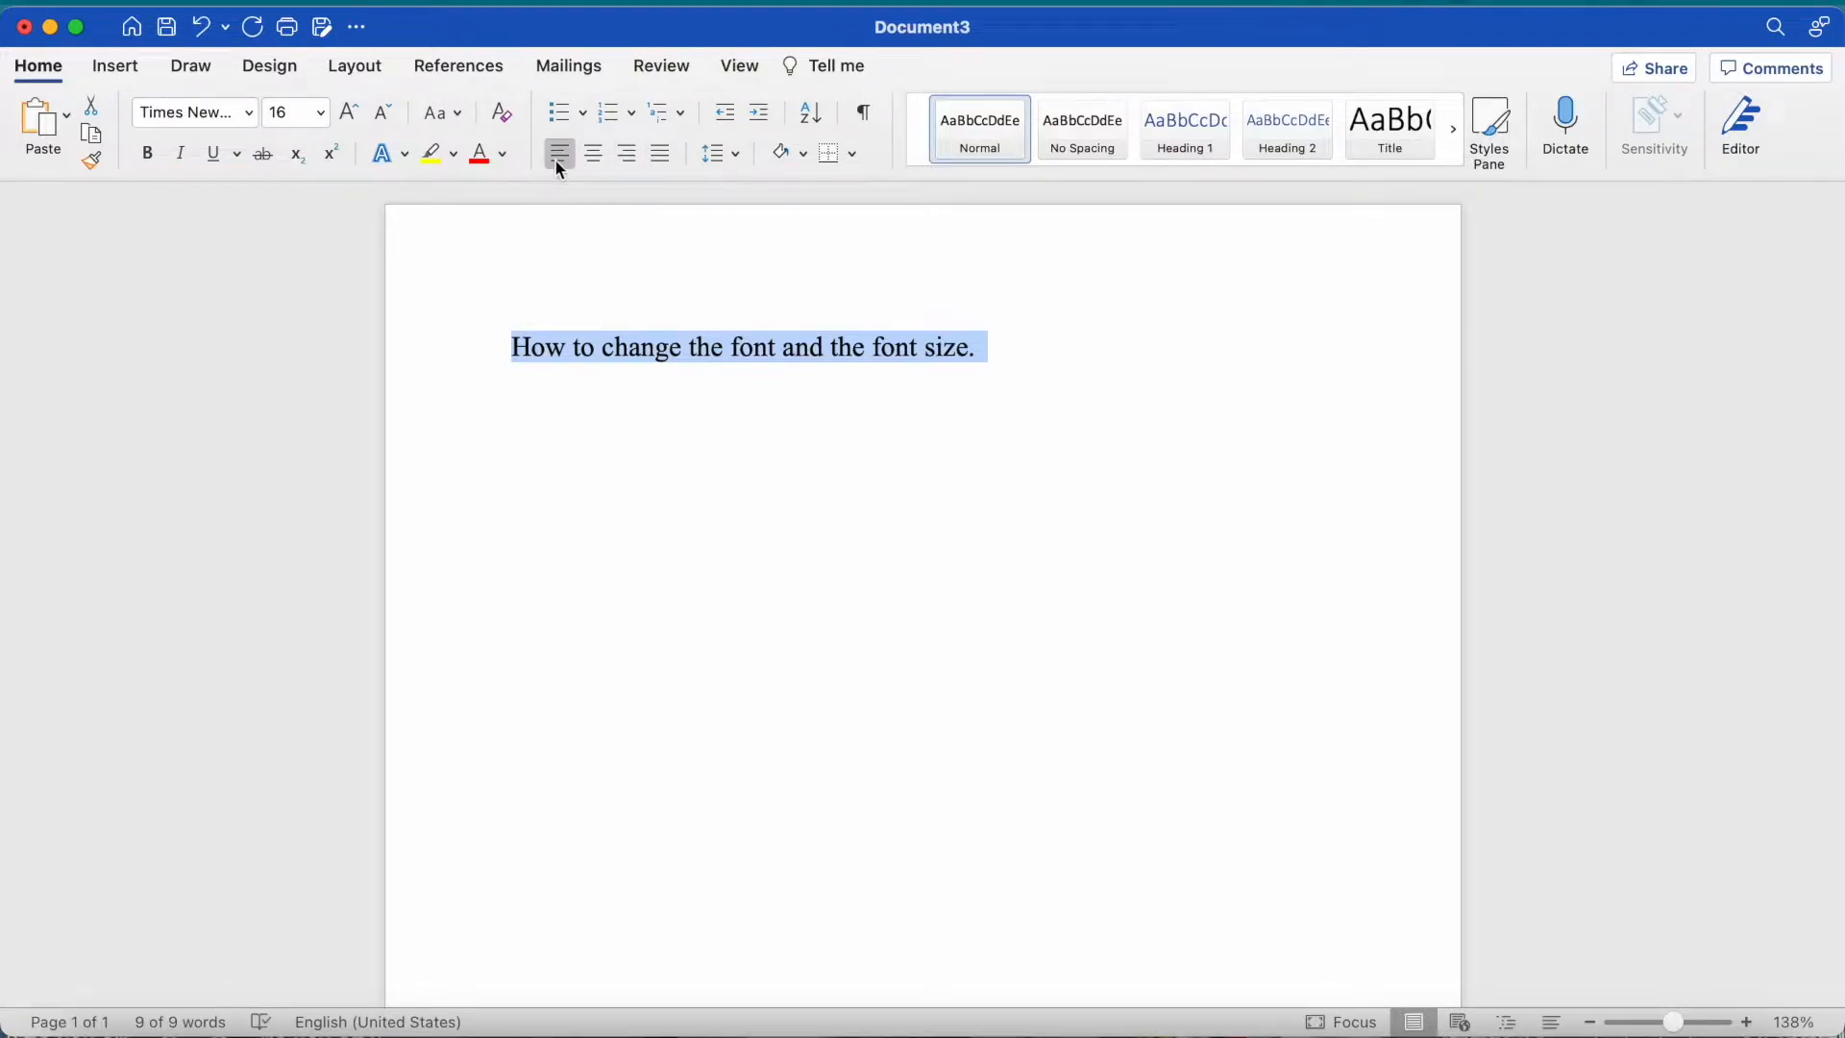
left_click(595, 154)
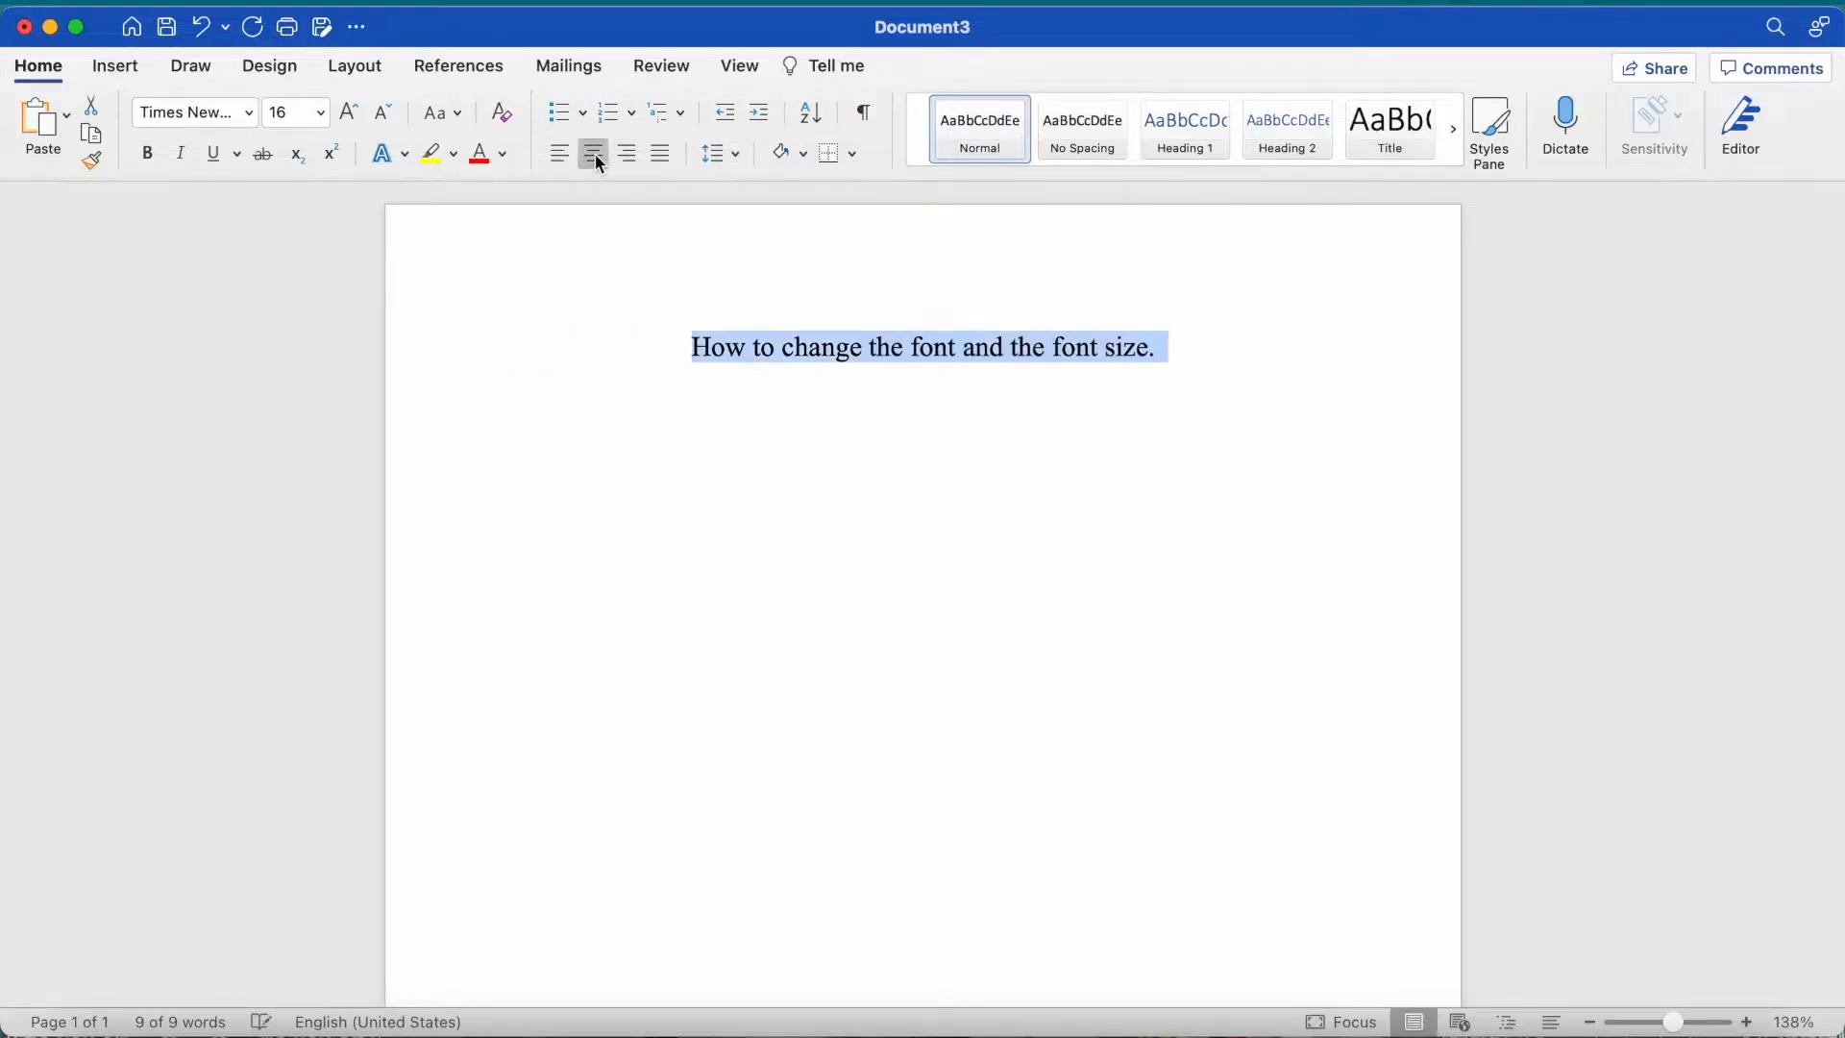
left_click(628, 154)
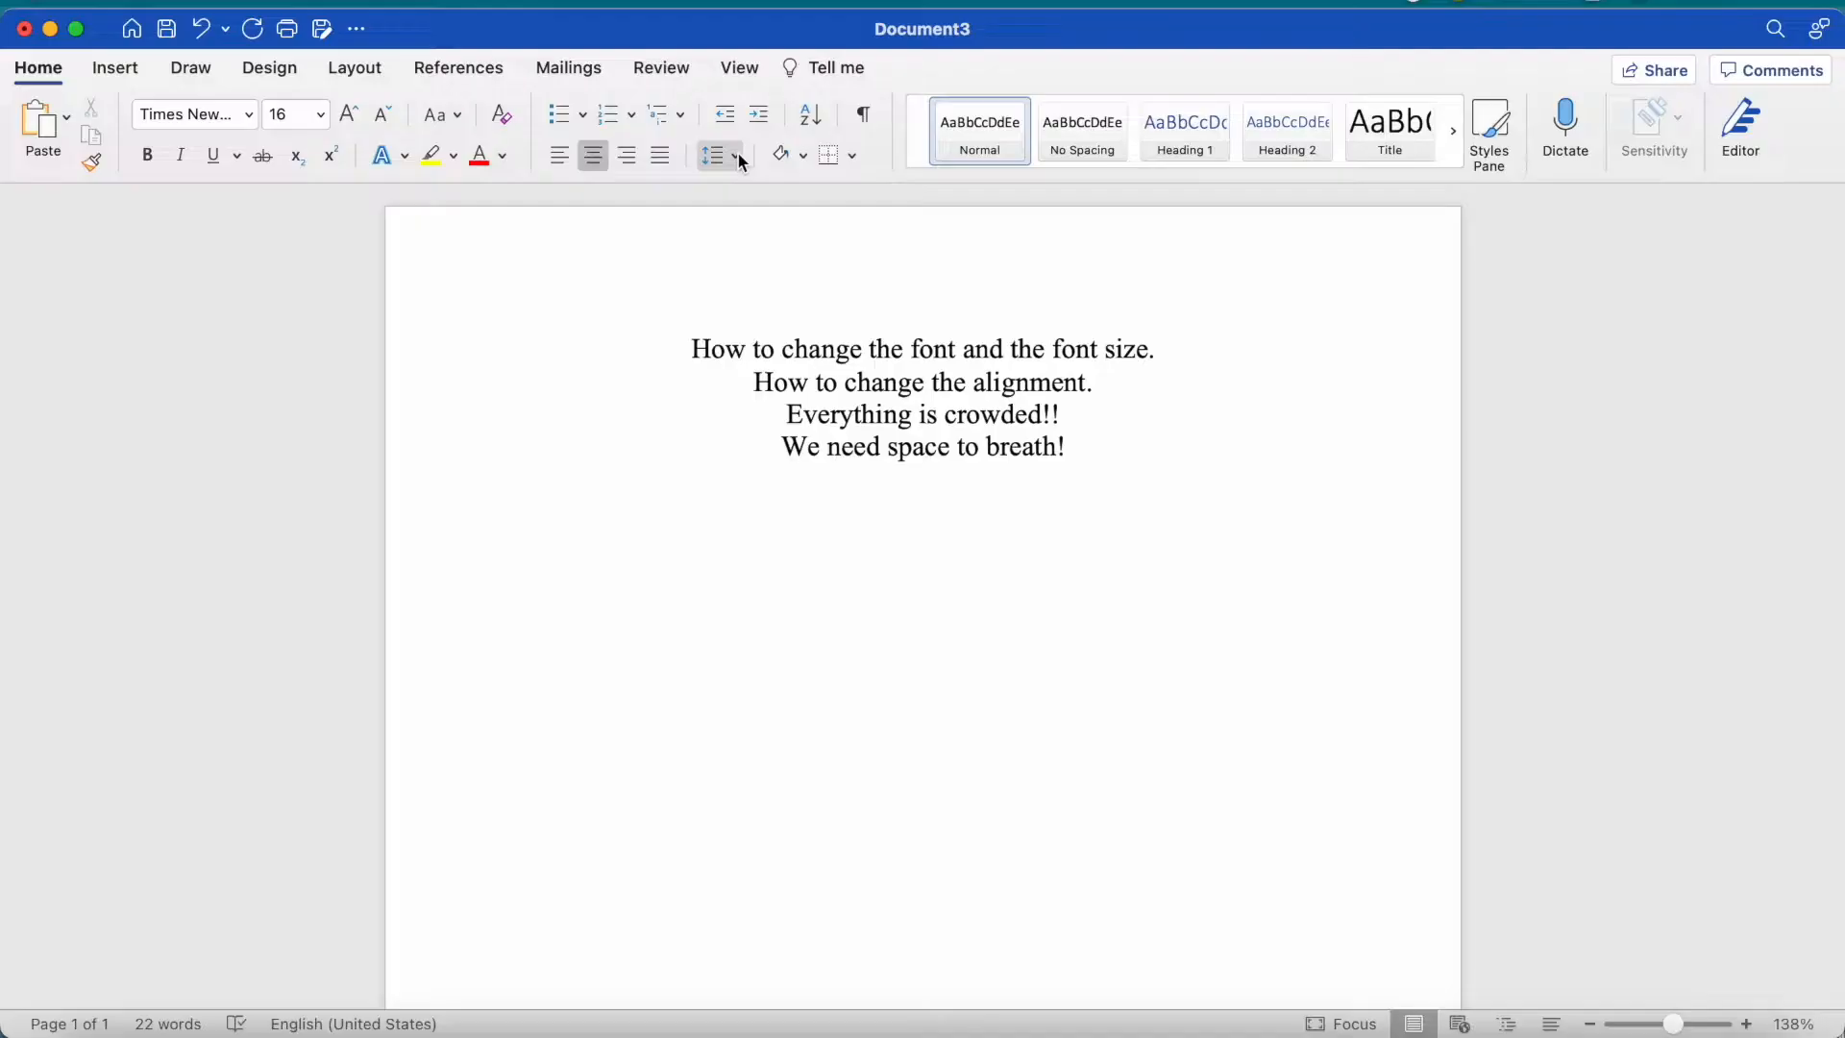
Set the line spacing of the first line, about changing the font, to 2.0
left_click(818, 252)
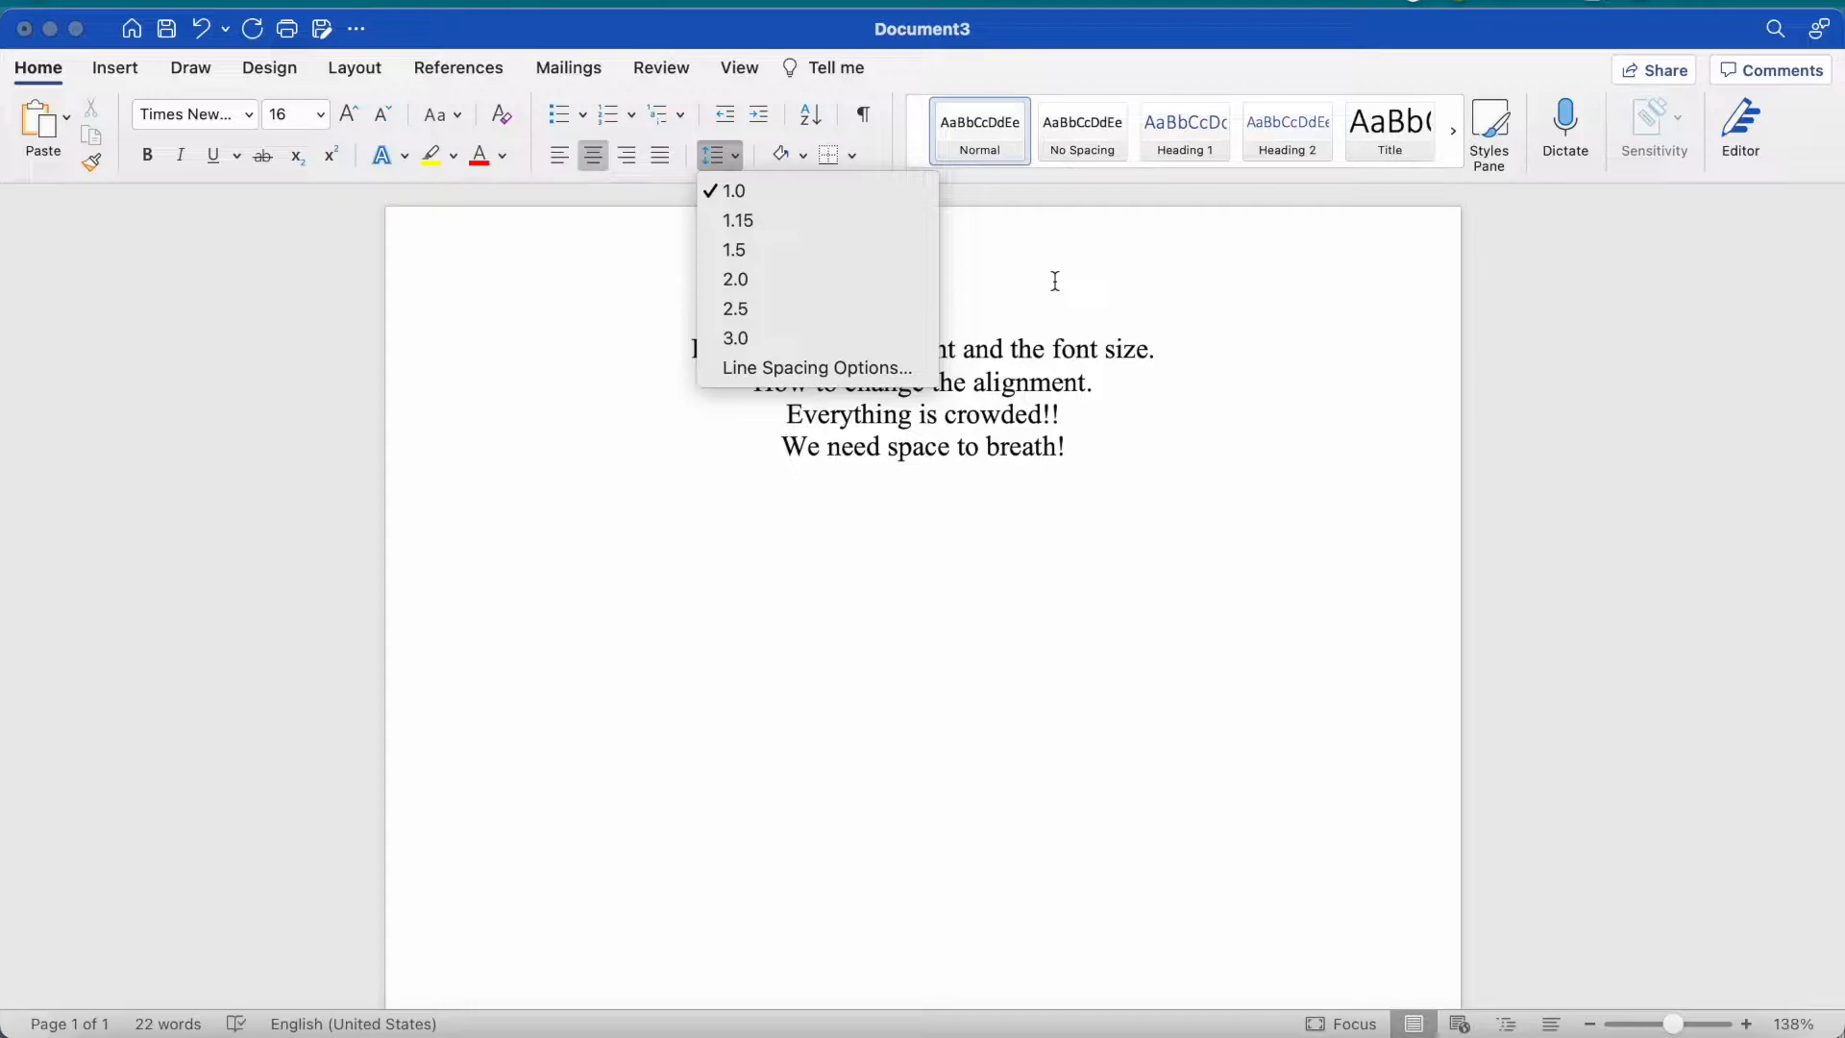
left_click(723, 279)
left_click(1150, 362)
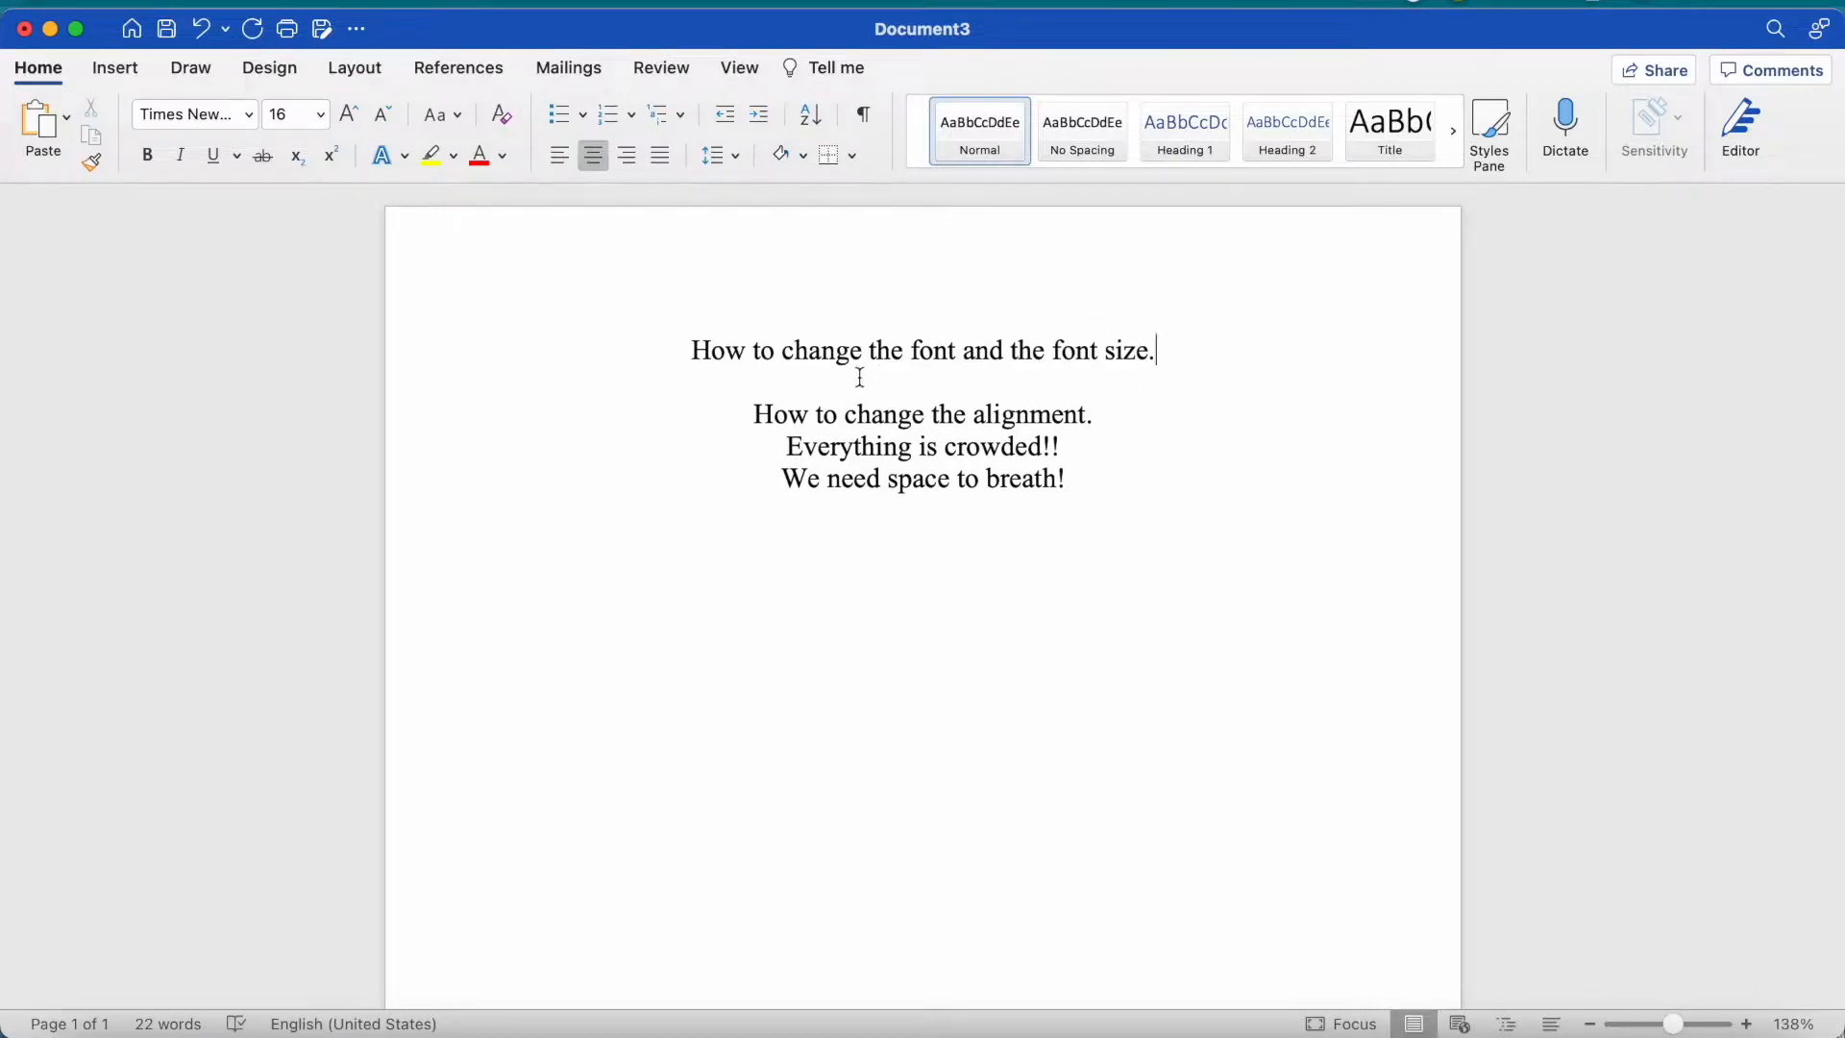
Apply 2.0 line spacing to the remaining three lines, from "How to change the alignment." to "We need space to breath!"
left_click_drag(1075, 492, 749, 424)
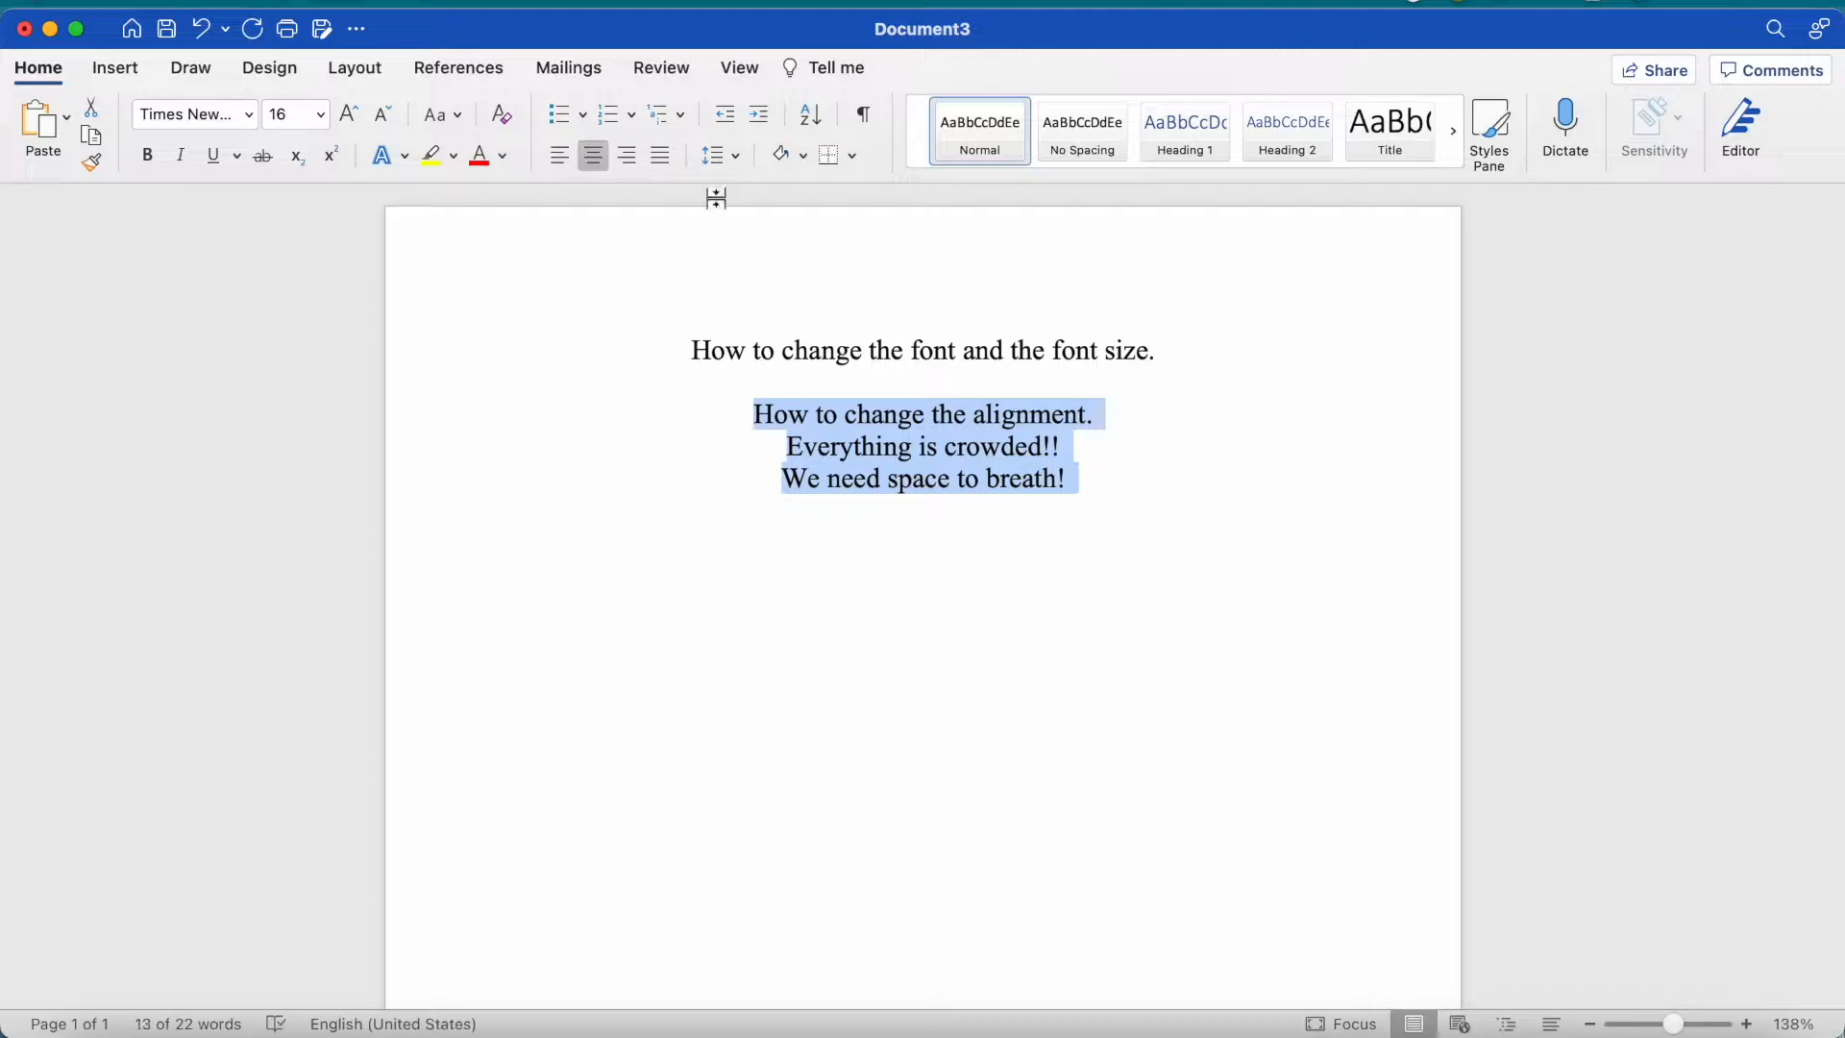
left_click(736, 157)
left_click(750, 280)
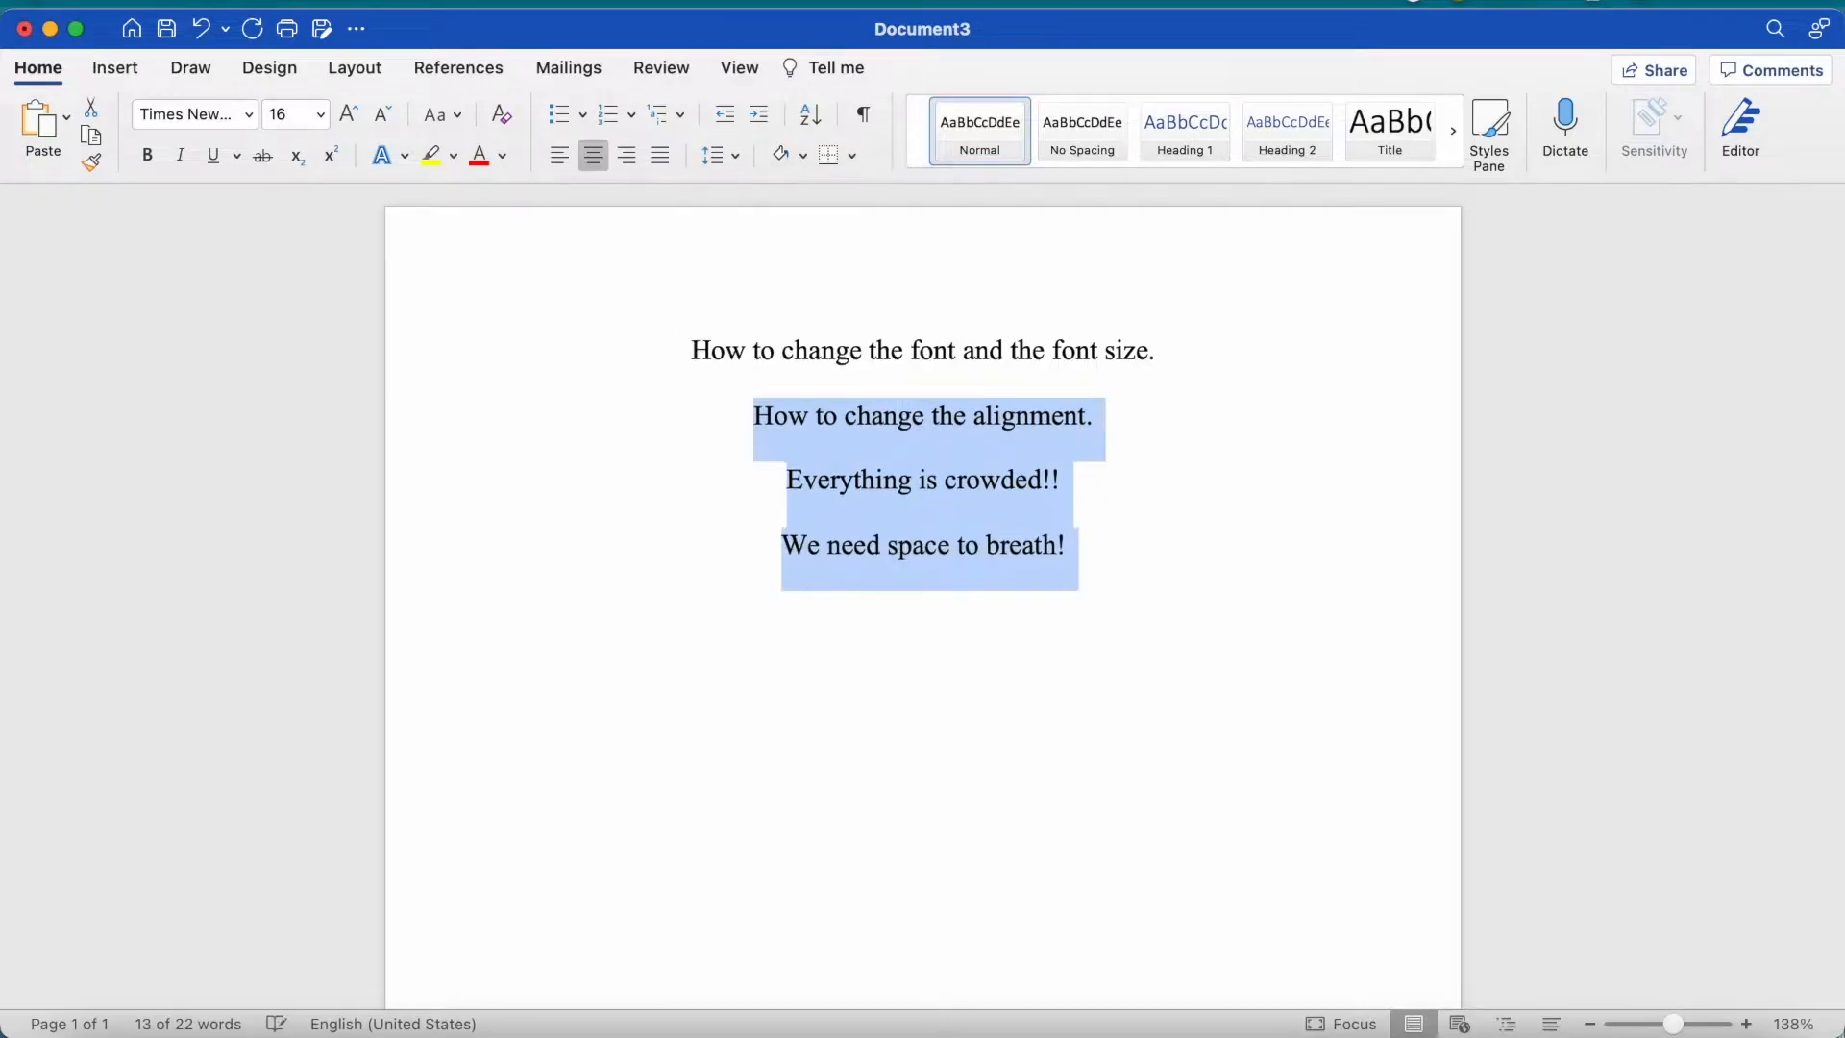
left_click(1141, 537)
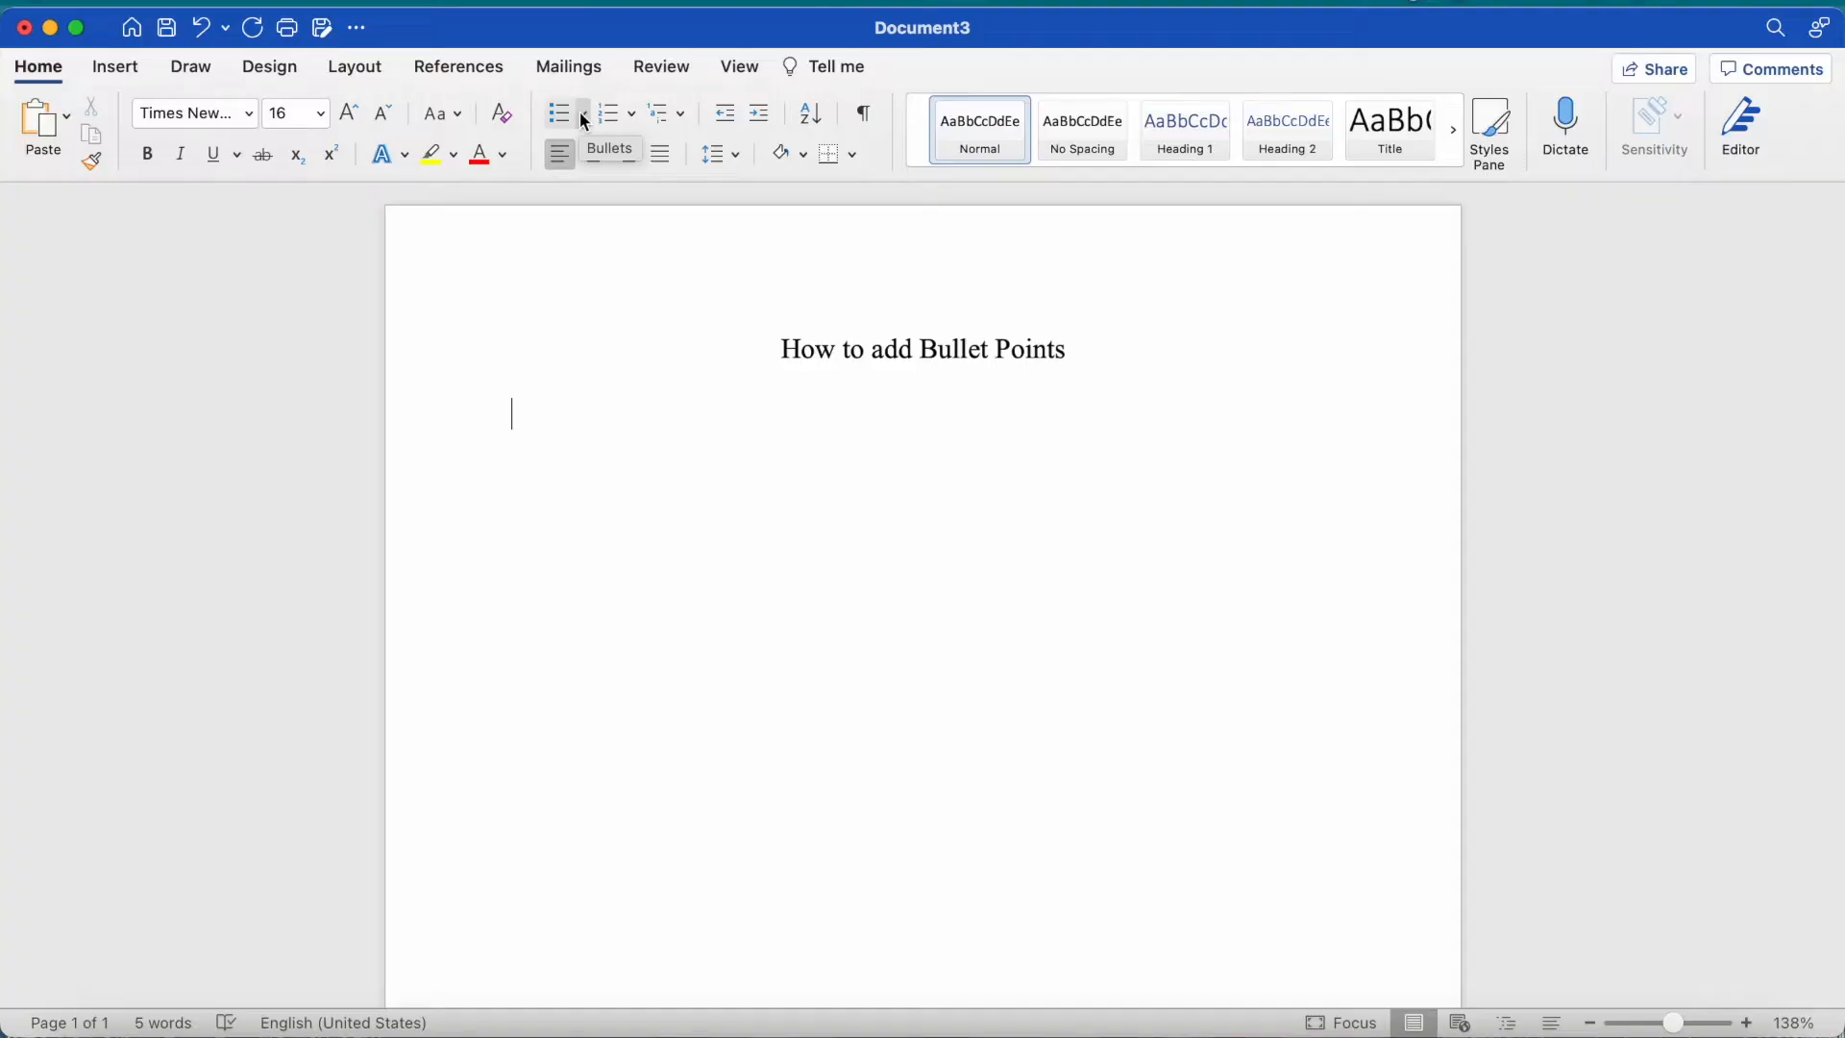
Try different bullet styles on the empty line below "How to add Bullet Points" and settle on the solid round bullet
left_click(953, 459)
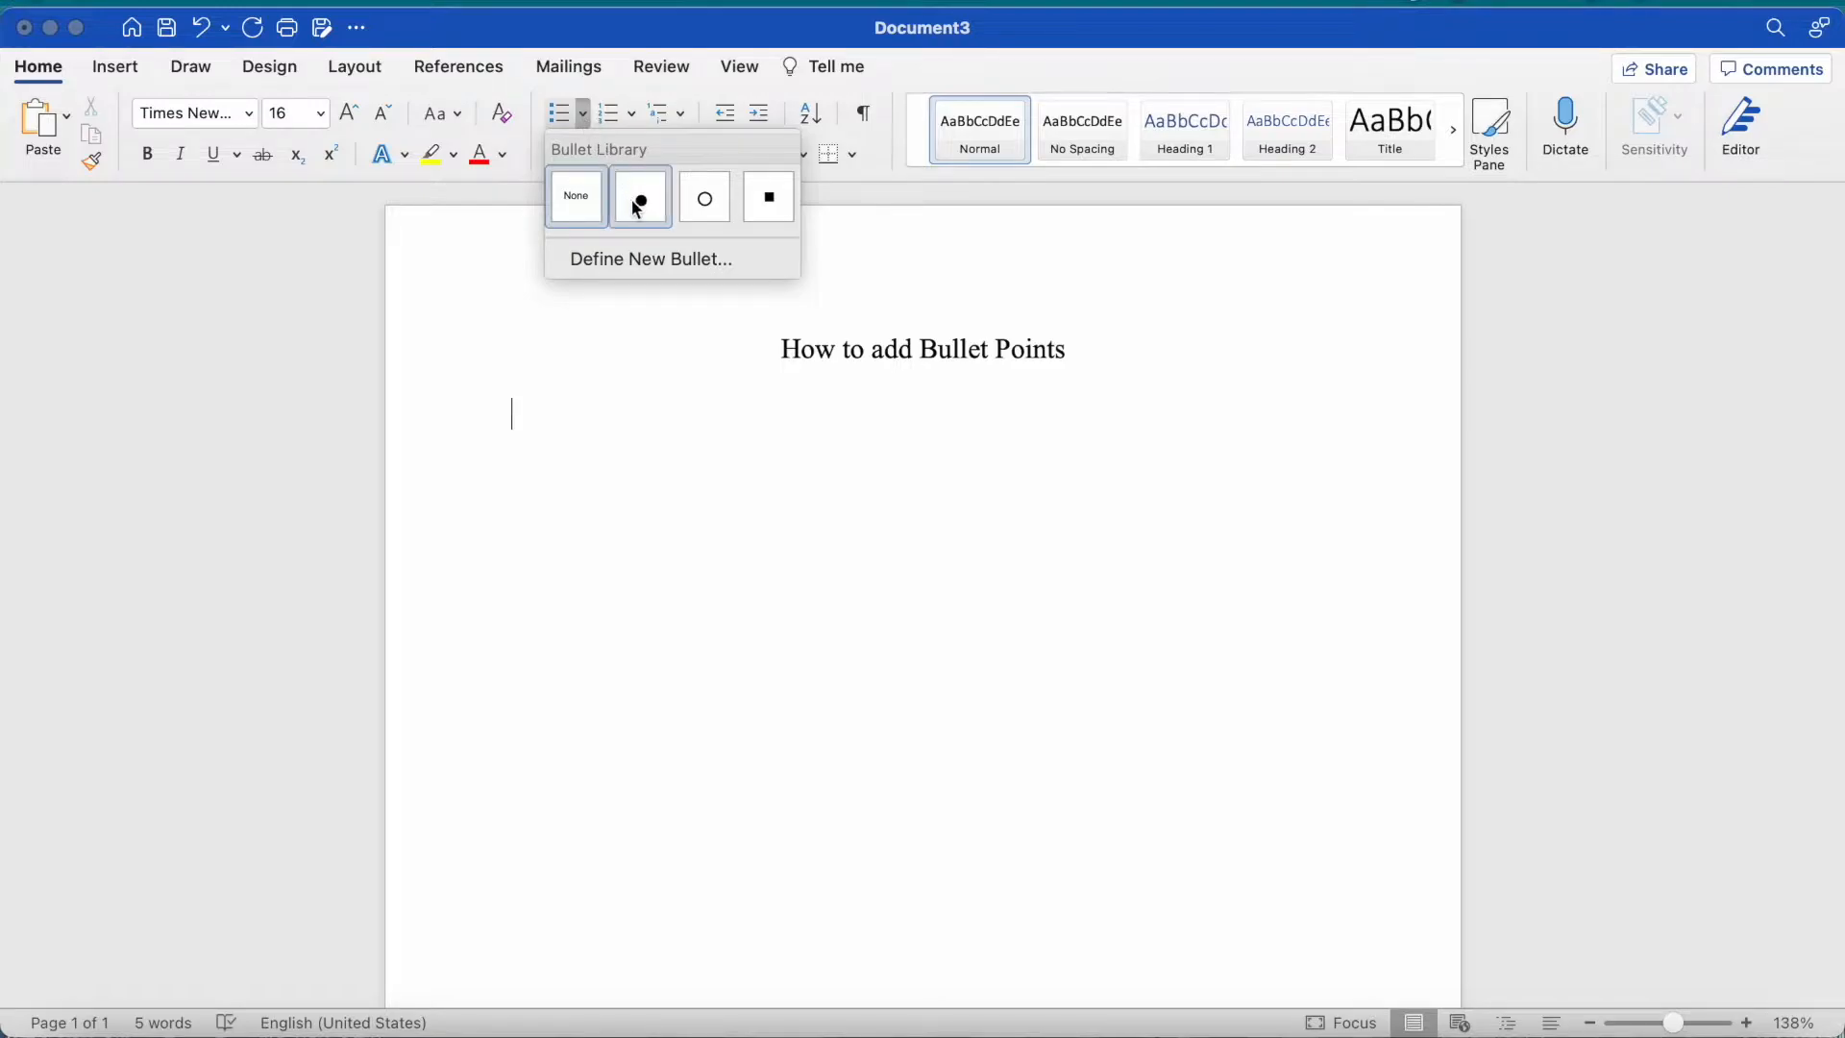
left_click(640, 202)
left_click(587, 118)
left_click(701, 281)
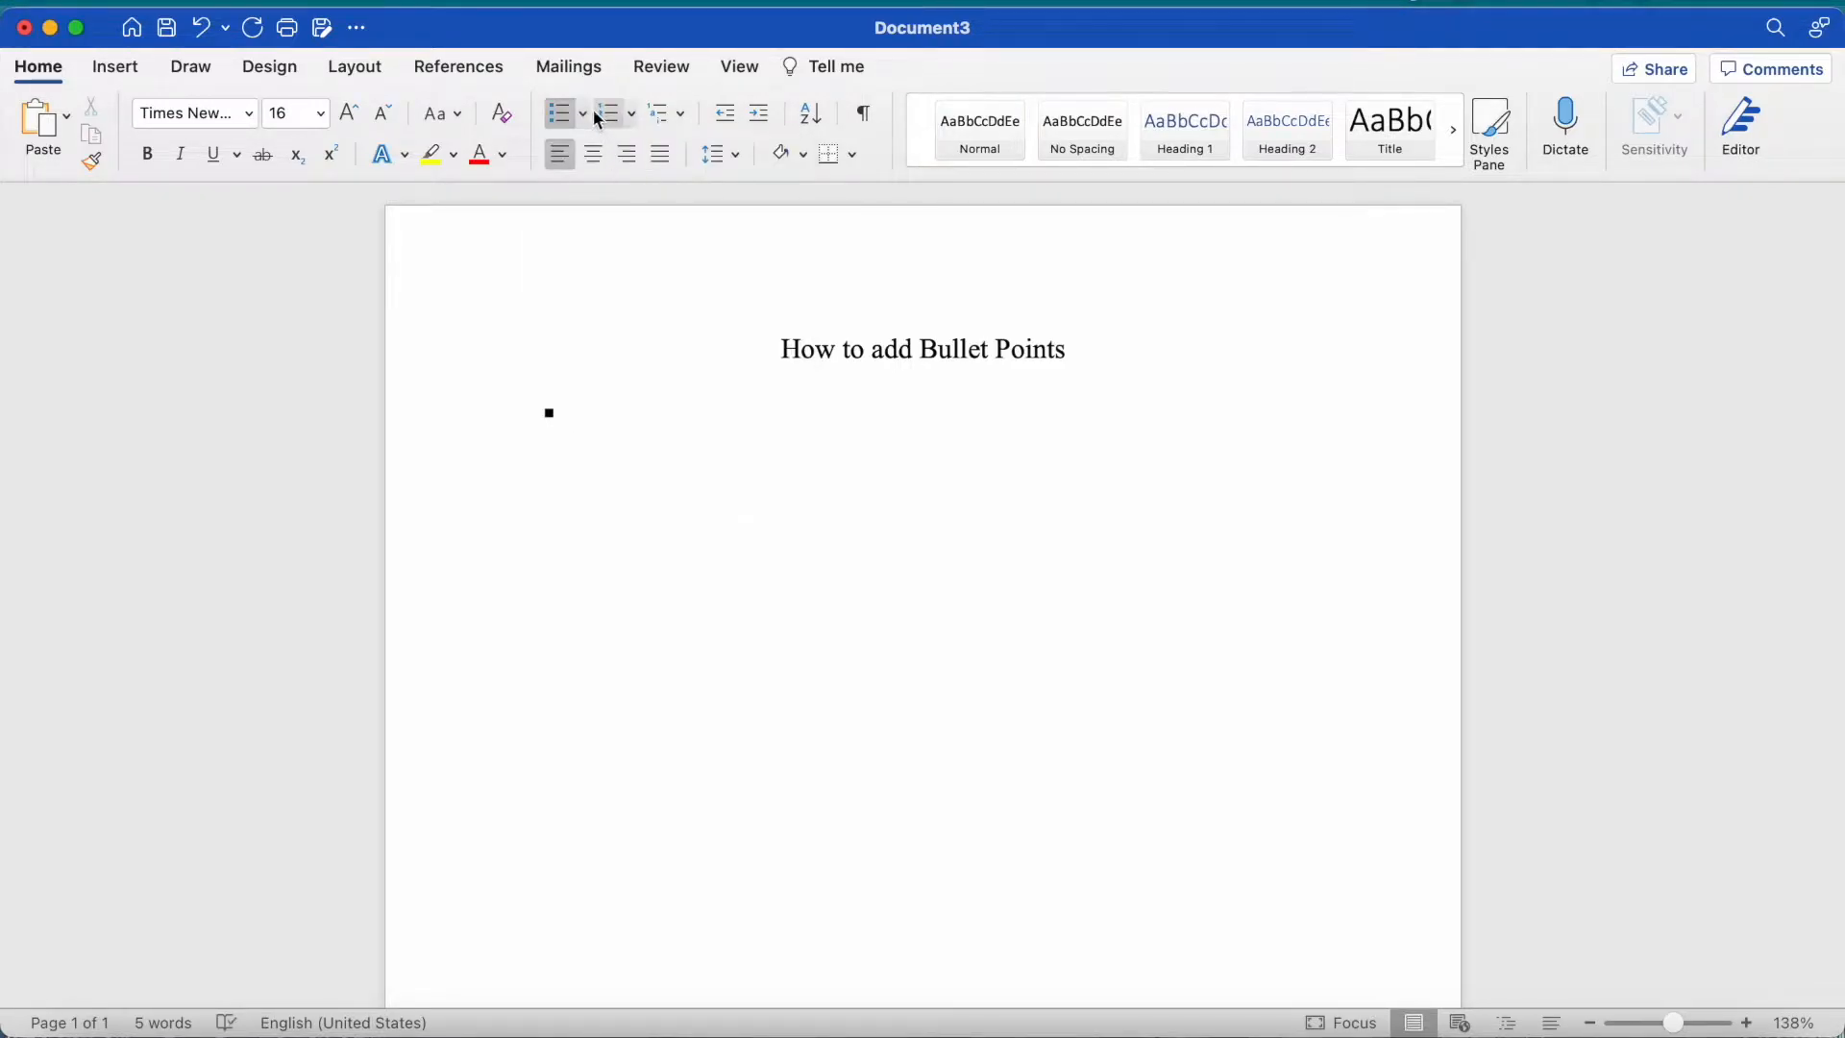
left_click(585, 116)
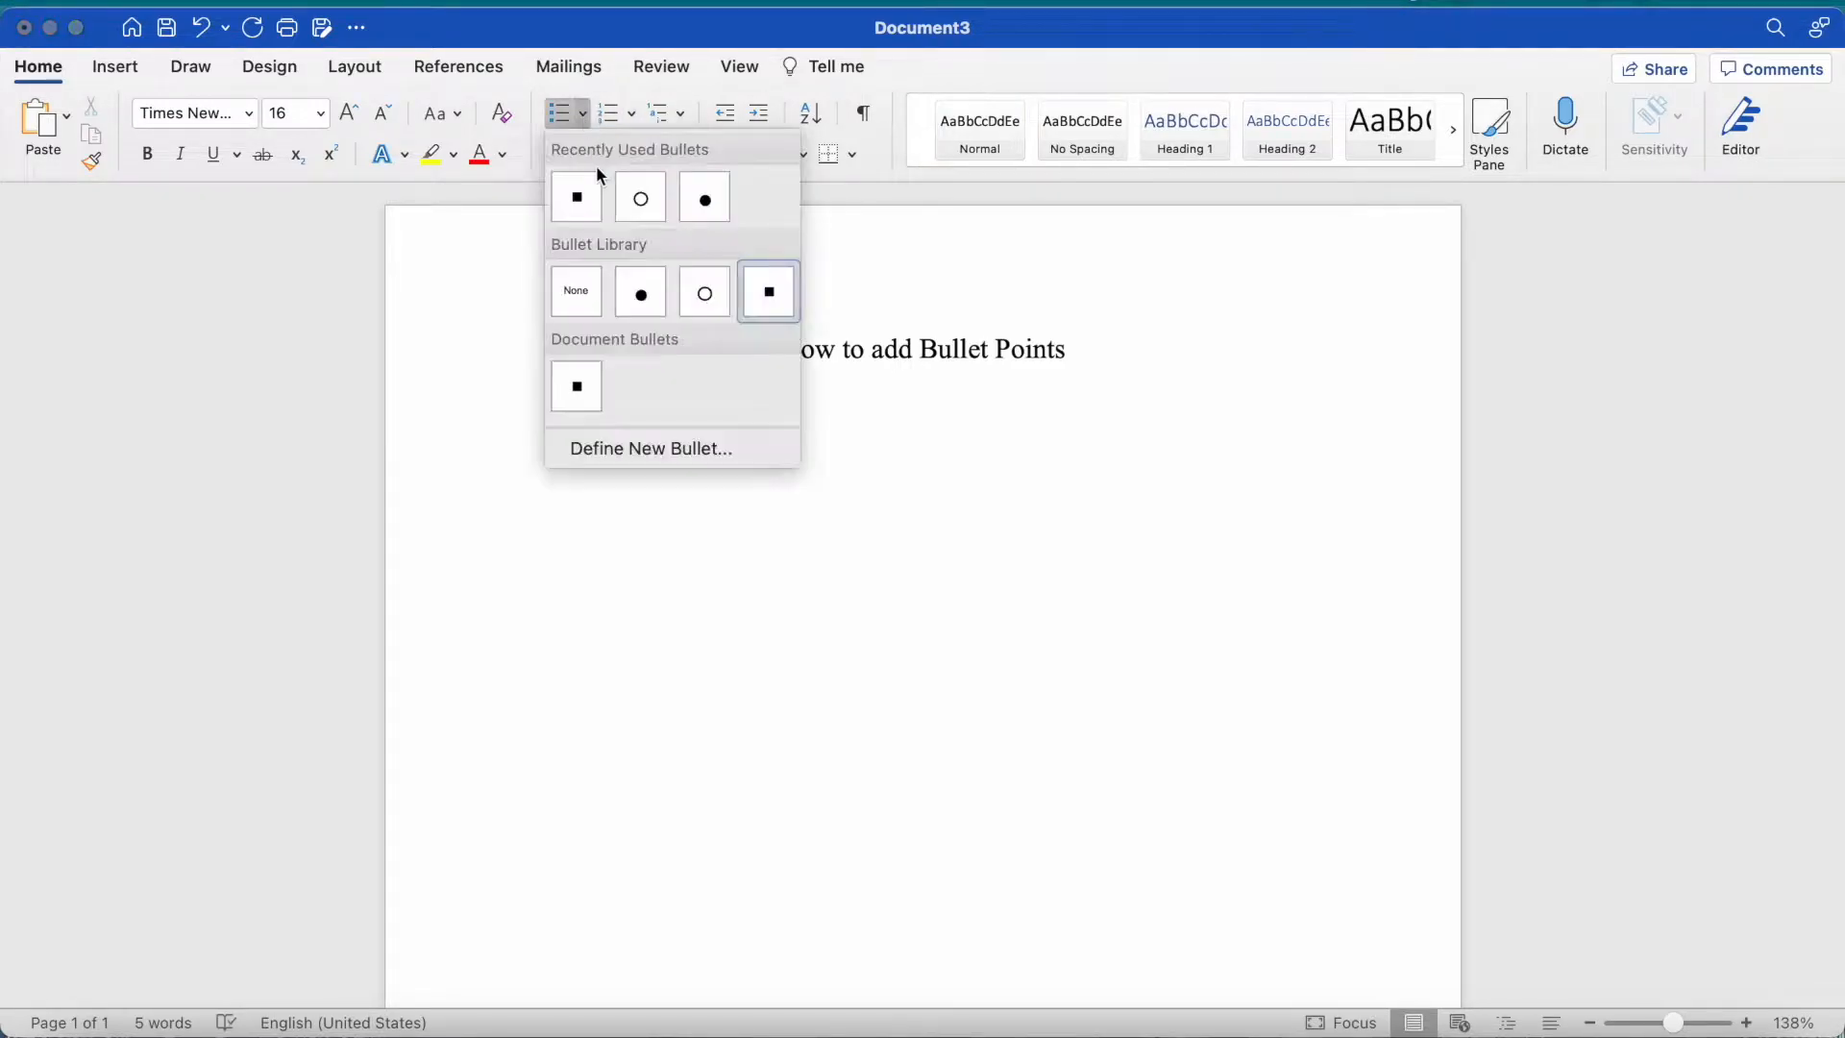
left_click(653, 288)
Enter three bullet items reading "list", "of" and "items"
type("list")
key("Return")
type("of")
key("Return")
type("items")
key("Return")
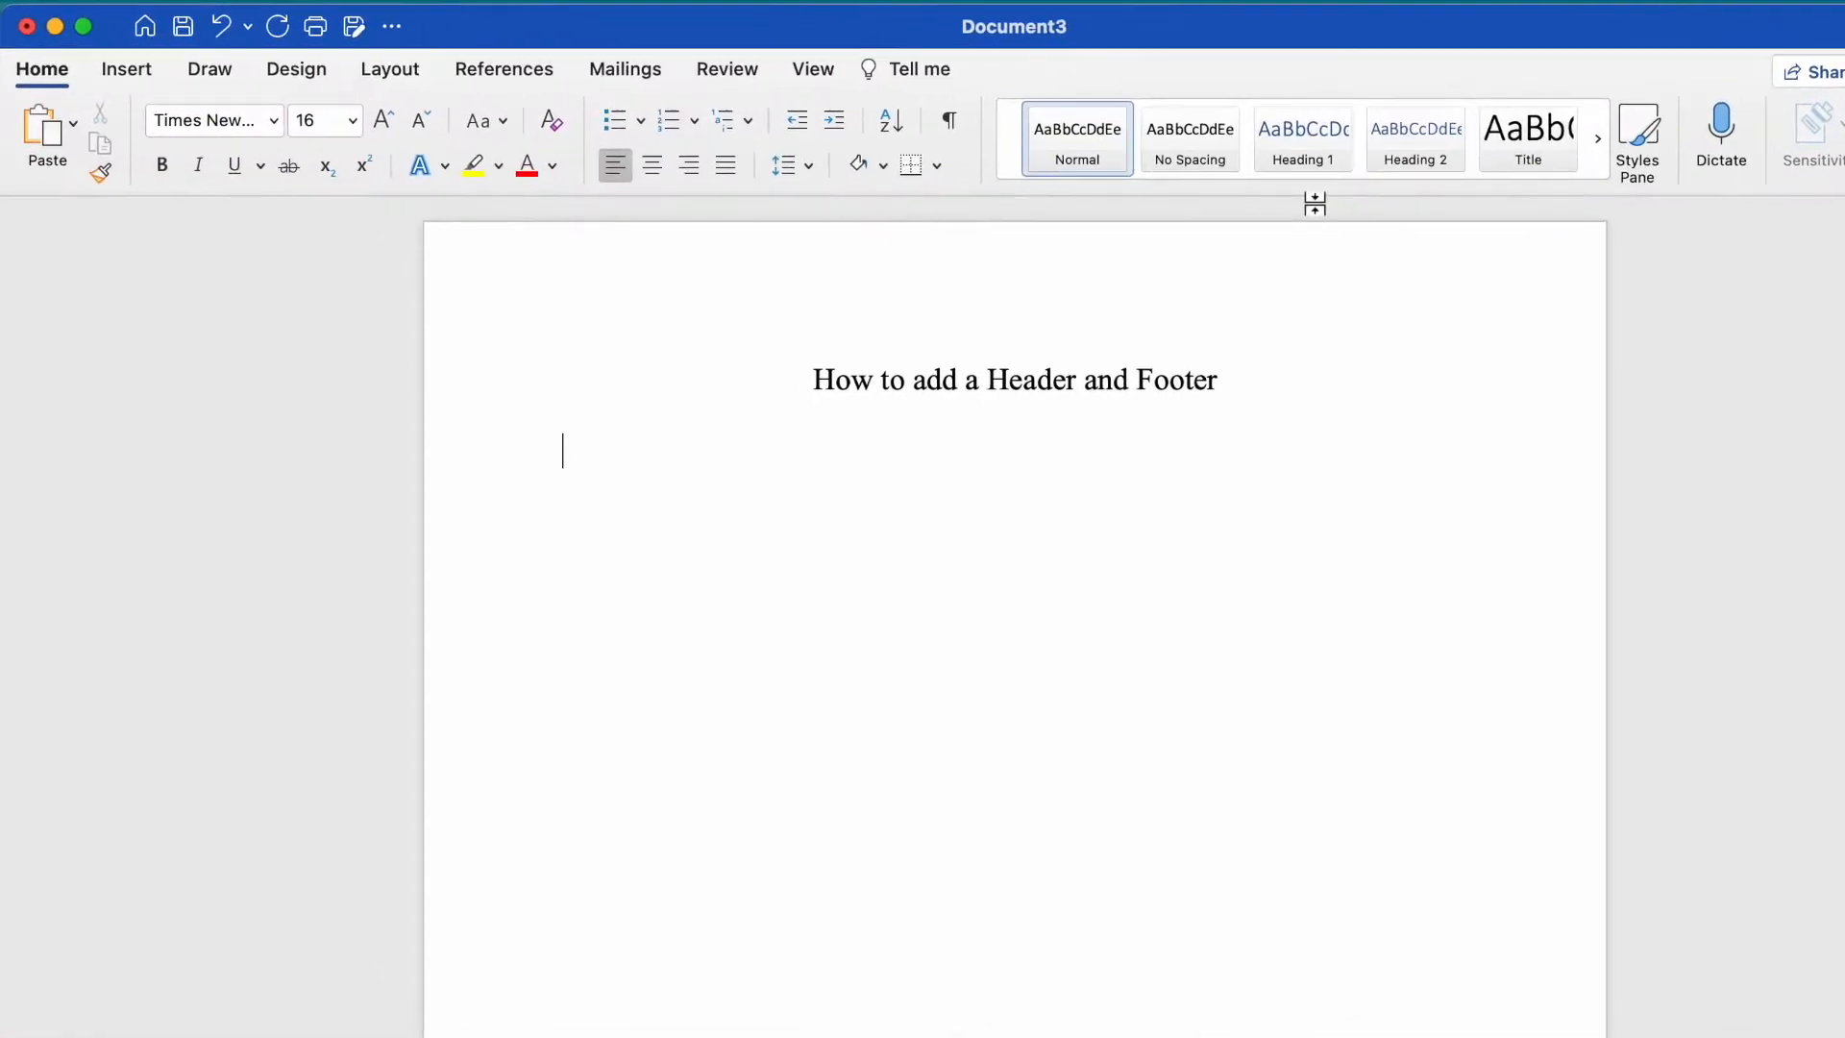
Insert the built-in Blank header with the text "My header" and return to the body text
left_click(113, 68)
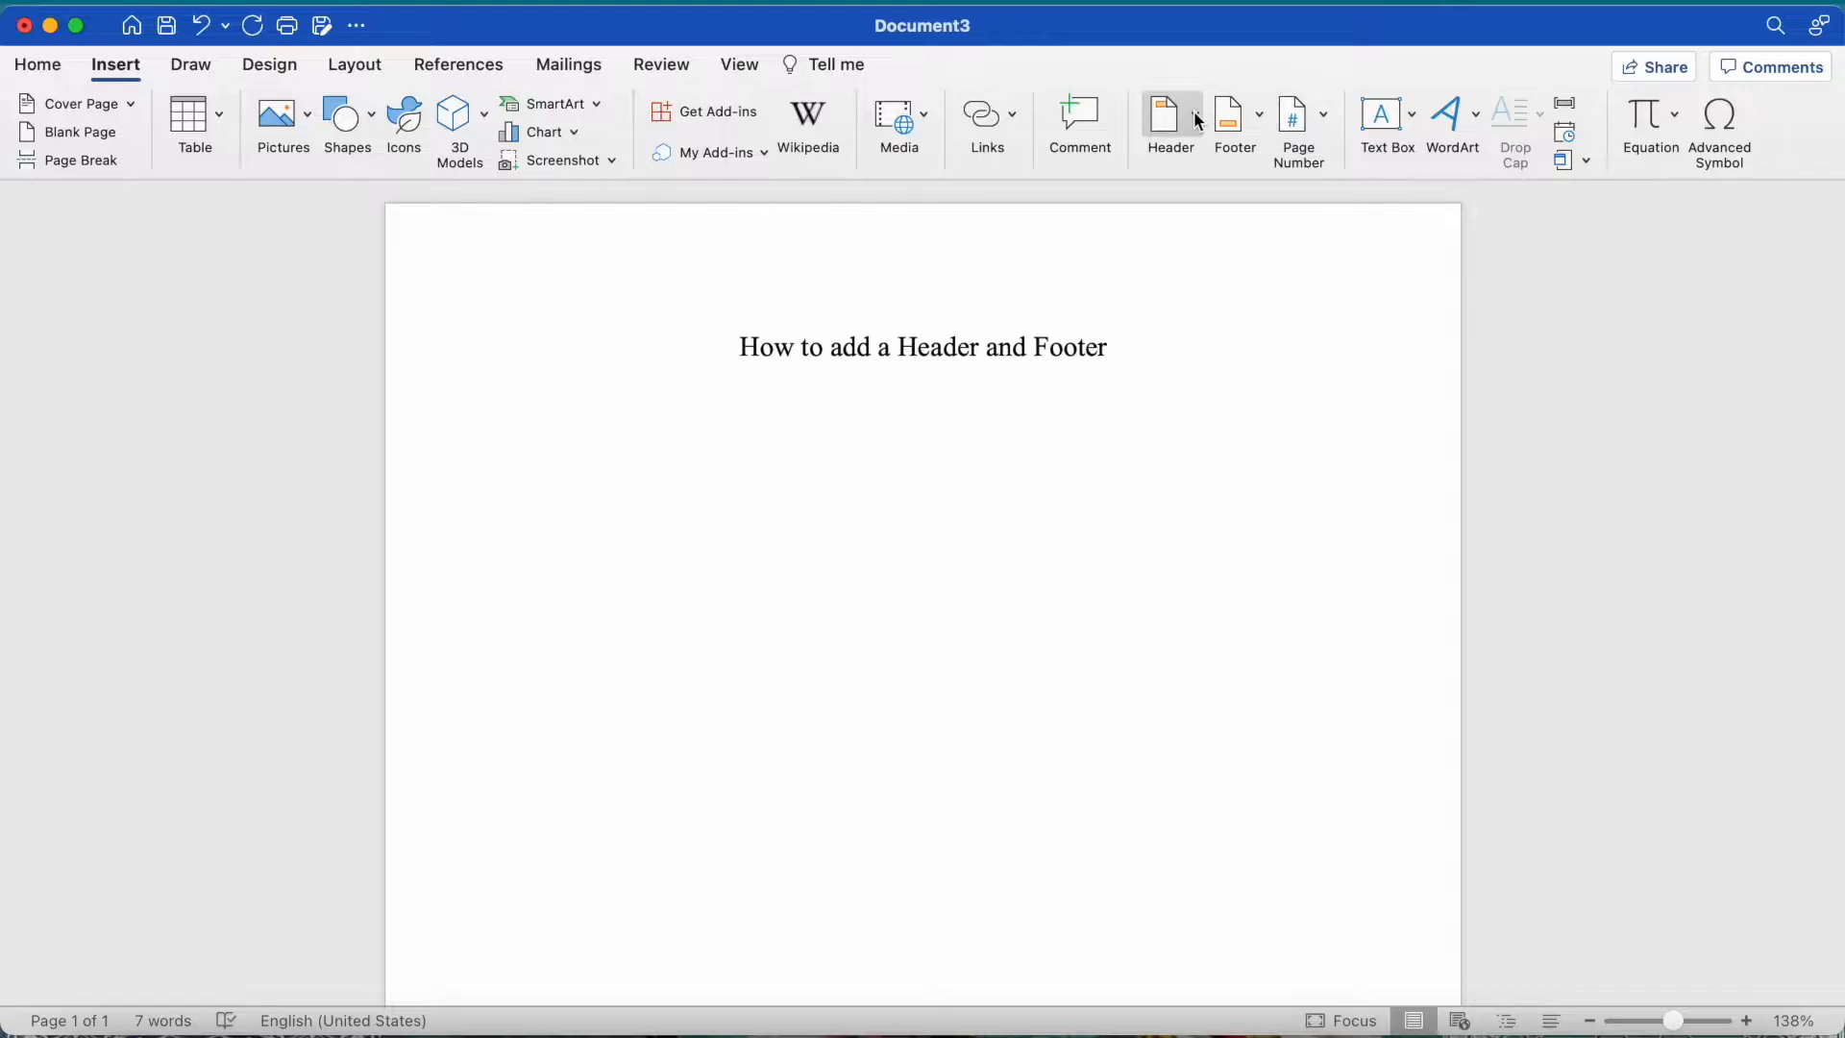
left_click(1195, 113)
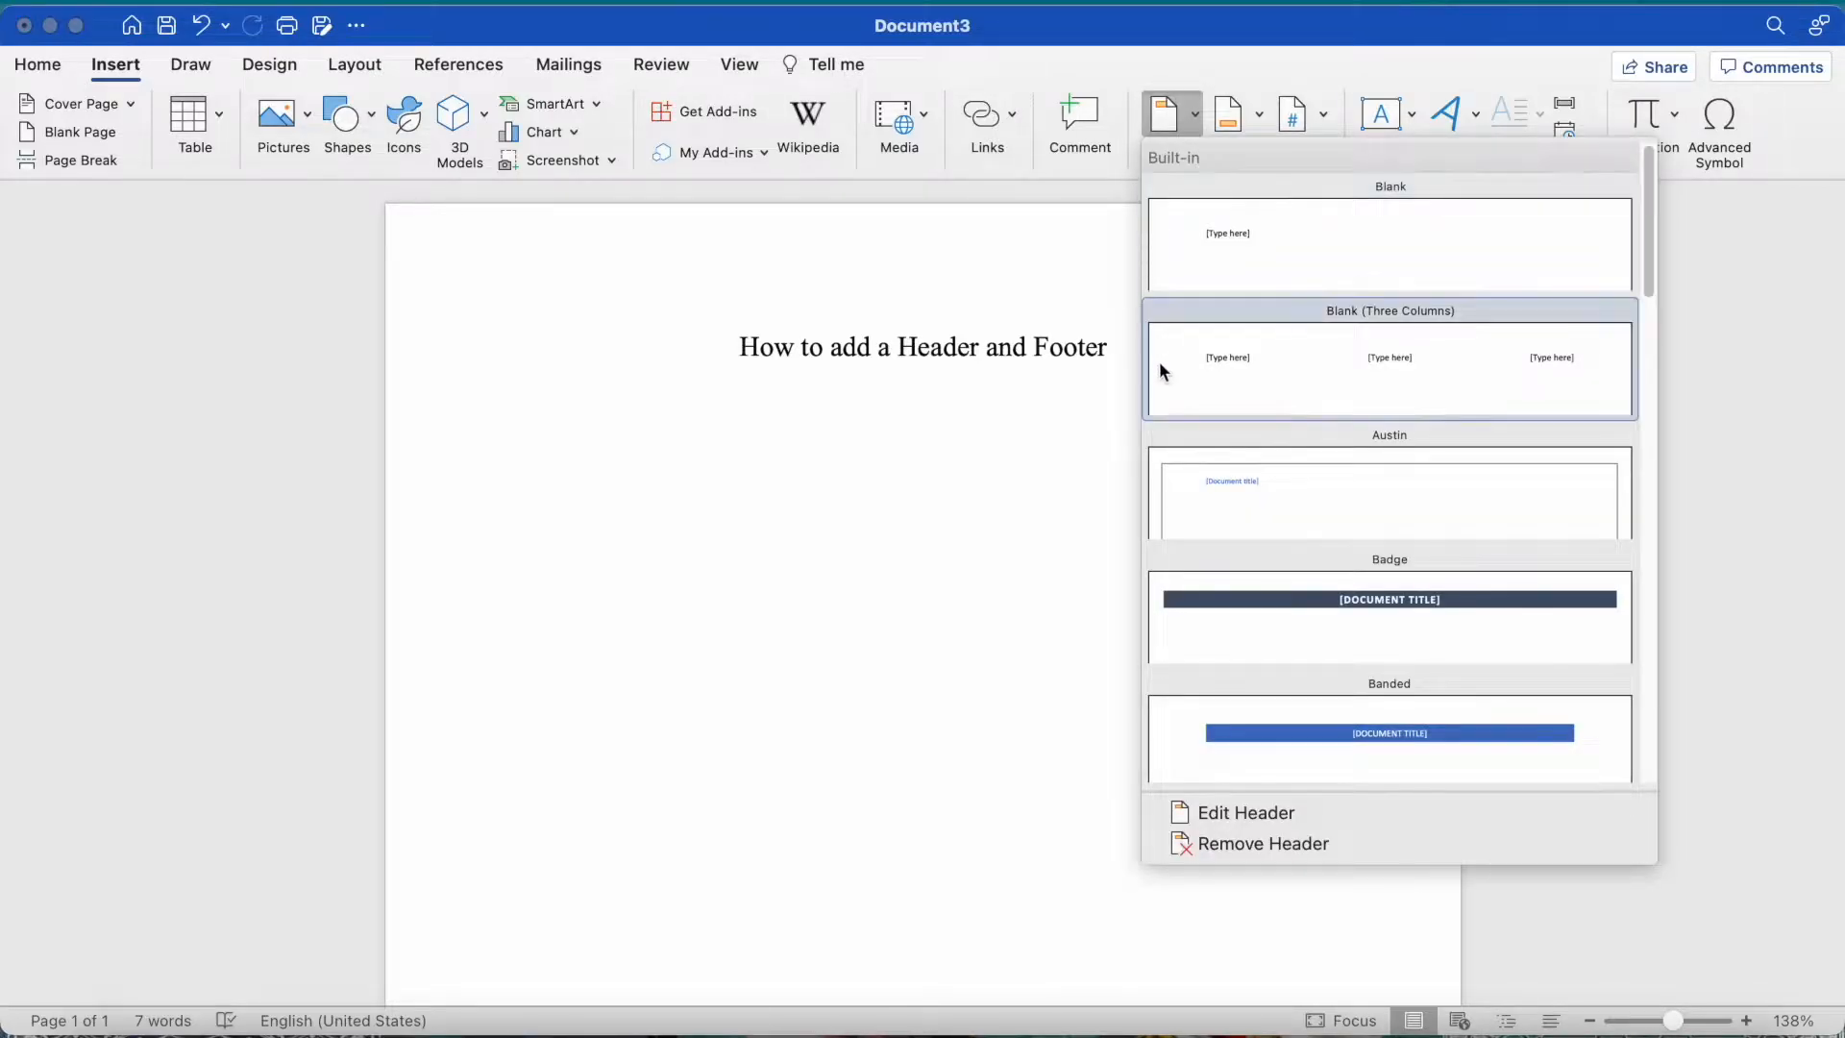
scroll(1163, 402, "down", 10)
scroll(1164, 409, "down", 15)
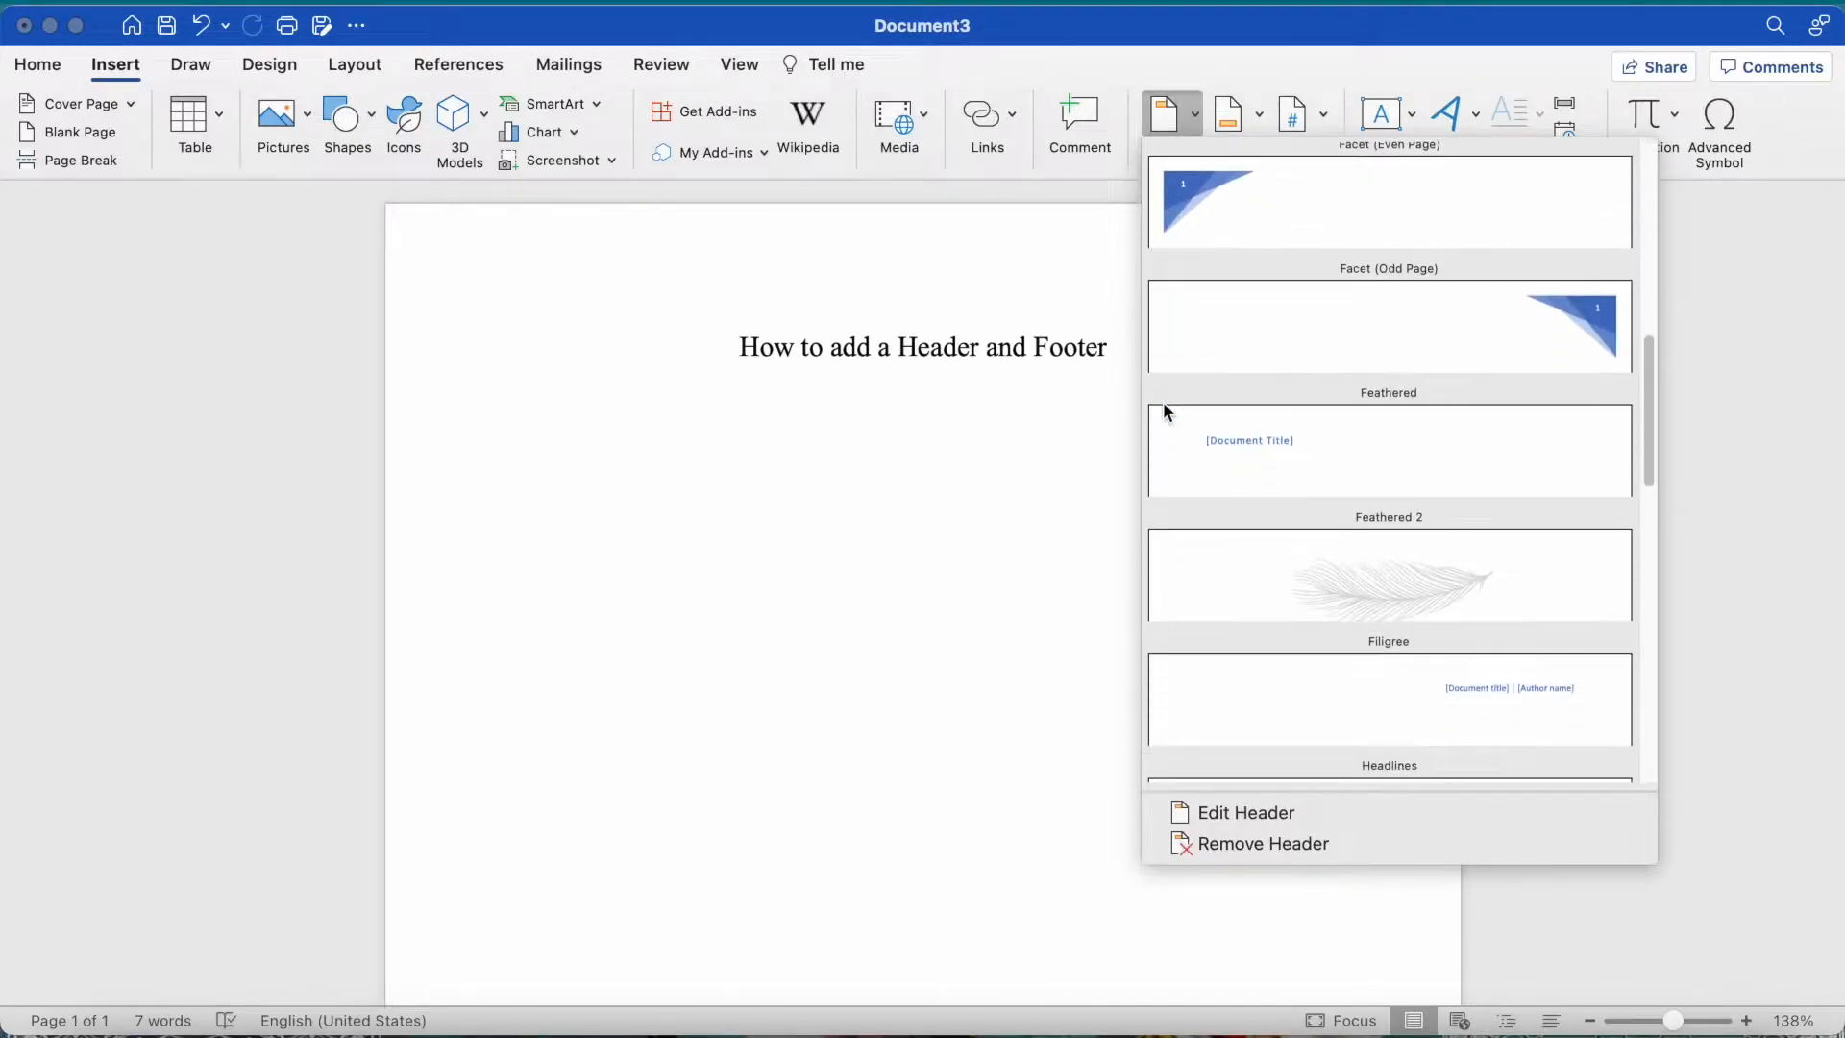
scroll(1165, 408, "up", 20)
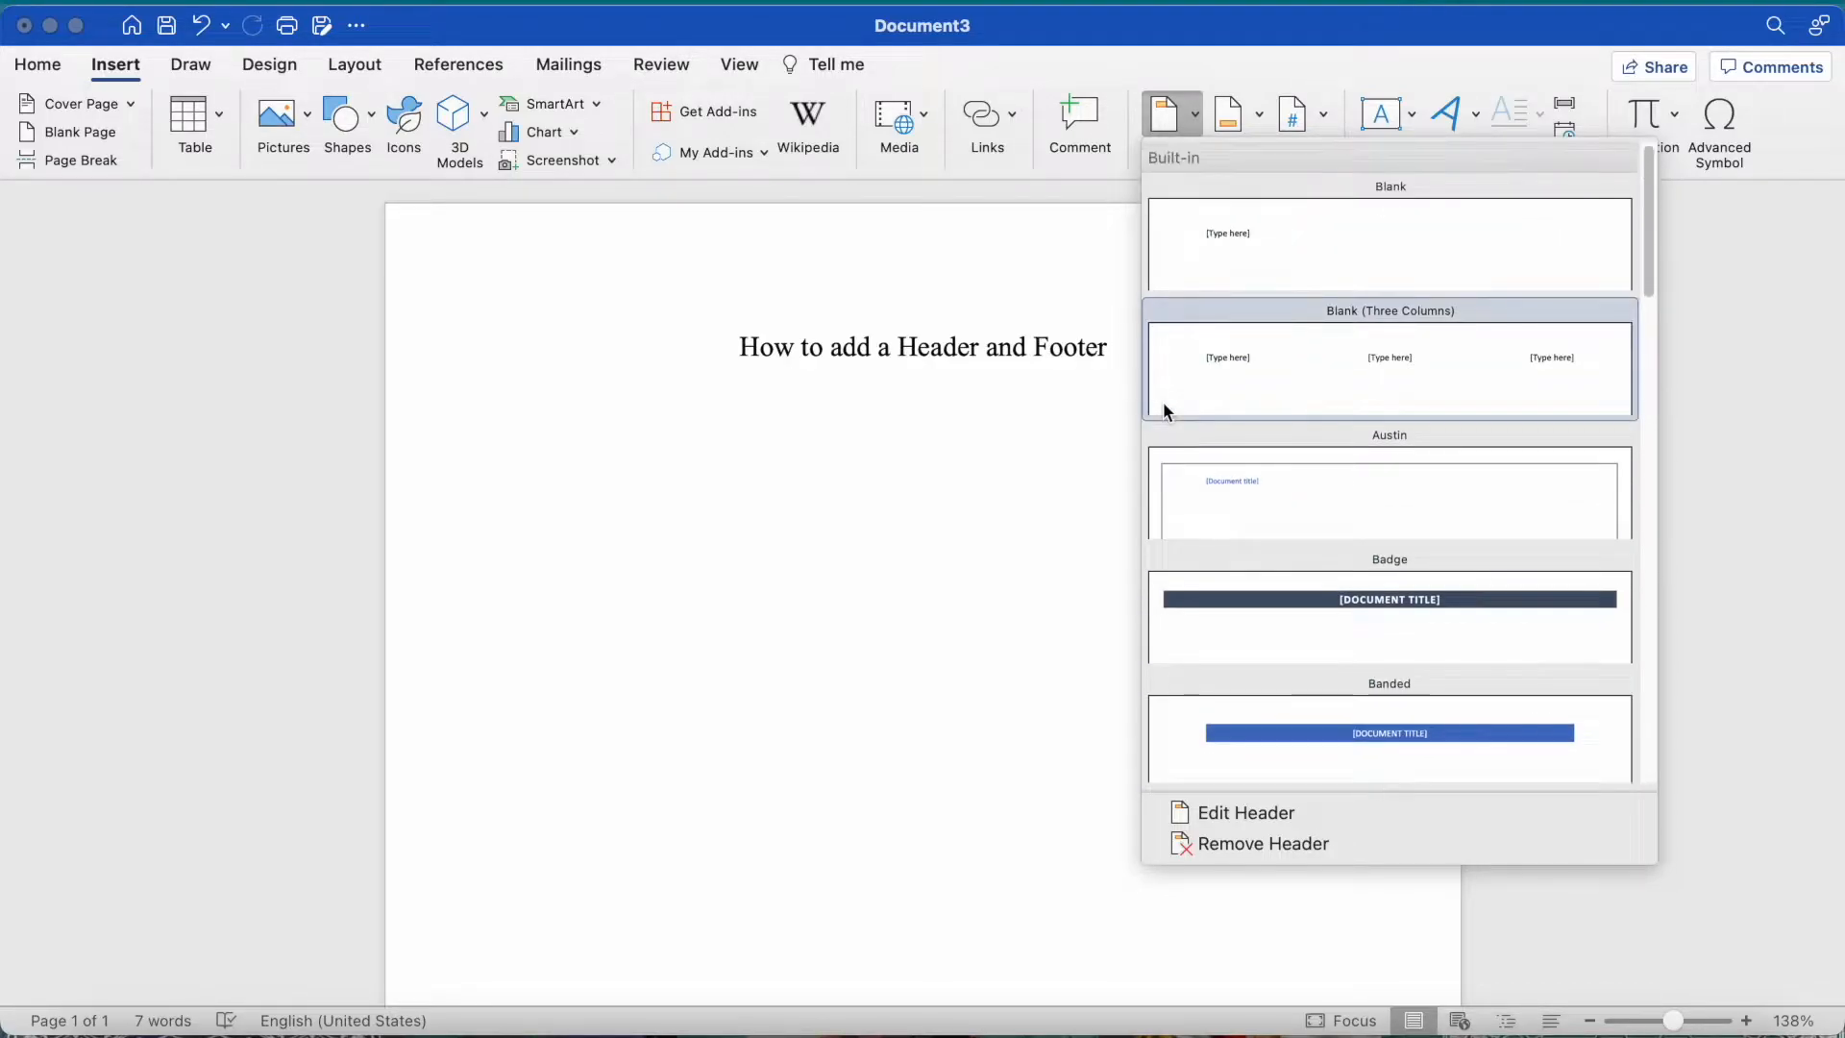
left_click(1235, 233)
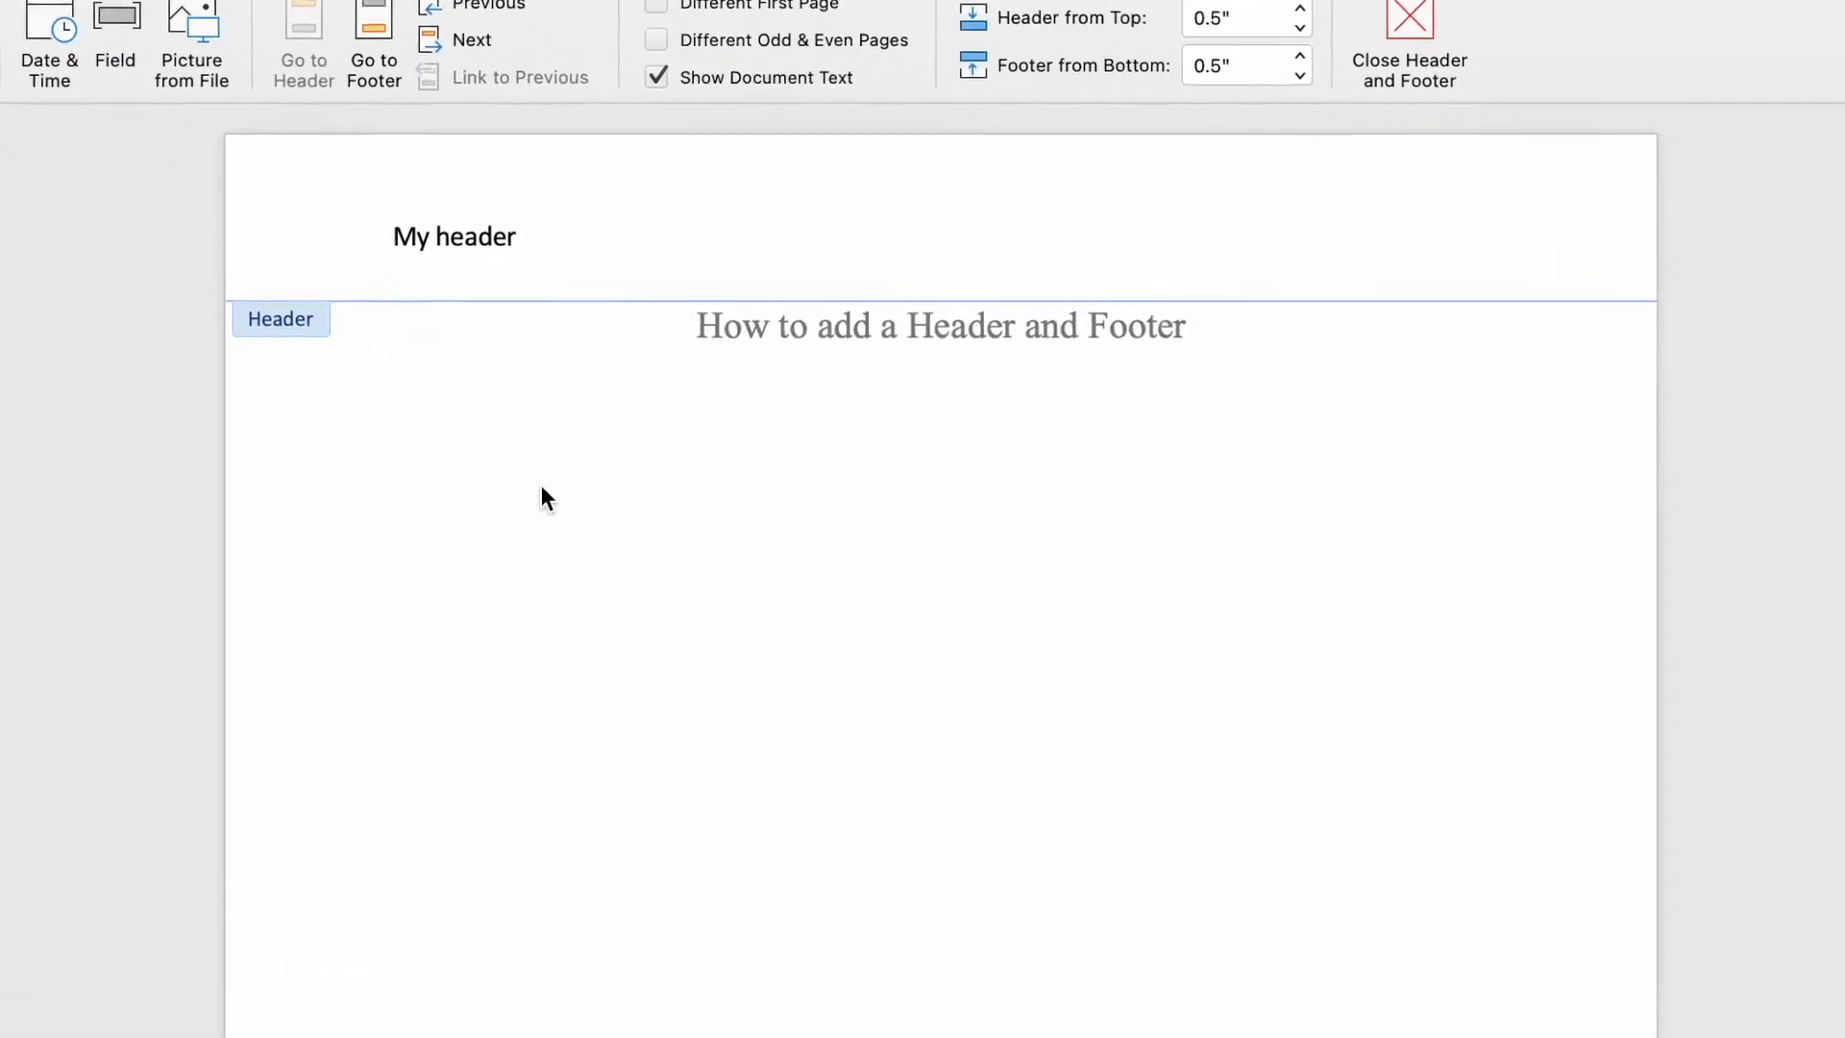
double_click(774, 355)
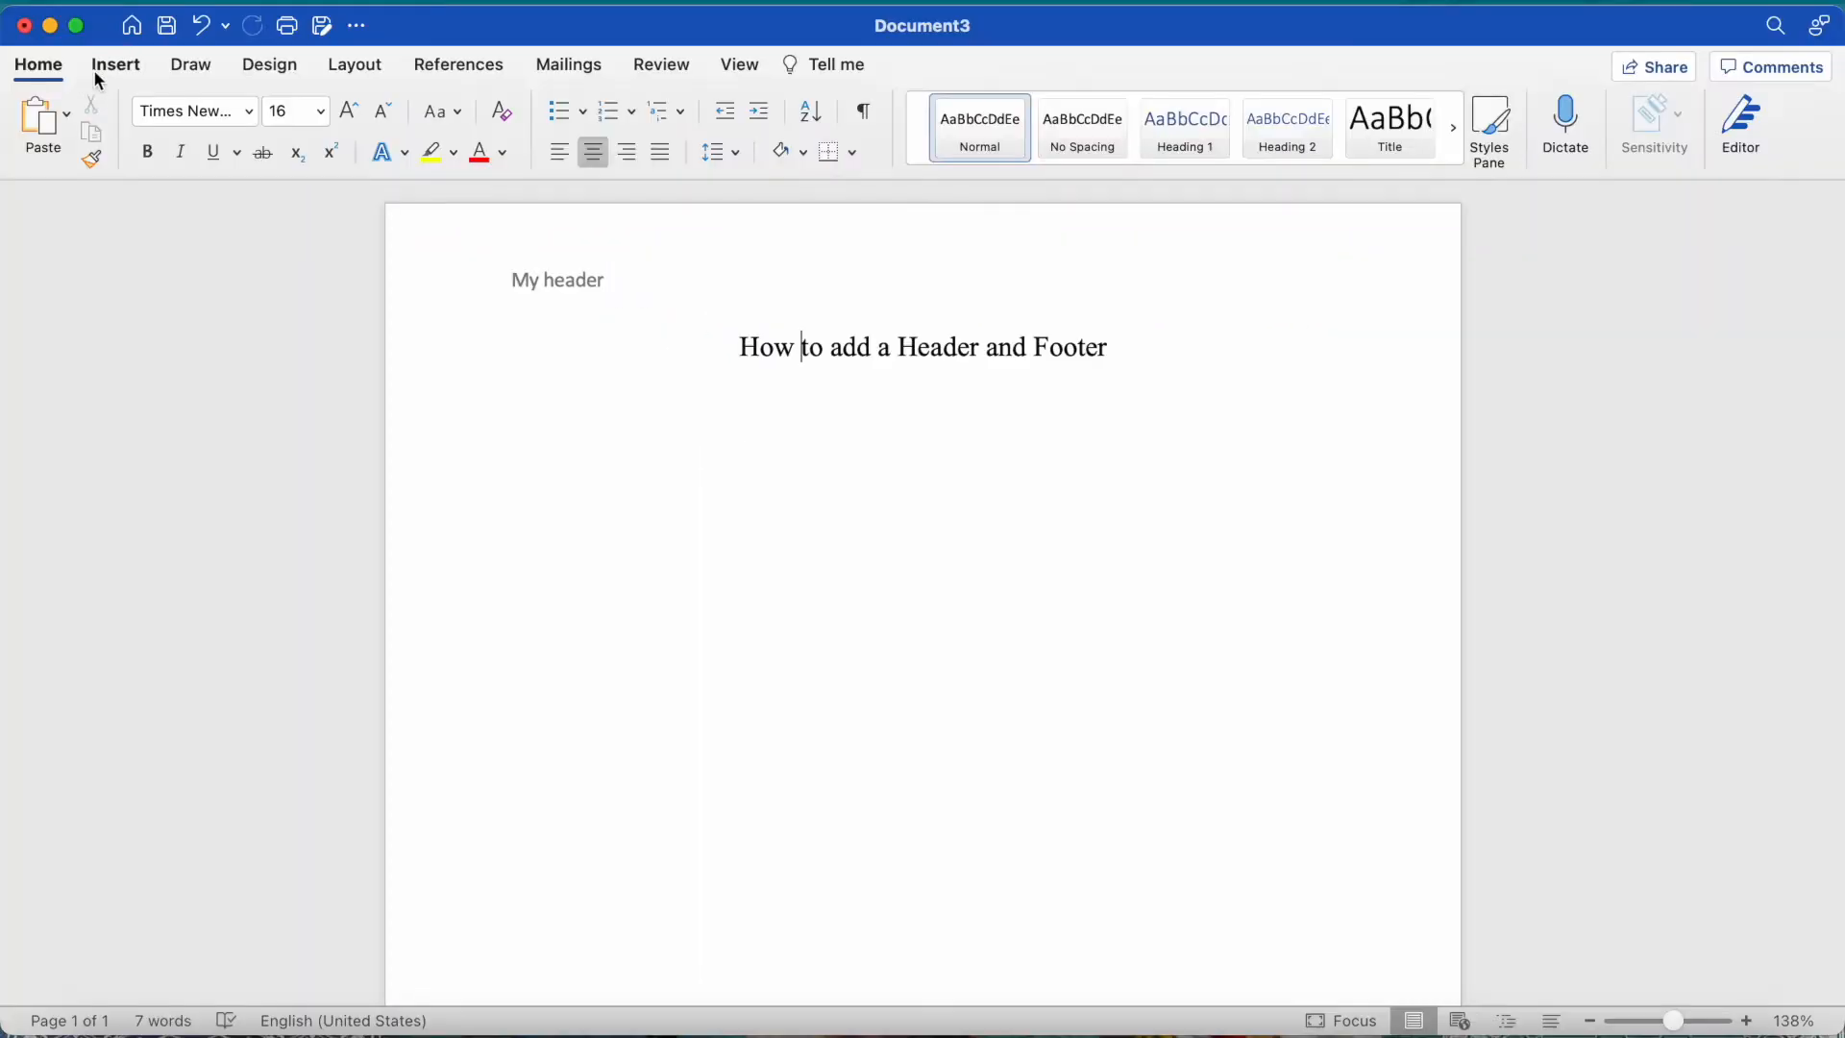
Insert the built-in Filigree footer into the document
left_click(106, 69)
left_click(1255, 107)
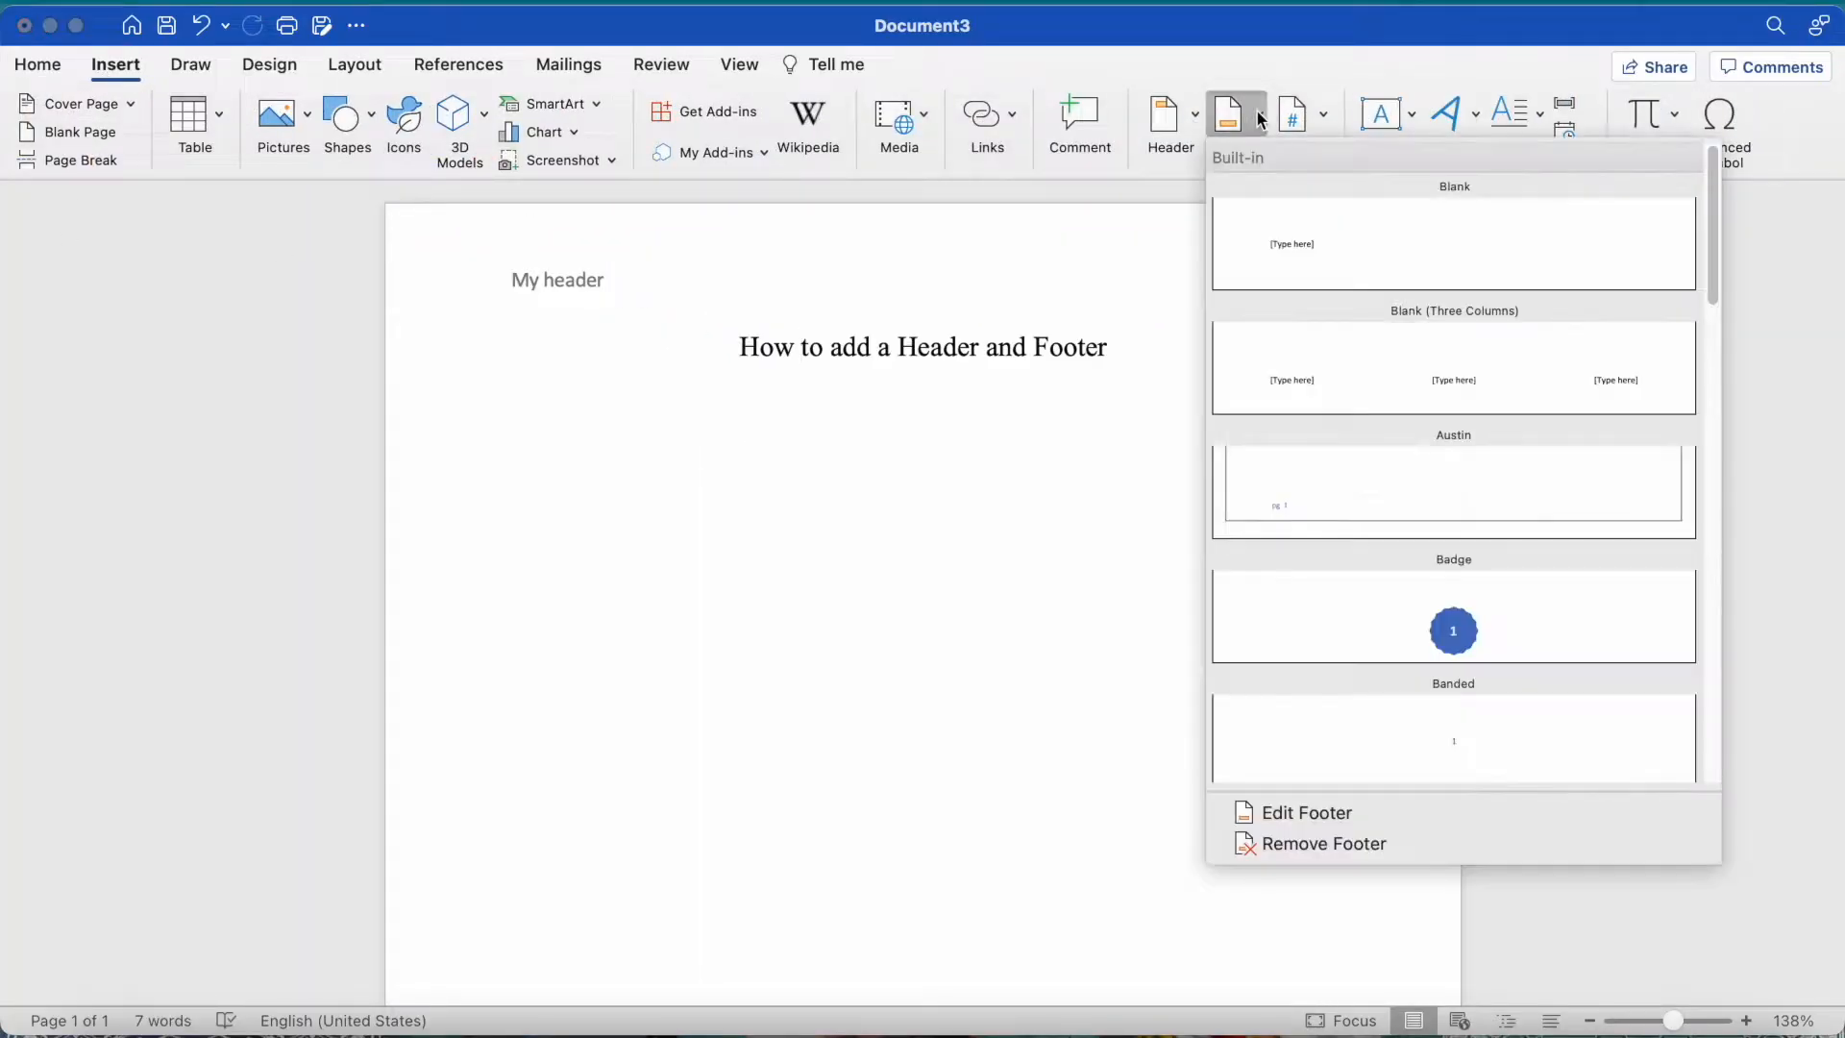
scroll(1217, 386, "down", 3)
scroll(1217, 386, "down", 7)
scroll(1217, 387, "down", 3)
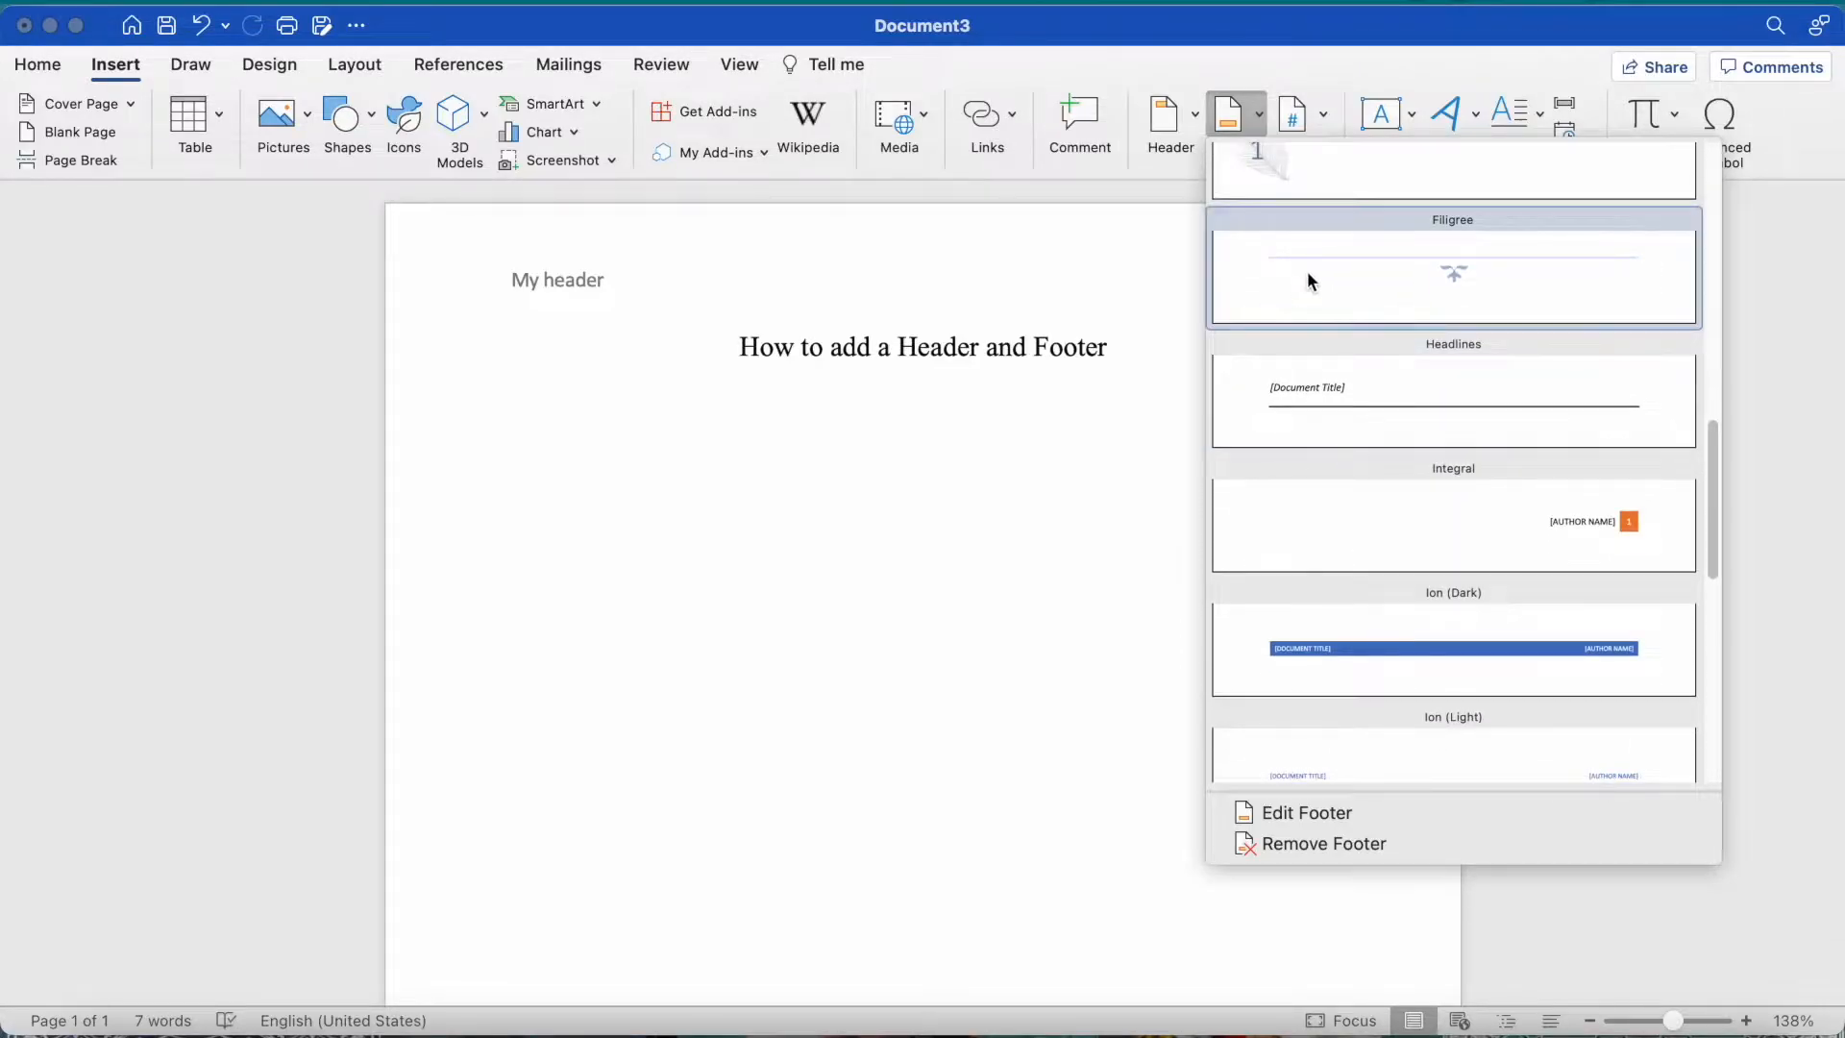
left_click(1309, 281)
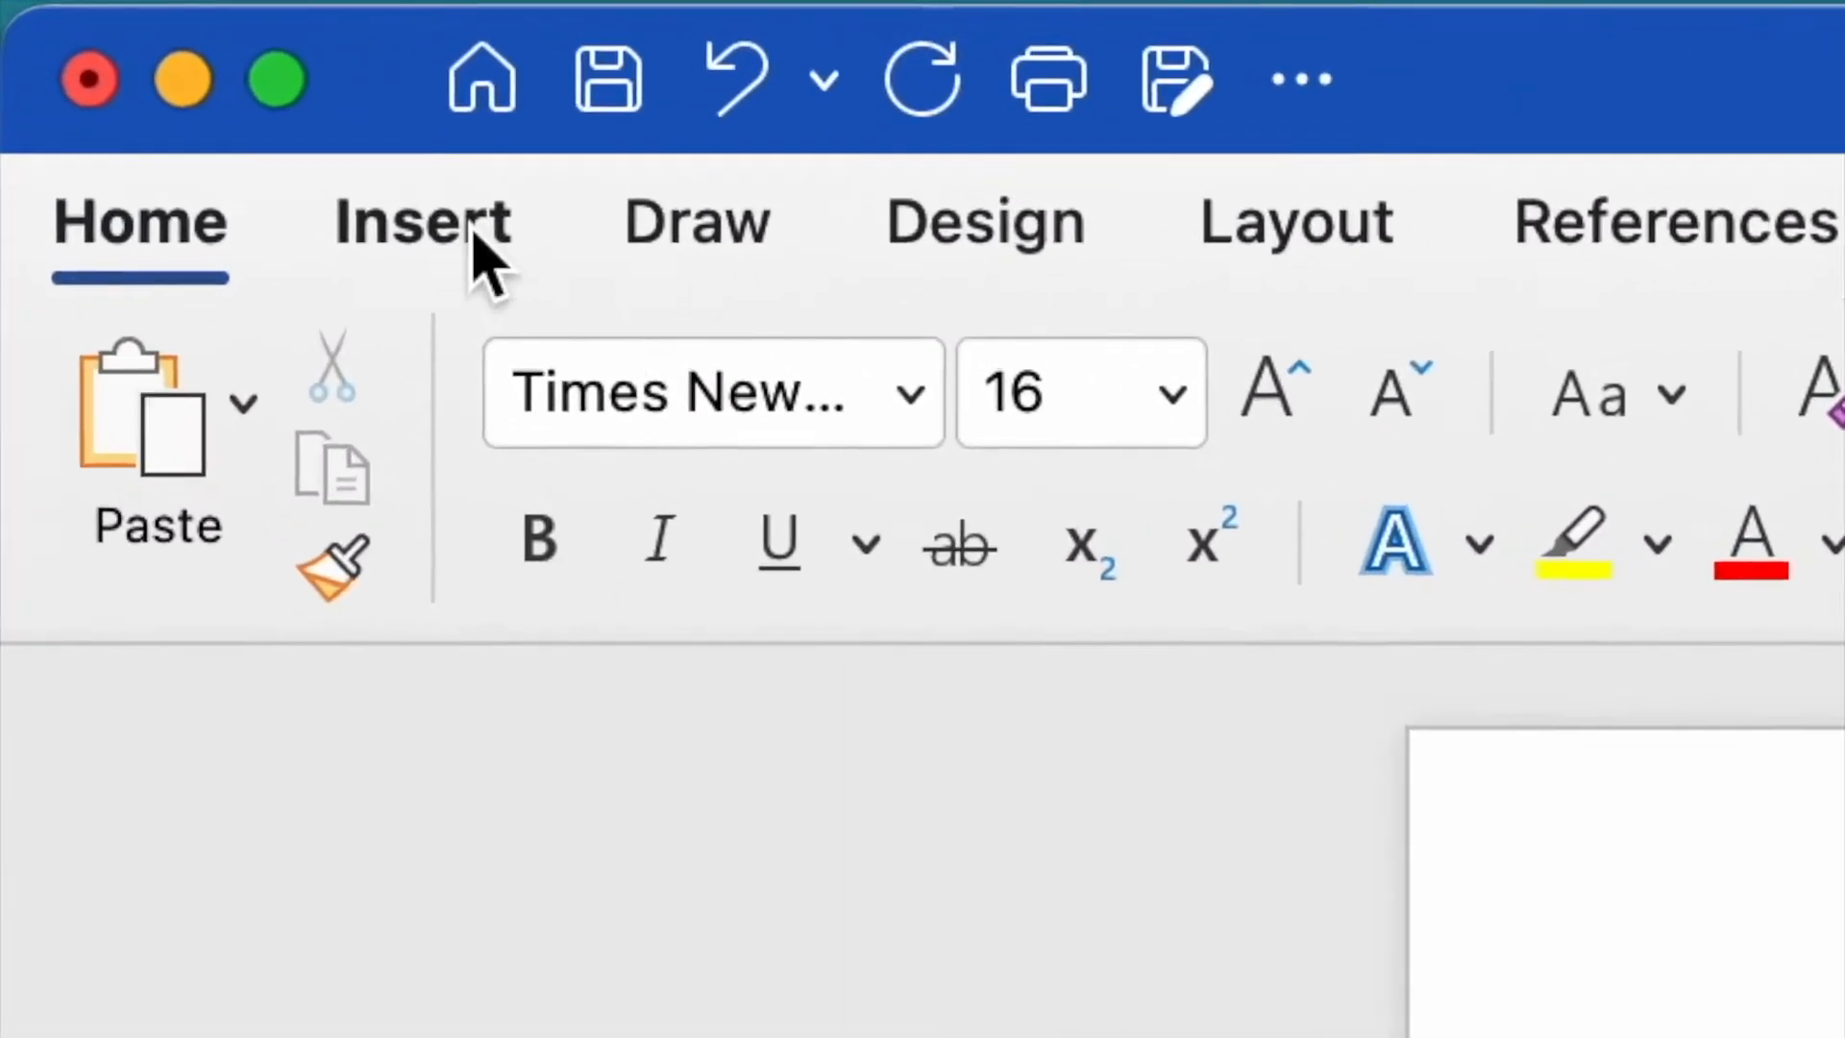
Insert page numbers at the bottom of the page (footer) with right alignment, shown on the first page
left_click(288, 144)
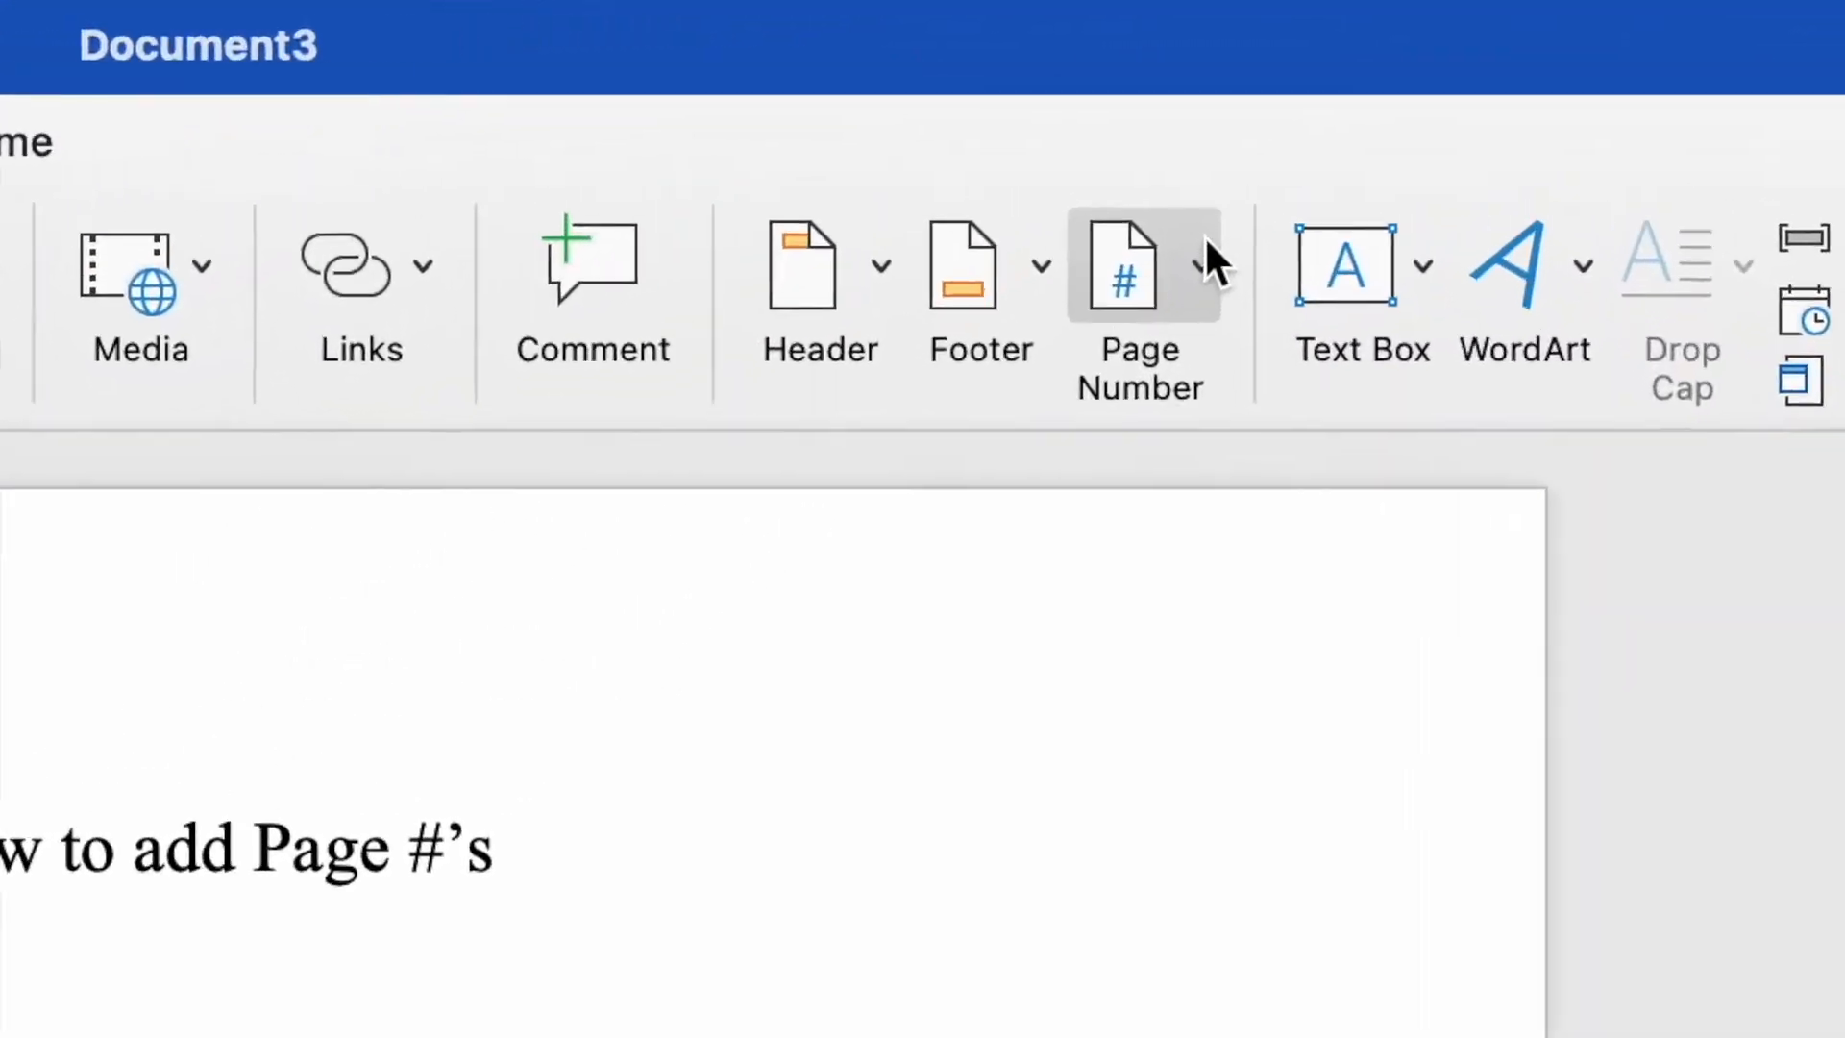
left_click(1282, 165)
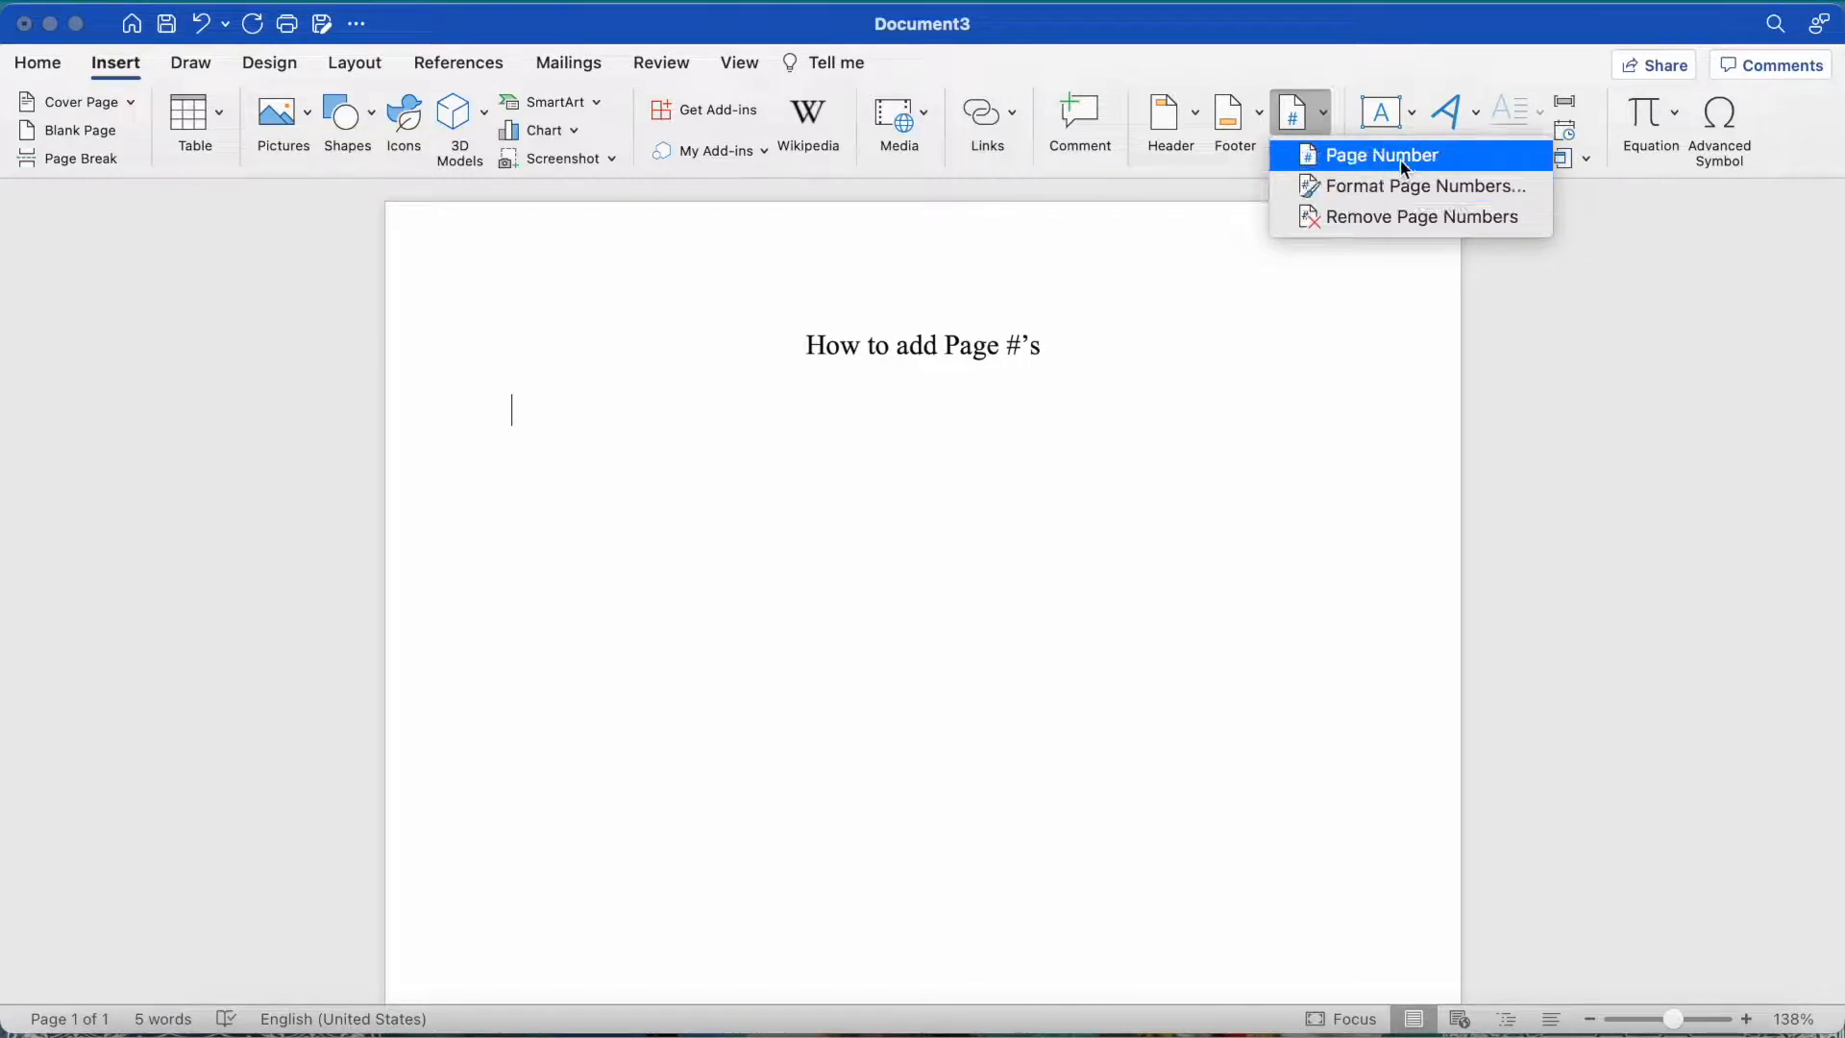
left_click(1400, 157)
left_click(915, 298)
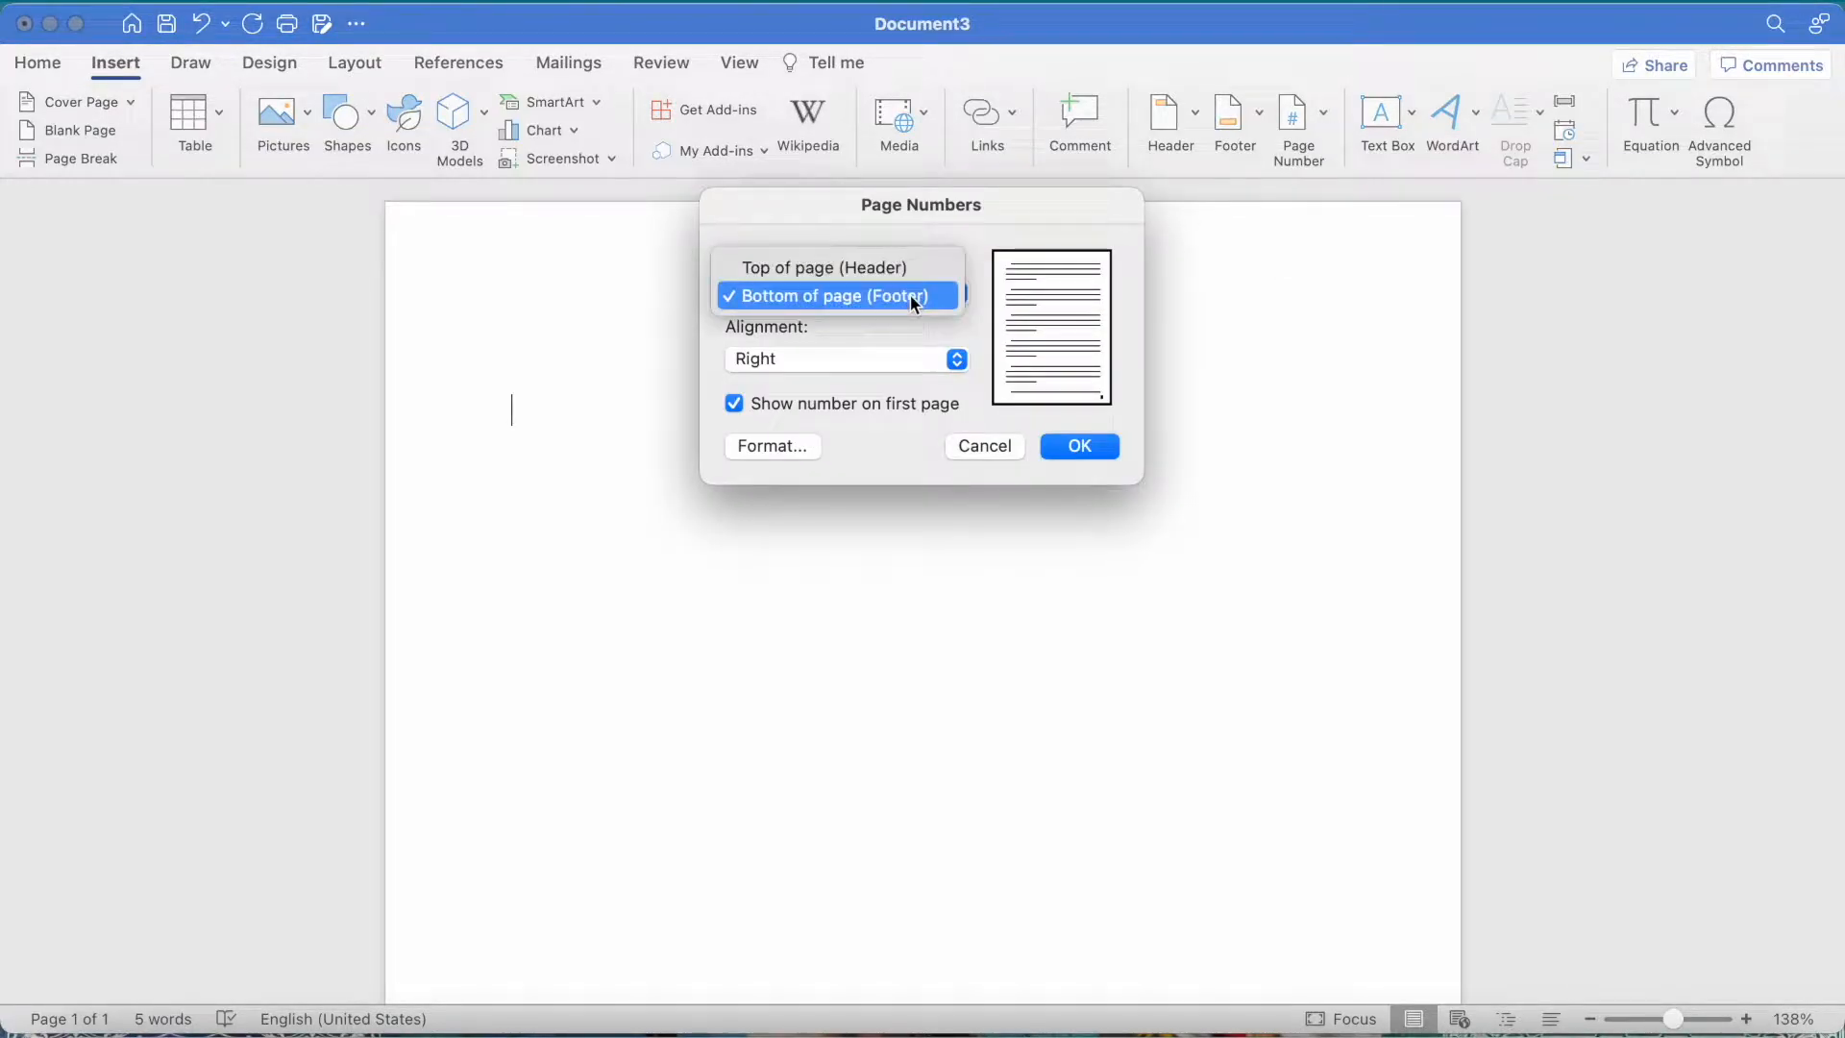
left_click(914, 297)
left_click(875, 363)
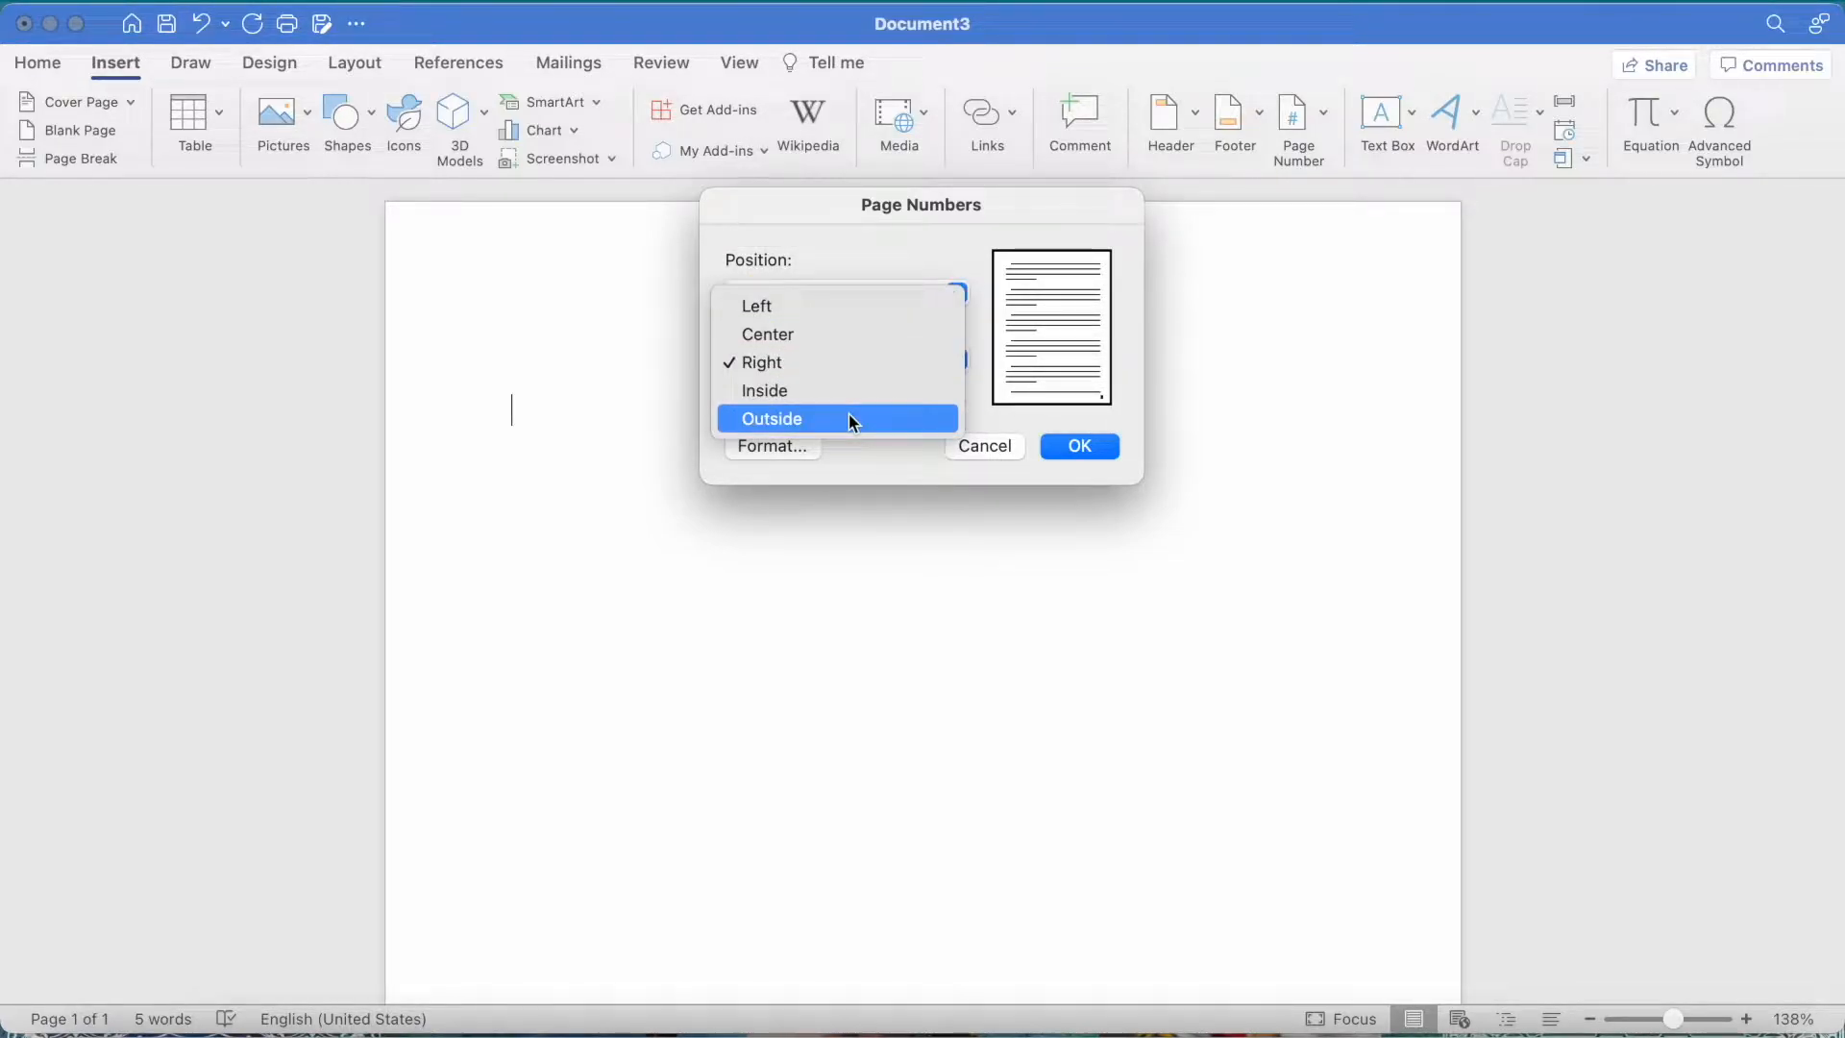
left_click(851, 364)
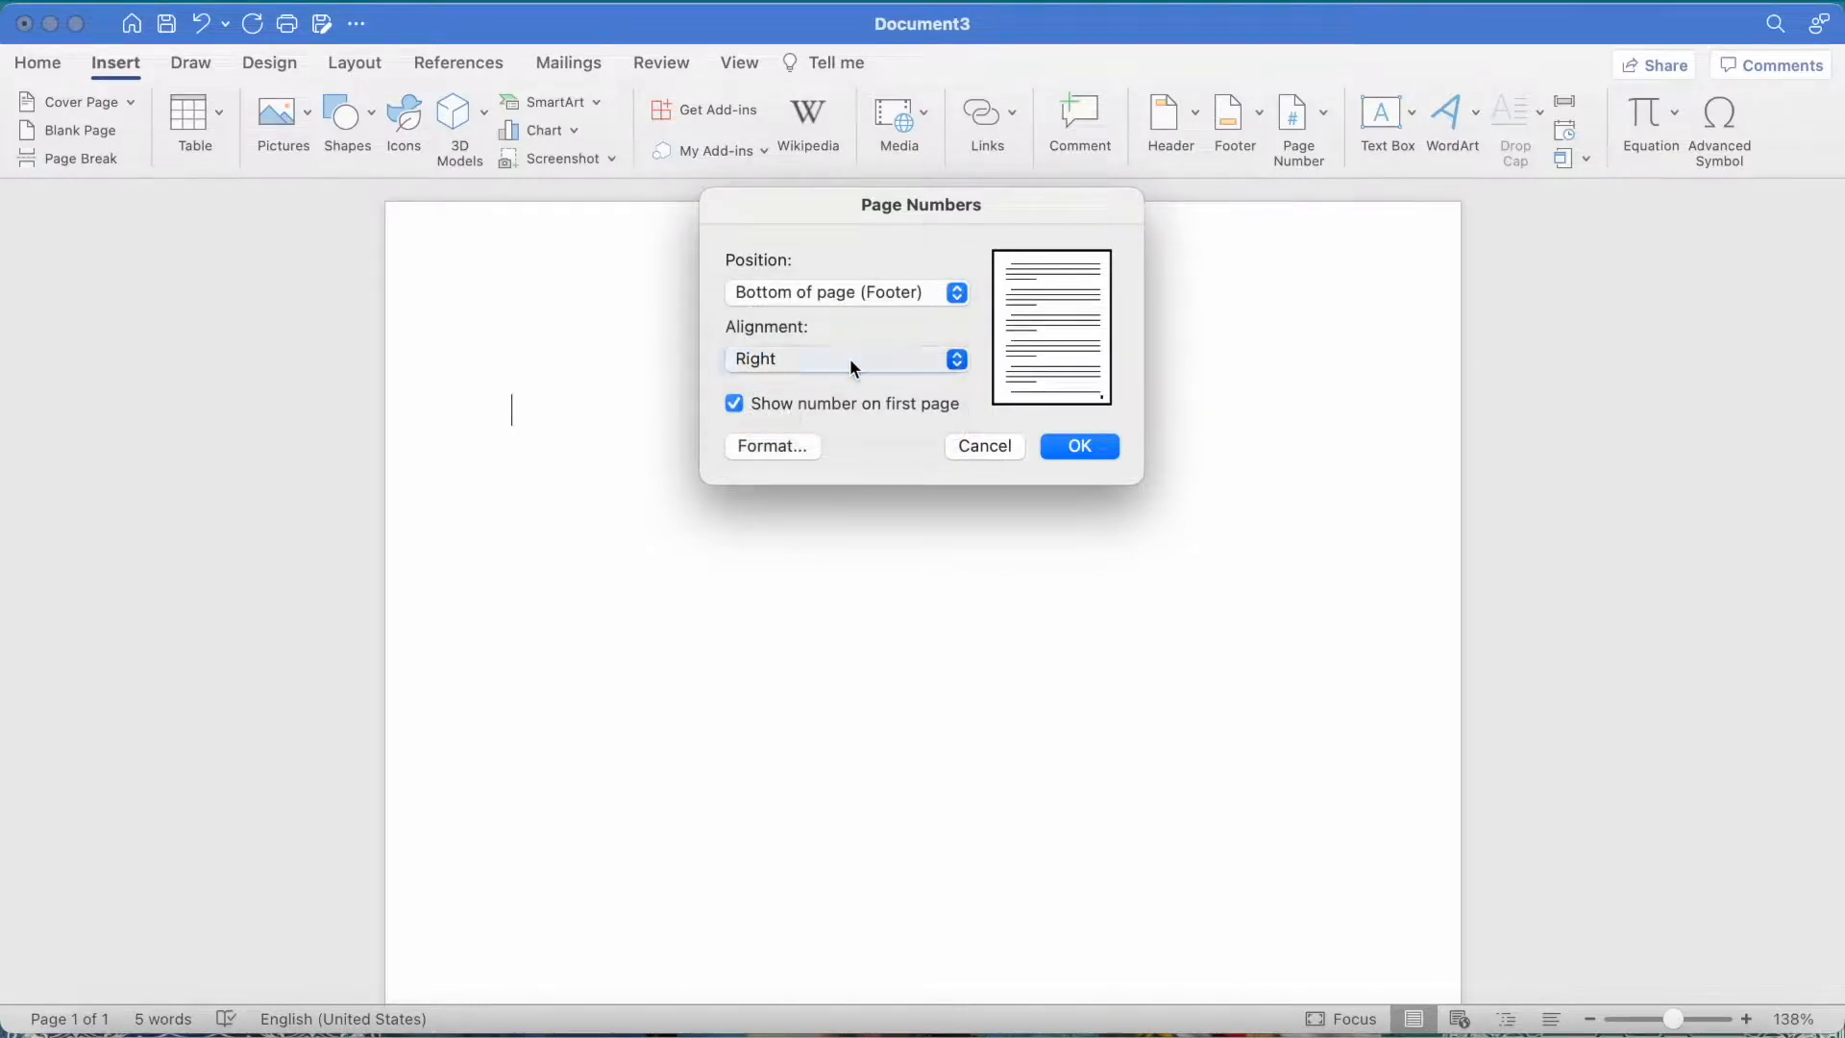
left_click(1081, 446)
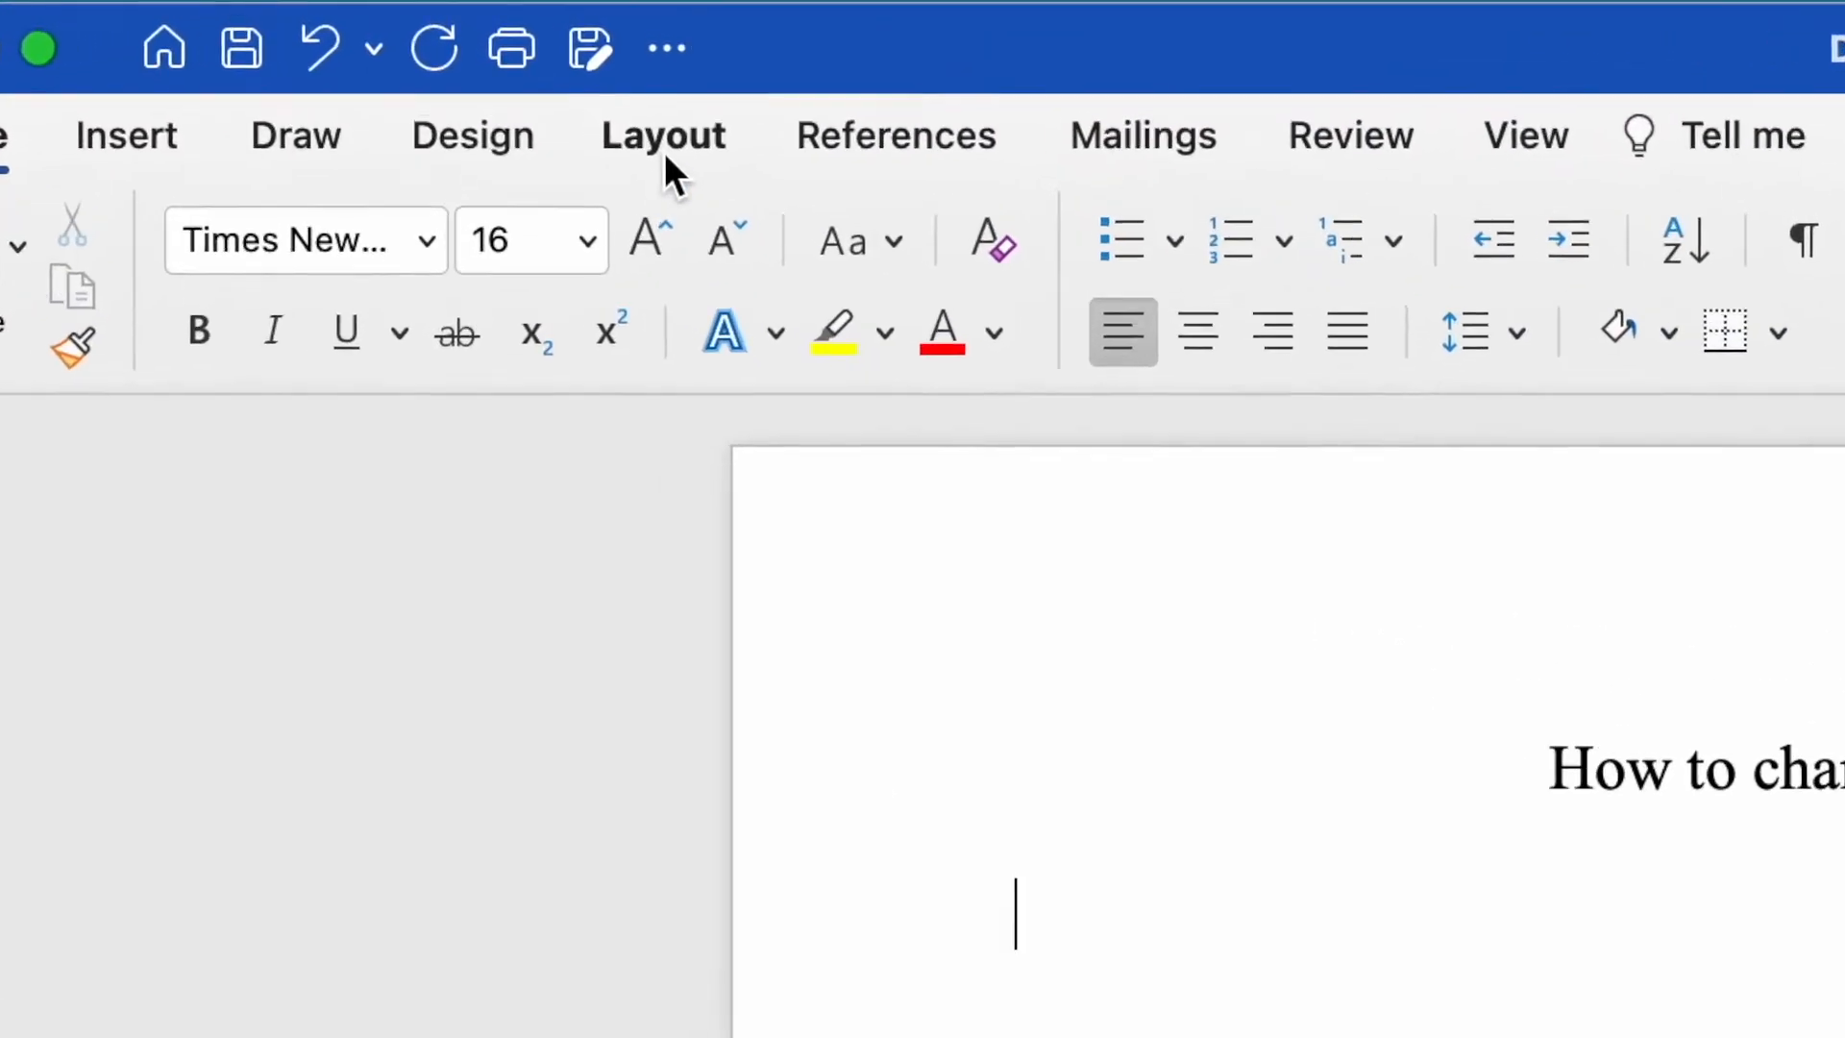
Change the page orientation of the document "How to change the Orientation" to Landscape
left_click(355, 65)
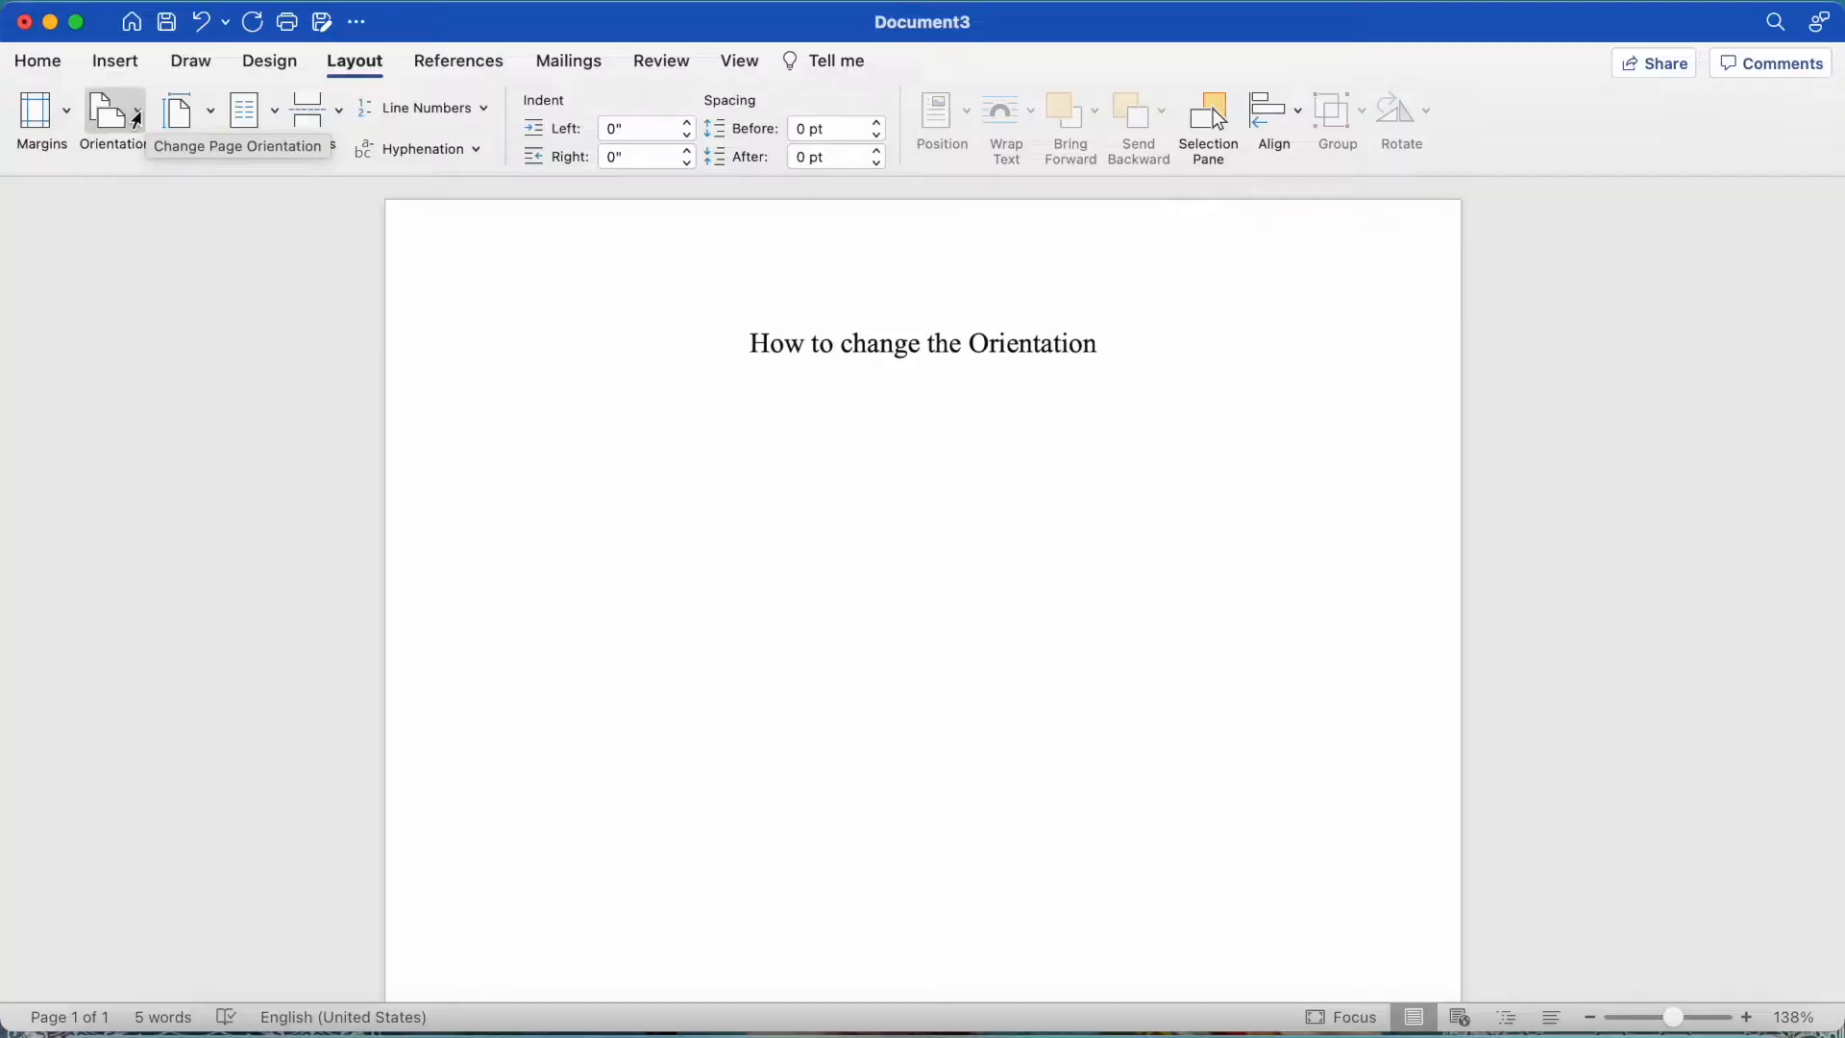
left_click(445, 357)
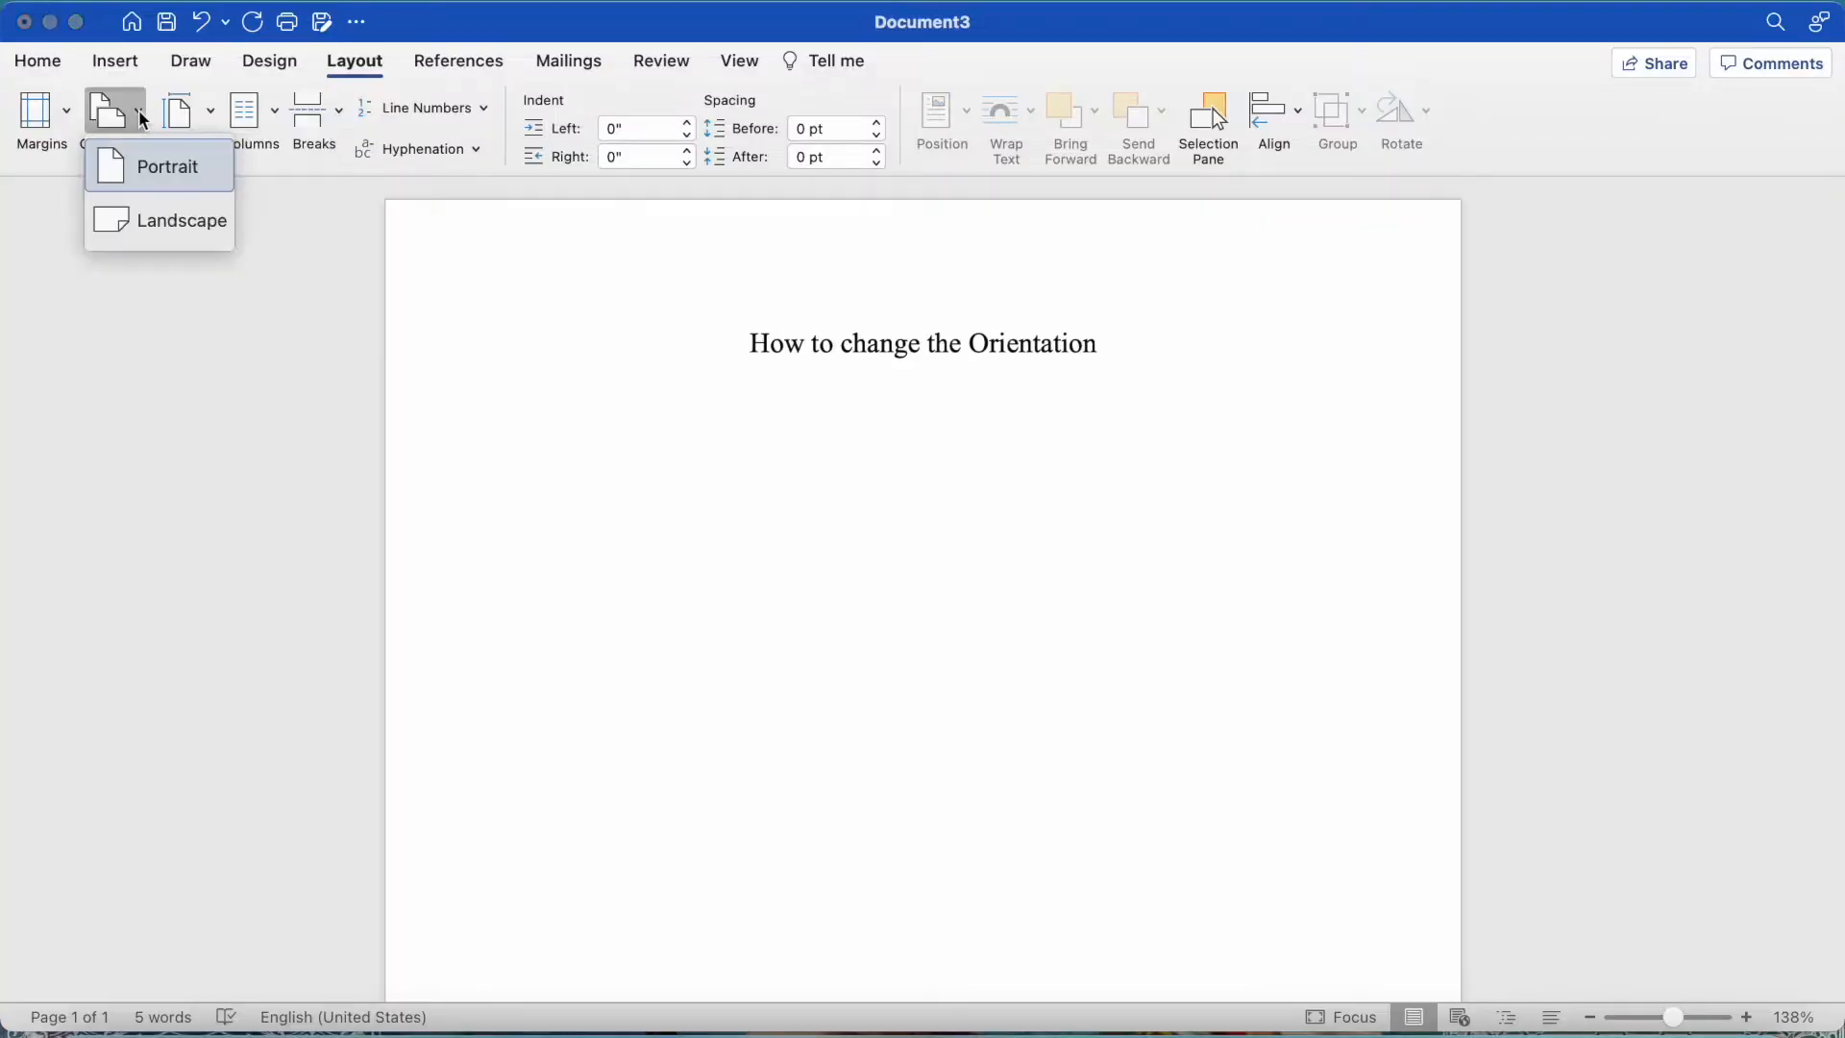
left_click(189, 230)
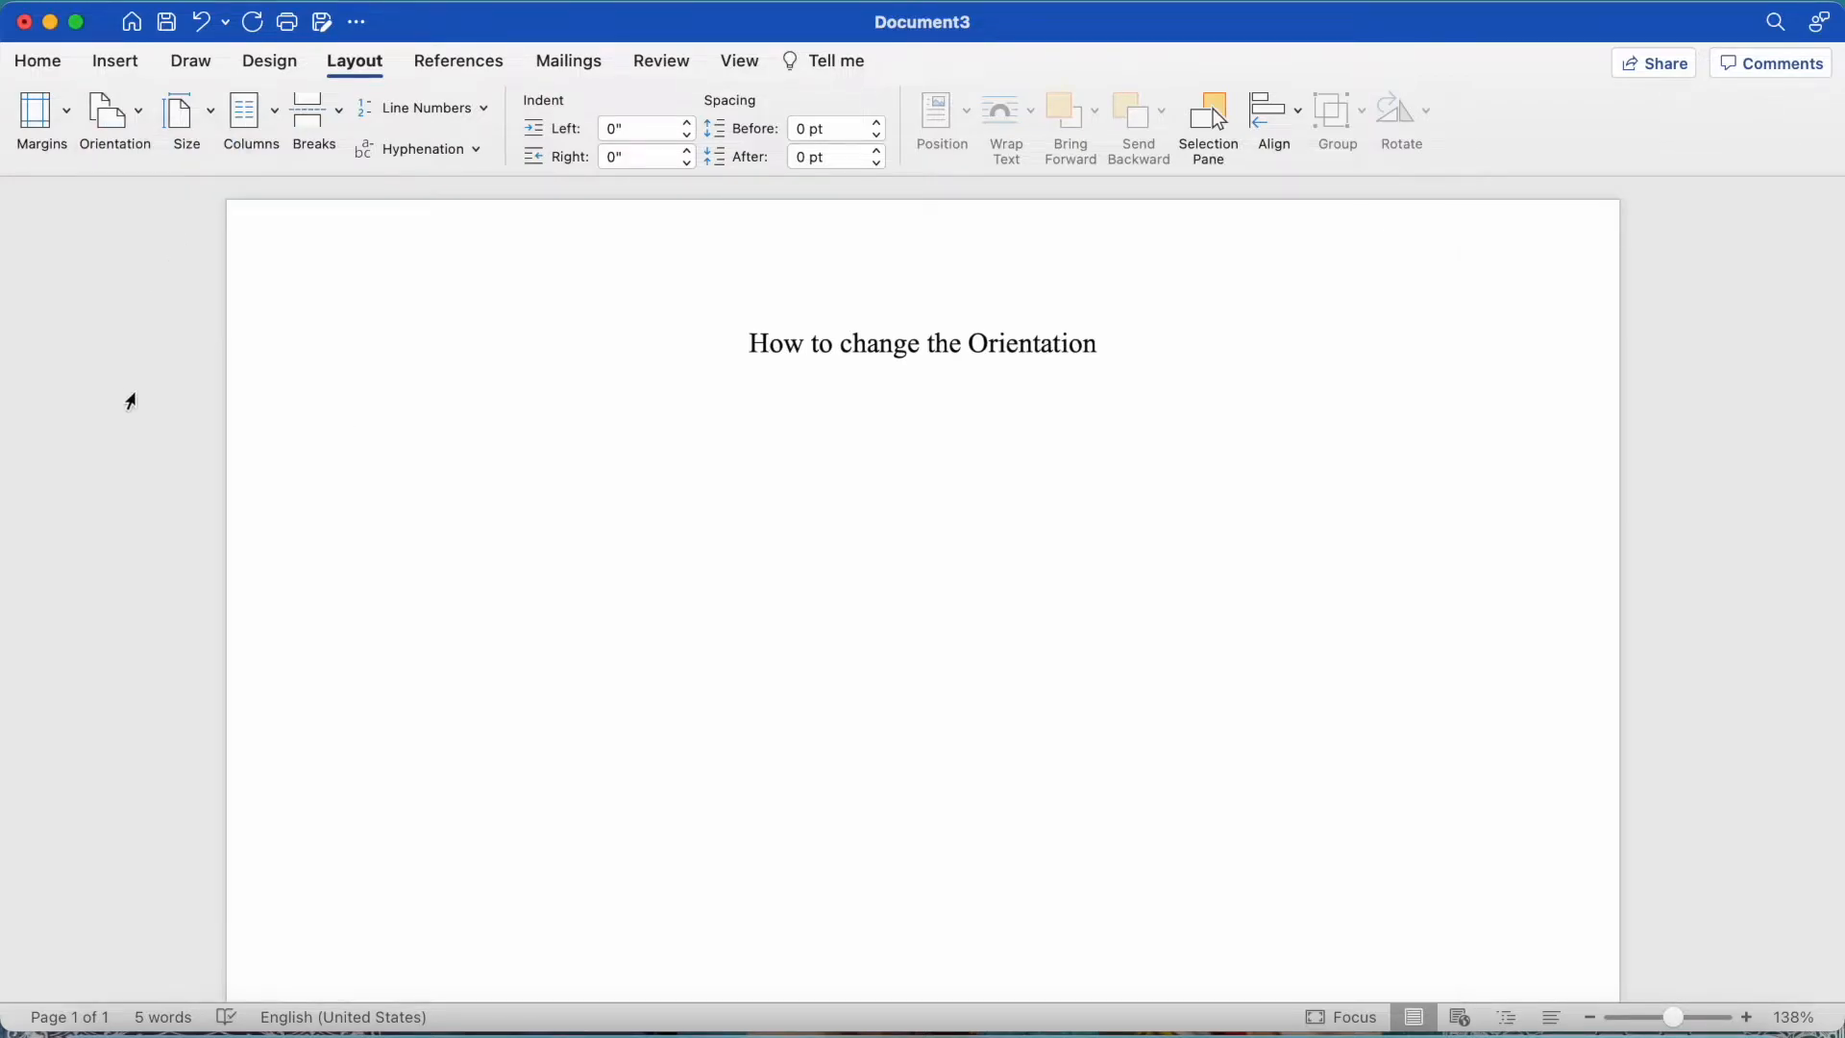
scroll(132, 402, "down", 5)
scroll(132, 402, "up", 5)
Switch the page orientation back to Portrait
left_click(144, 113)
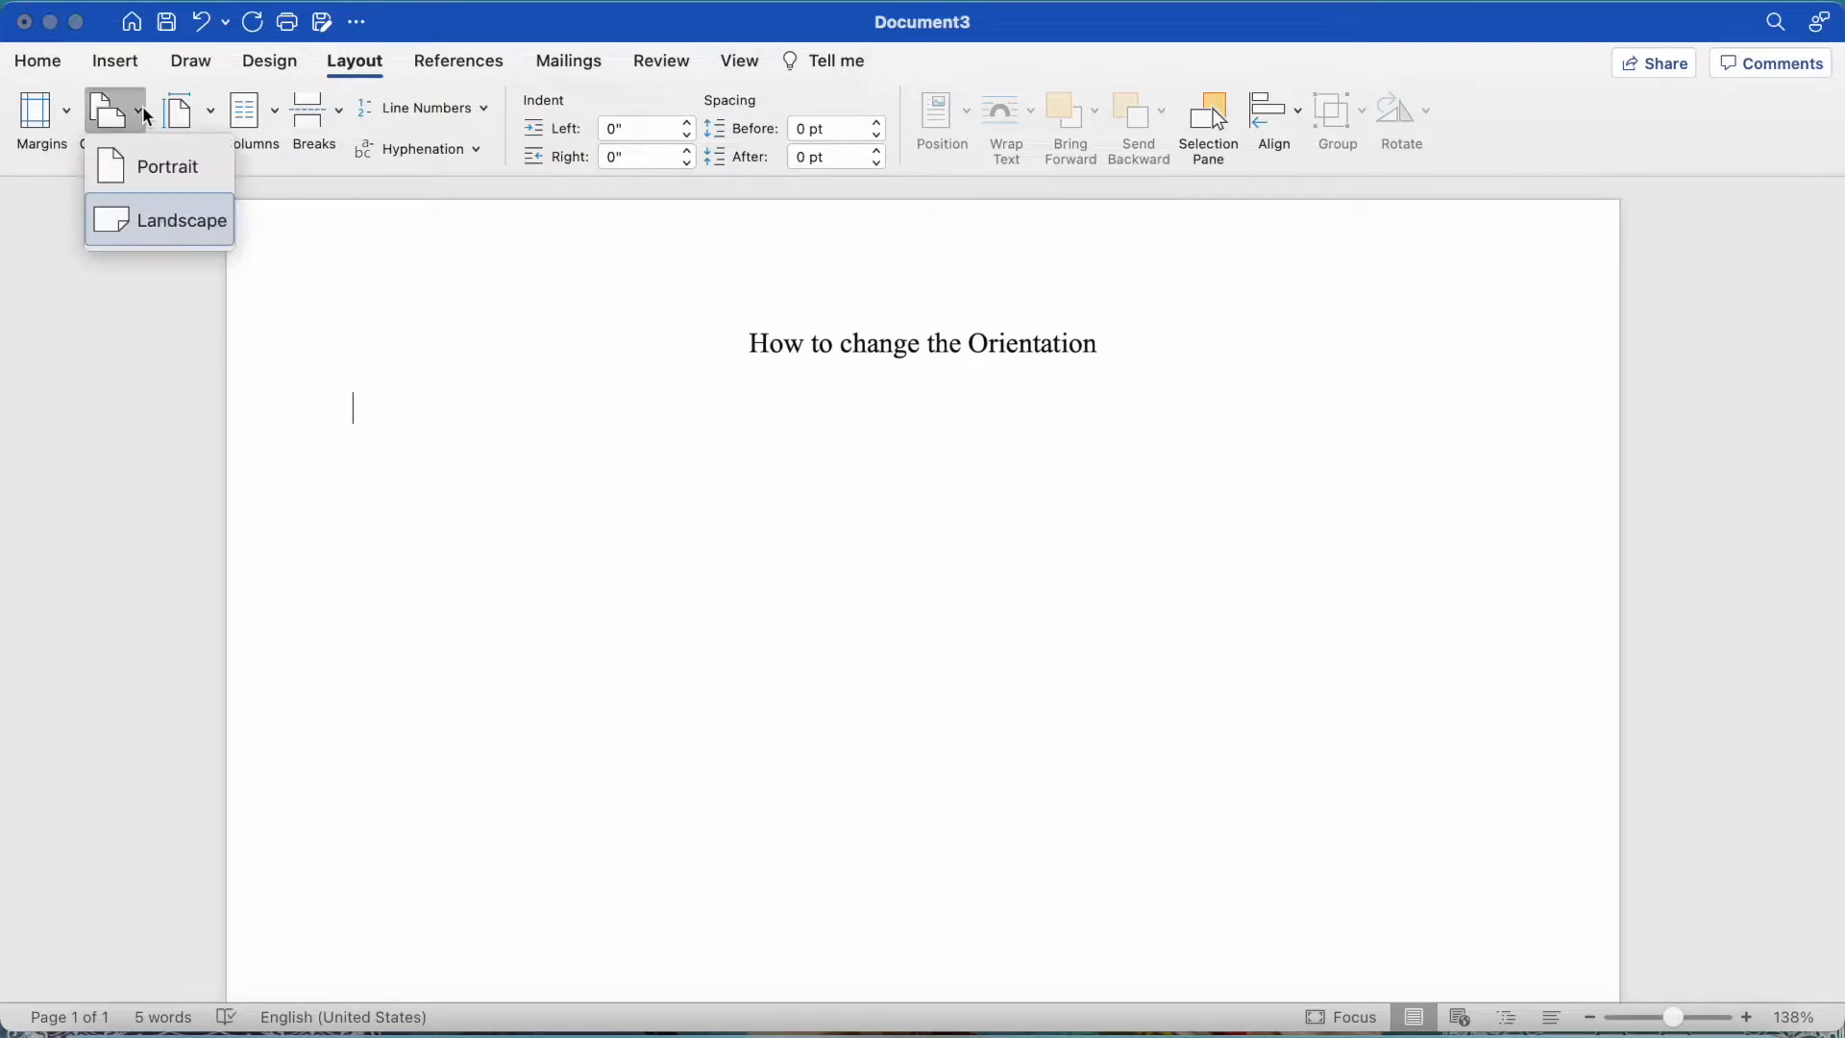
left_click(152, 164)
scroll(194, 465, "down", 5)
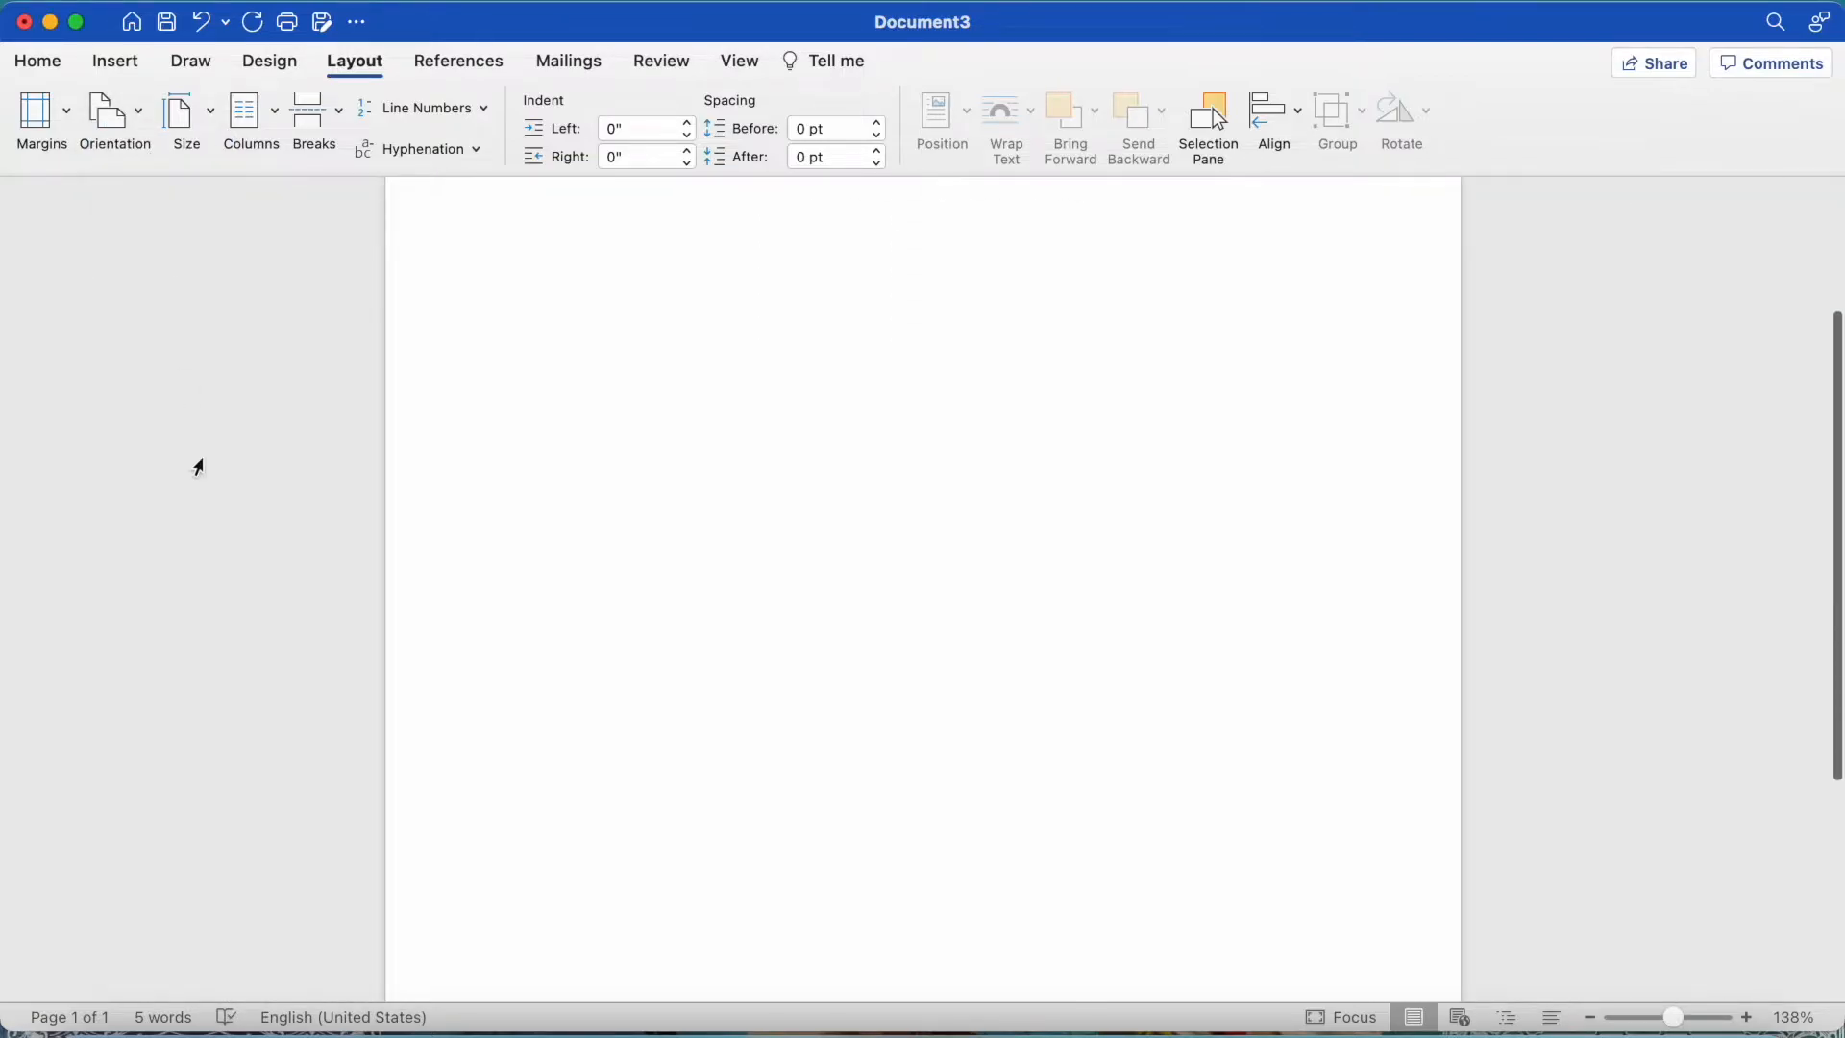
scroll(193, 465, "up", 5)
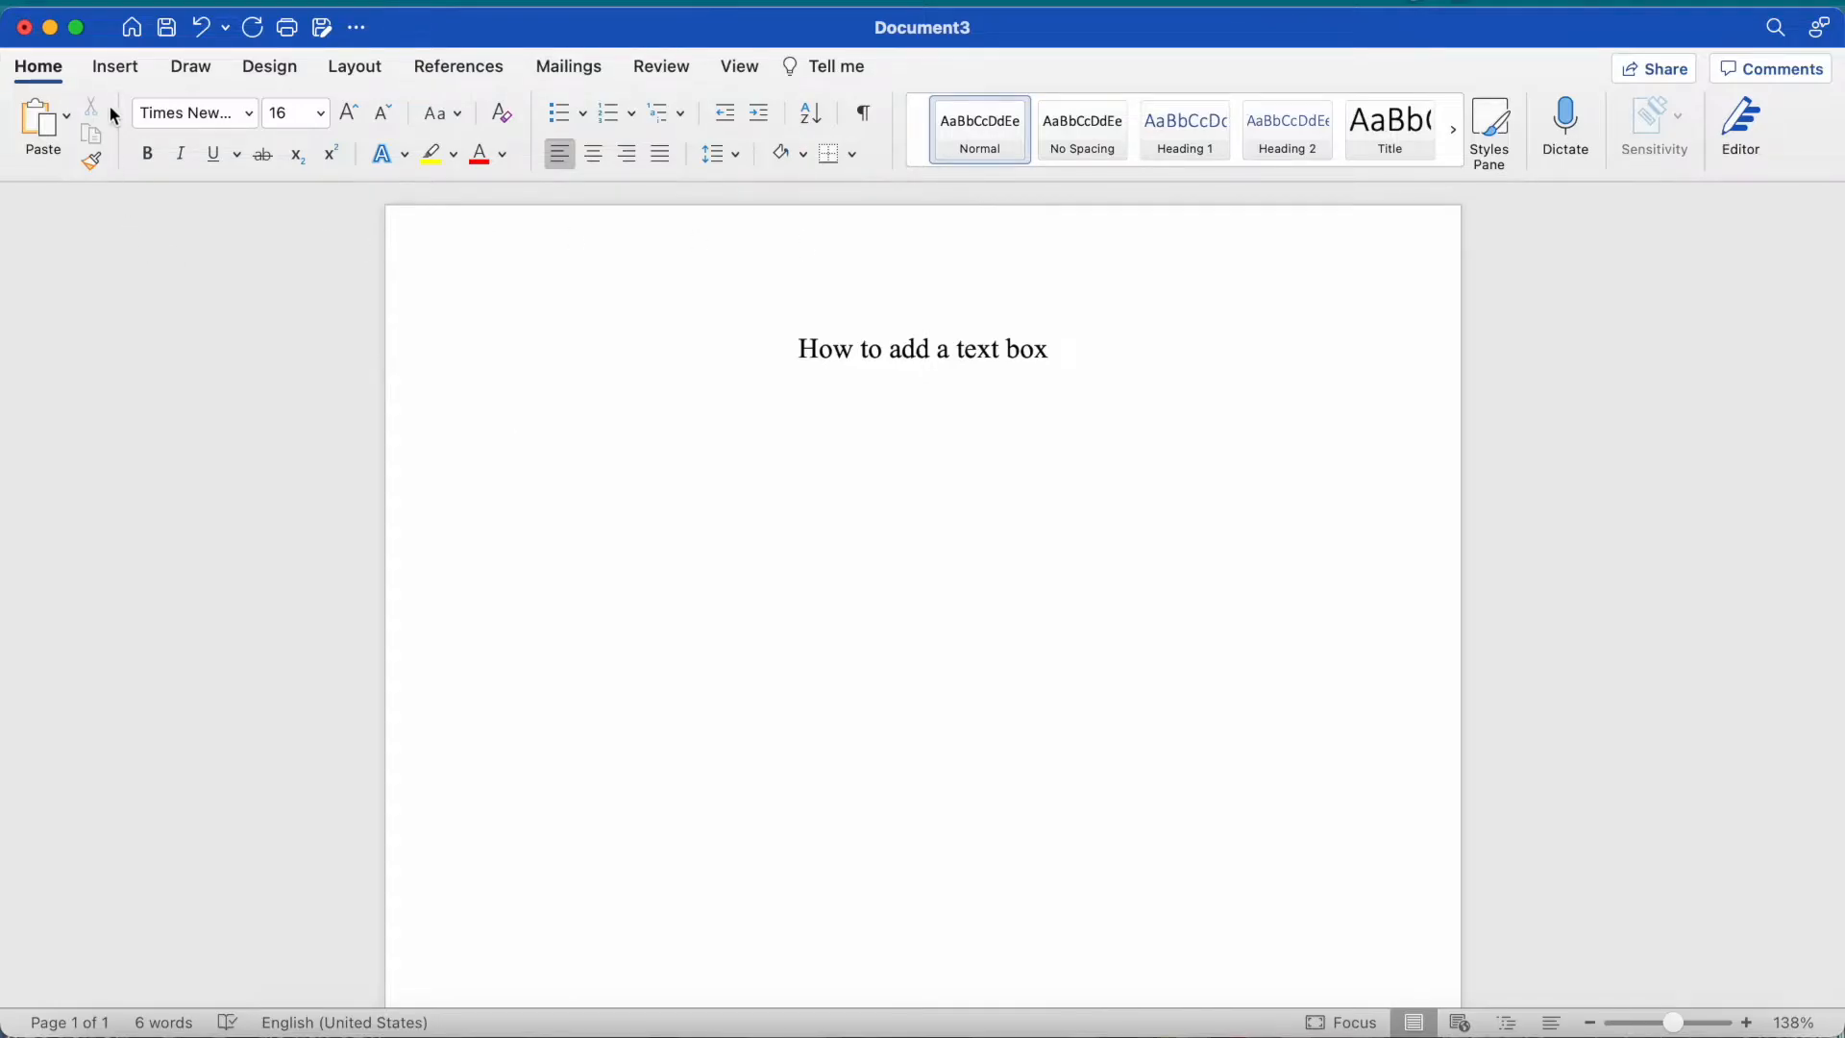
Draw a horizontal text box below the heading "How to add a text box"
left_click(121, 67)
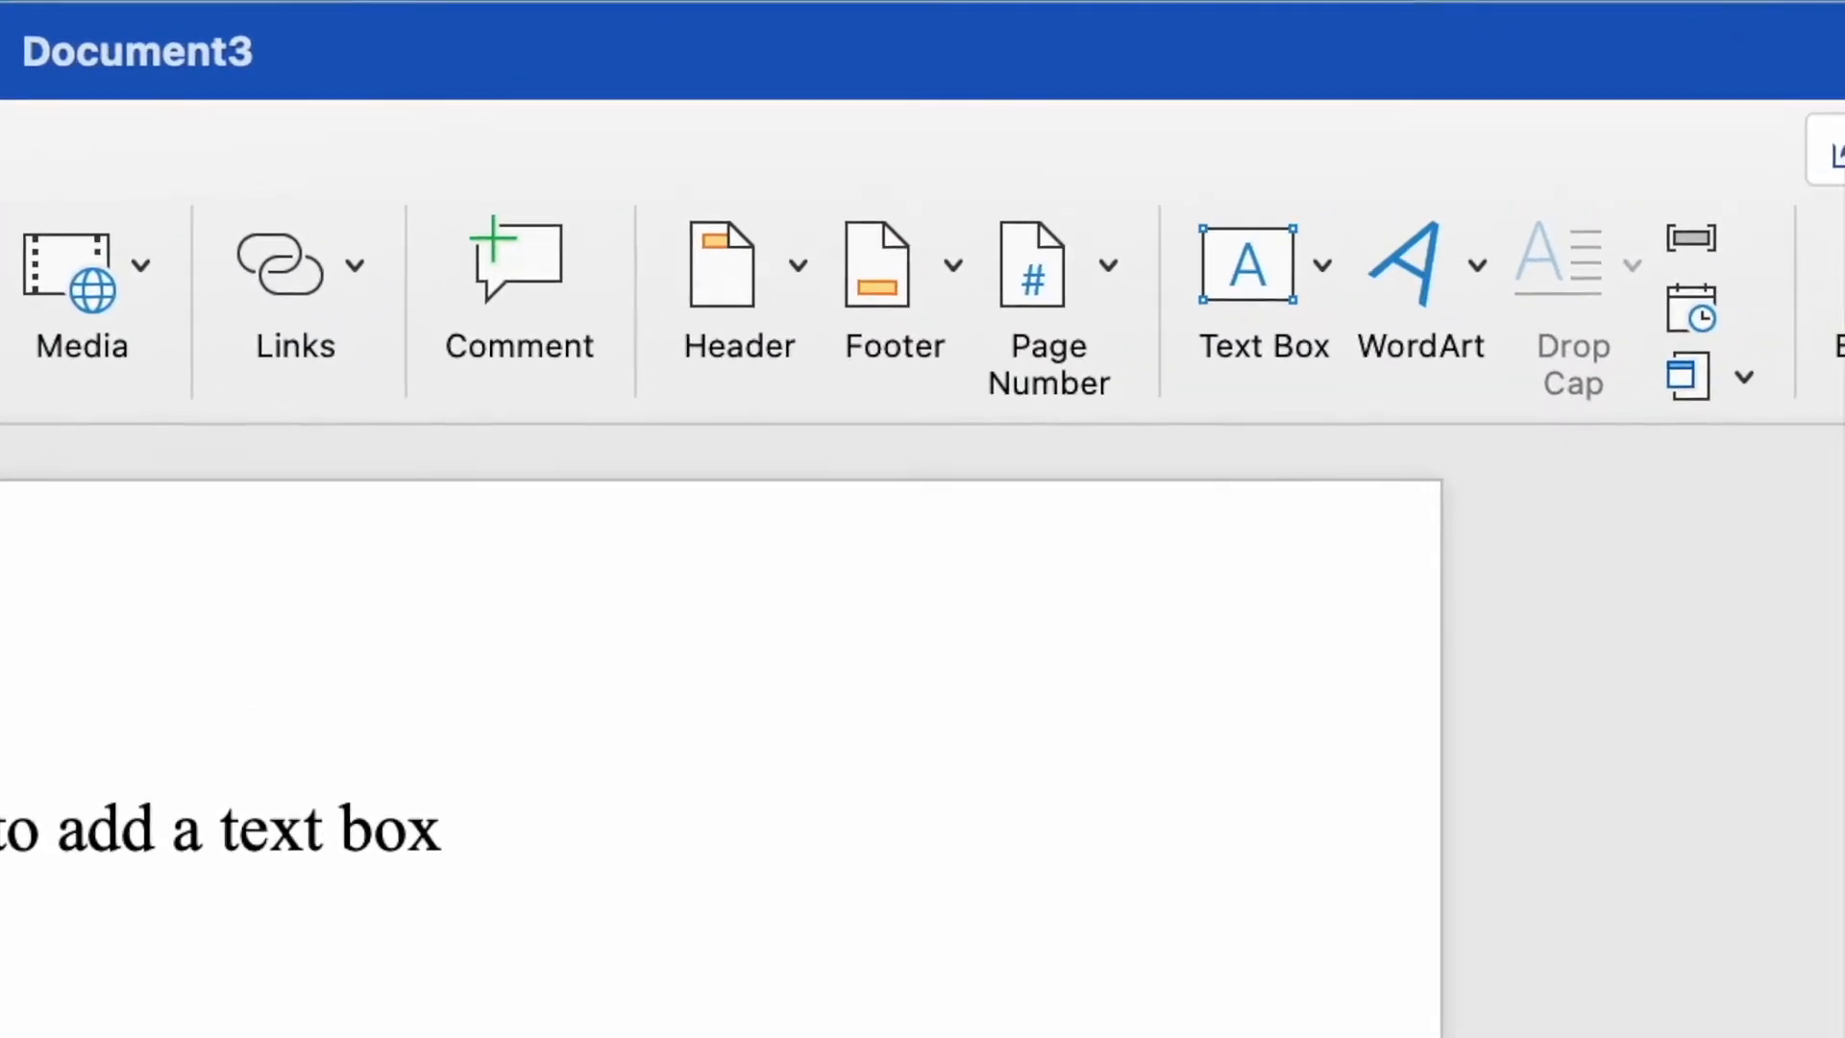
left_click(1220, 300)
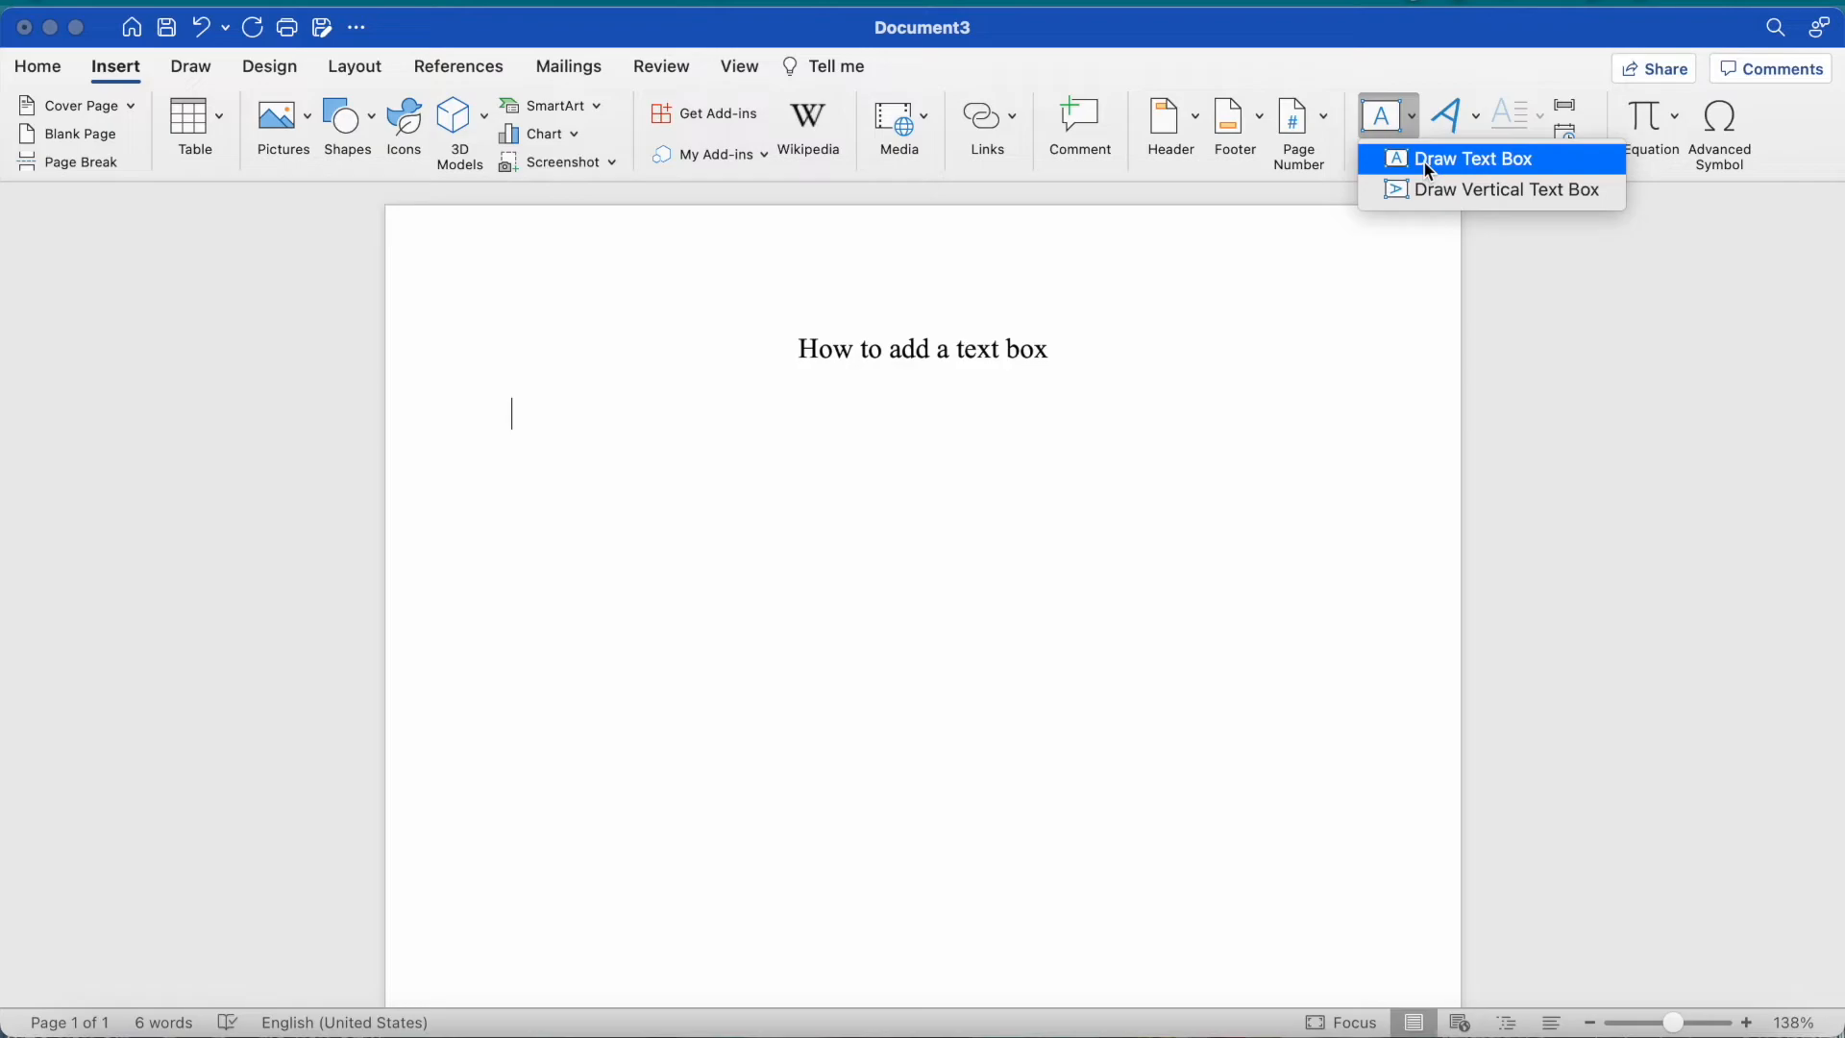
left_click(1255, 427)
mouse_move(590, 449)
left_mouse_down()
mouse_move(589, 580)
mouse_move(1078, 705)
left_mouse_up()
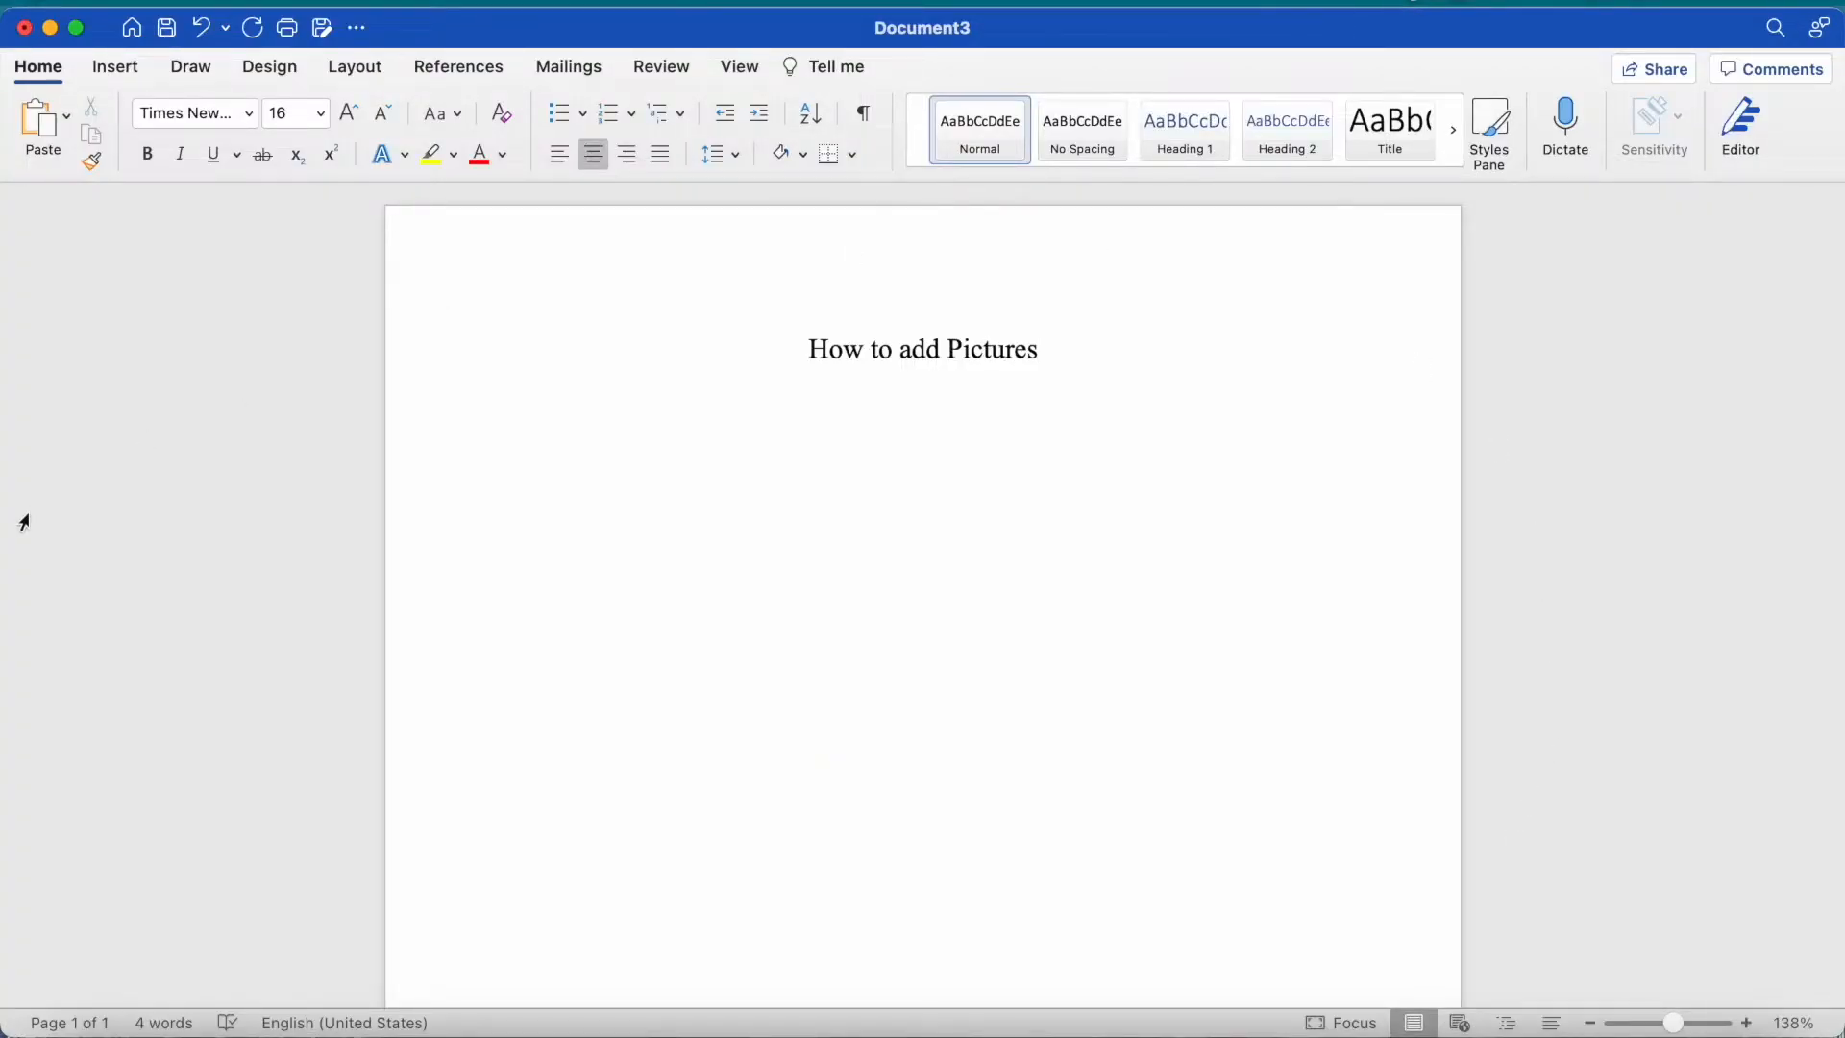
Insert the photo IMG_5554.heic from the Photo Browser below the heading "How to add Pictures"
left_click(132, 73)
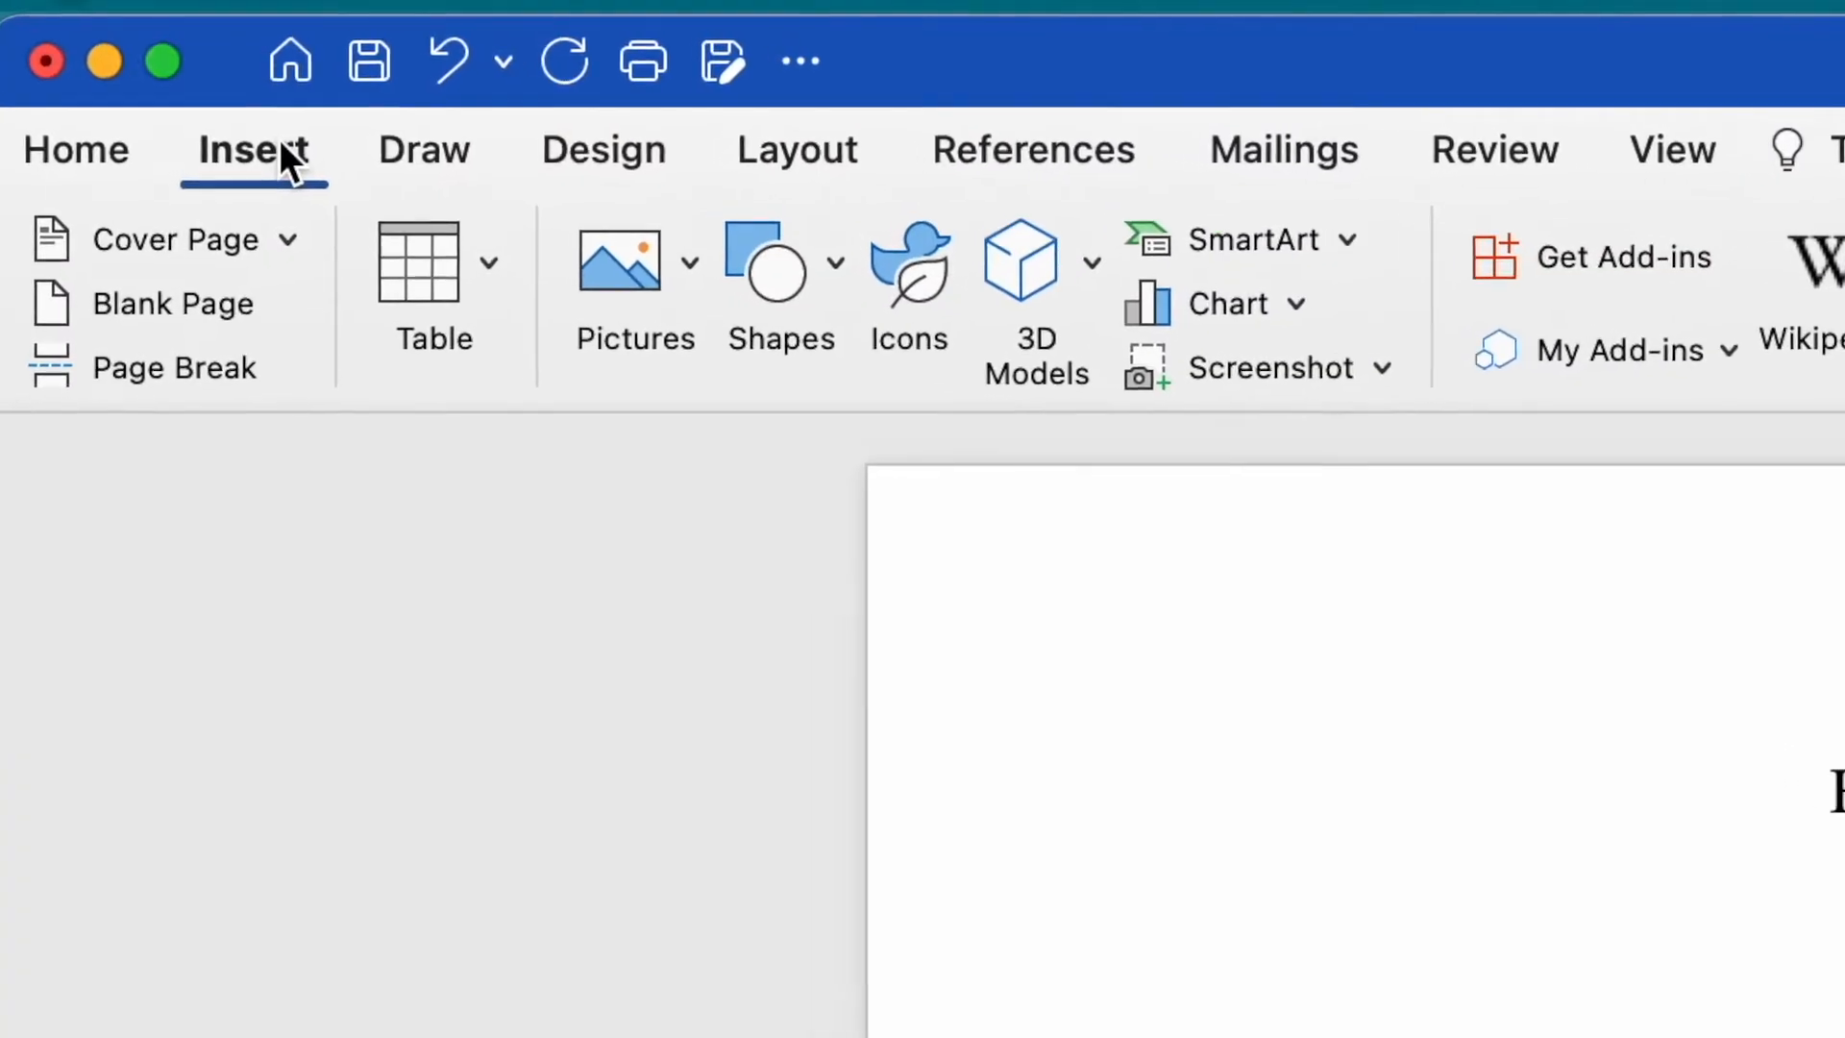
left_click(816, 317)
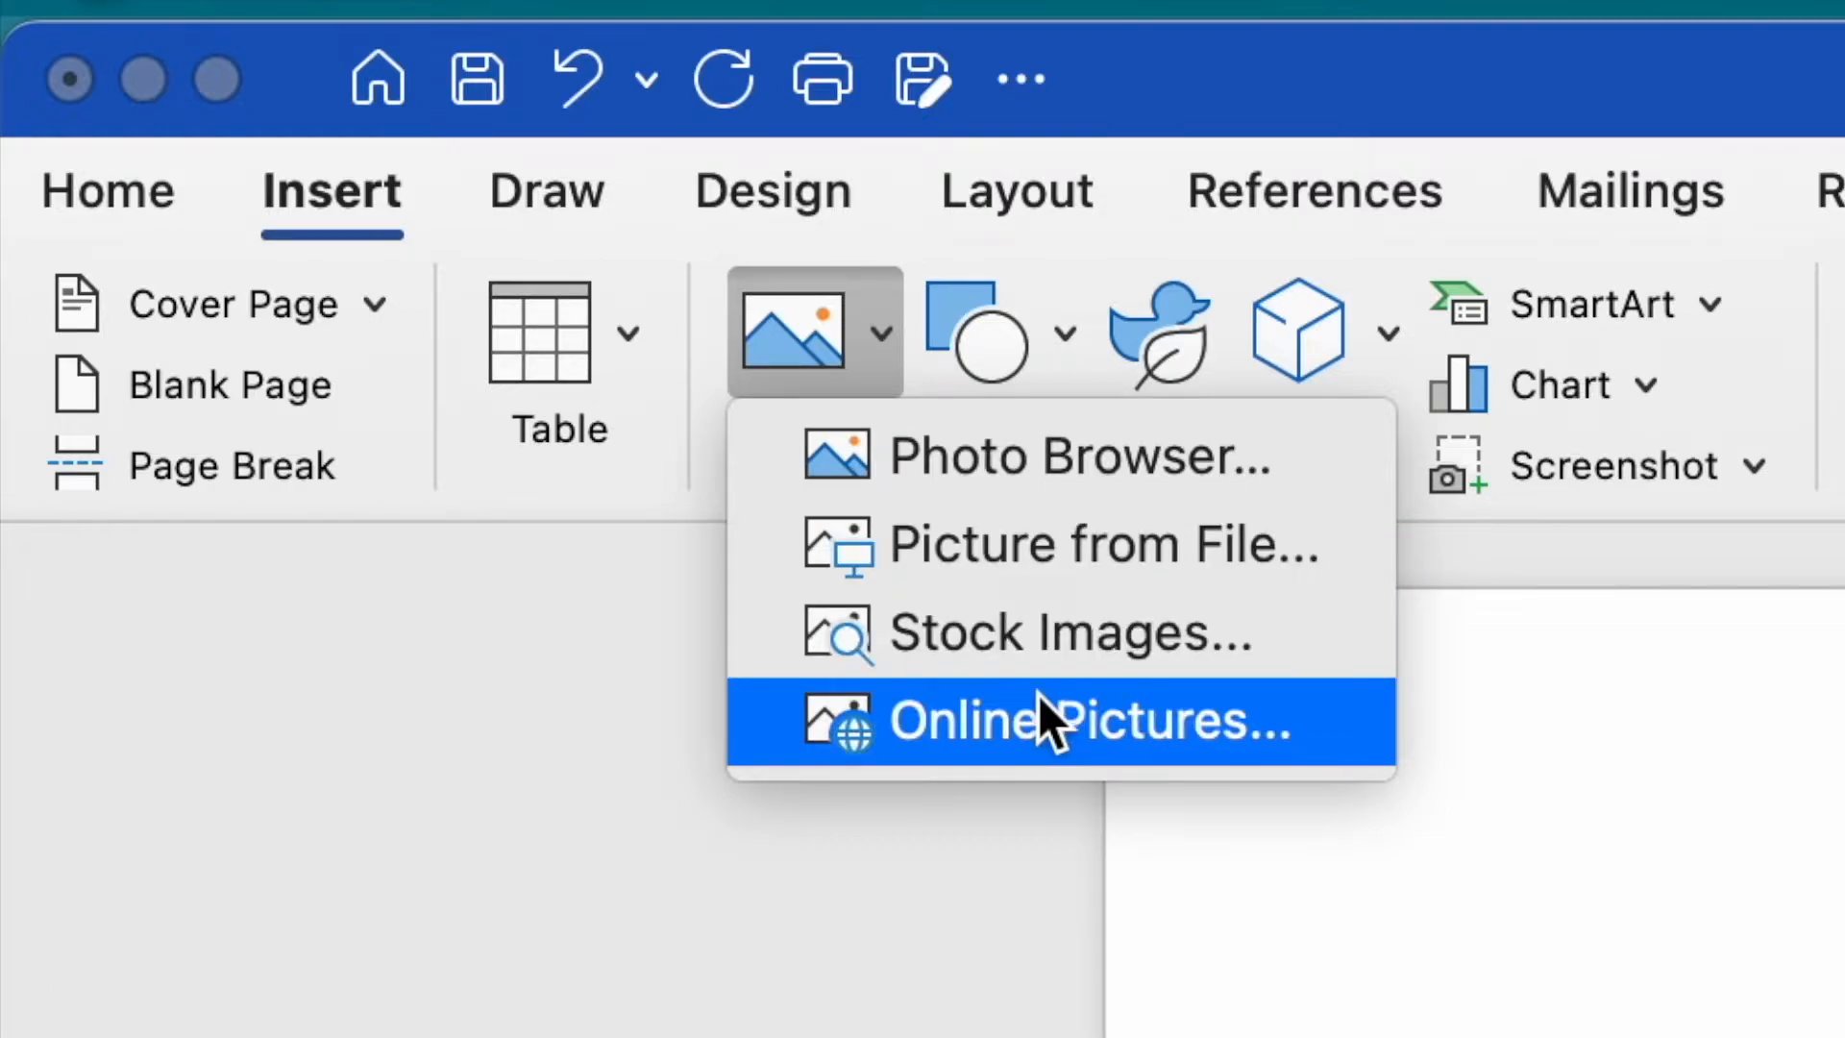
left_click(943, 451)
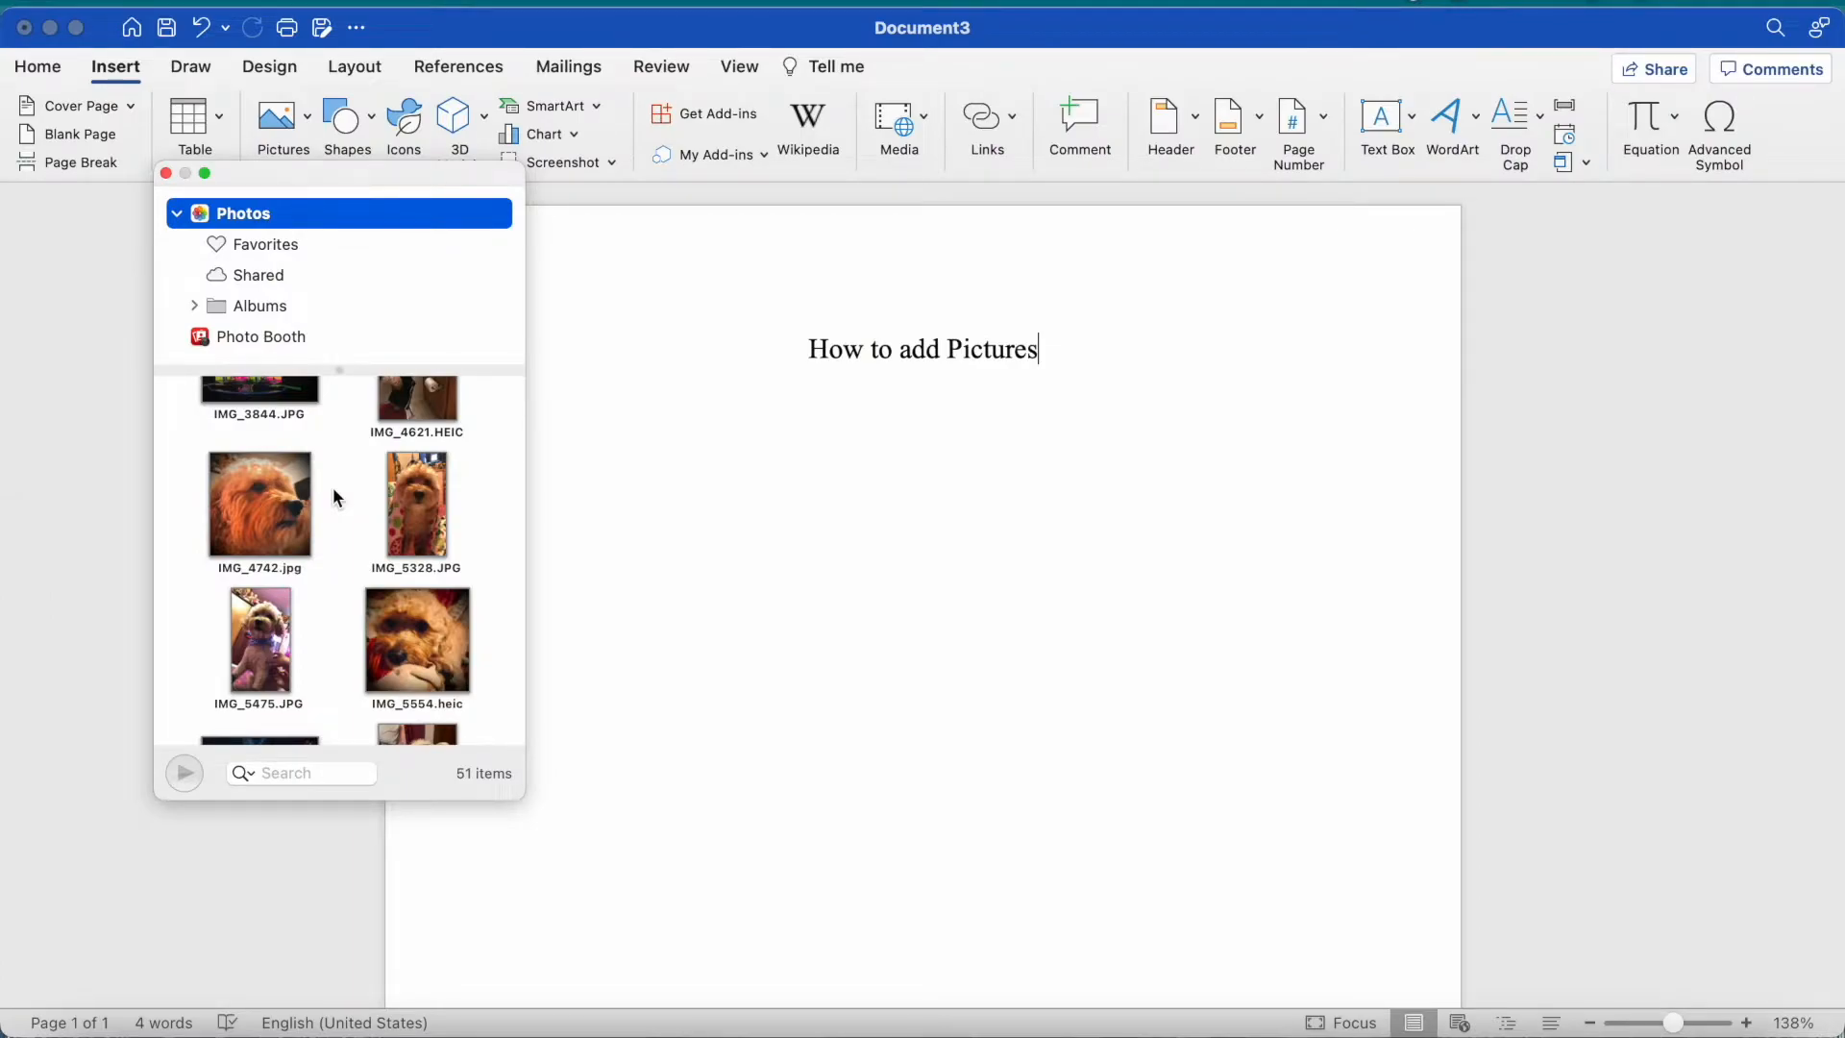
left_click(403, 657)
left_click_drag(438, 644, 791, 563)
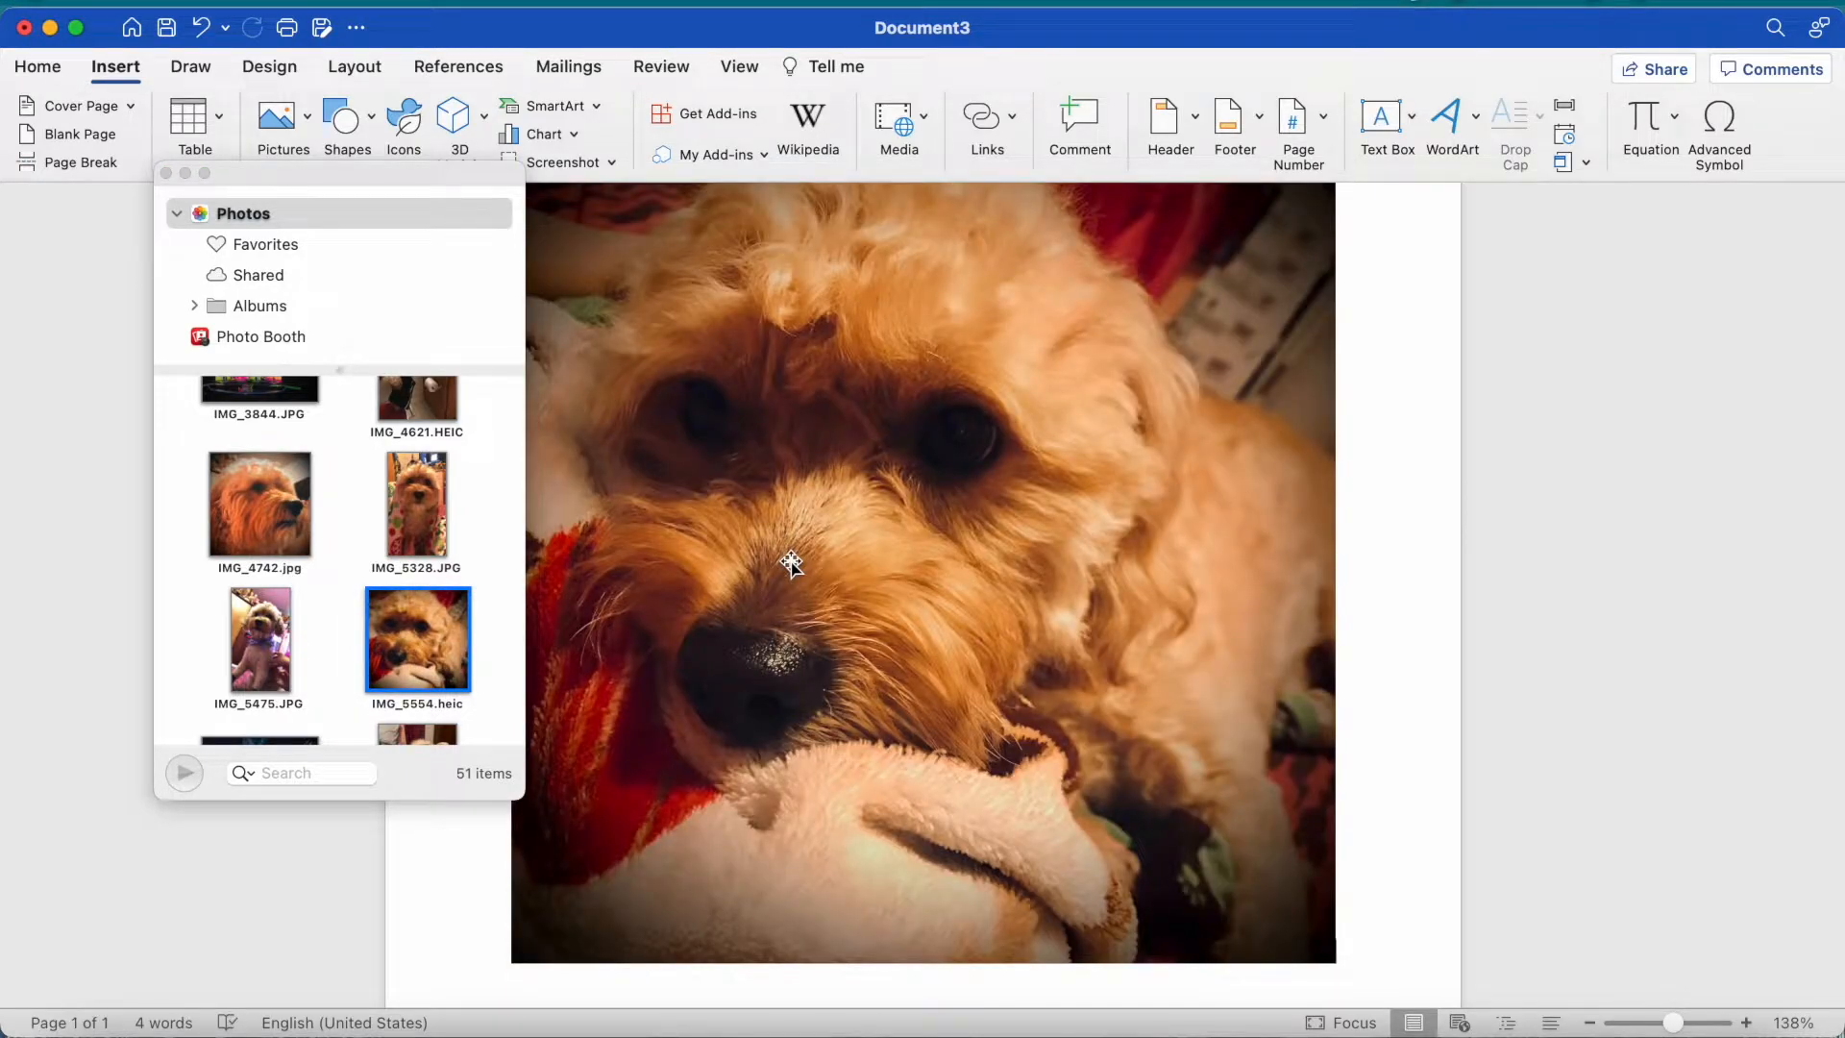
Scale the inserted dog photo down proportionally to well under half its original width
left_click(850, 520)
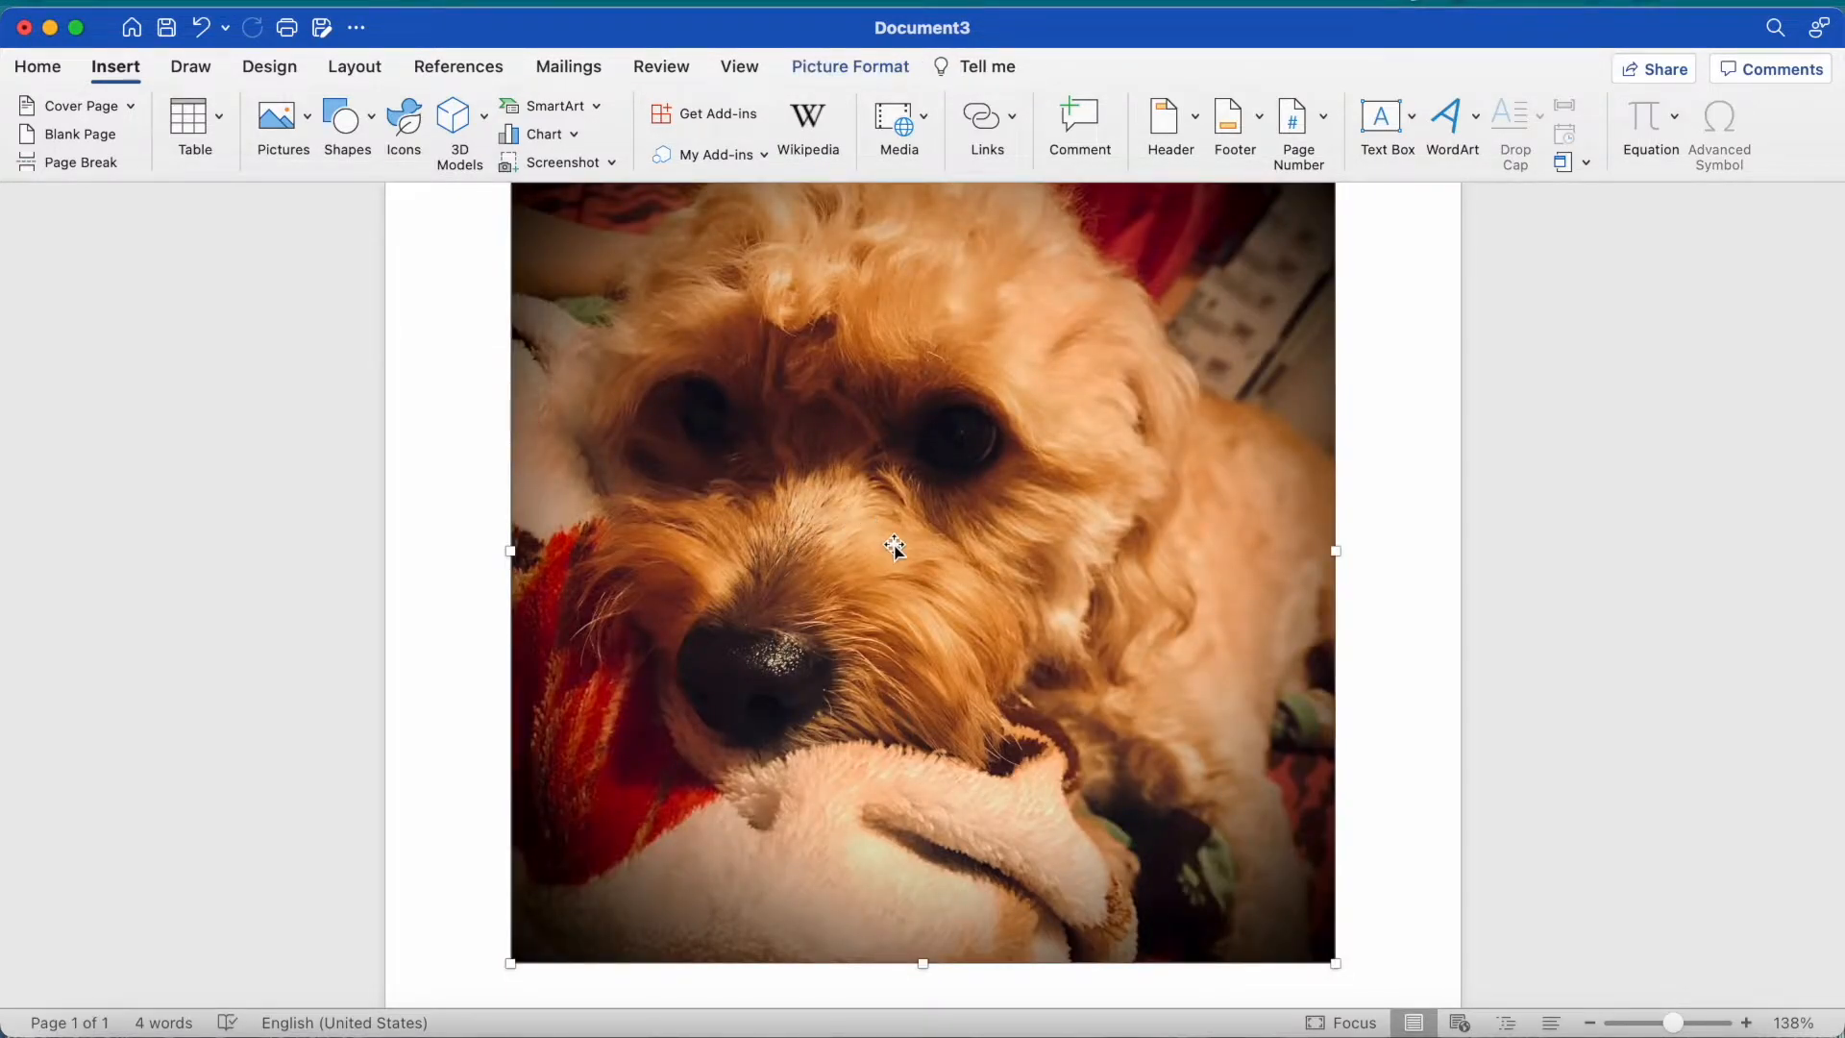
scroll(894, 548, "up", 6)
scroll(894, 547, "down", 8)
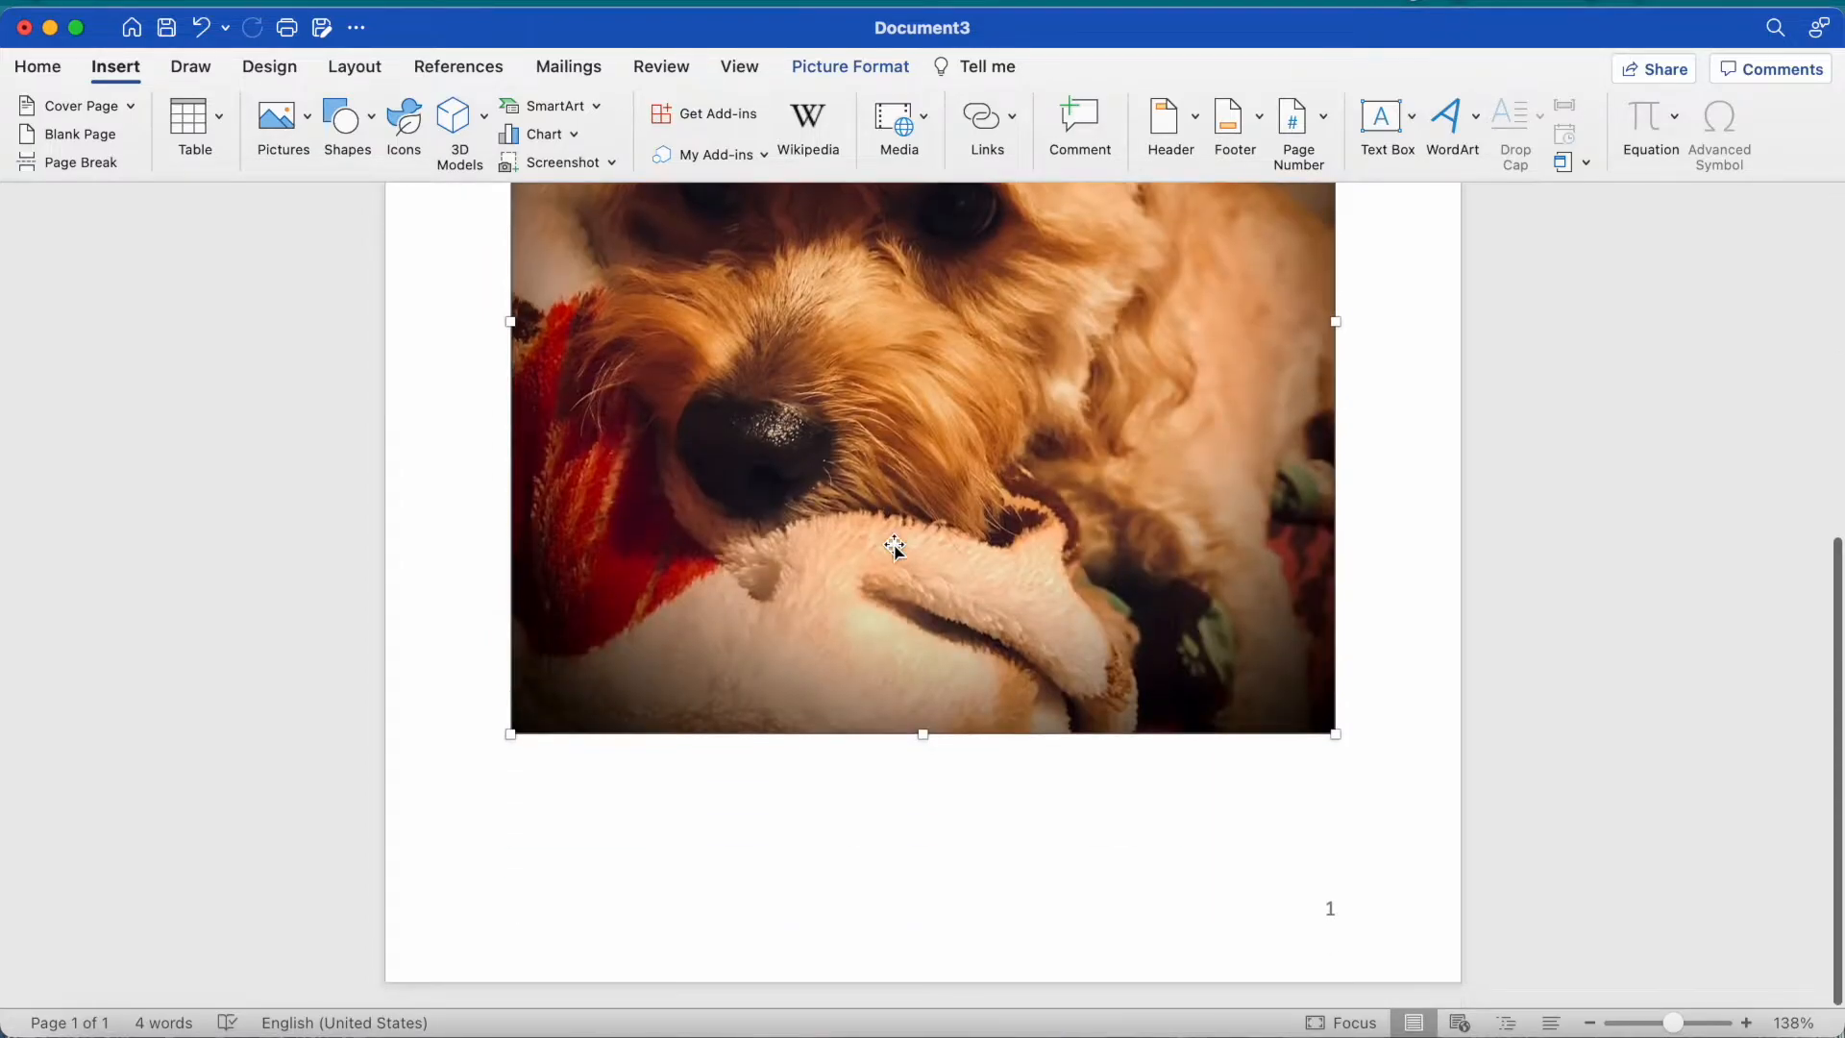
left_click_drag(1335, 736, 989, 390)
scroll(972, 379, "up", 6)
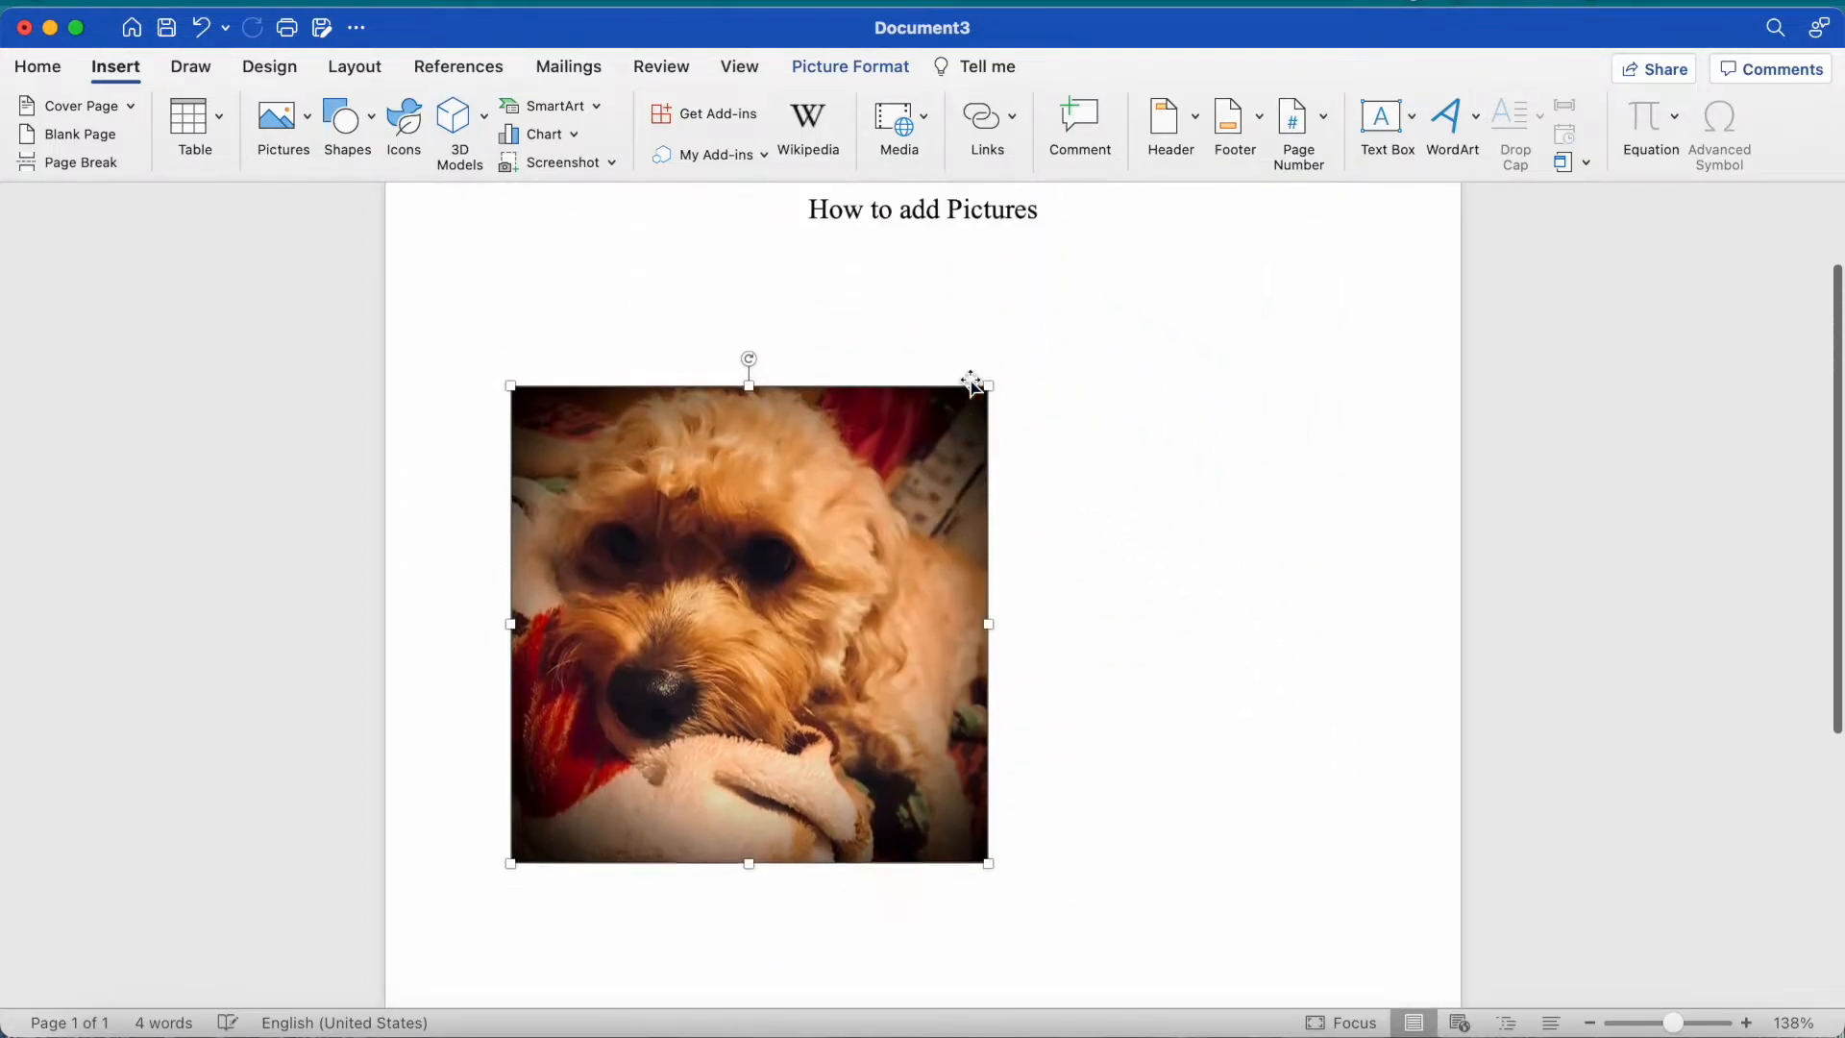
left_click_drag(990, 985, 811, 811)
Set the dog photo's text wrapping to Through and move it to the centre of the page just below the heading
left_click_drag(688, 631, 743, 605)
right_click(743, 606)
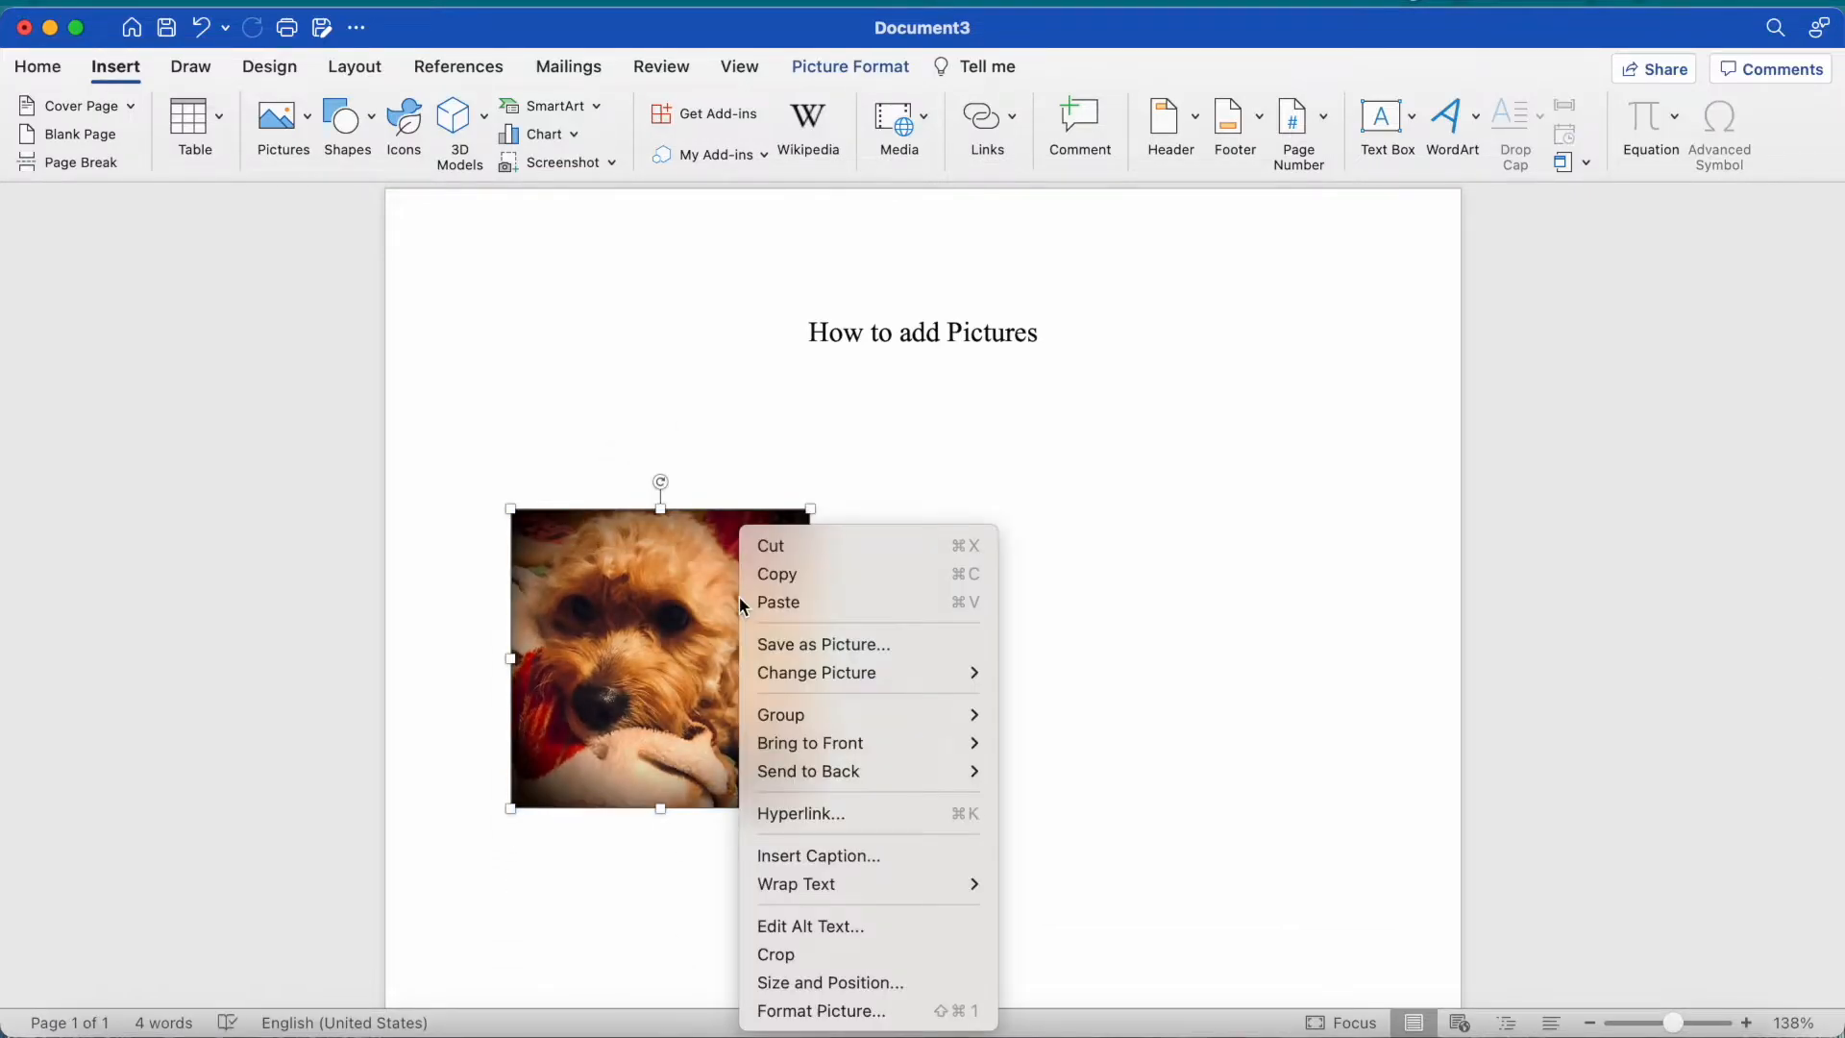
mouse_move(793, 886)
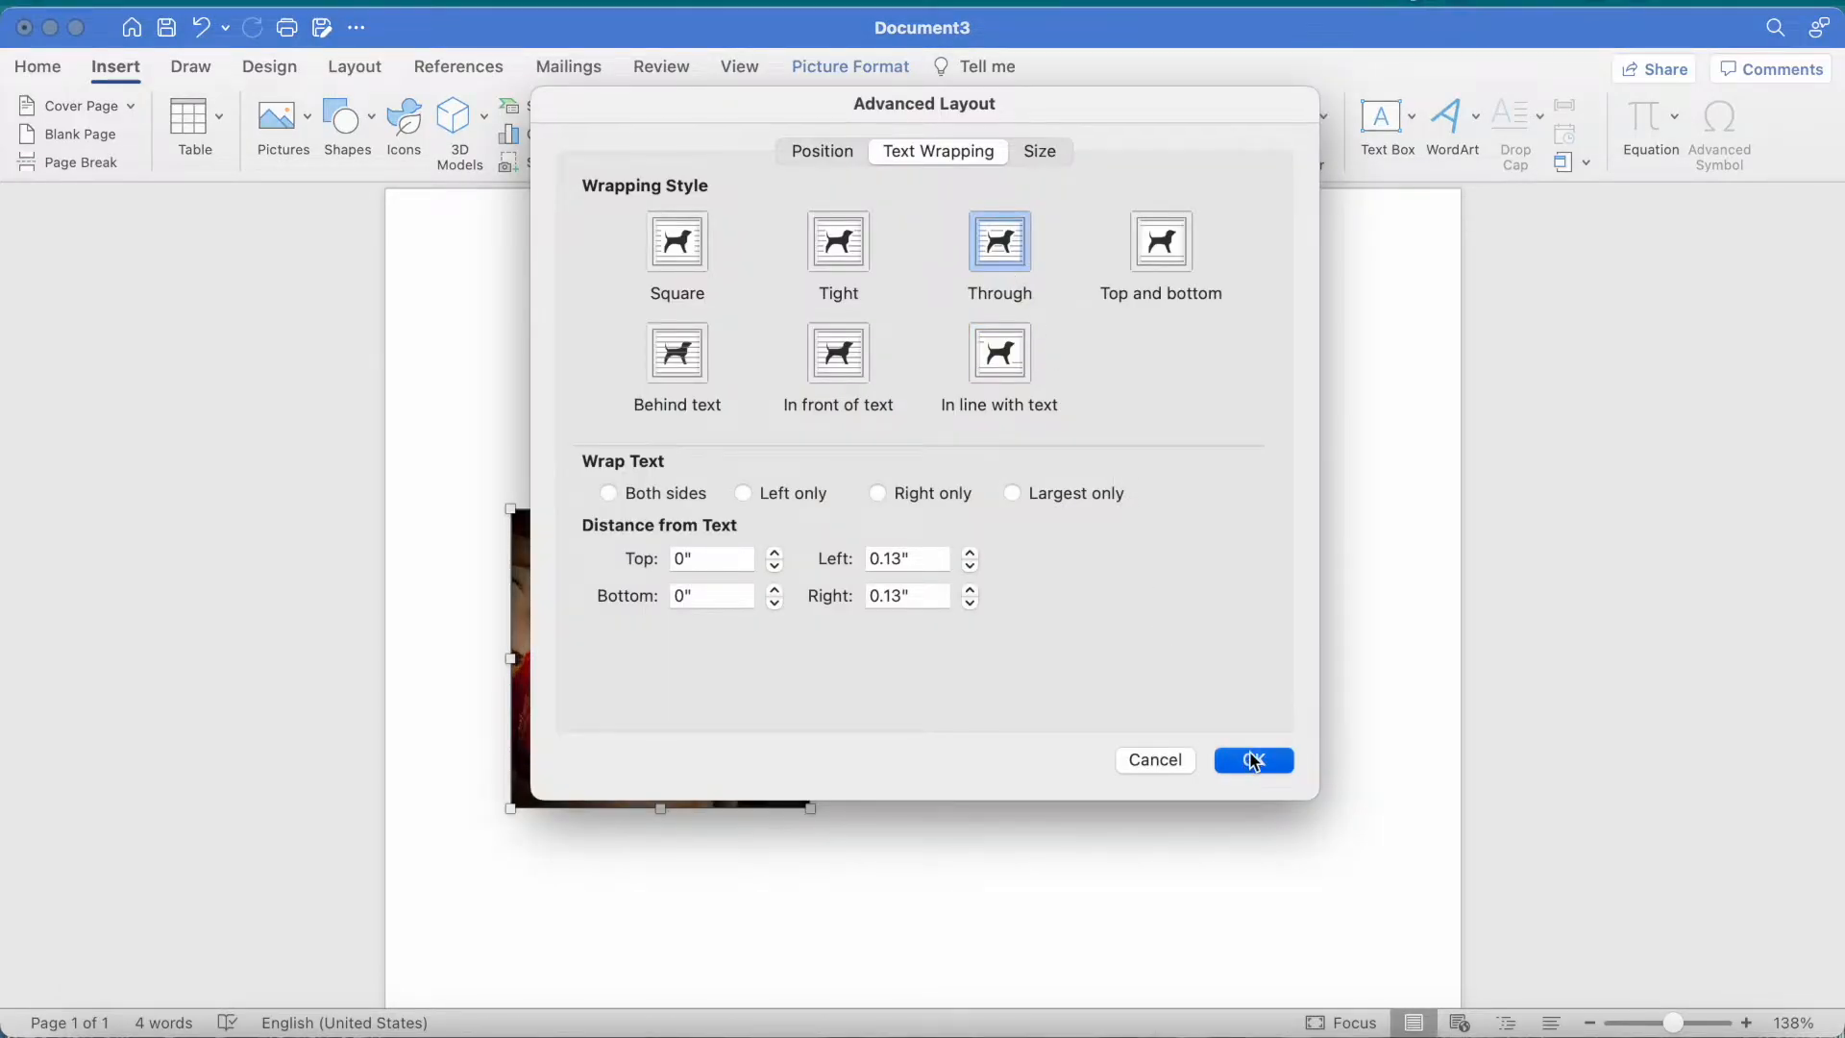
left_click(1254, 761)
left_click_drag(921, 606, 908, 548)
mouse_move(764, 714)
left_mouse_down()
mouse_move(581, 885)
mouse_move(795, 701)
mouse_move(769, 724)
left_mouse_up()
Search the stock images for "dog" and insert the picture of the white dog sitting on a bench
left_click(307, 122)
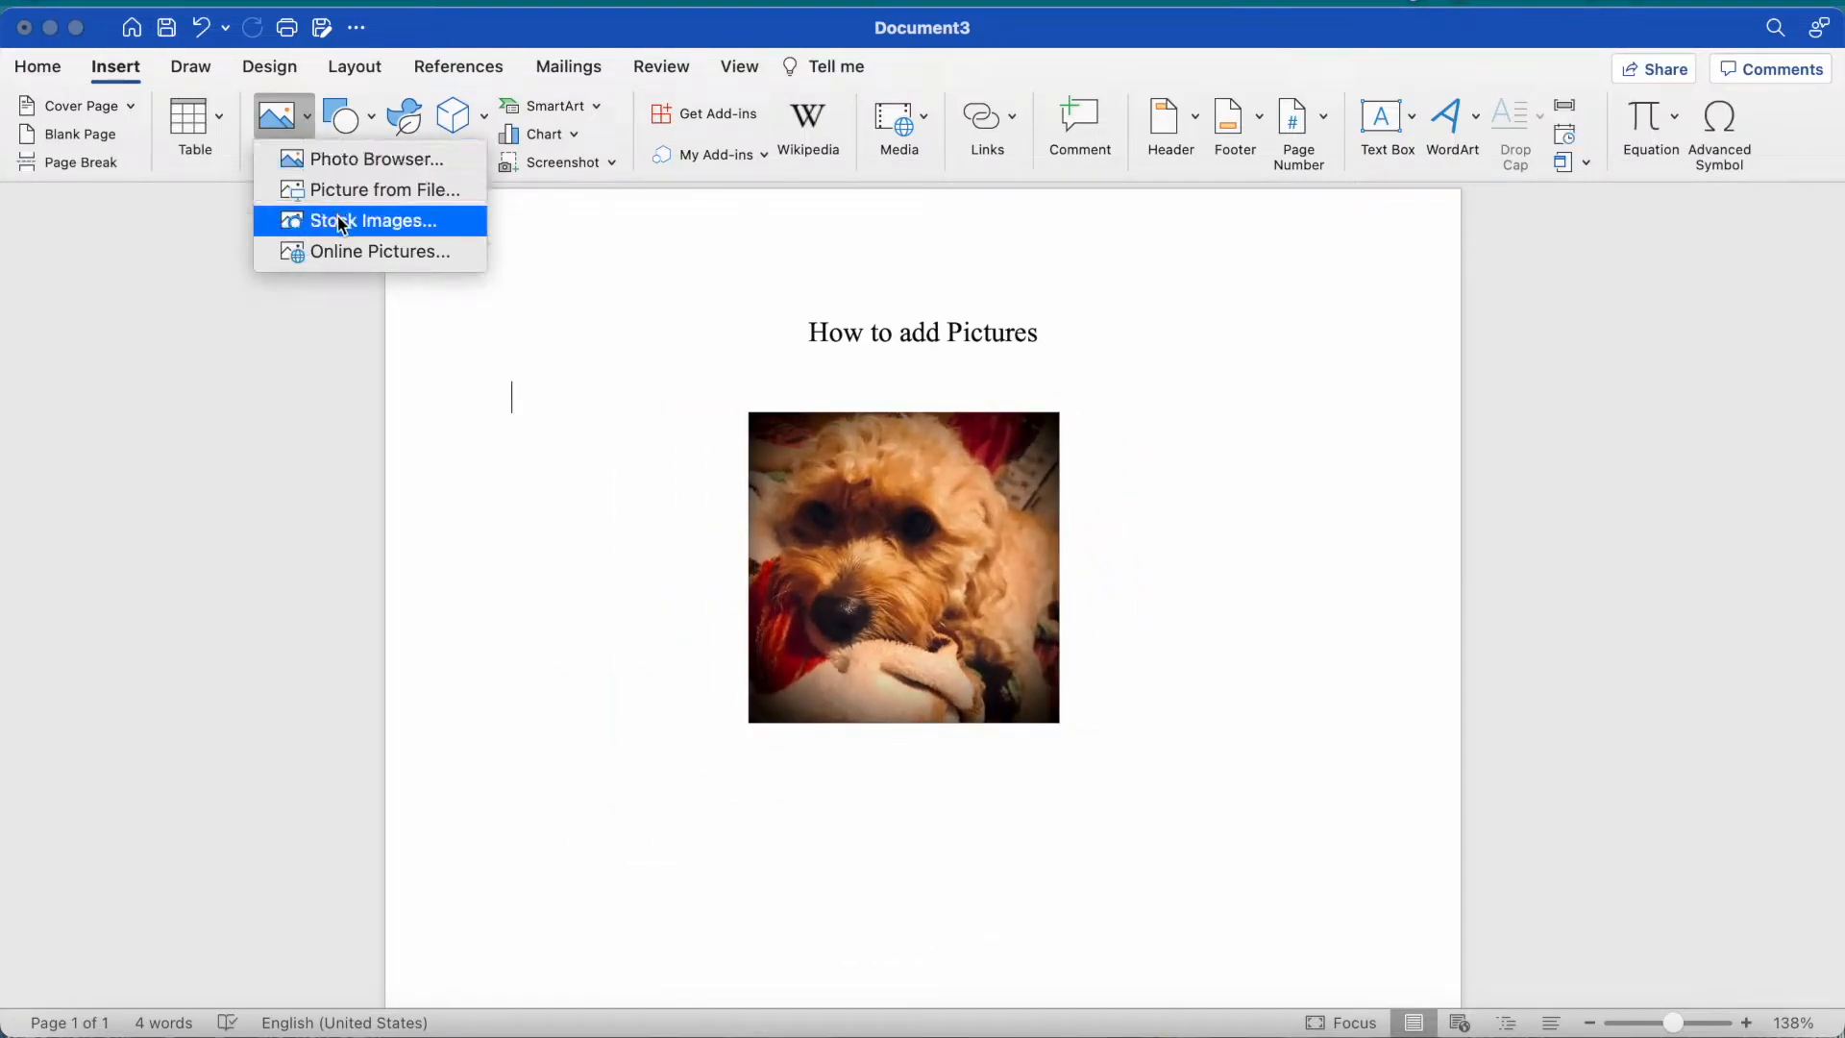
left_click(334, 225)
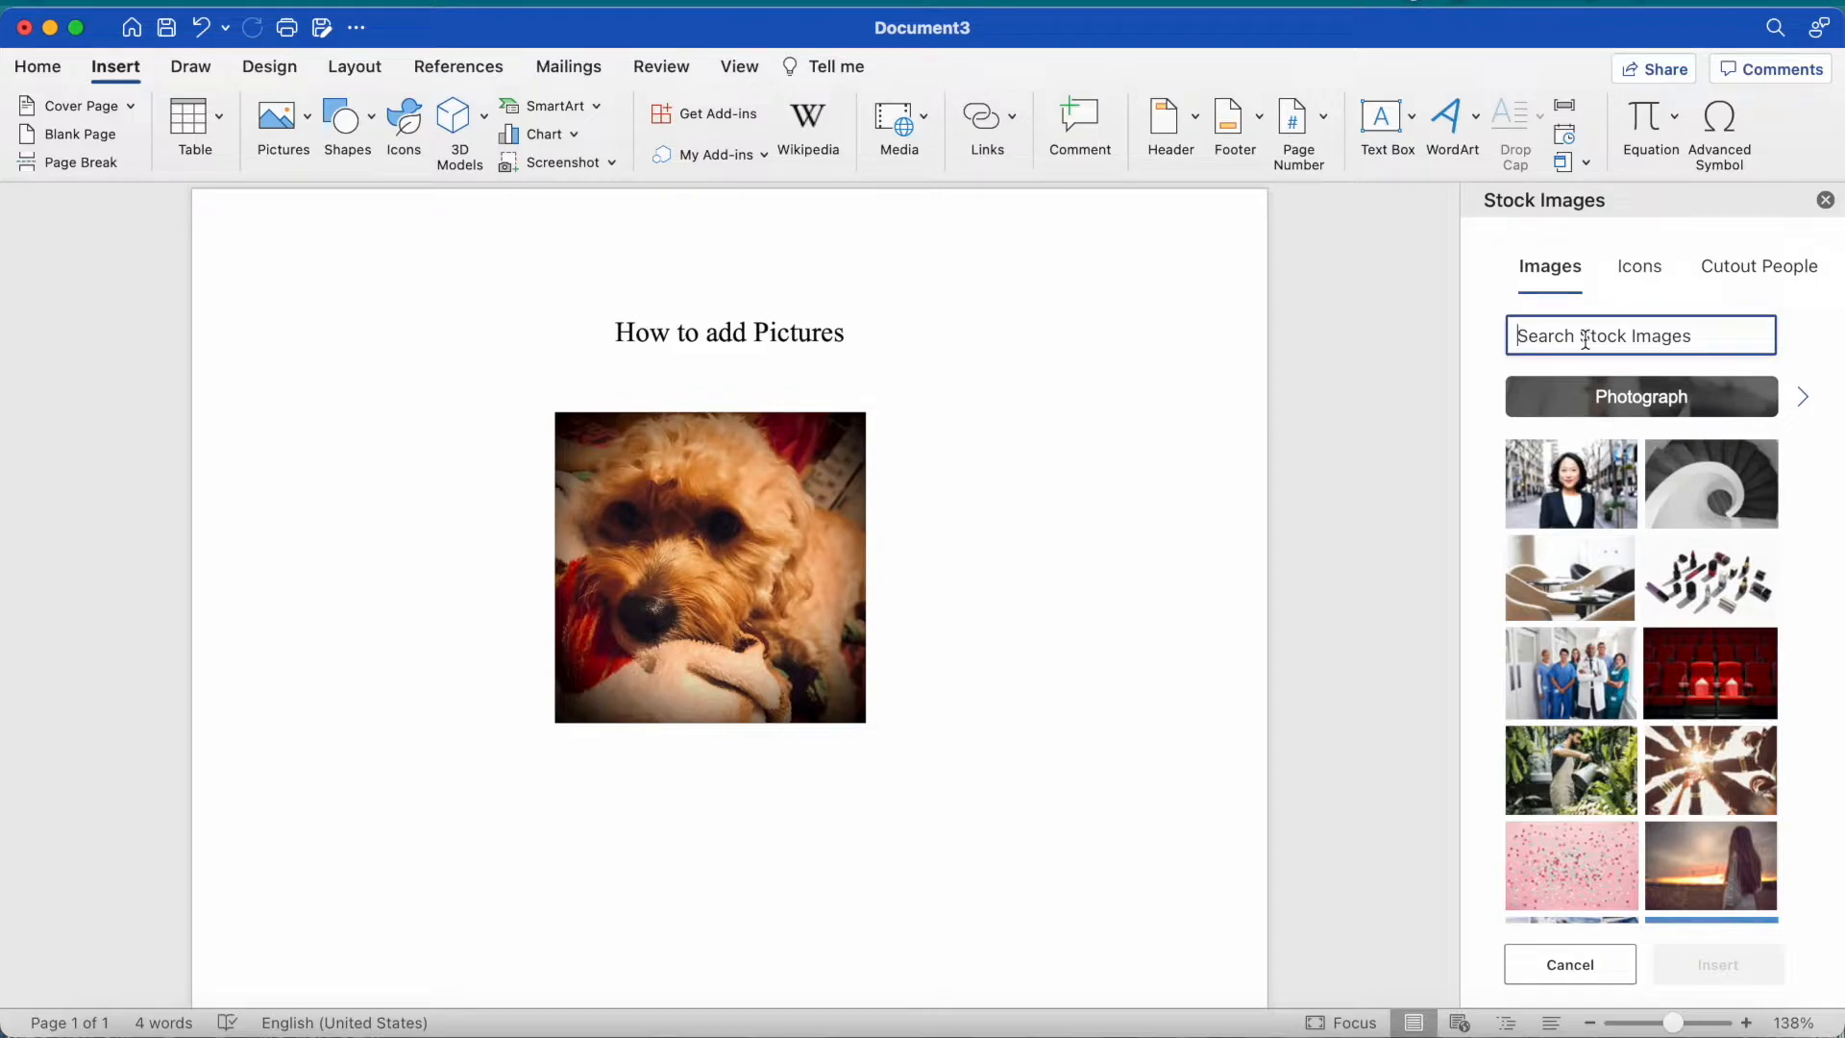
left_click(1585, 338)
type("dog")
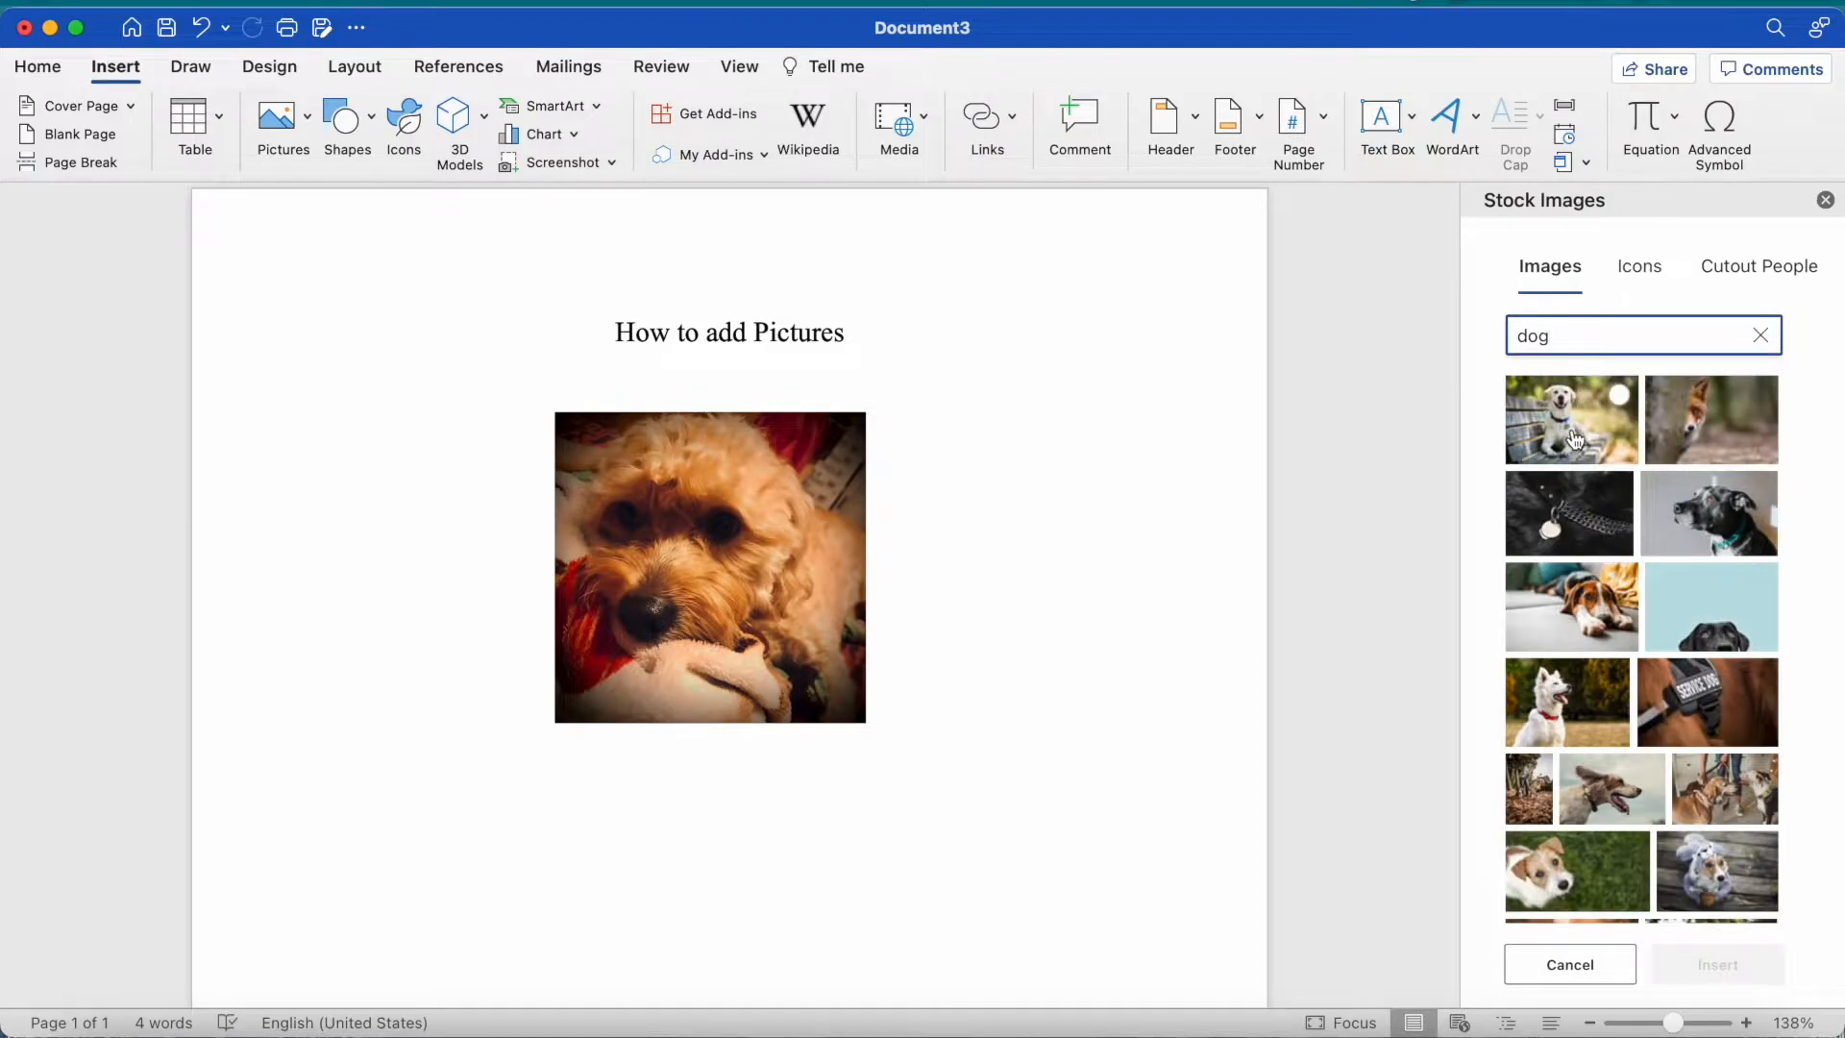
left_click(1576, 440)
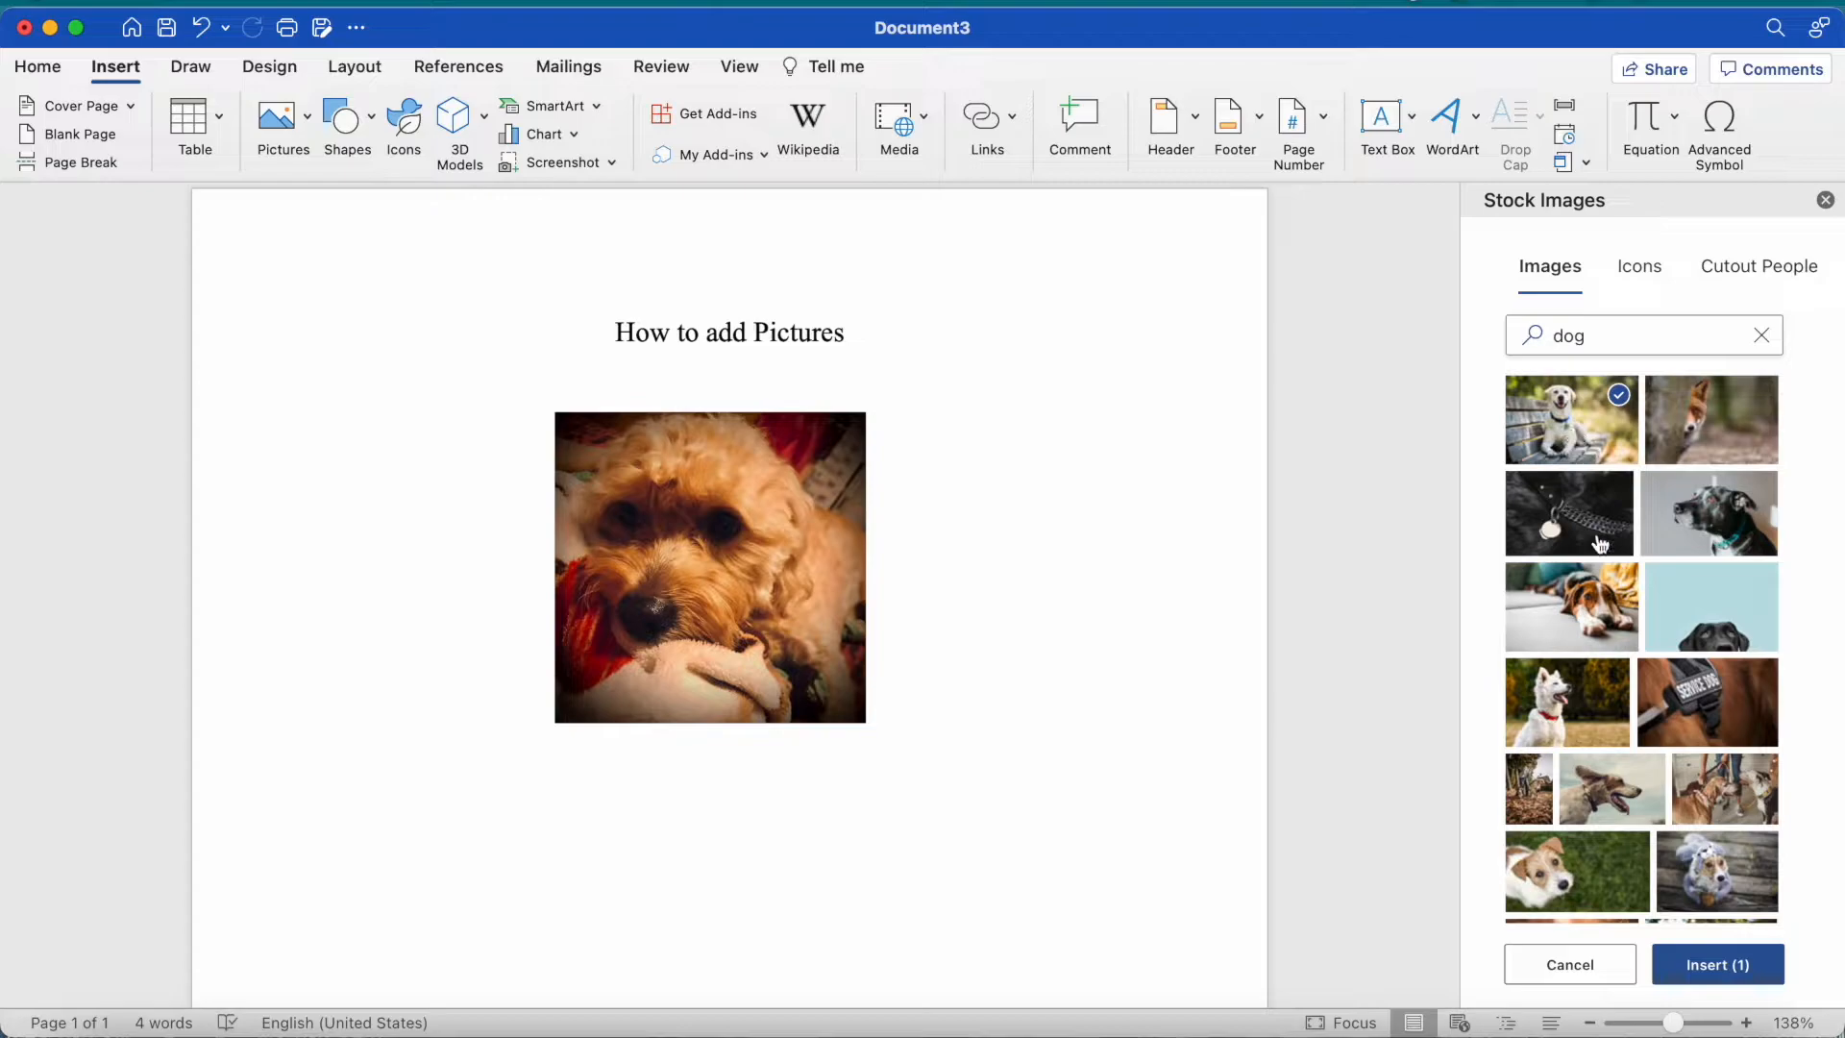
left_click(1673, 960)
Scale the stock dog picture down to about 3.95" wide by 2.63" high and try to reposition it
scroll(1255, 687, "down", 5)
scroll(1261, 672, "up", 4)
left_click_drag(1141, 856, 819, 495)
scroll(819, 495, "up", 3)
left_click_drag(690, 546, 836, 405)
scroll(835, 406, "up", 2)
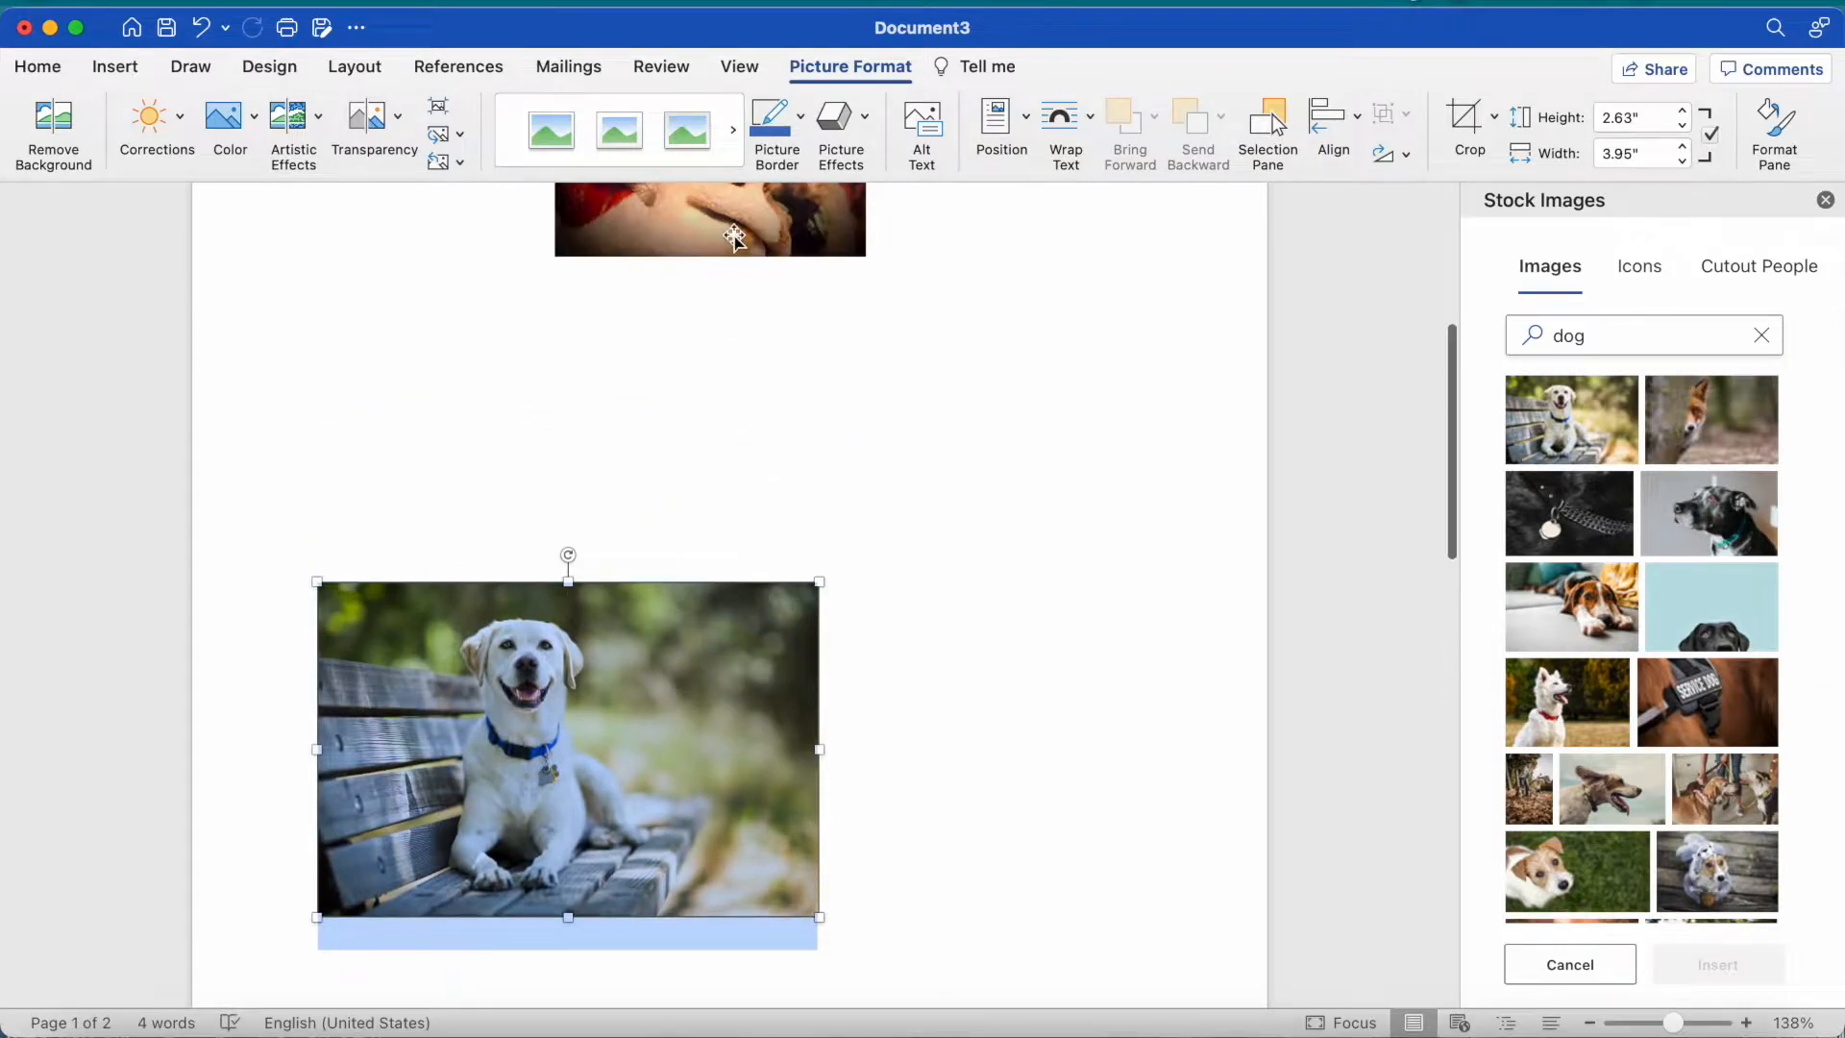
Set the stock dog picture's text wrapping to Through and move it below the first dog photo
right_click(673, 688)
mouse_move(856, 884)
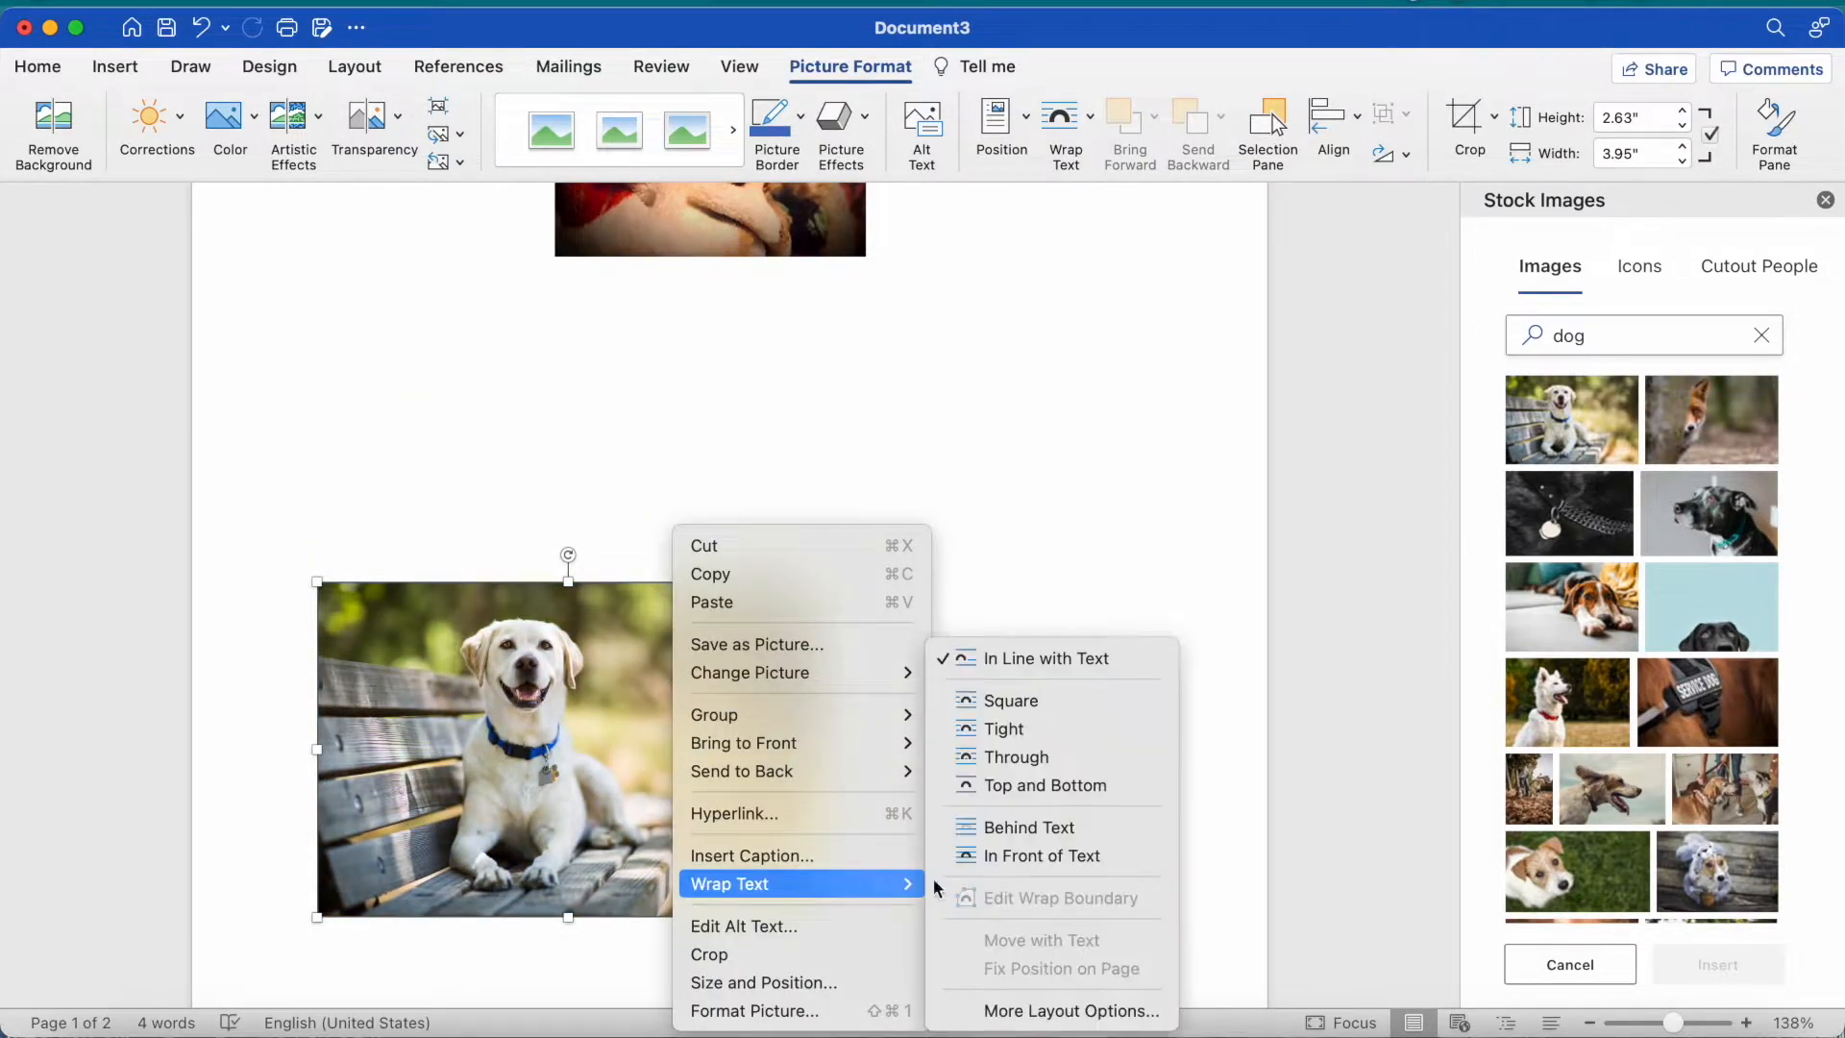
left_click(1064, 1011)
left_click(997, 245)
left_click(1253, 759)
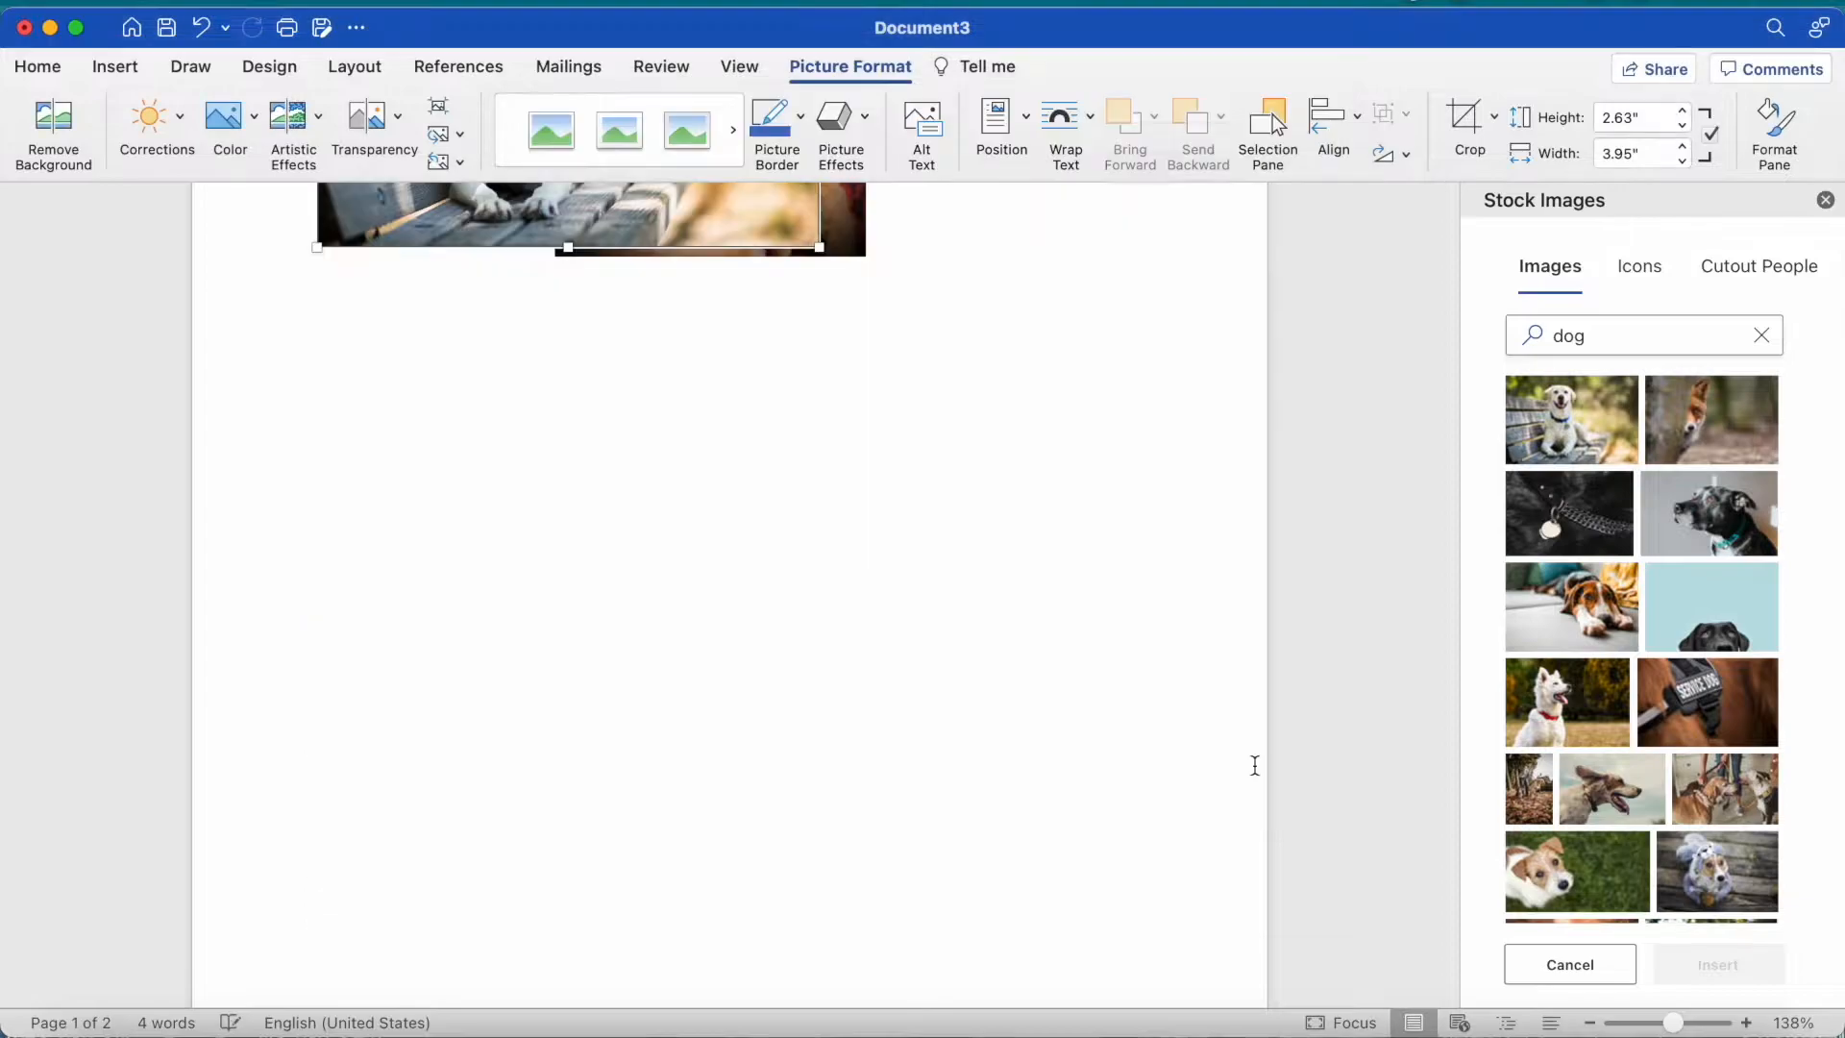
scroll(702, 358, "up", 5)
left_click_drag(663, 325, 827, 712)
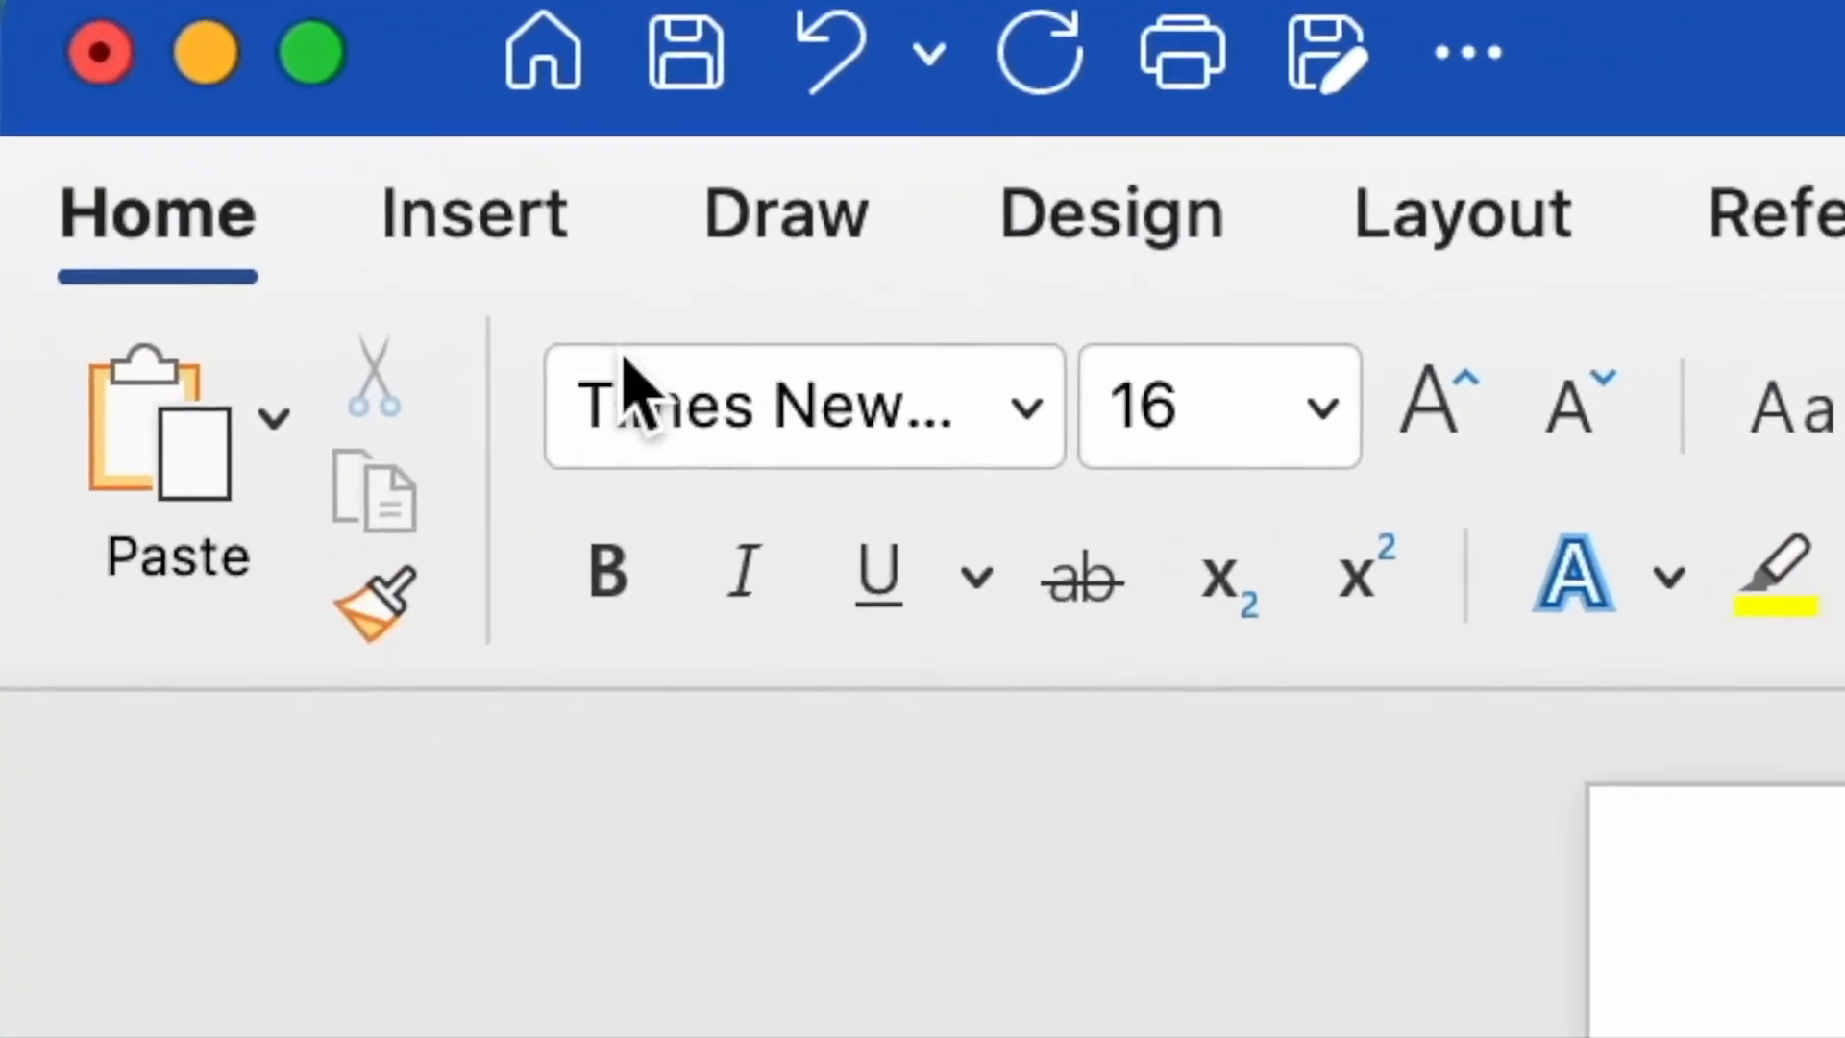
Insert a heart shape about 2.45" high by 2.76" wide below the heading "How to add Shapes"
left_click(288, 140)
left_click(1499, 454)
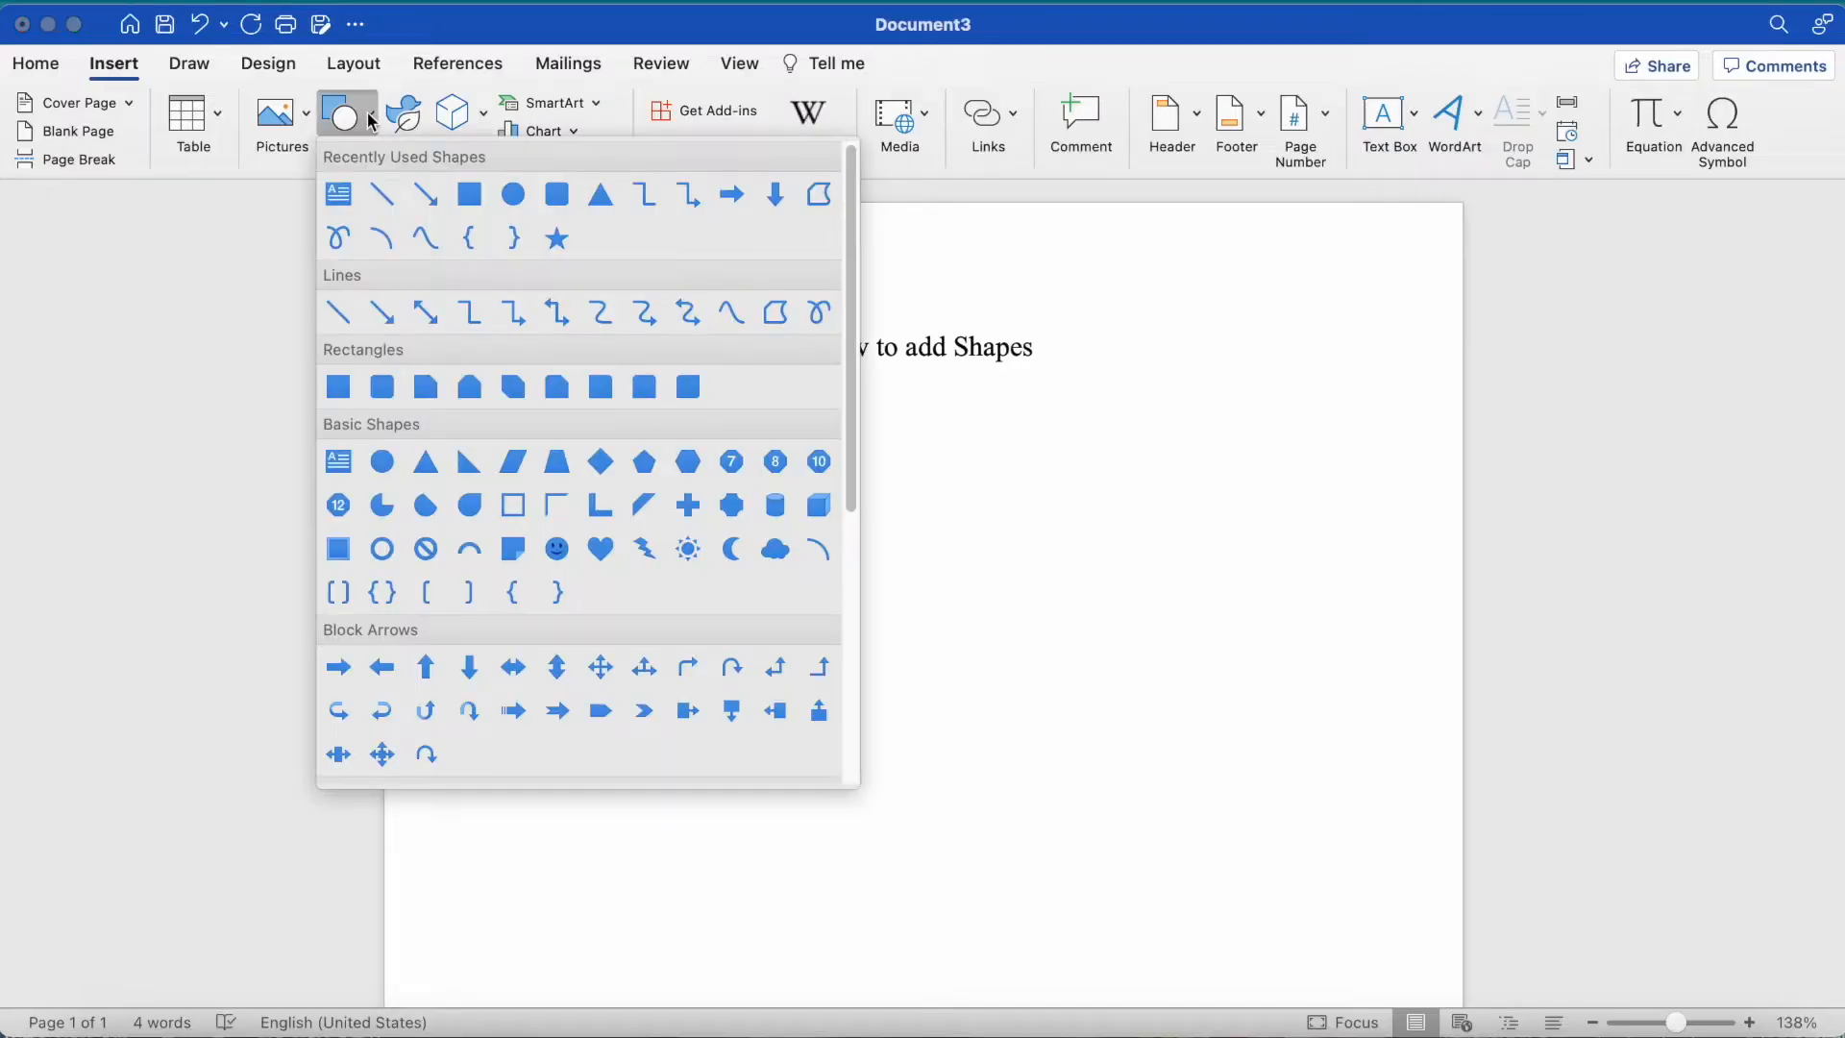
scroll(484, 632, "down", 10)
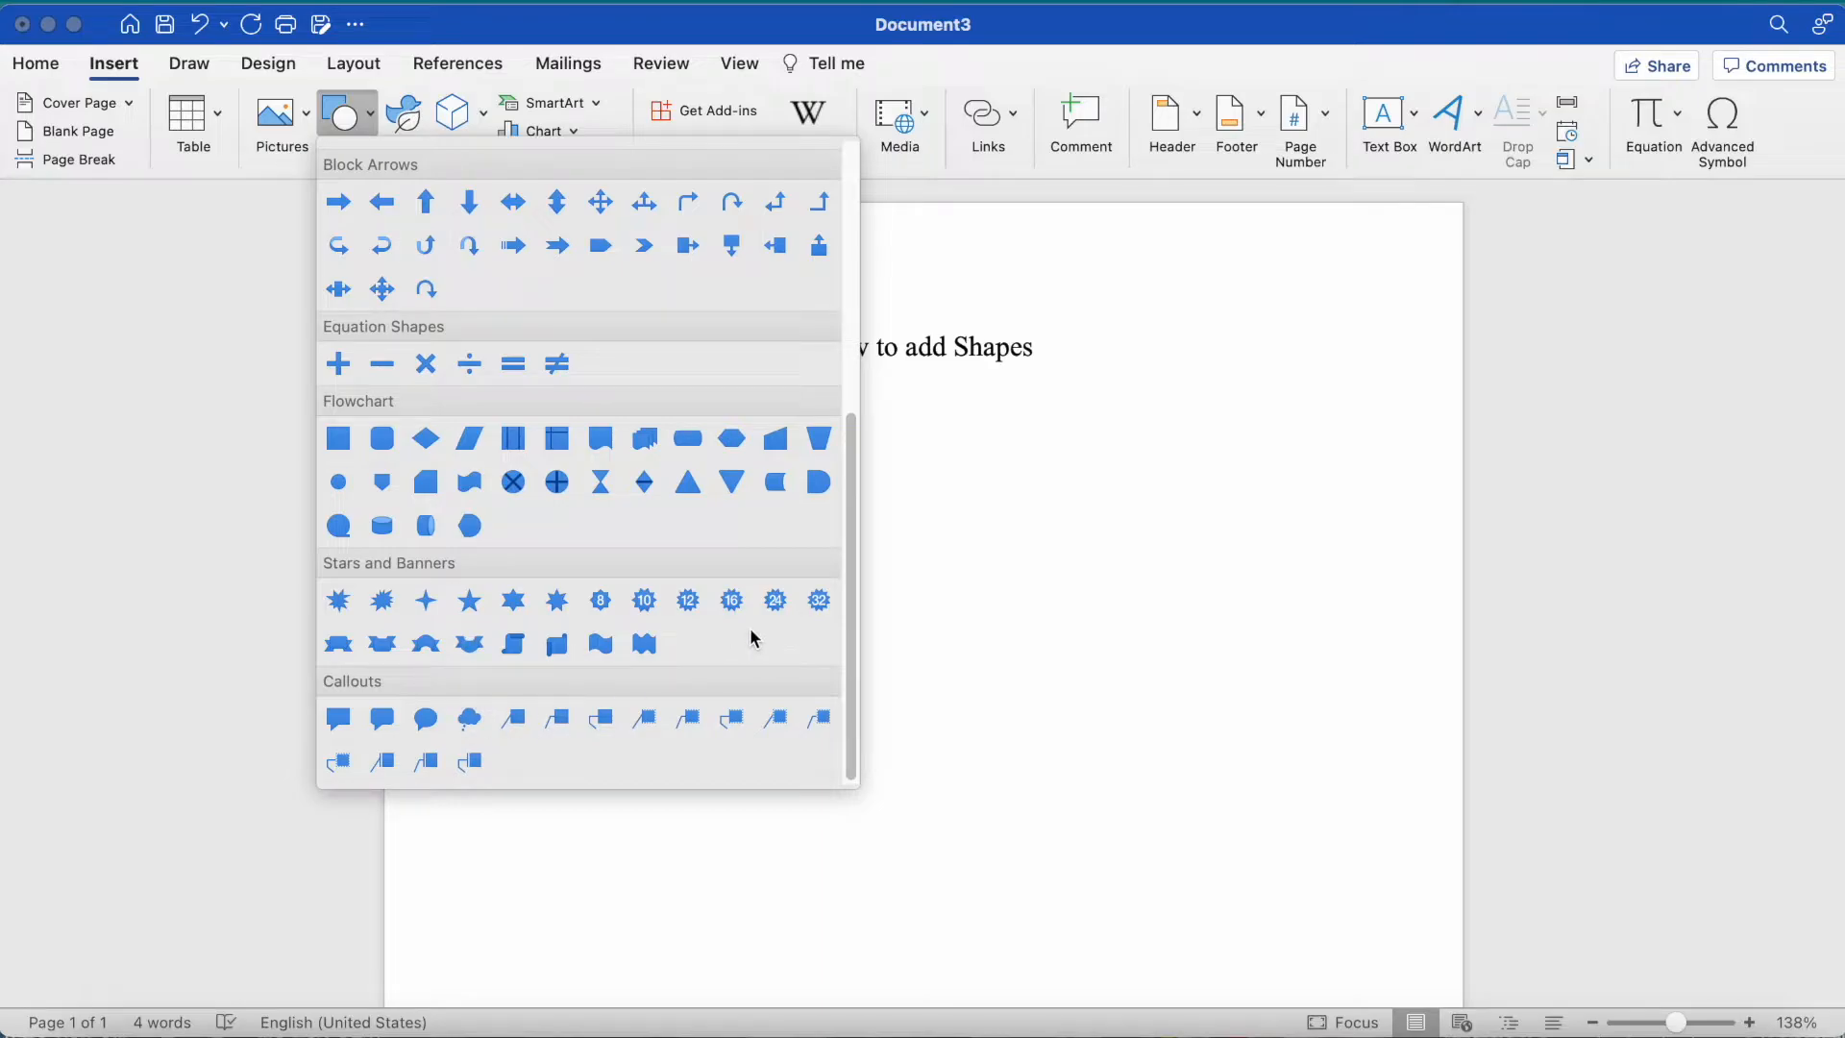
scroll(751, 638, "up", 10)
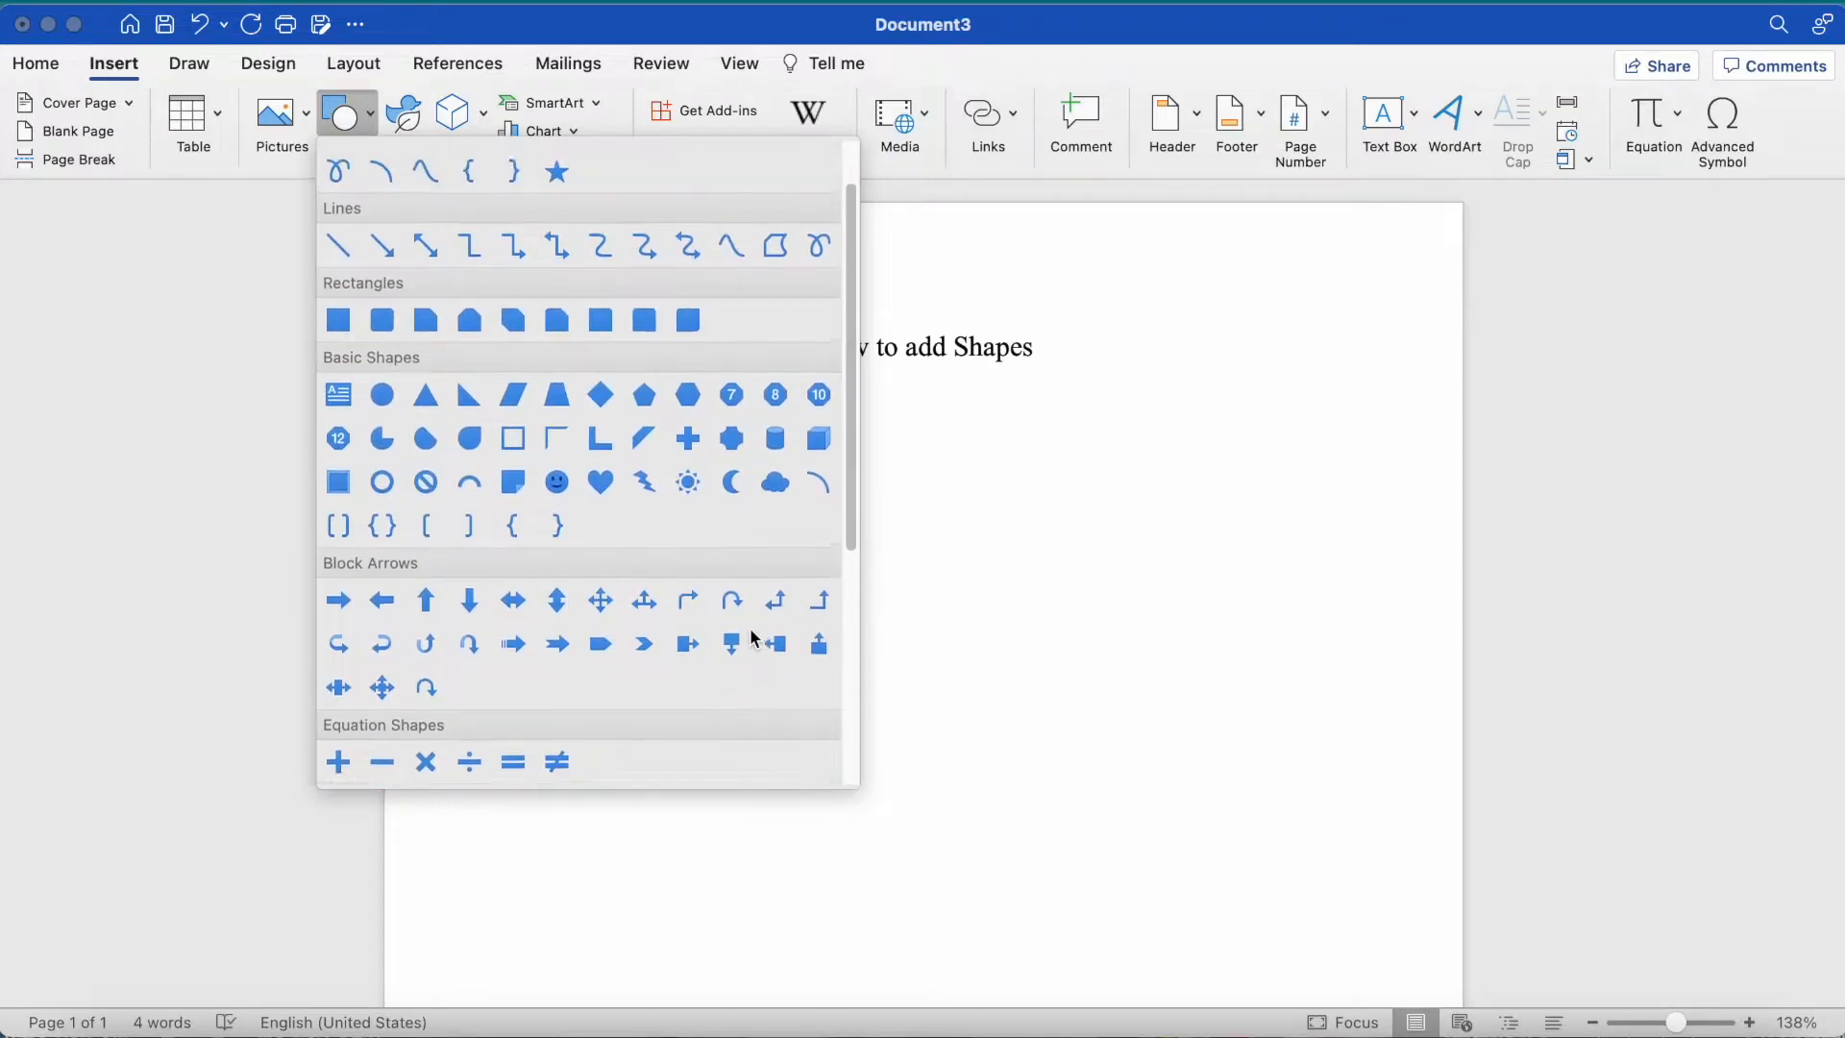
left_click(600, 549)
left_click_drag(627, 441, 979, 753)
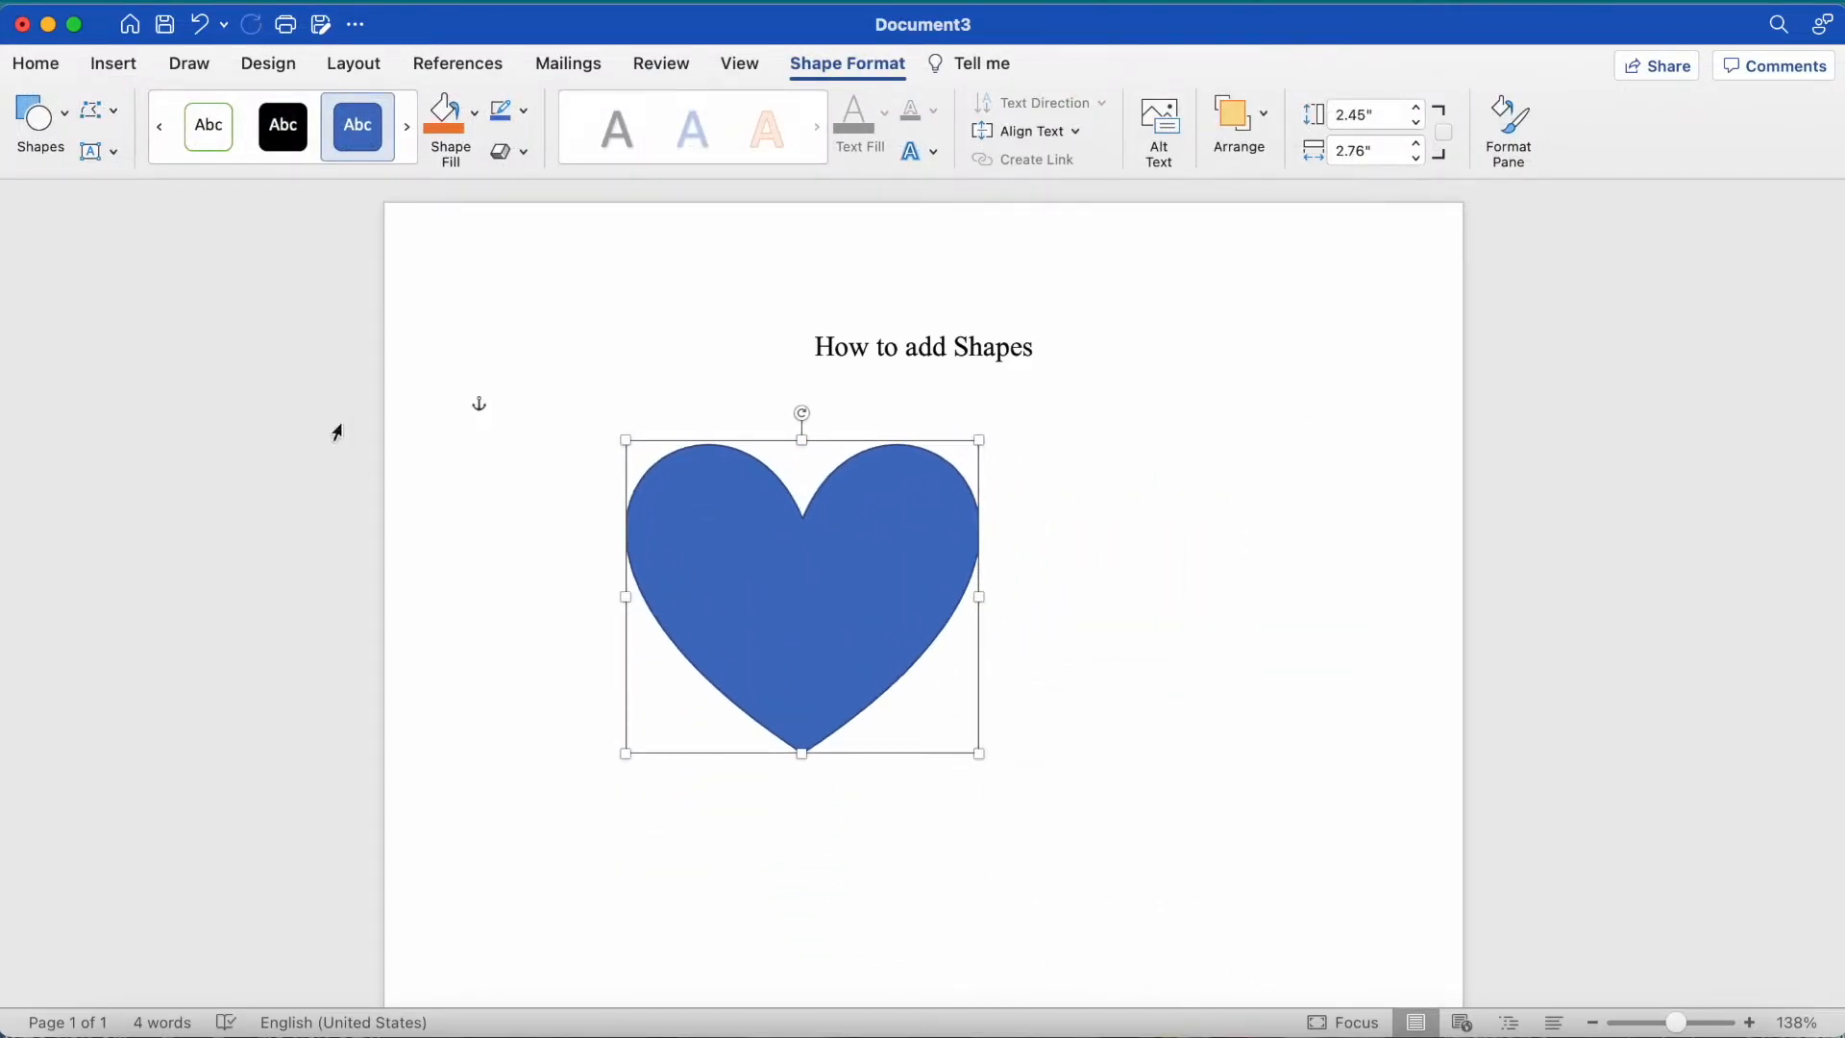
Fill the heart with red and remove its outline
left_click(475, 112)
left_click(468, 411)
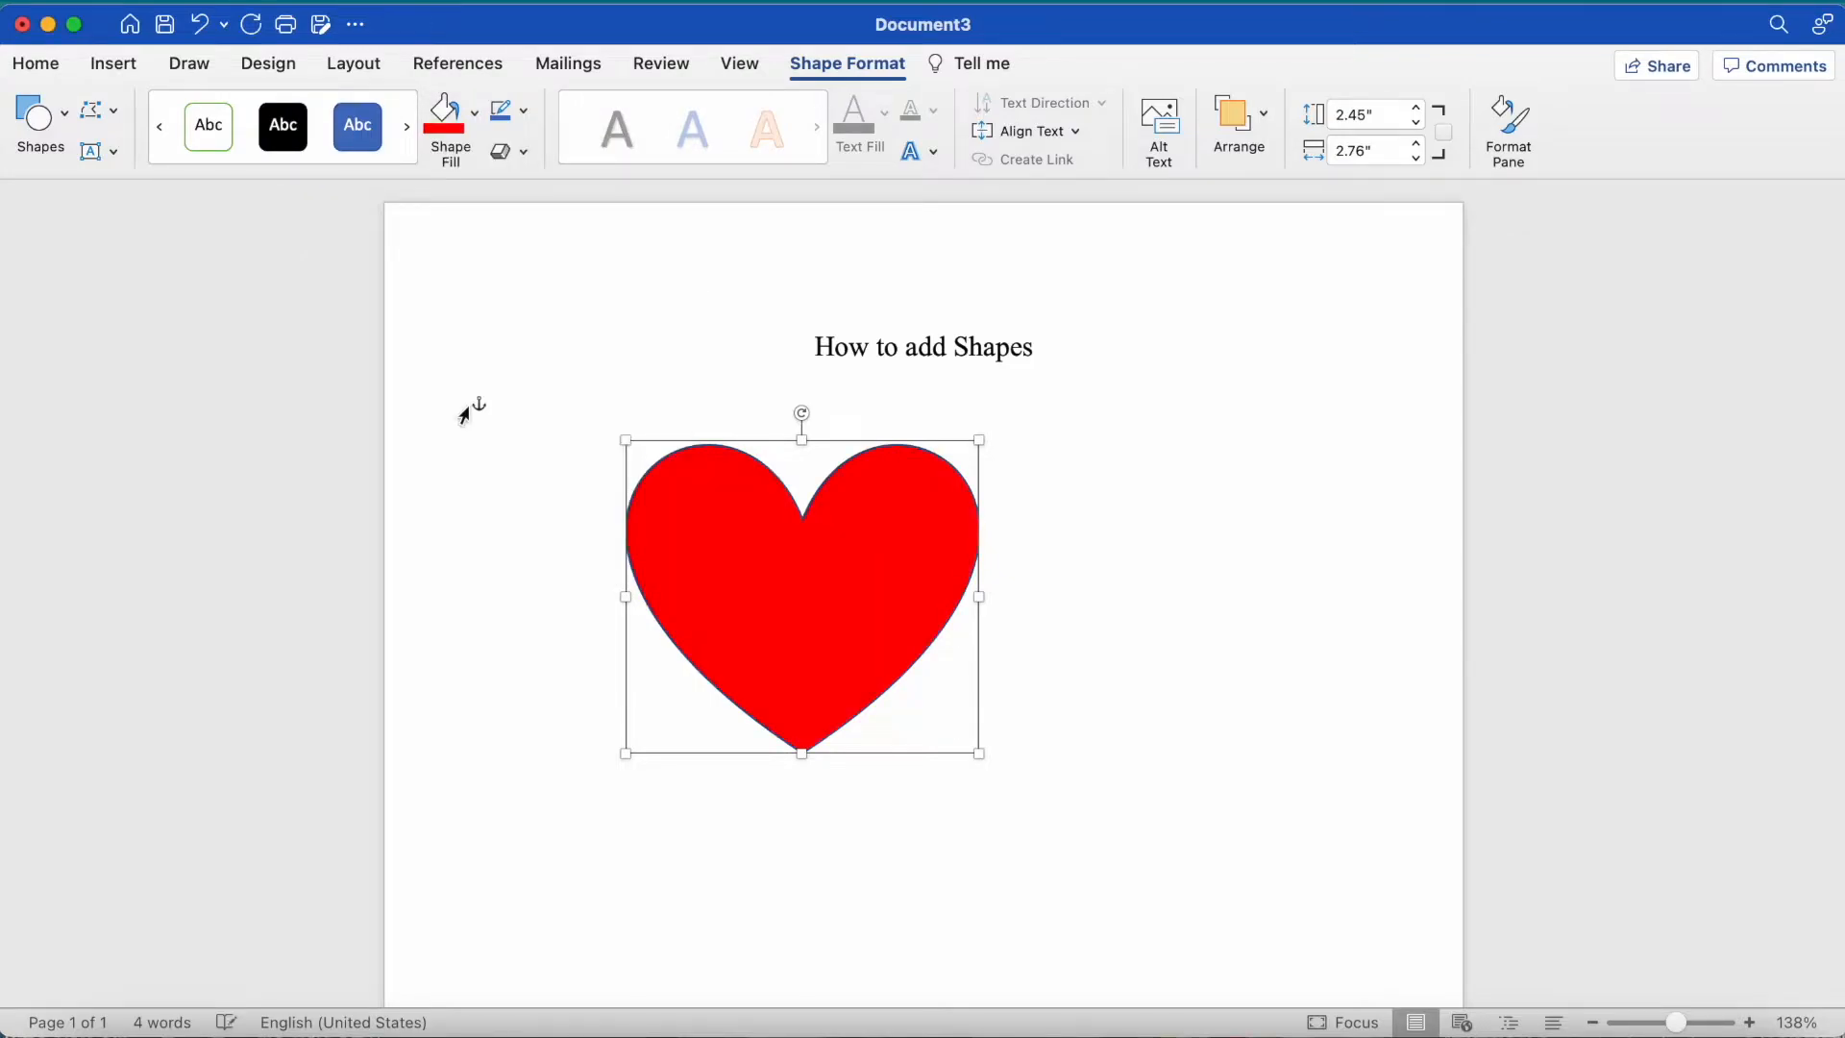
left_click(1055, 593)
left_click(904, 562)
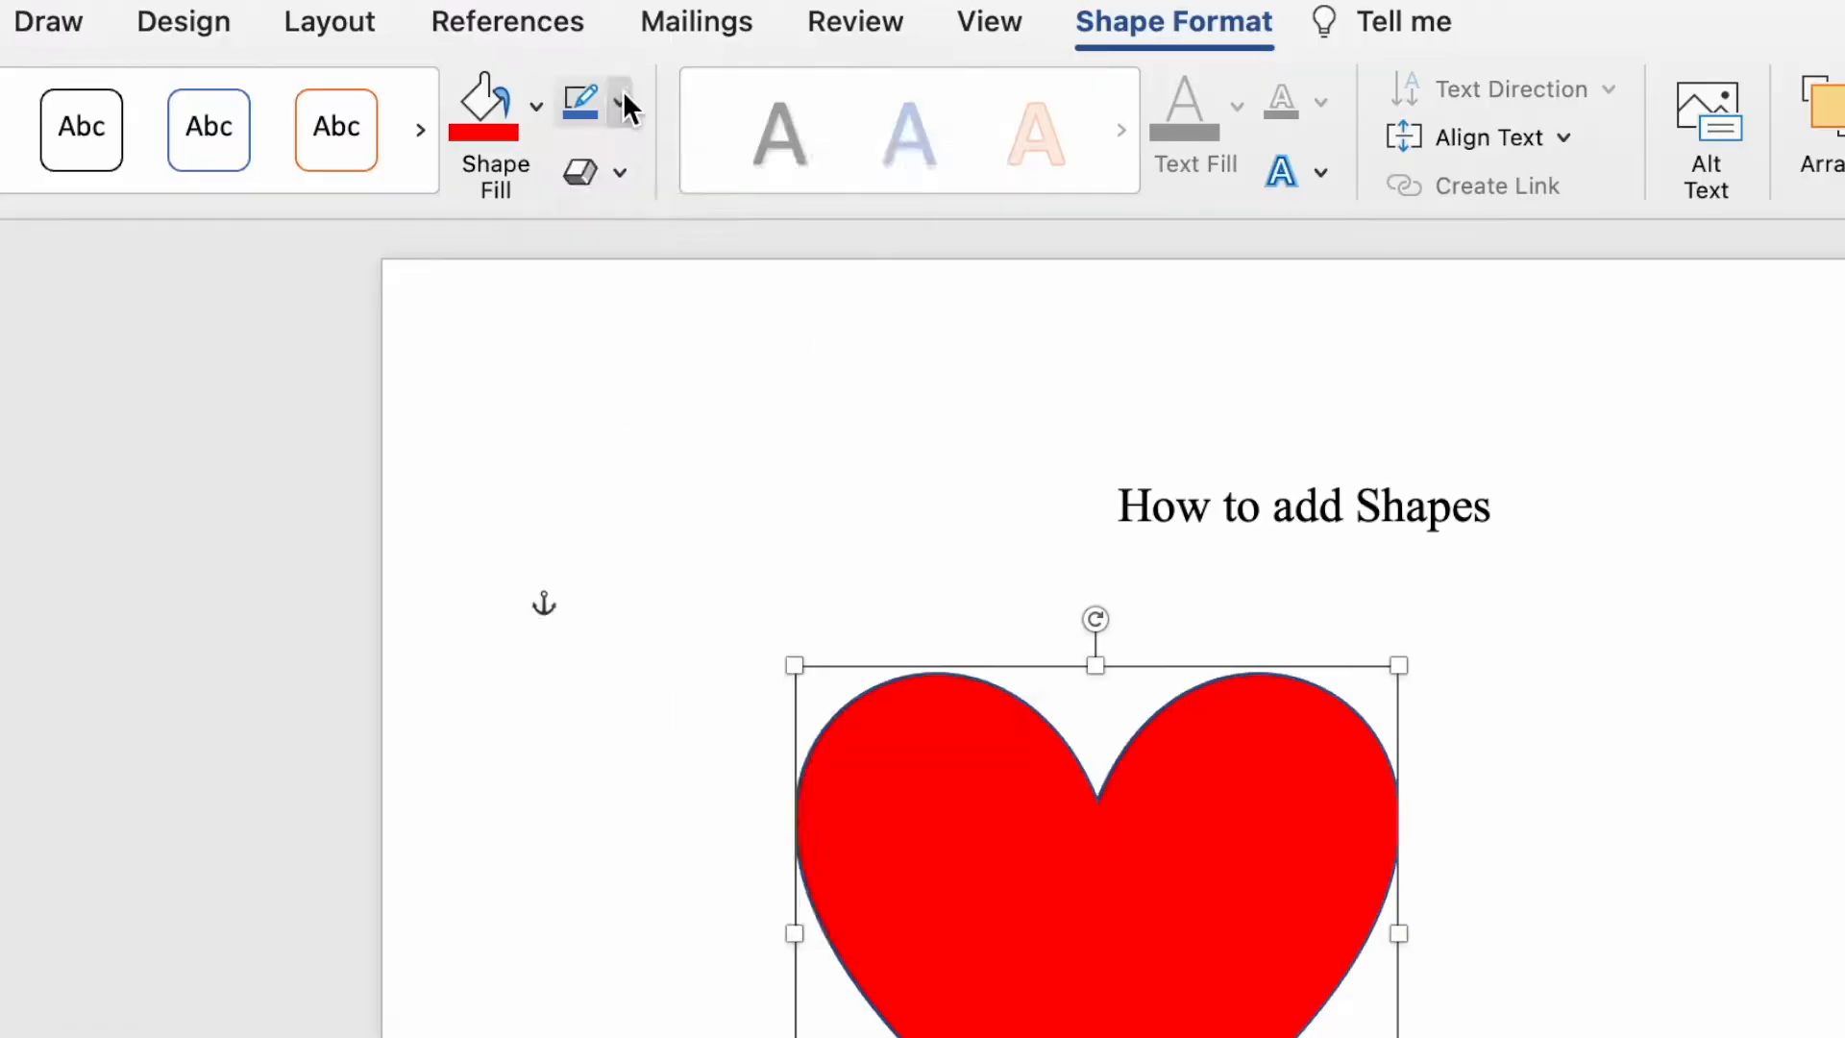
left_click(523, 110)
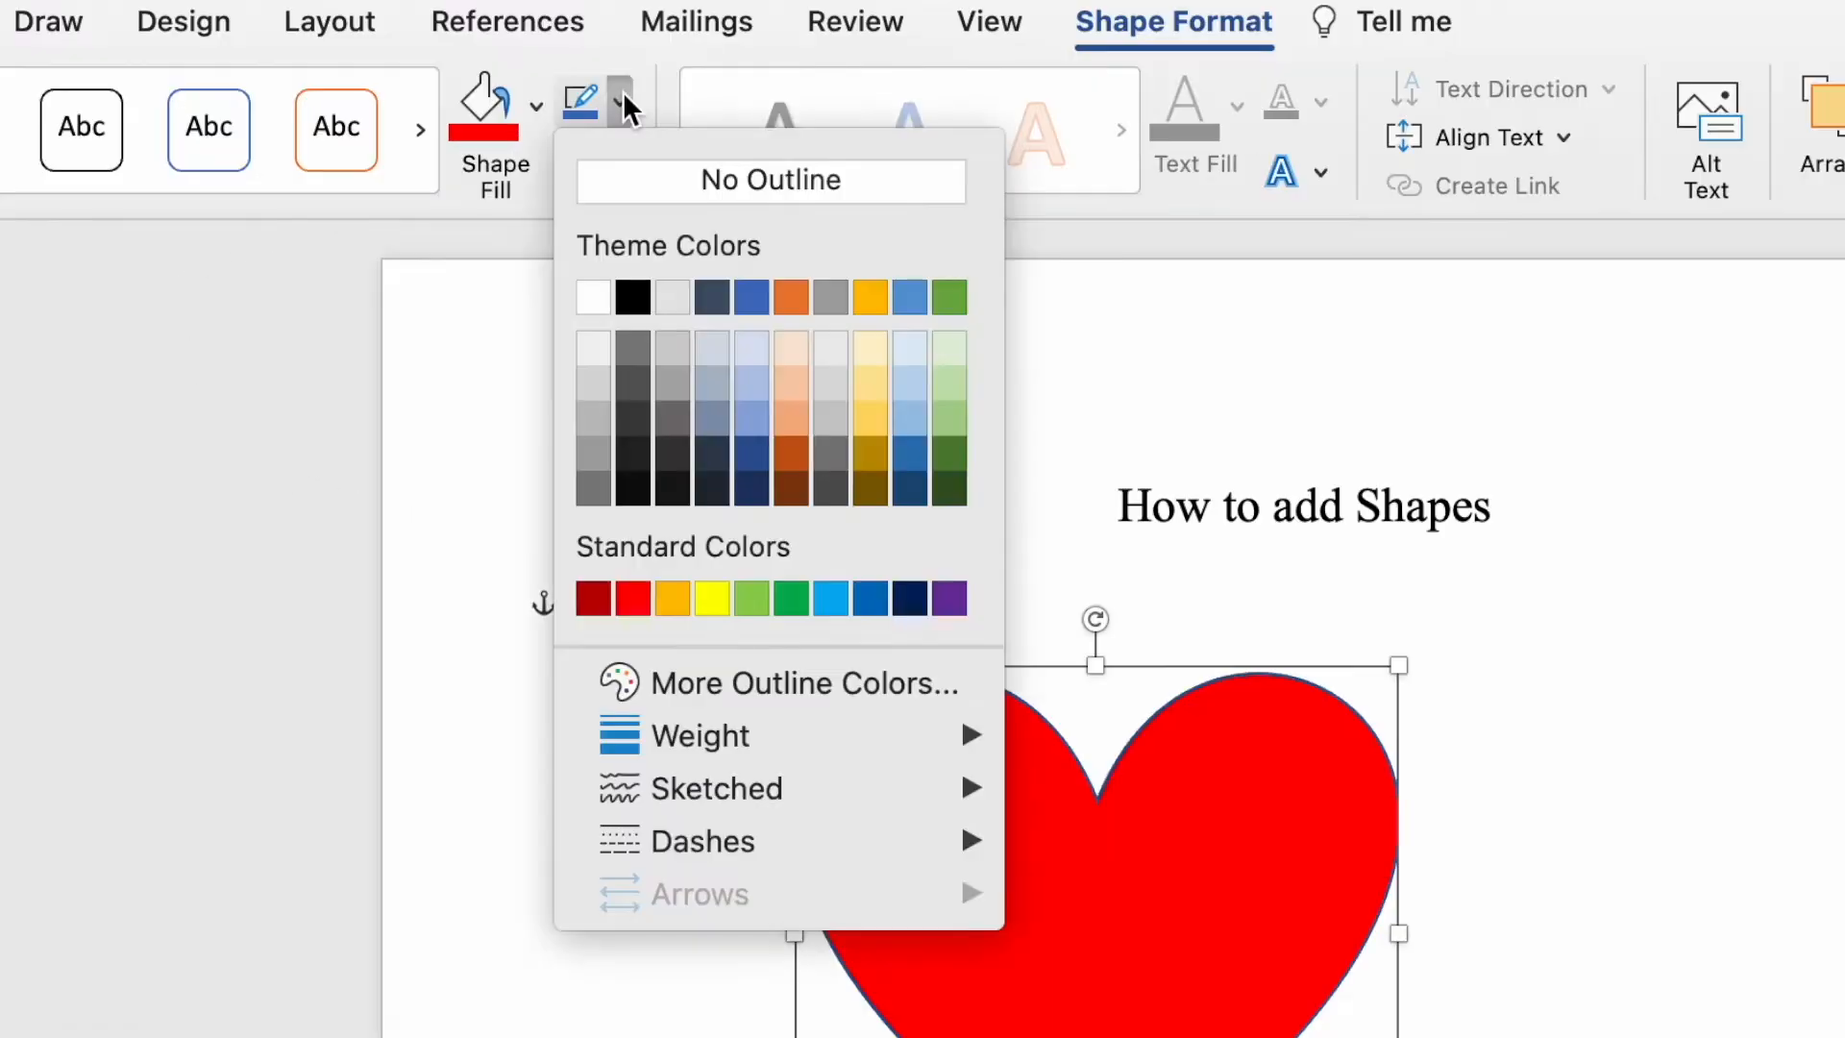
left_click(673, 184)
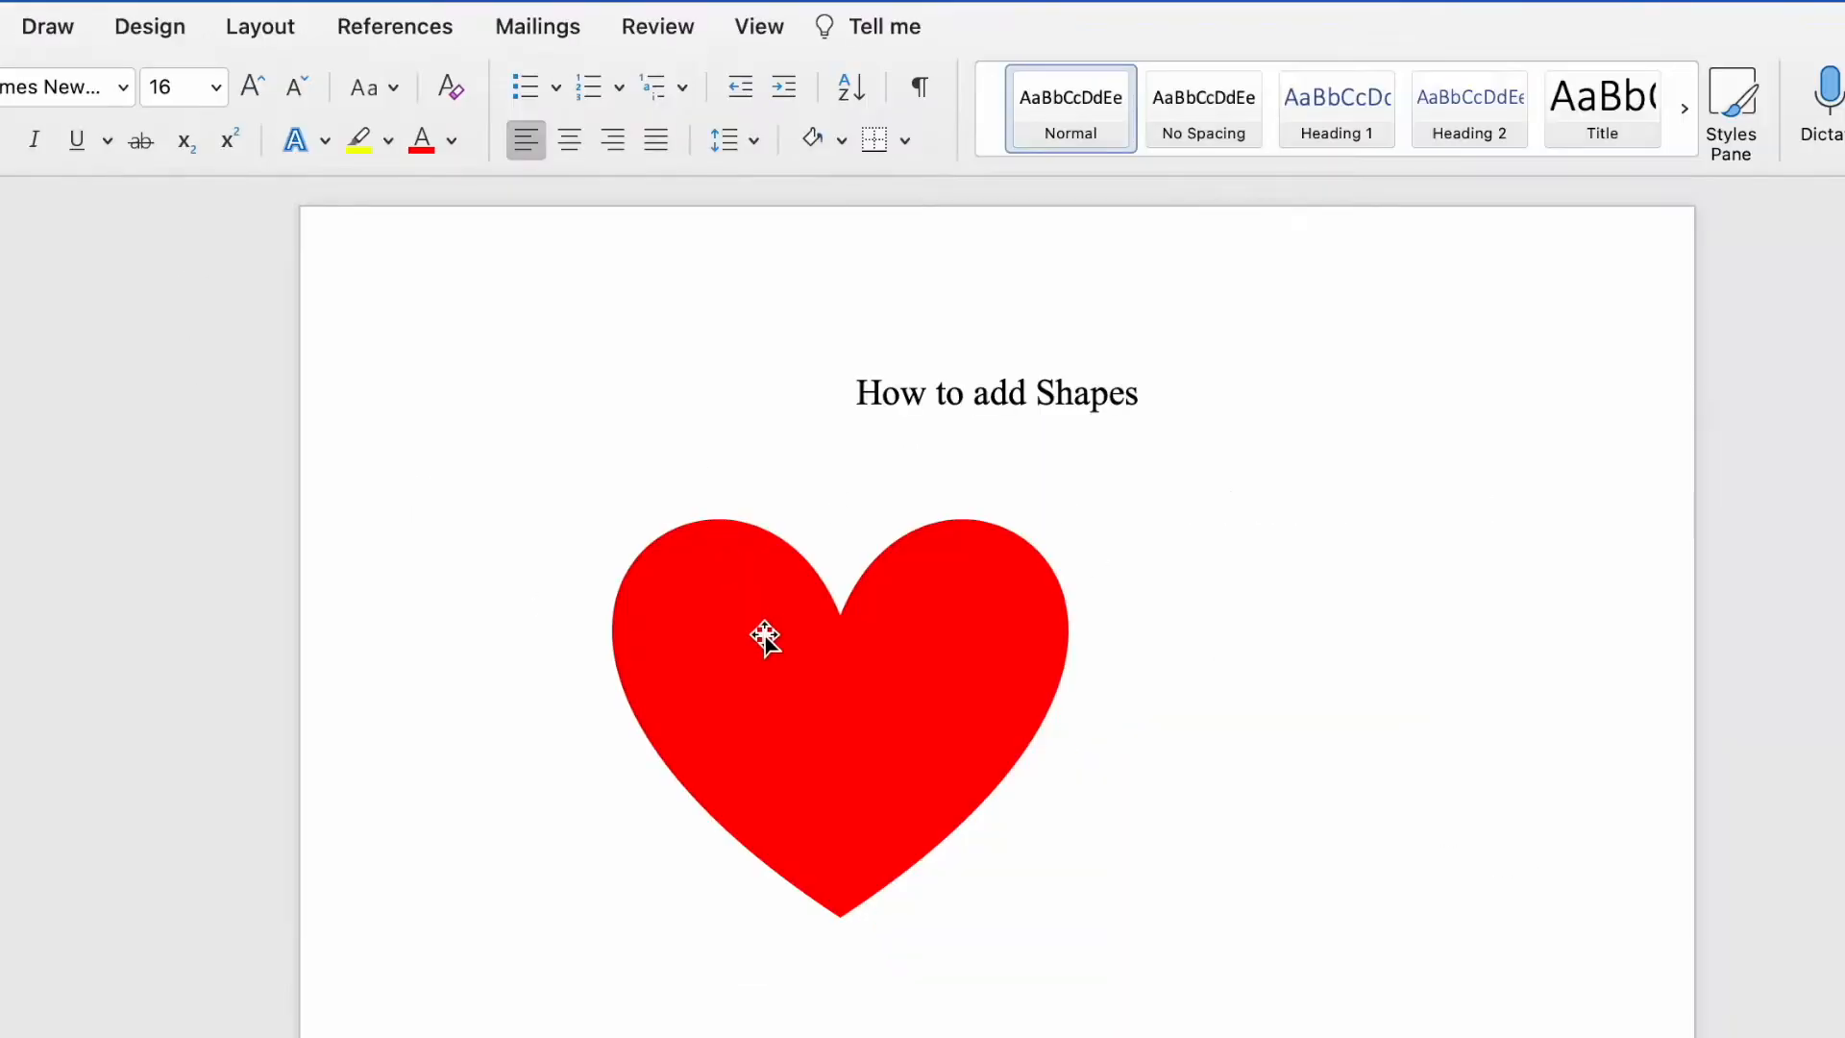
left_click(766, 637)
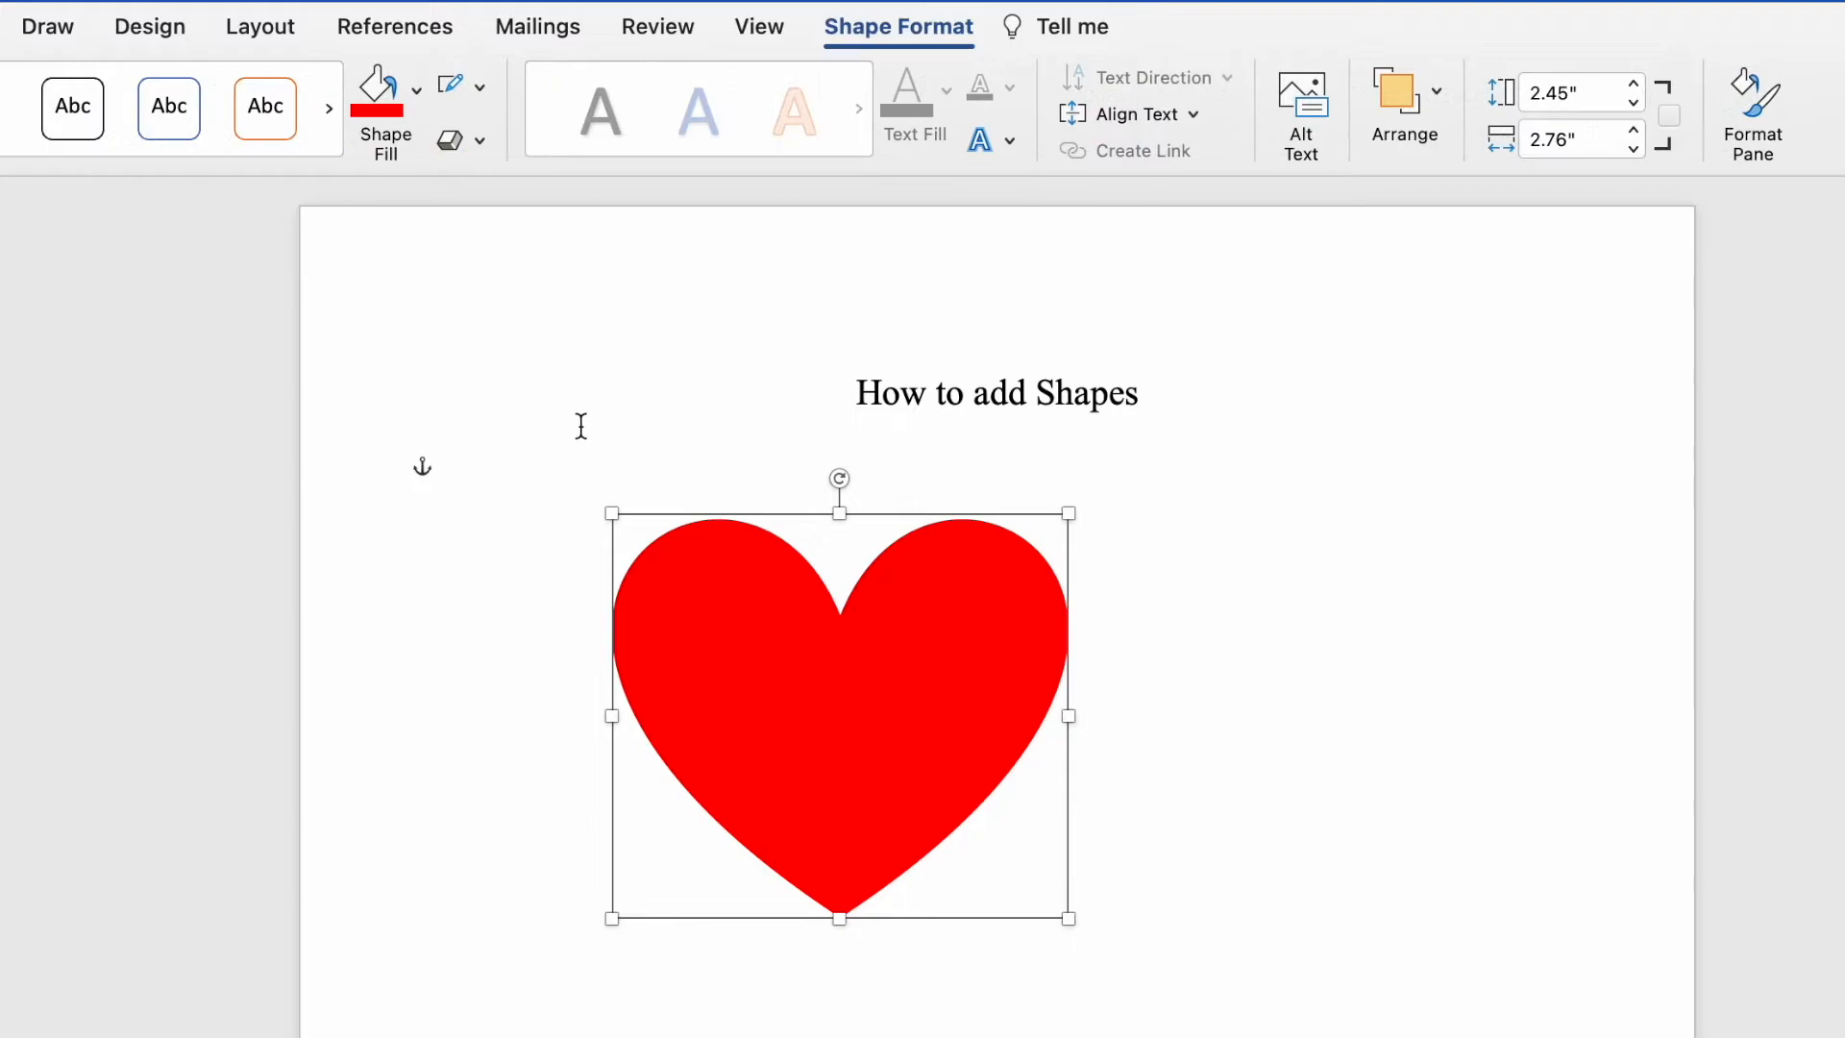
Give the heart a black dashed outline with a weight of 4½ pt
left_click(480, 88)
left_click(490, 234)
left_click(480, 88)
mouse_move(580, 579)
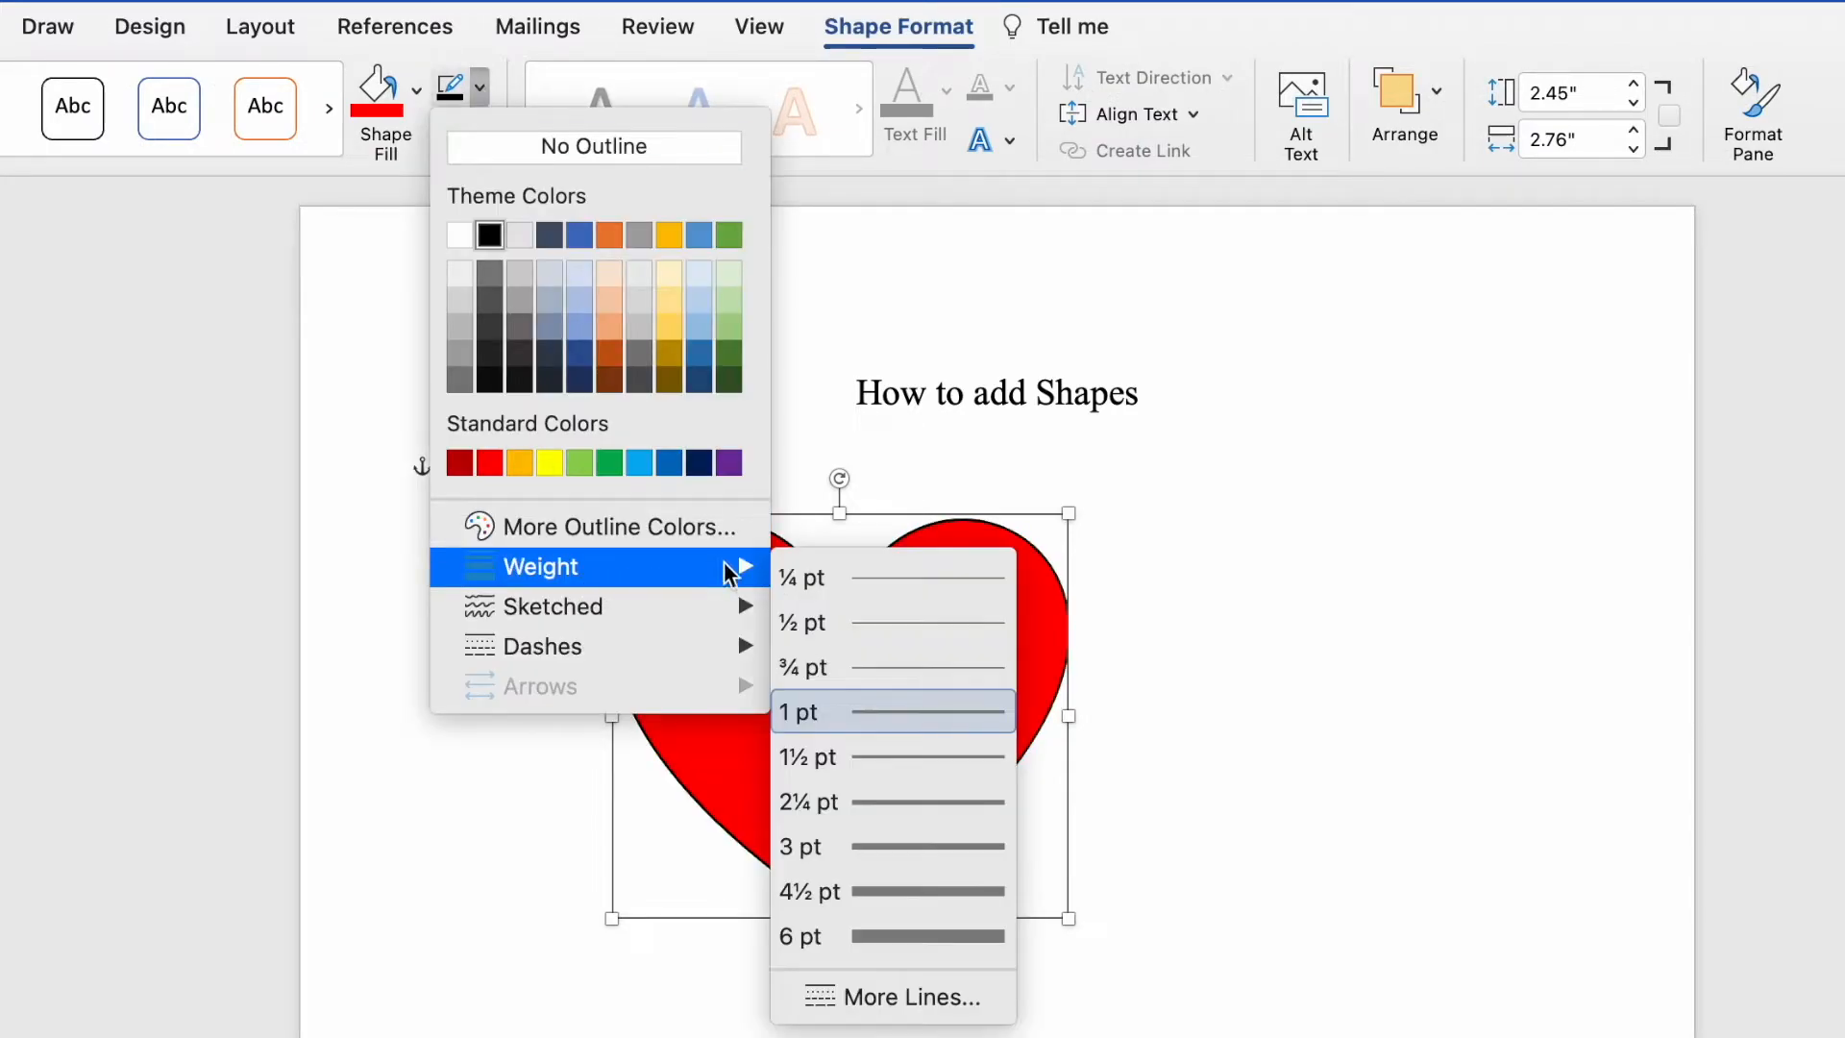
left_click(948, 893)
left_click(480, 89)
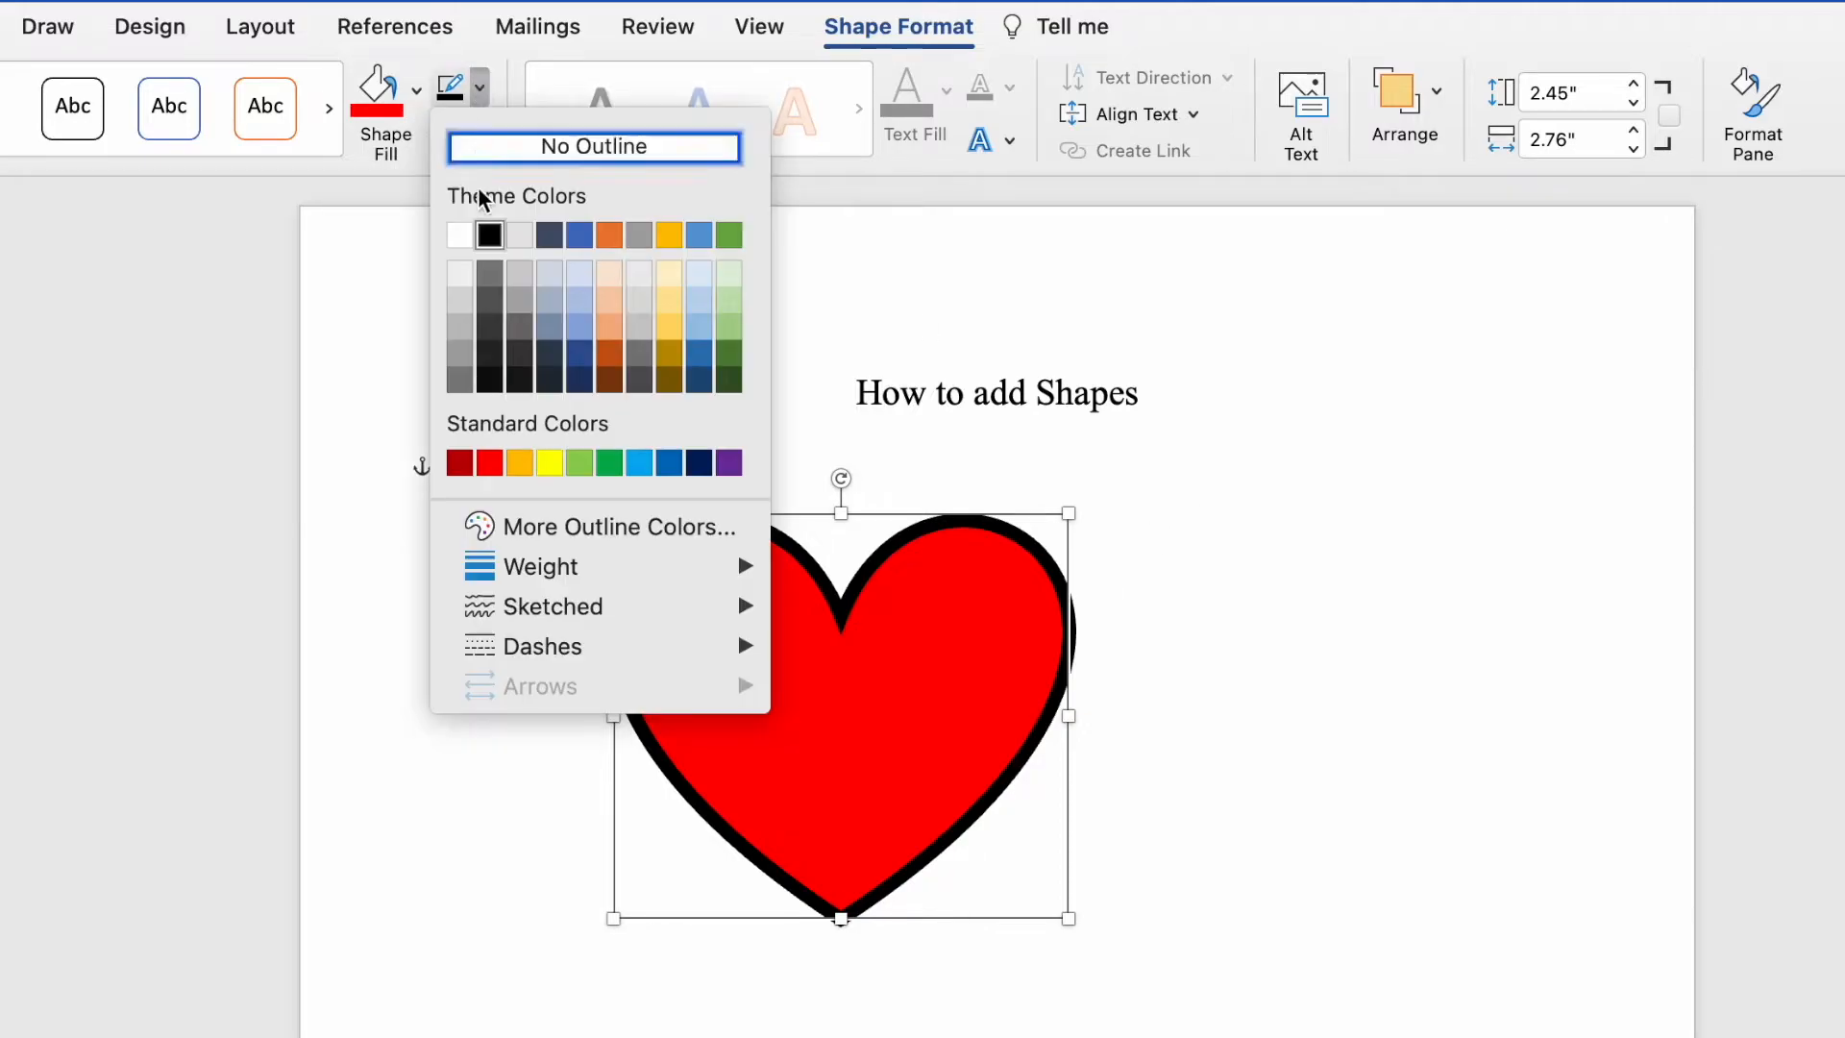
mouse_move(527, 660)
left_click(870, 711)
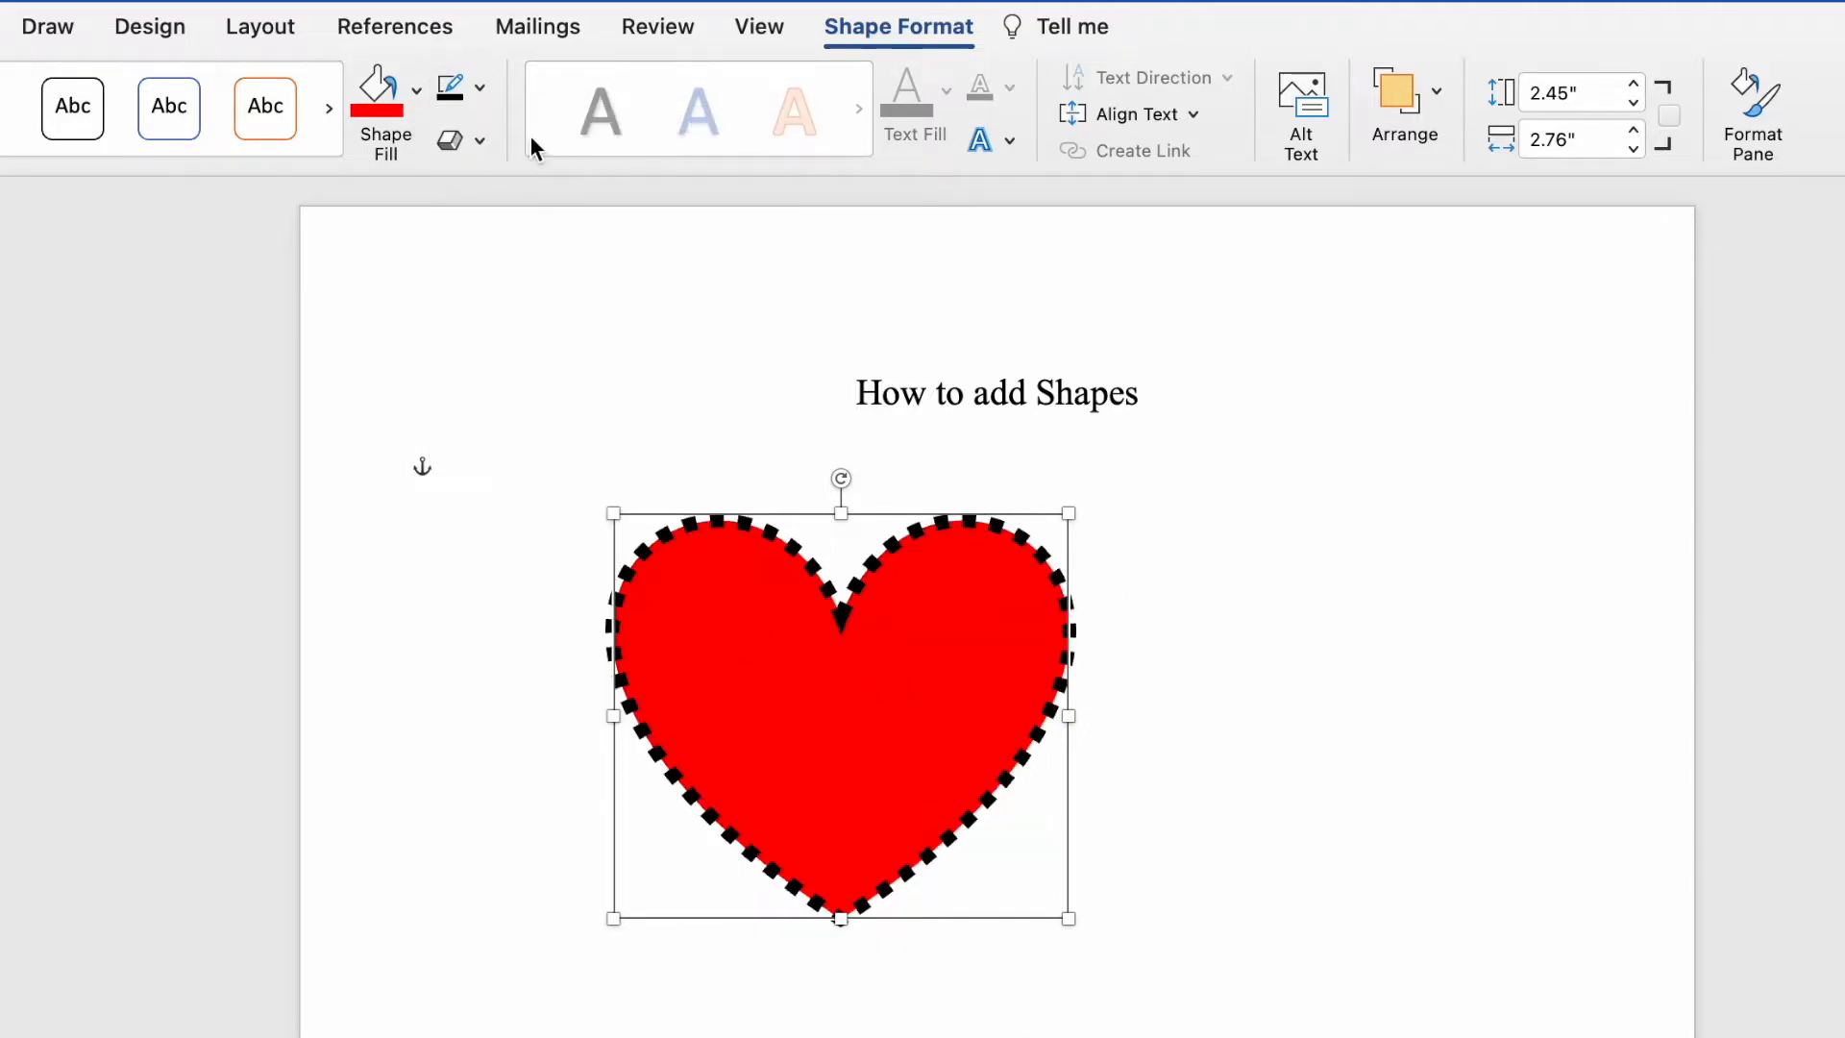
Apply the outer shadow that falls directly below the shape to the heart
left_click(480, 141)
mouse_move(538, 243)
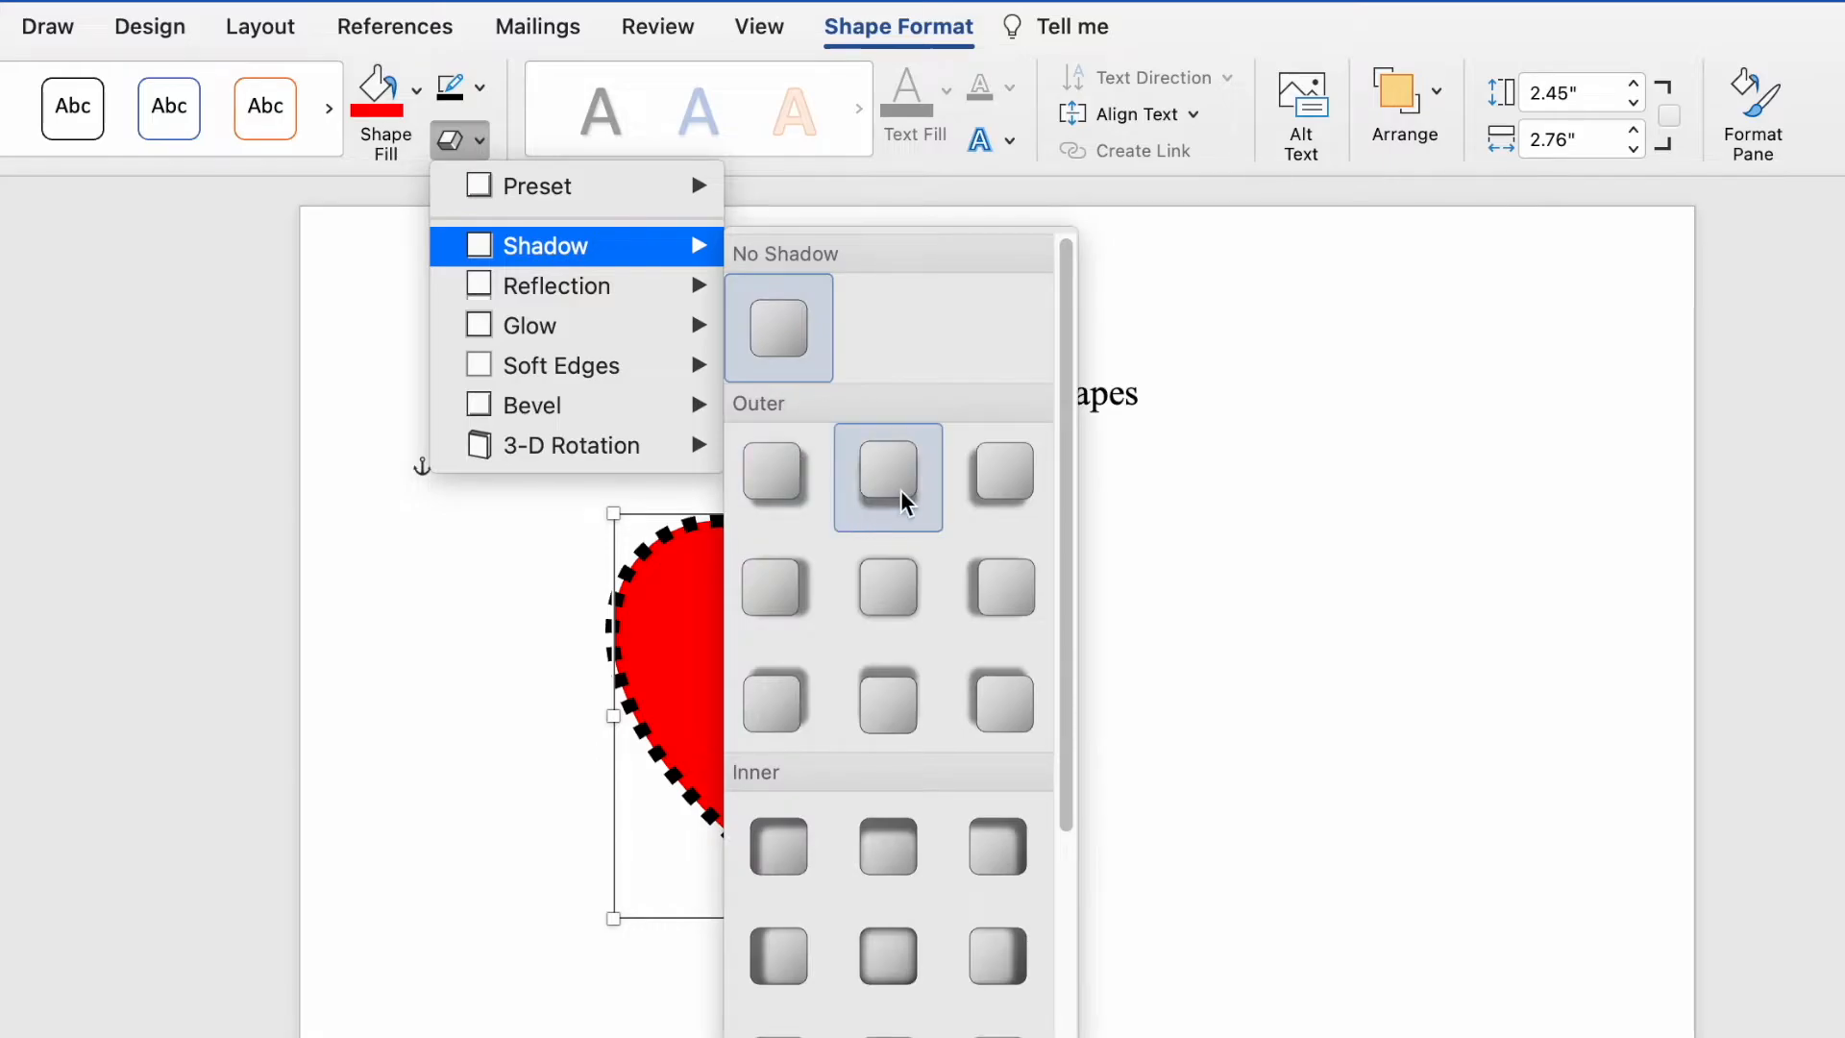
left_click(885, 469)
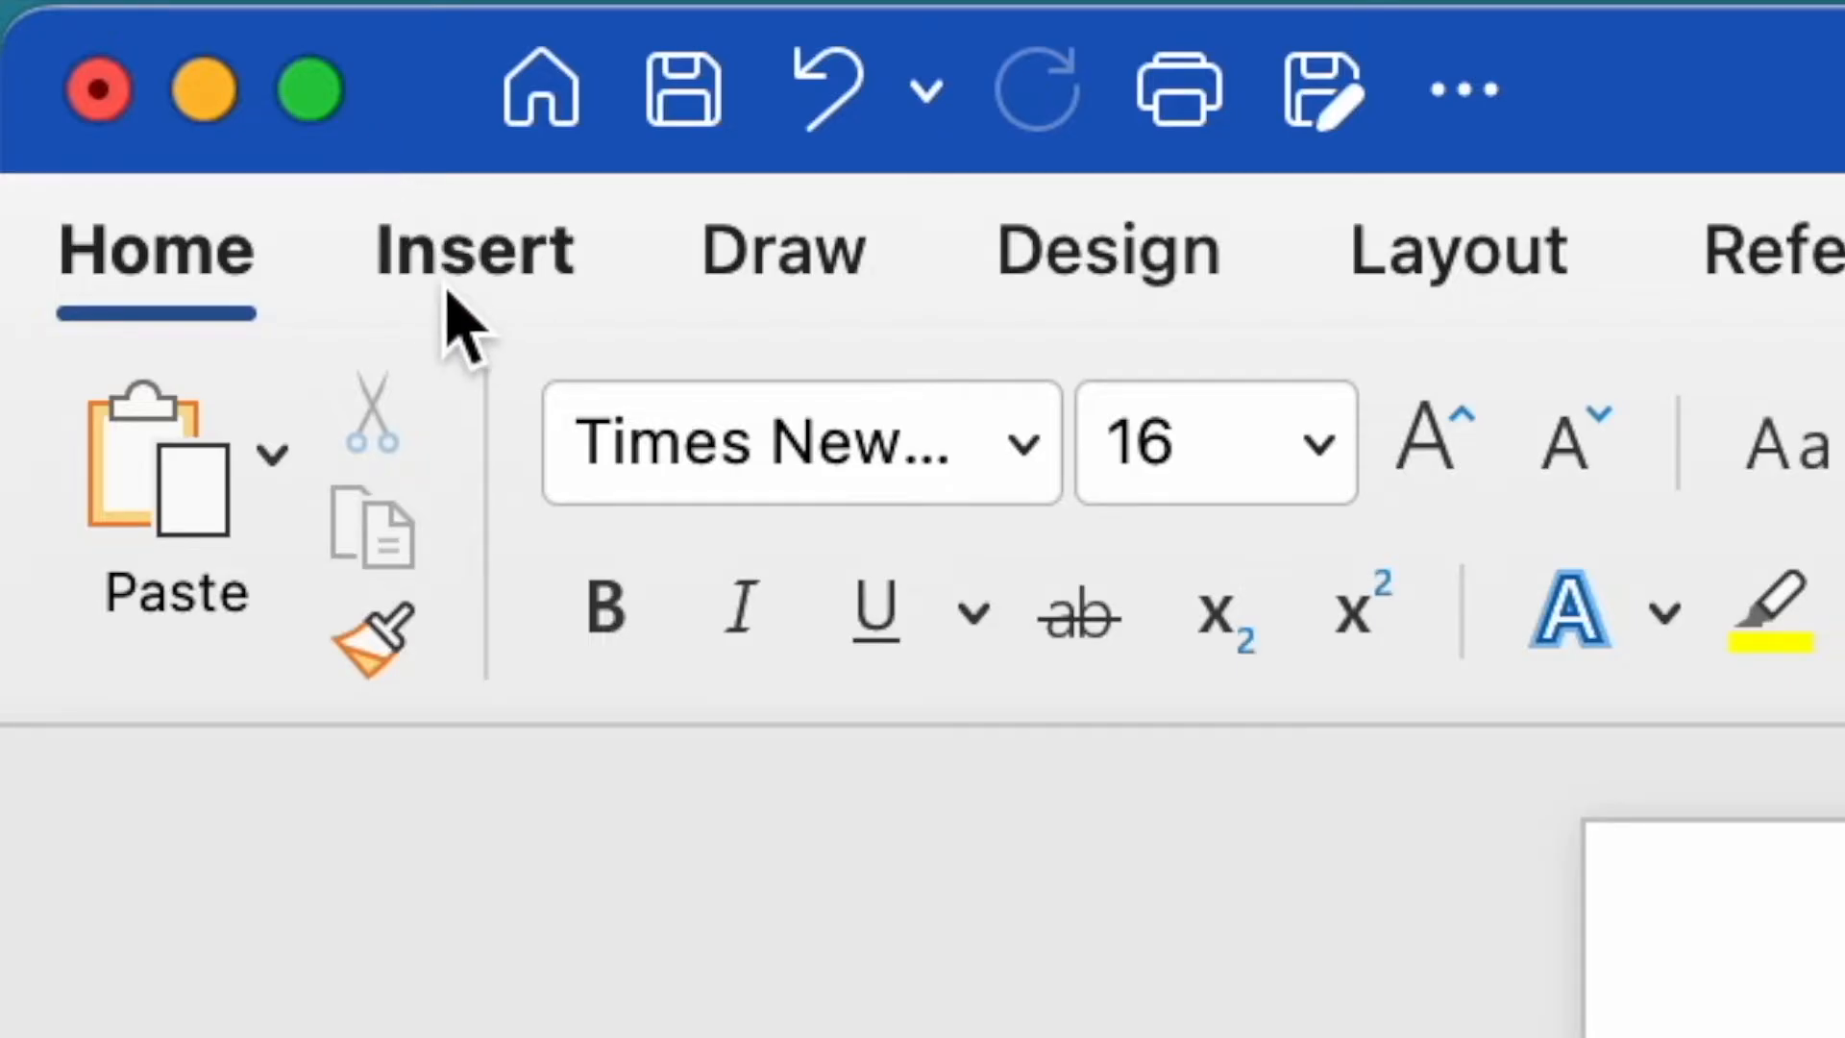
Convert the "Word Art" text below the heading into WordArt in the black shadowed style
left_click(110, 68)
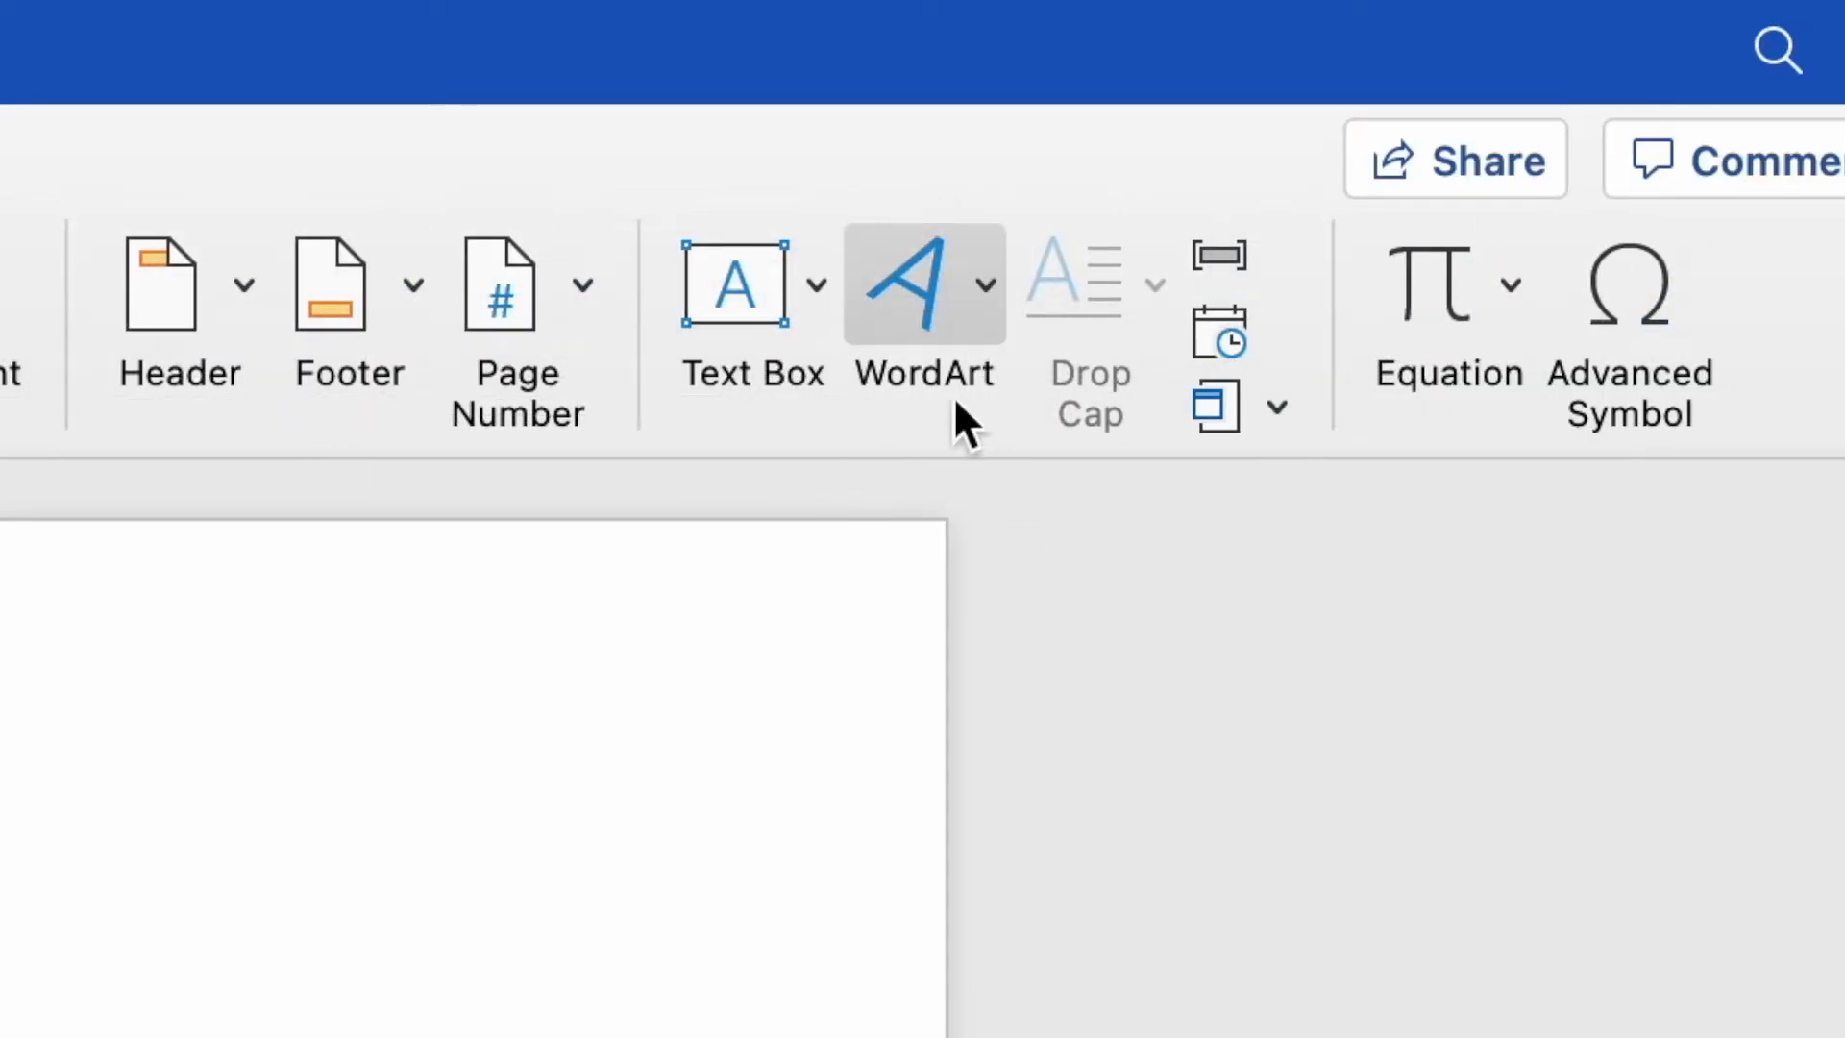
left_click(984, 287)
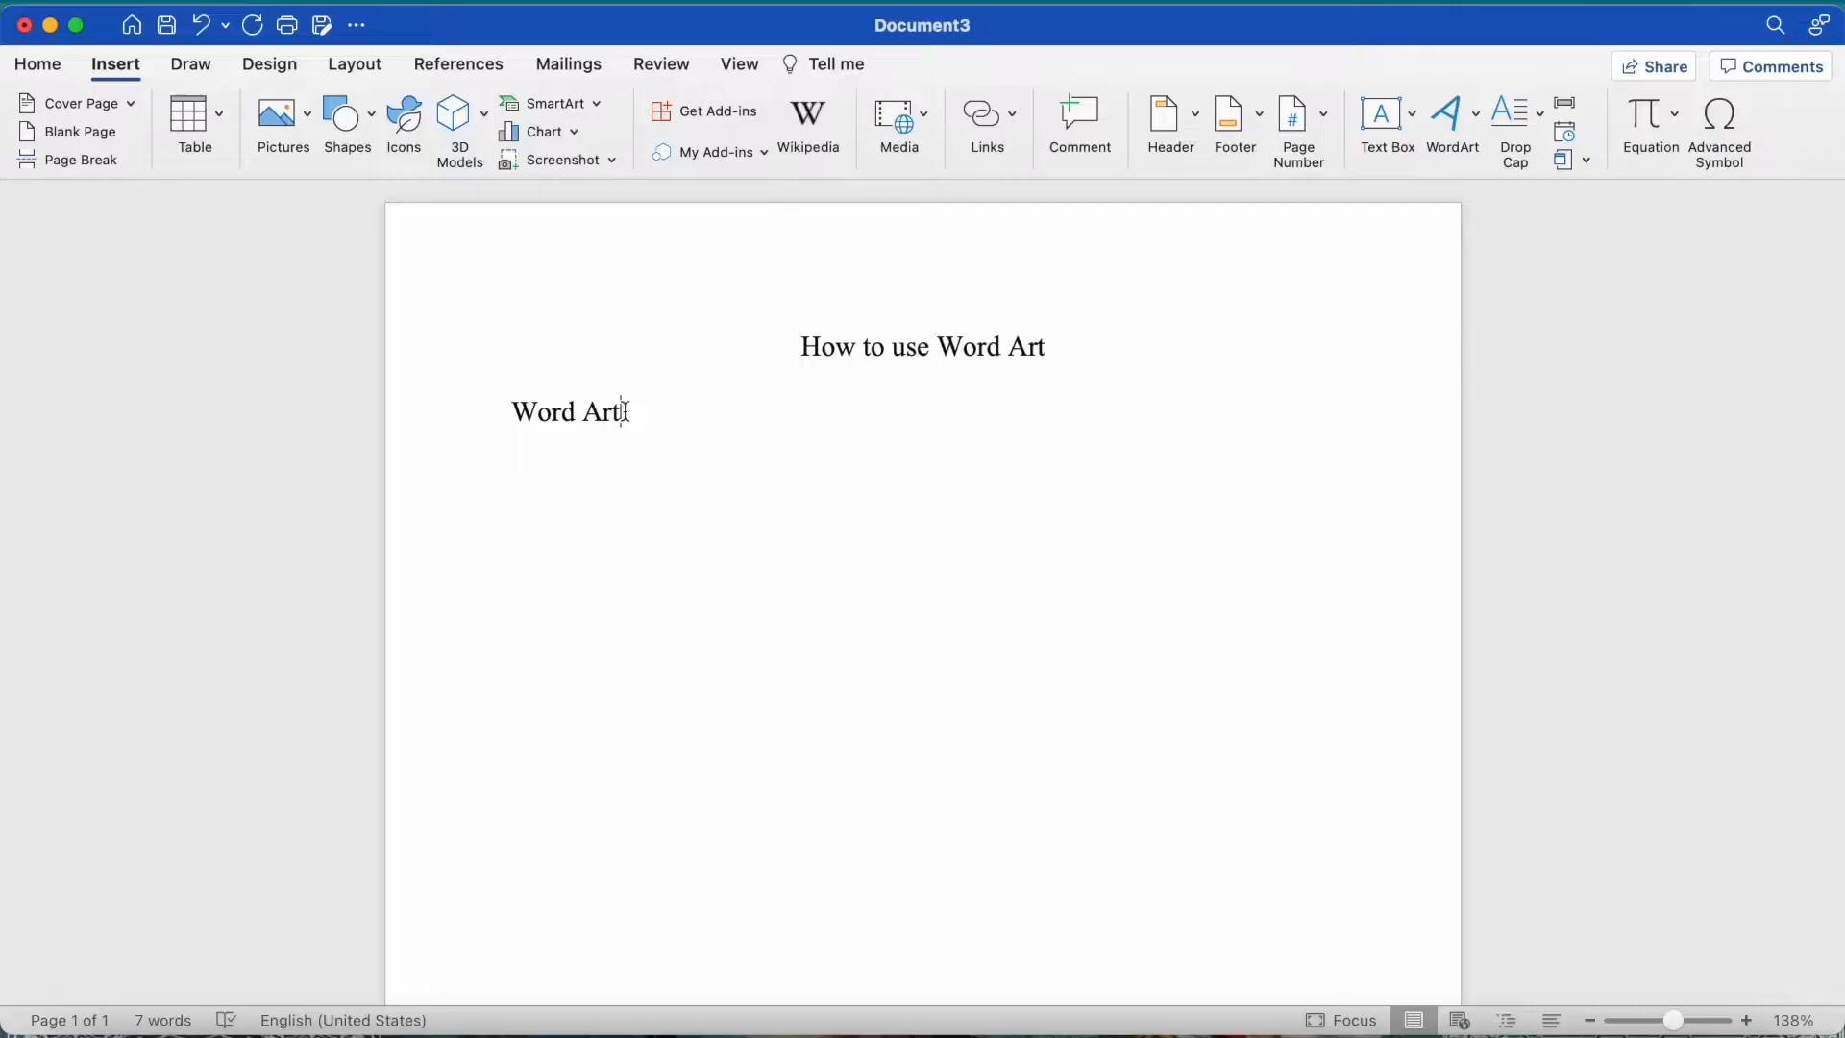
left_click_drag(623, 413, 513, 417)
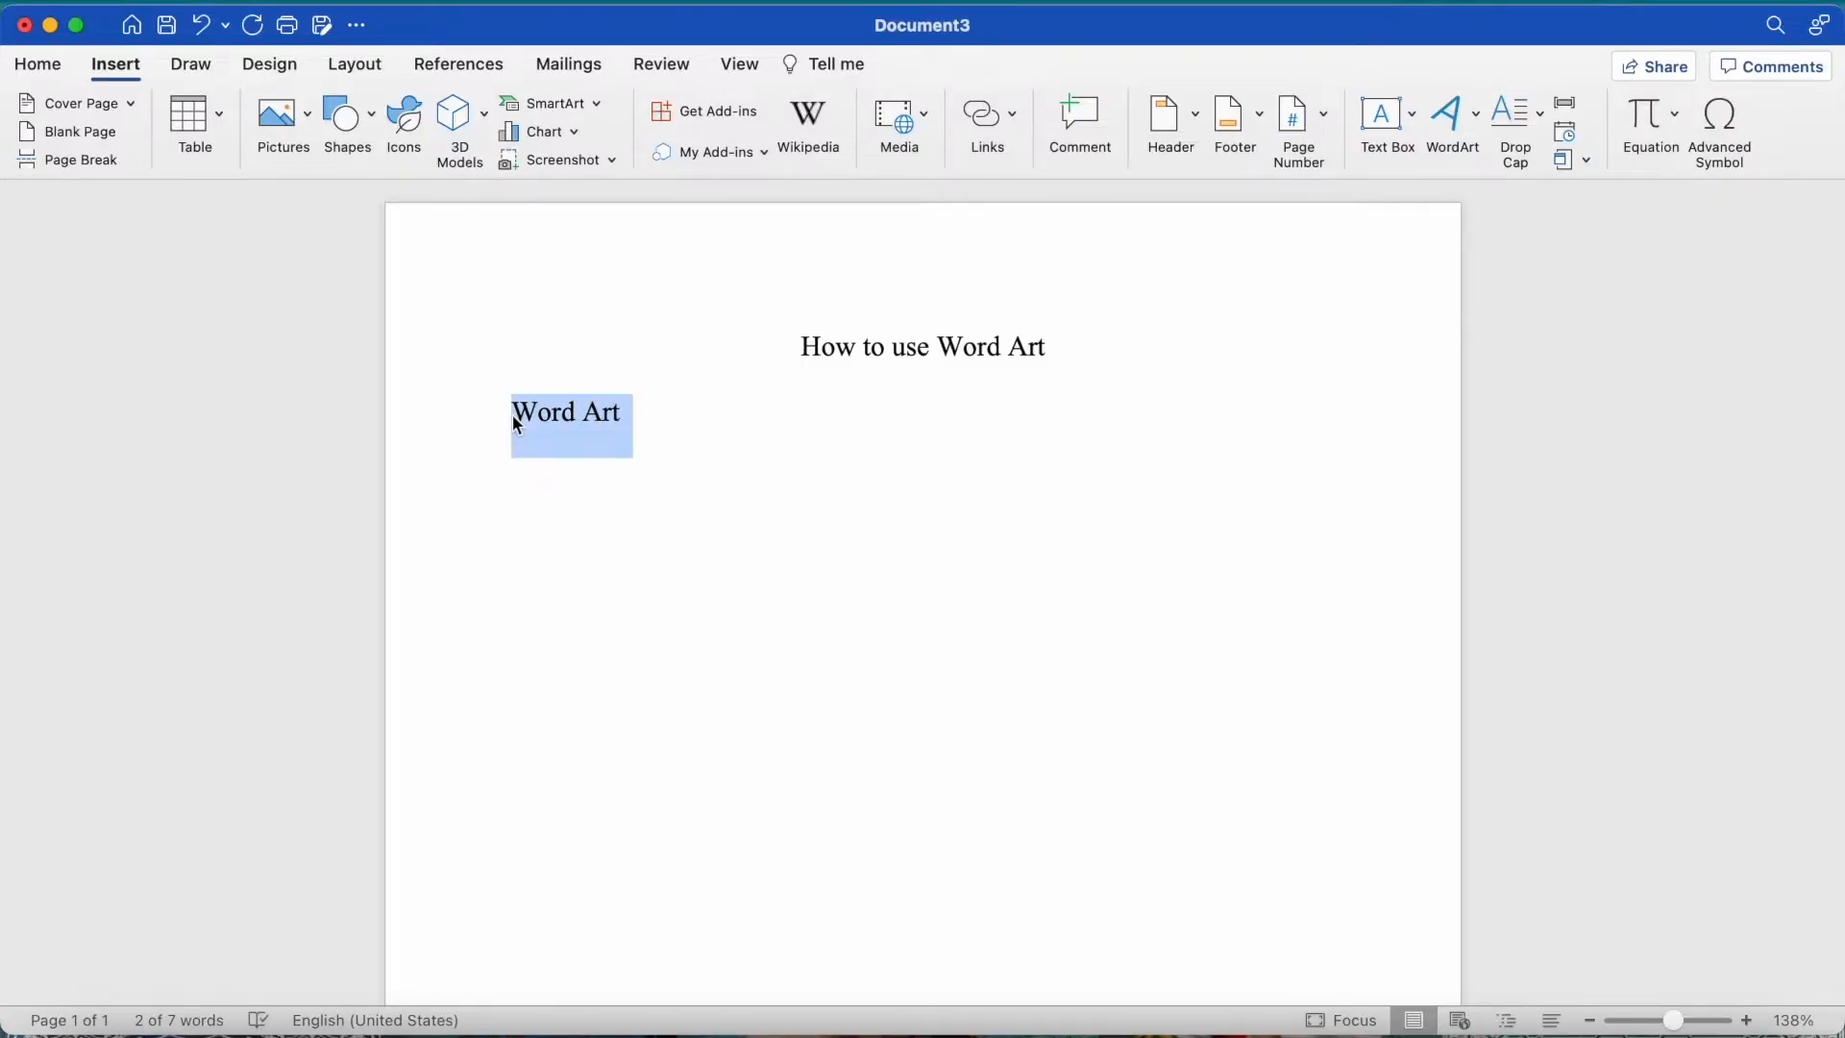
left_click(1480, 117)
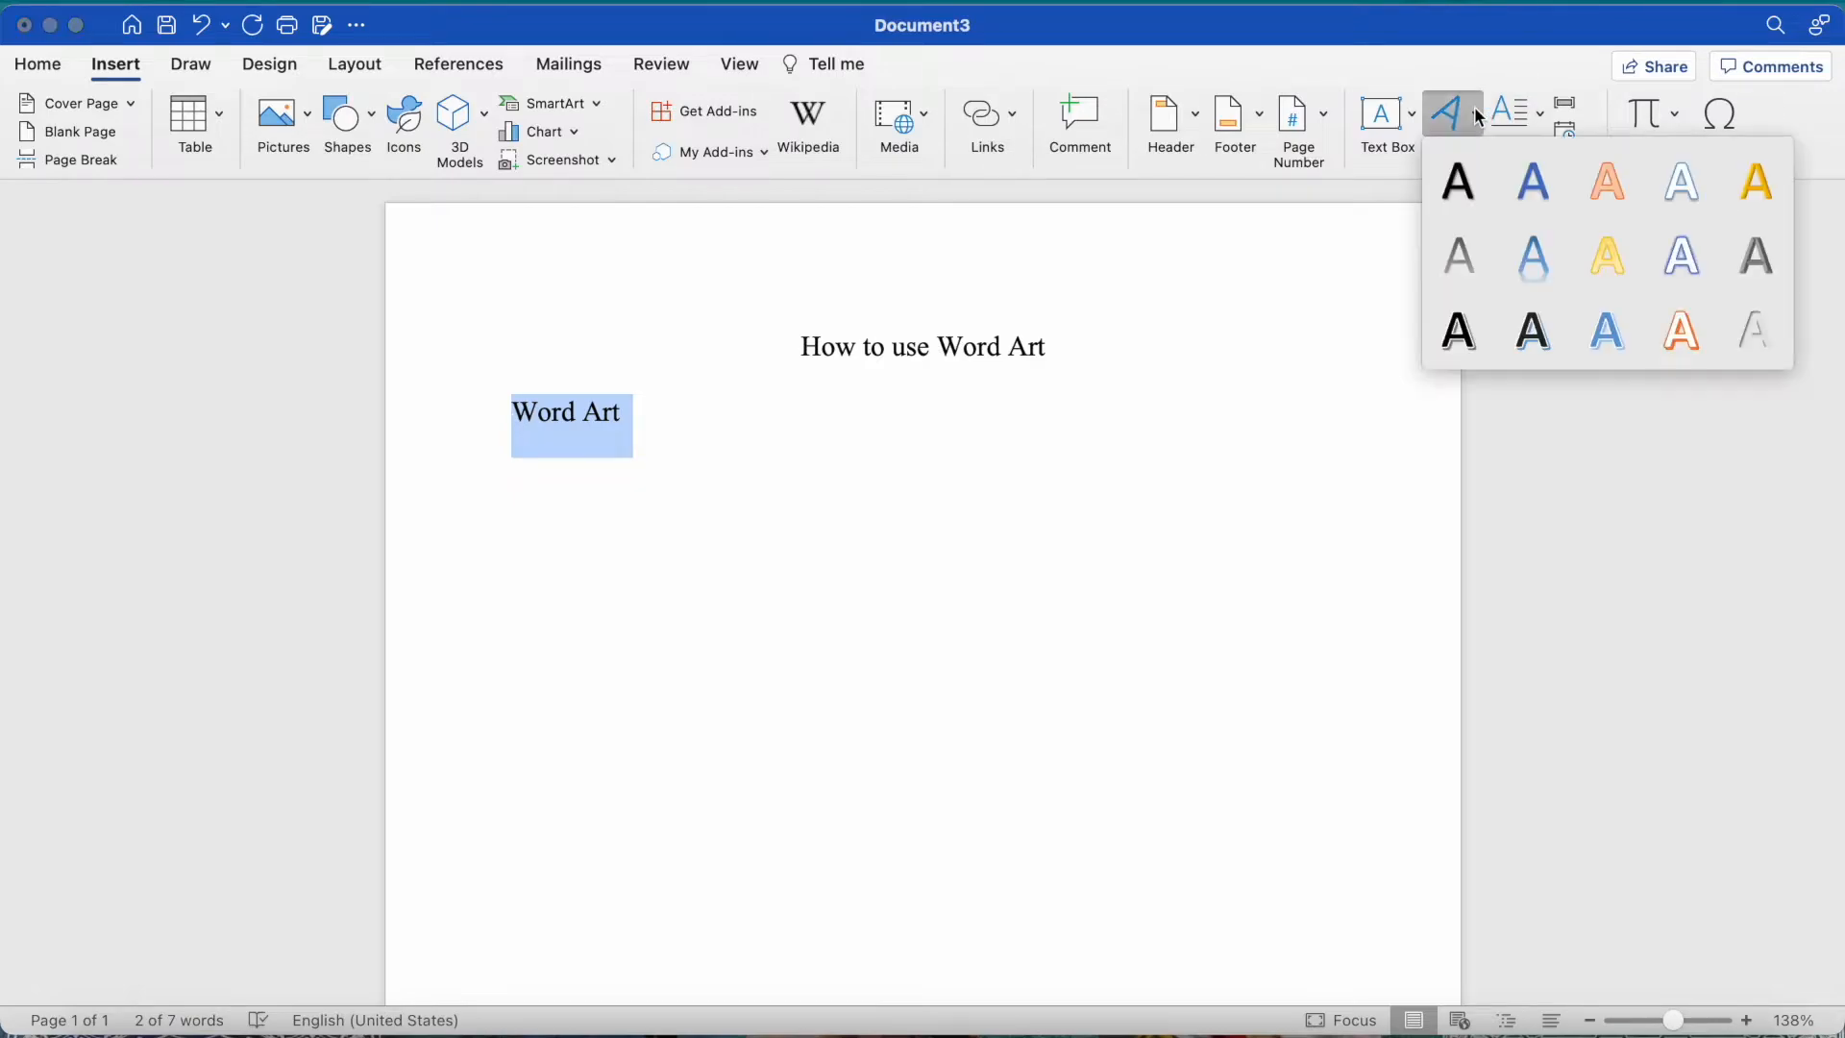
left_click(1463, 182)
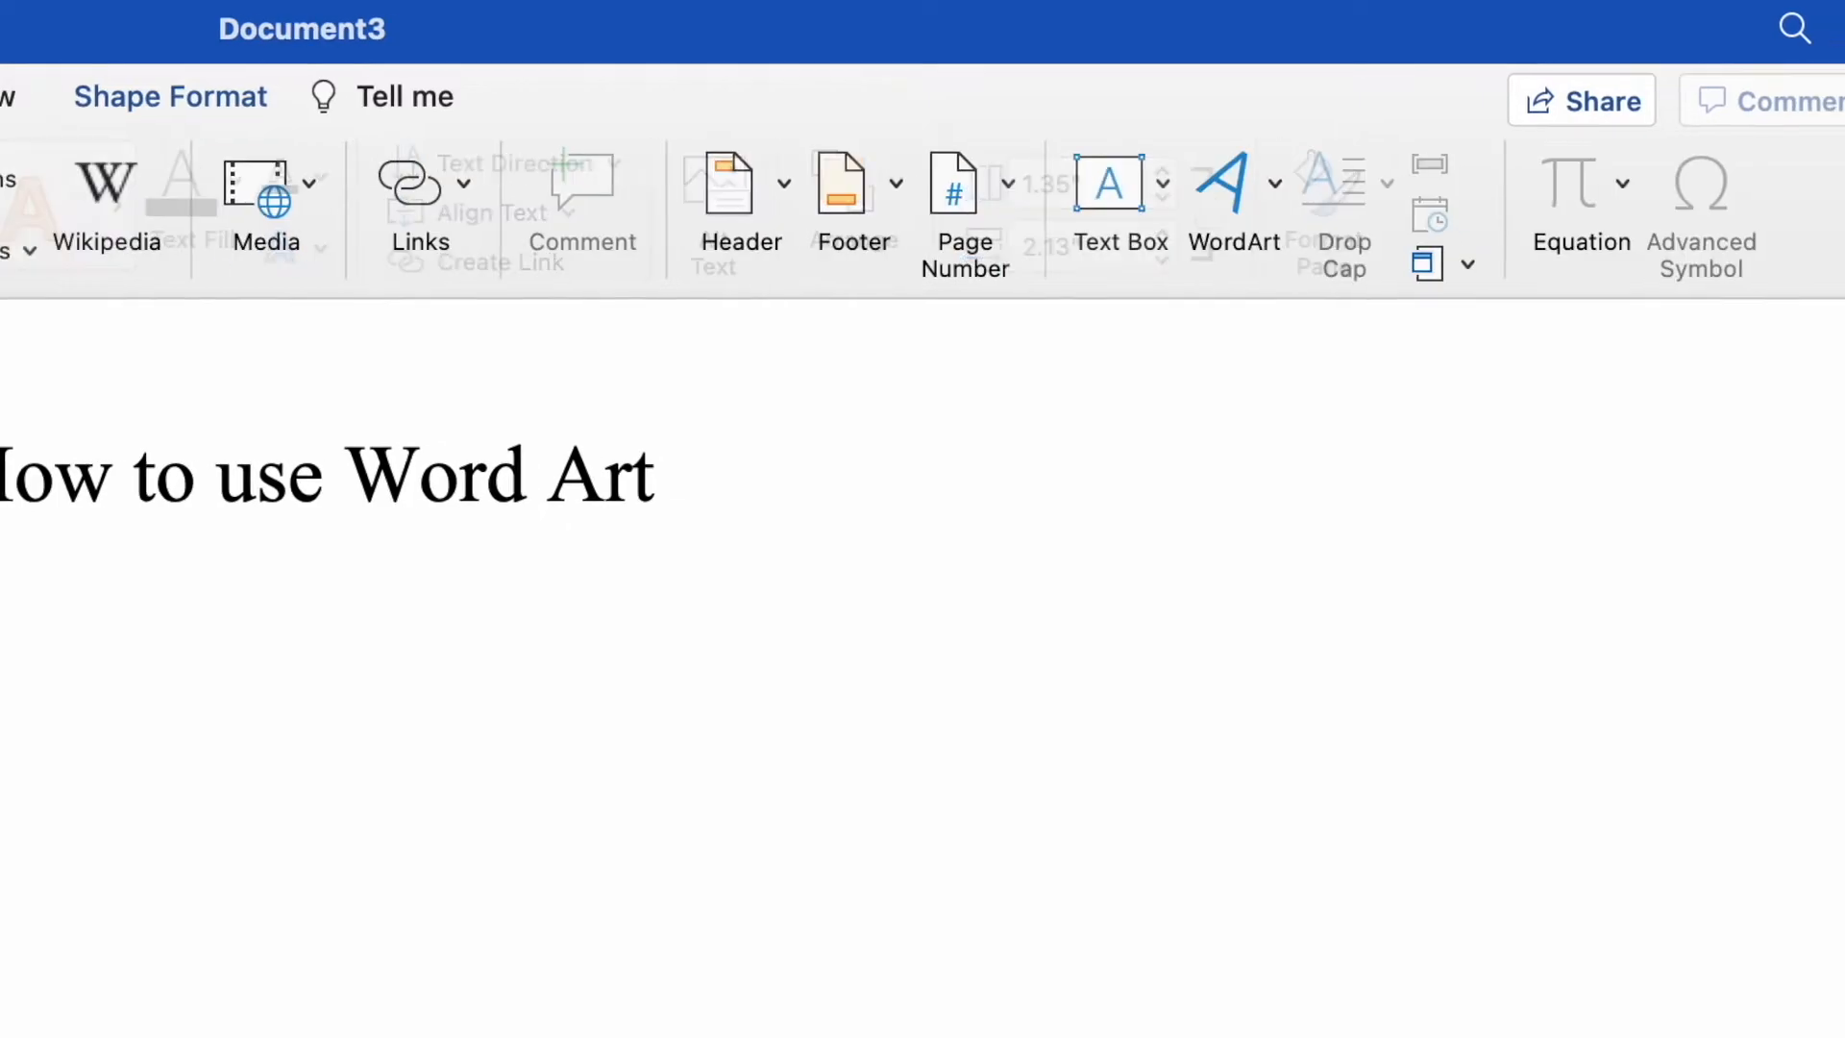
Insert a second "Word Art" object in the blue shadowed style and move it below the black one
left_click(1248, 187)
left_click(1535, 180)
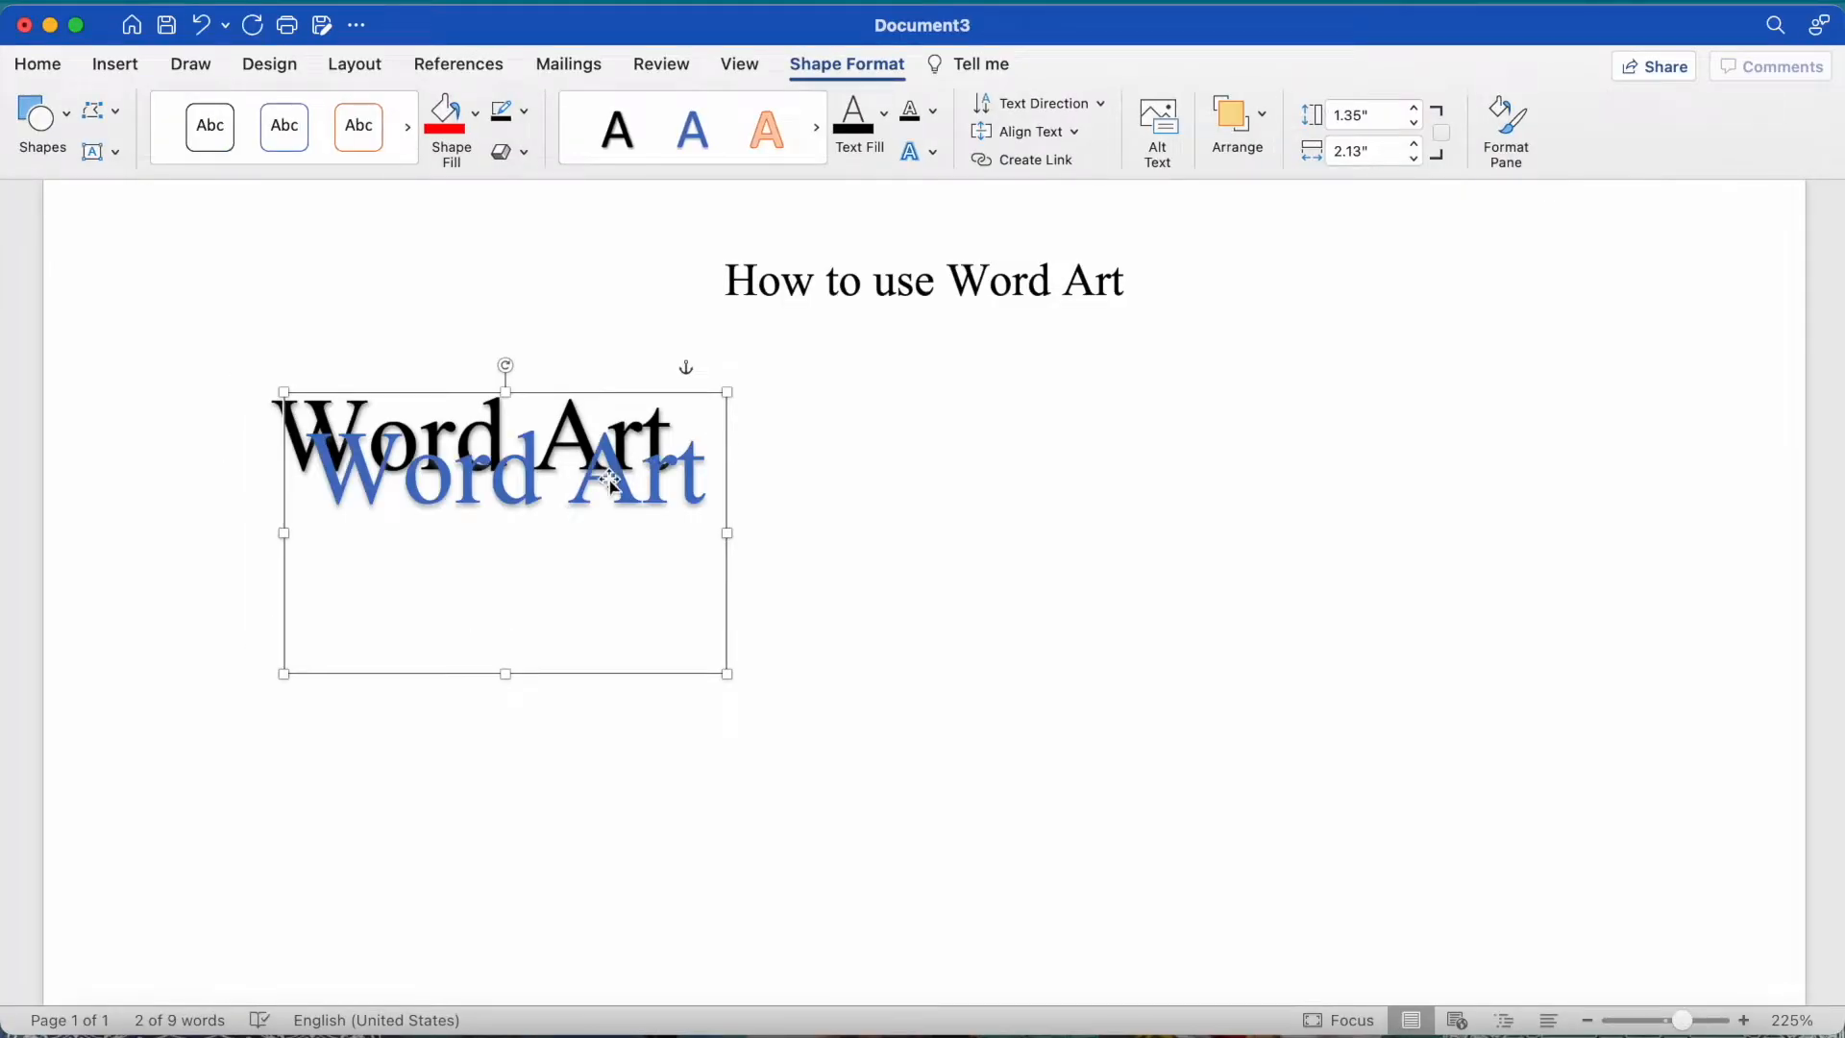
left_click_drag(609, 481, 510, 672)
Insert a third "Word Art" object in the light orange style with an orange outline
left_click(115, 66)
left_click(1476, 116)
left_click(1606, 182)
Insert a fourth "Word Art" object in the gold outlined style and move it beside the black one
left_click(116, 64)
left_click(1476, 115)
left_click(1611, 256)
scroll(602, 326, "up", 5)
scroll(602, 327, "up", 3)
left_click_drag(606, 729, 1002, 449)
Try a blue shape fill on the gold WordArt's box and remove the fill again
left_click(476, 114)
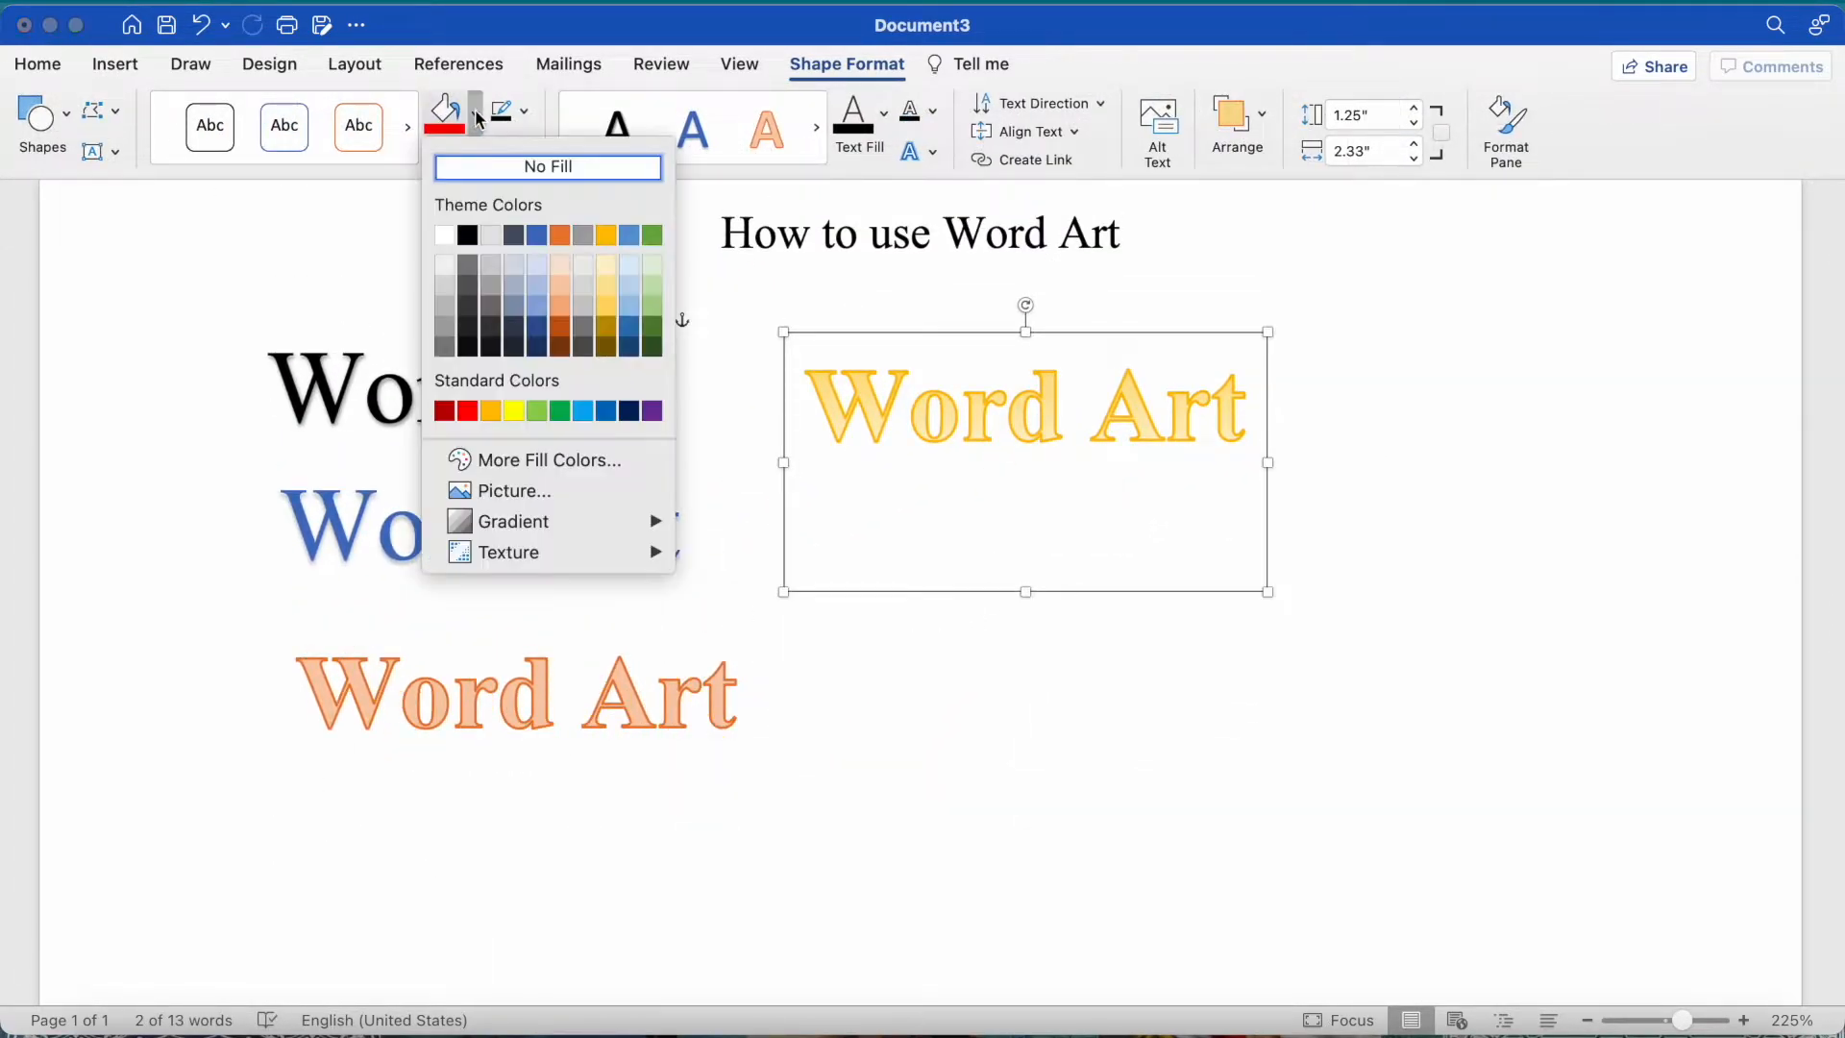
left_click(536, 236)
left_click(476, 114)
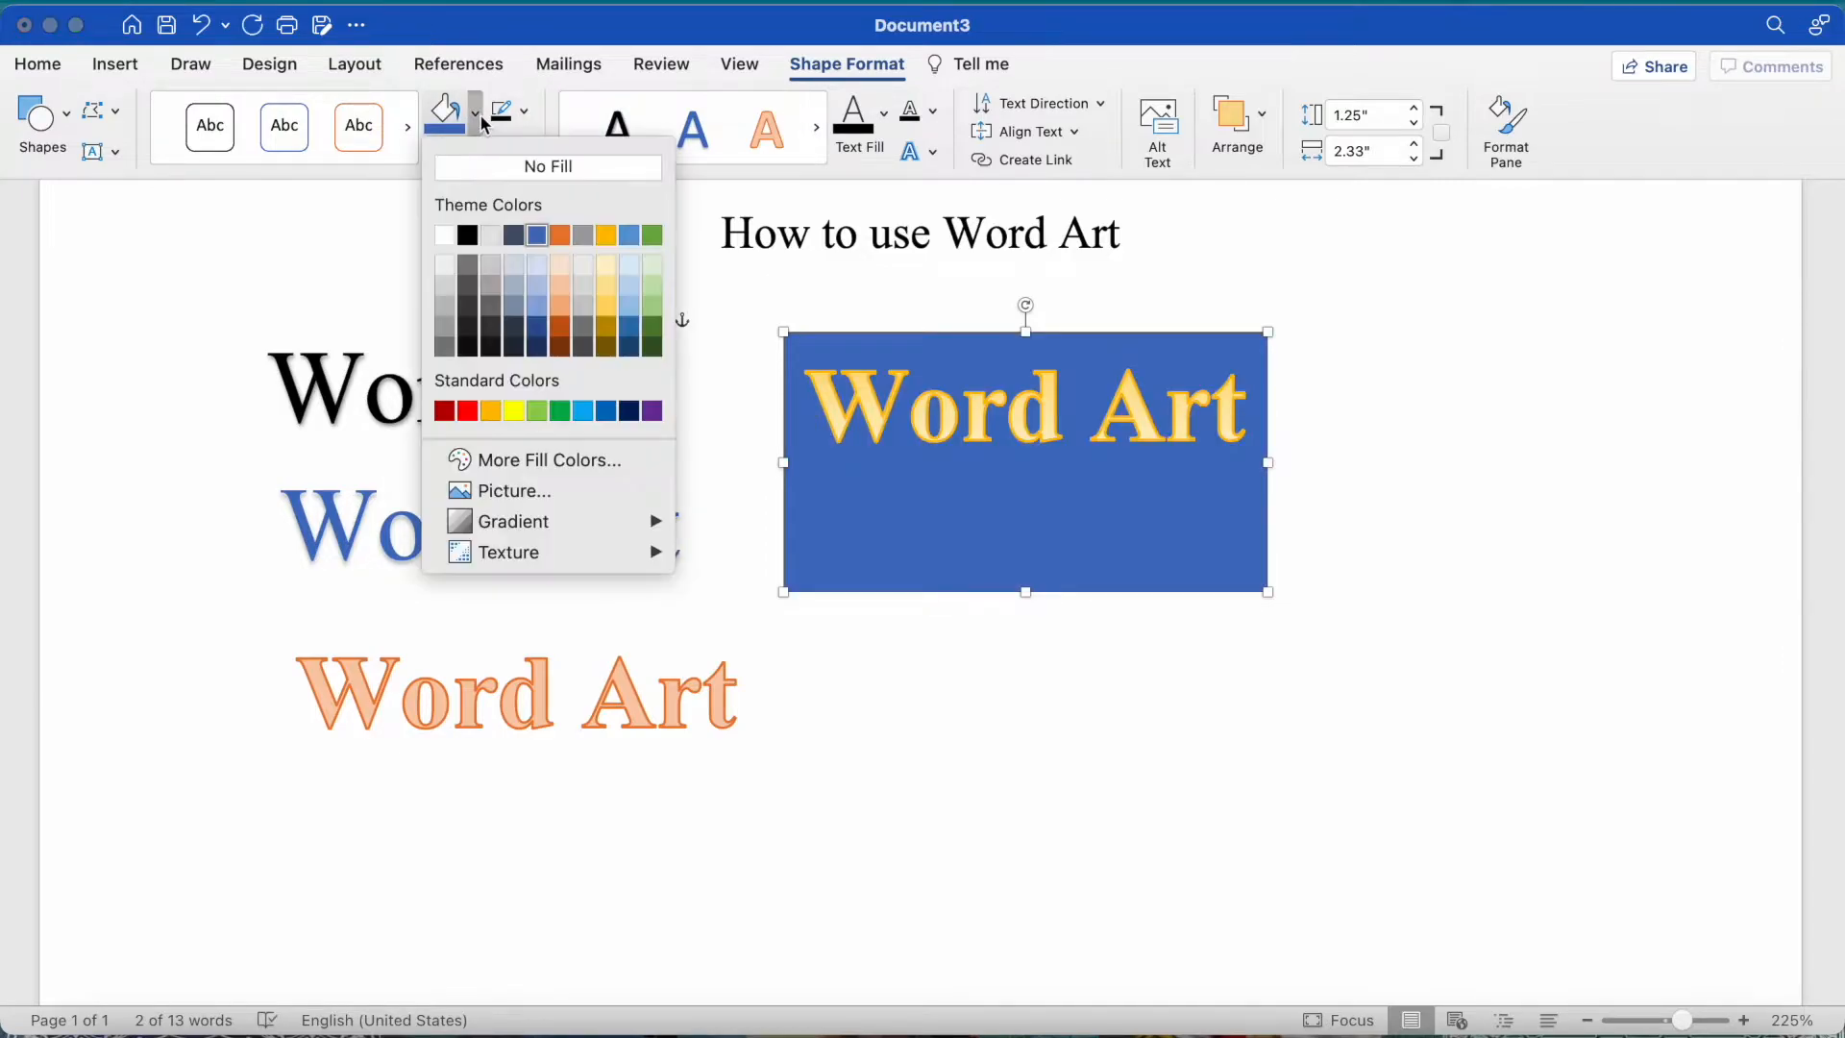
left_click(483, 170)
Try several preset text styles on the fourth WordArt, including the orange outlined and blue outlined ones
left_click(767, 135)
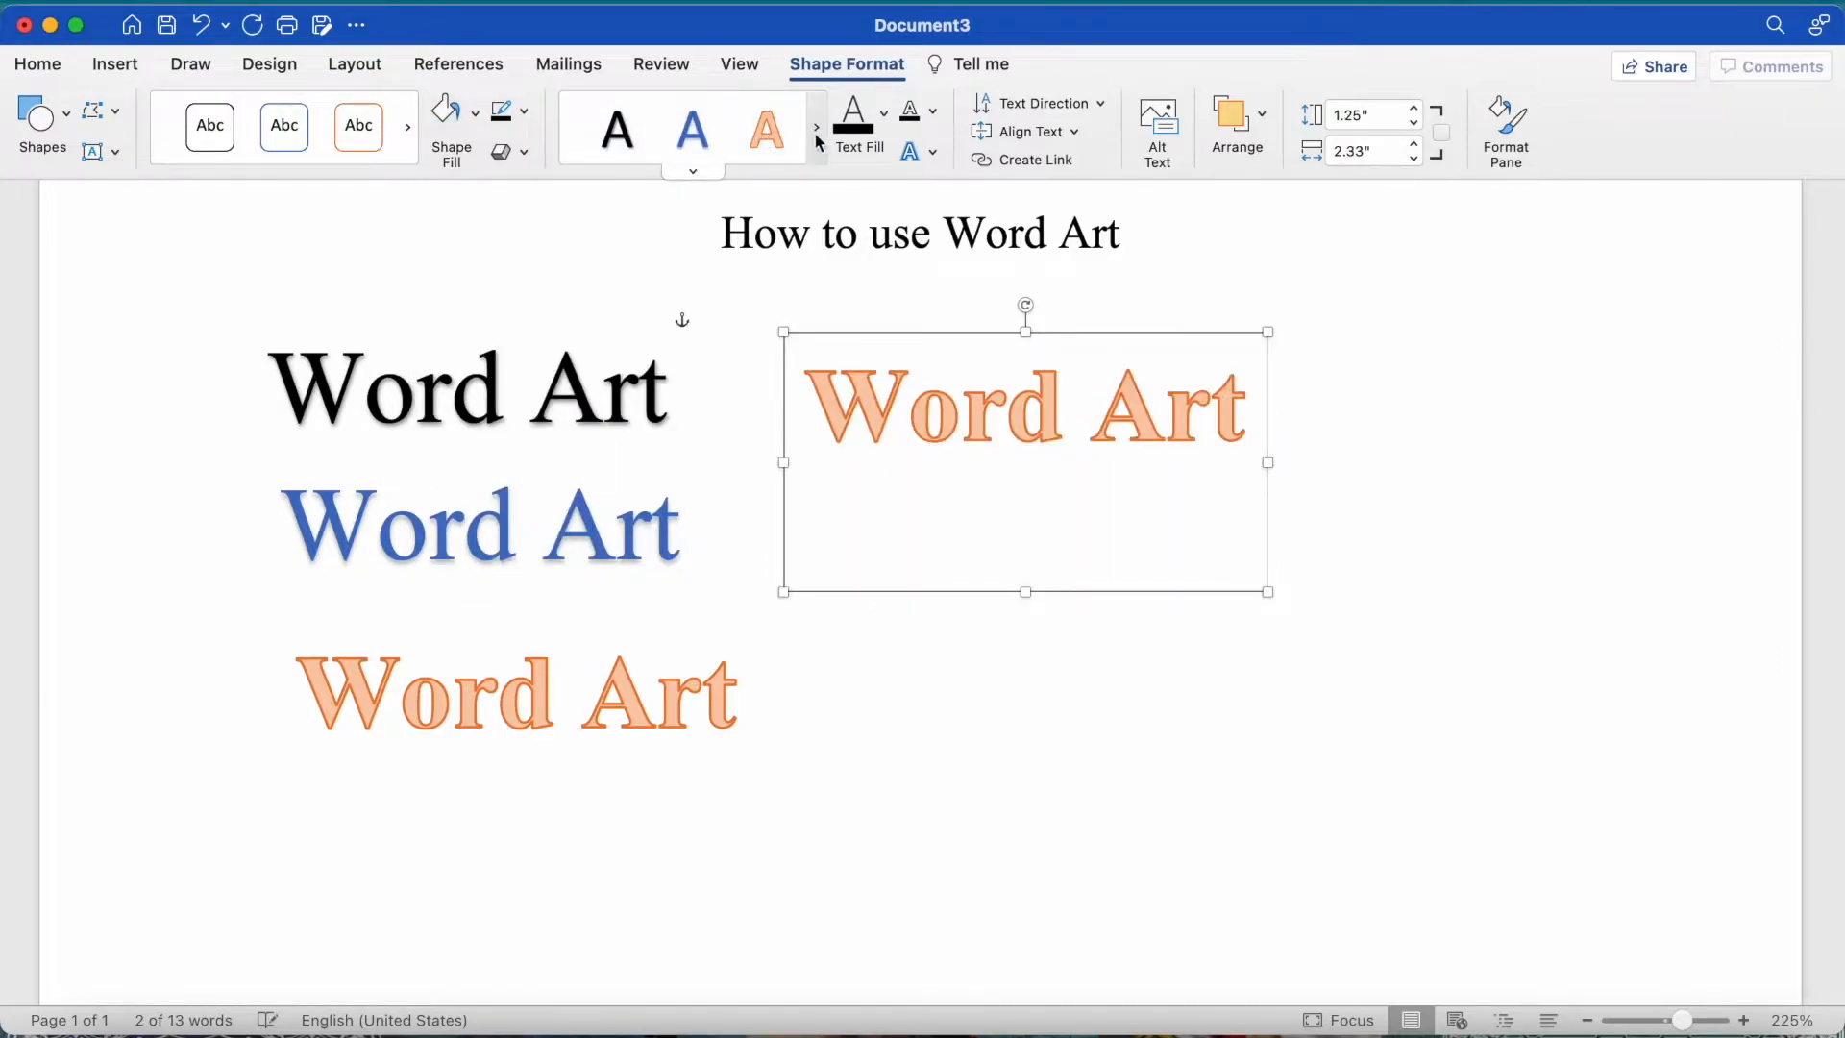
left_click(767, 141)
left_click(815, 132)
left_click(767, 139)
left_click(815, 136)
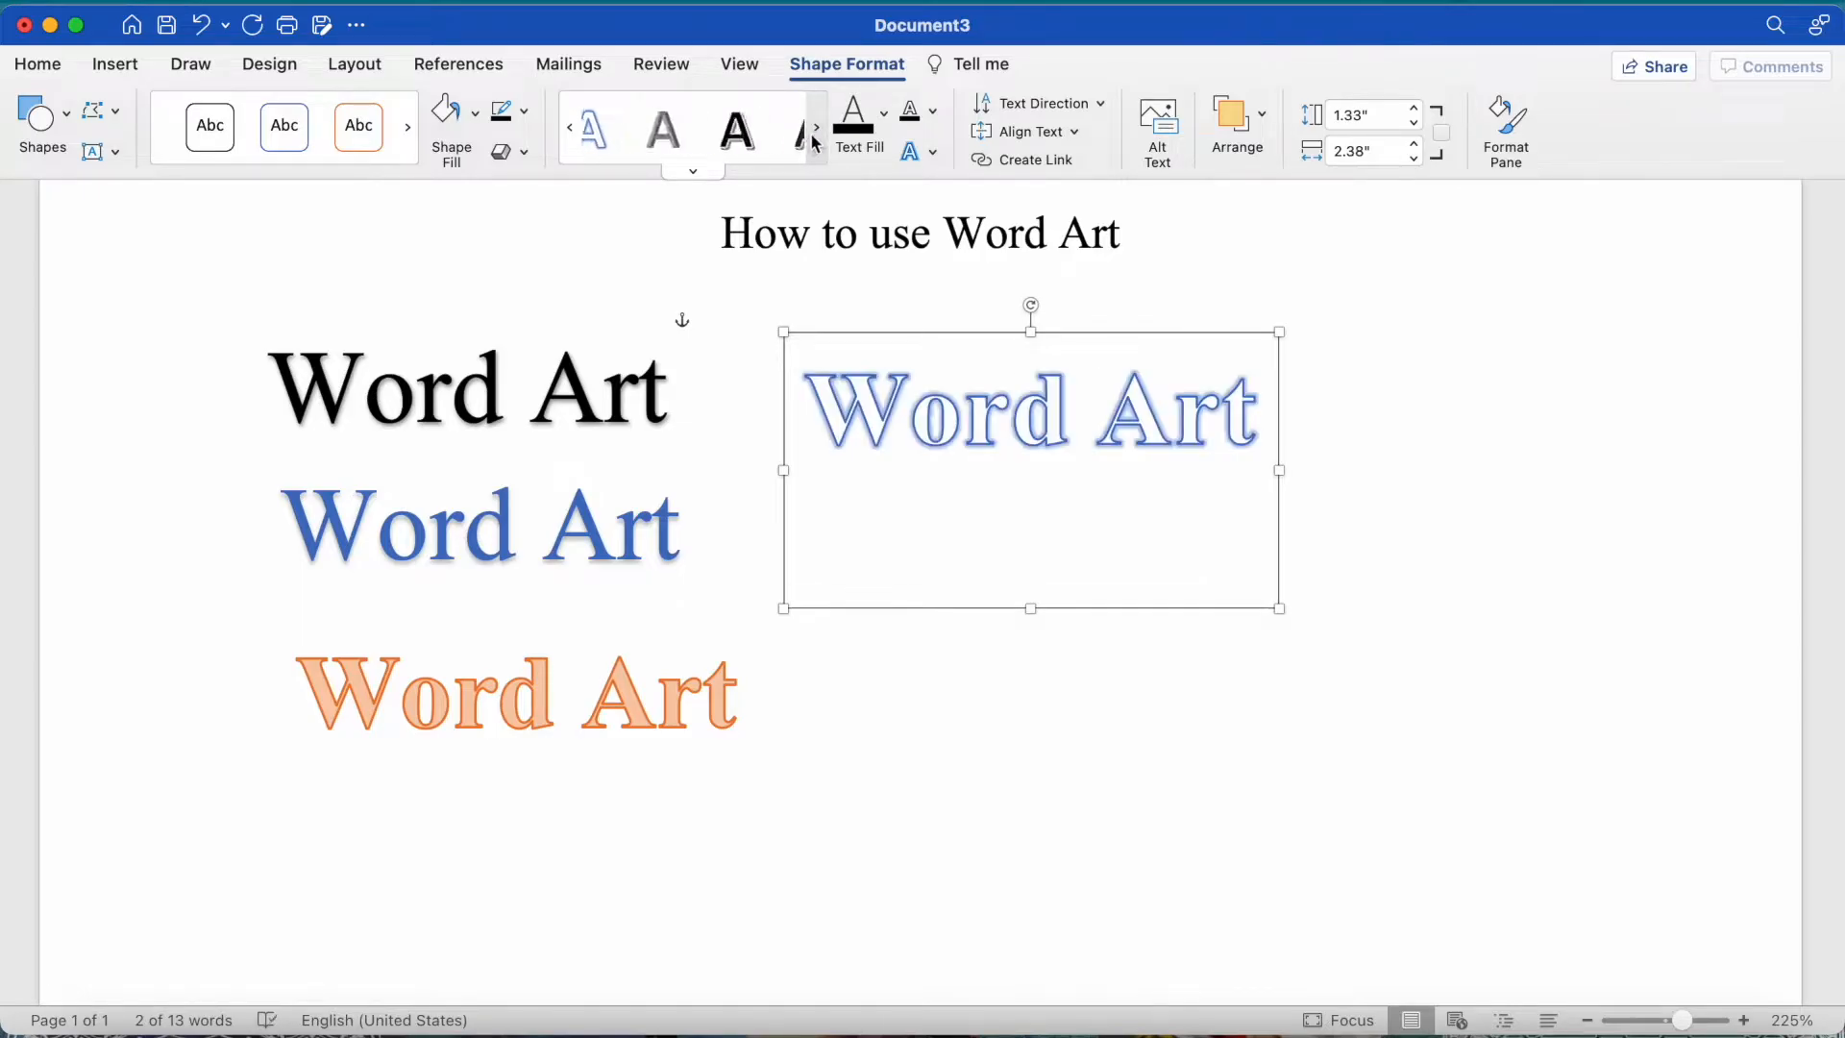
left_click(690, 142)
left_click(815, 131)
left_click(692, 143)
left_click(767, 140)
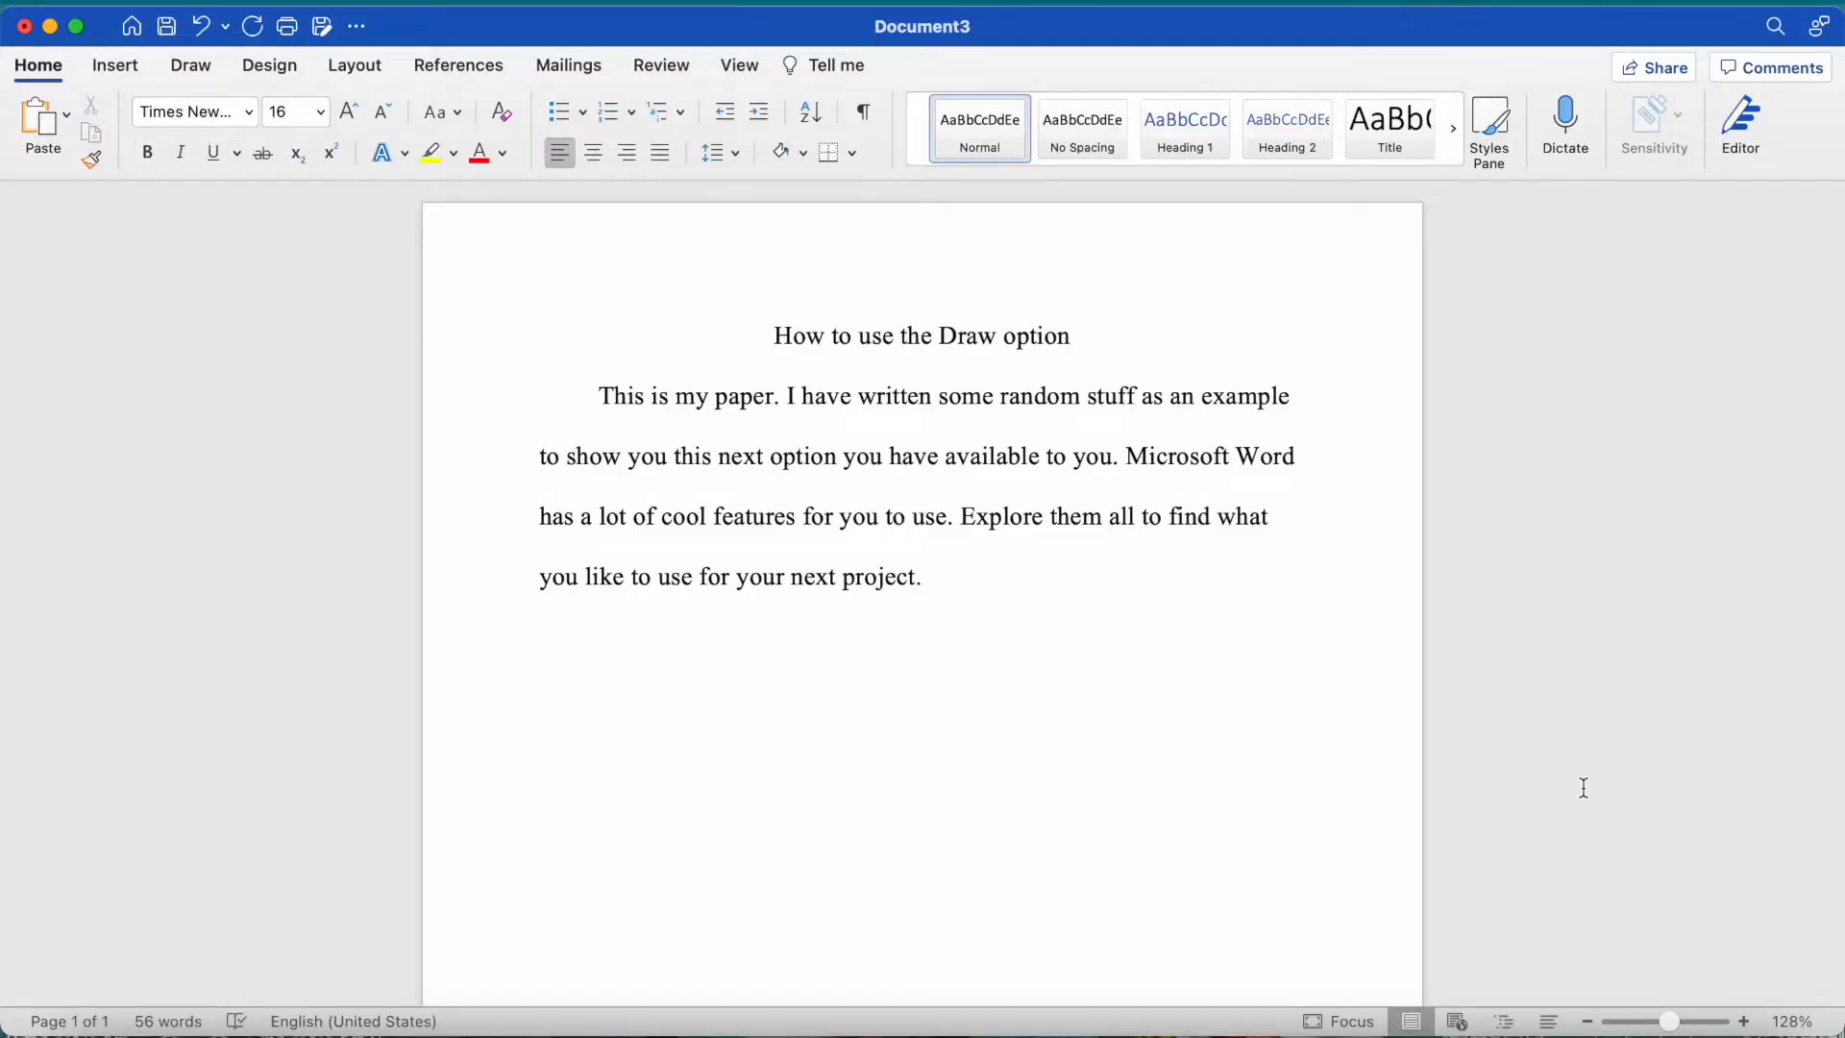
Draw a wavy freehand line across the heading and paragraph with the black pen and erase it
left_click(192, 67)
left_click(39, 130)
mouse_move(514, 675)
left_mouse_down()
mouse_move(516, 432)
mouse_move(1261, 444)
left_mouse_up()
left_click_drag(1254, 536, 1343, 297)
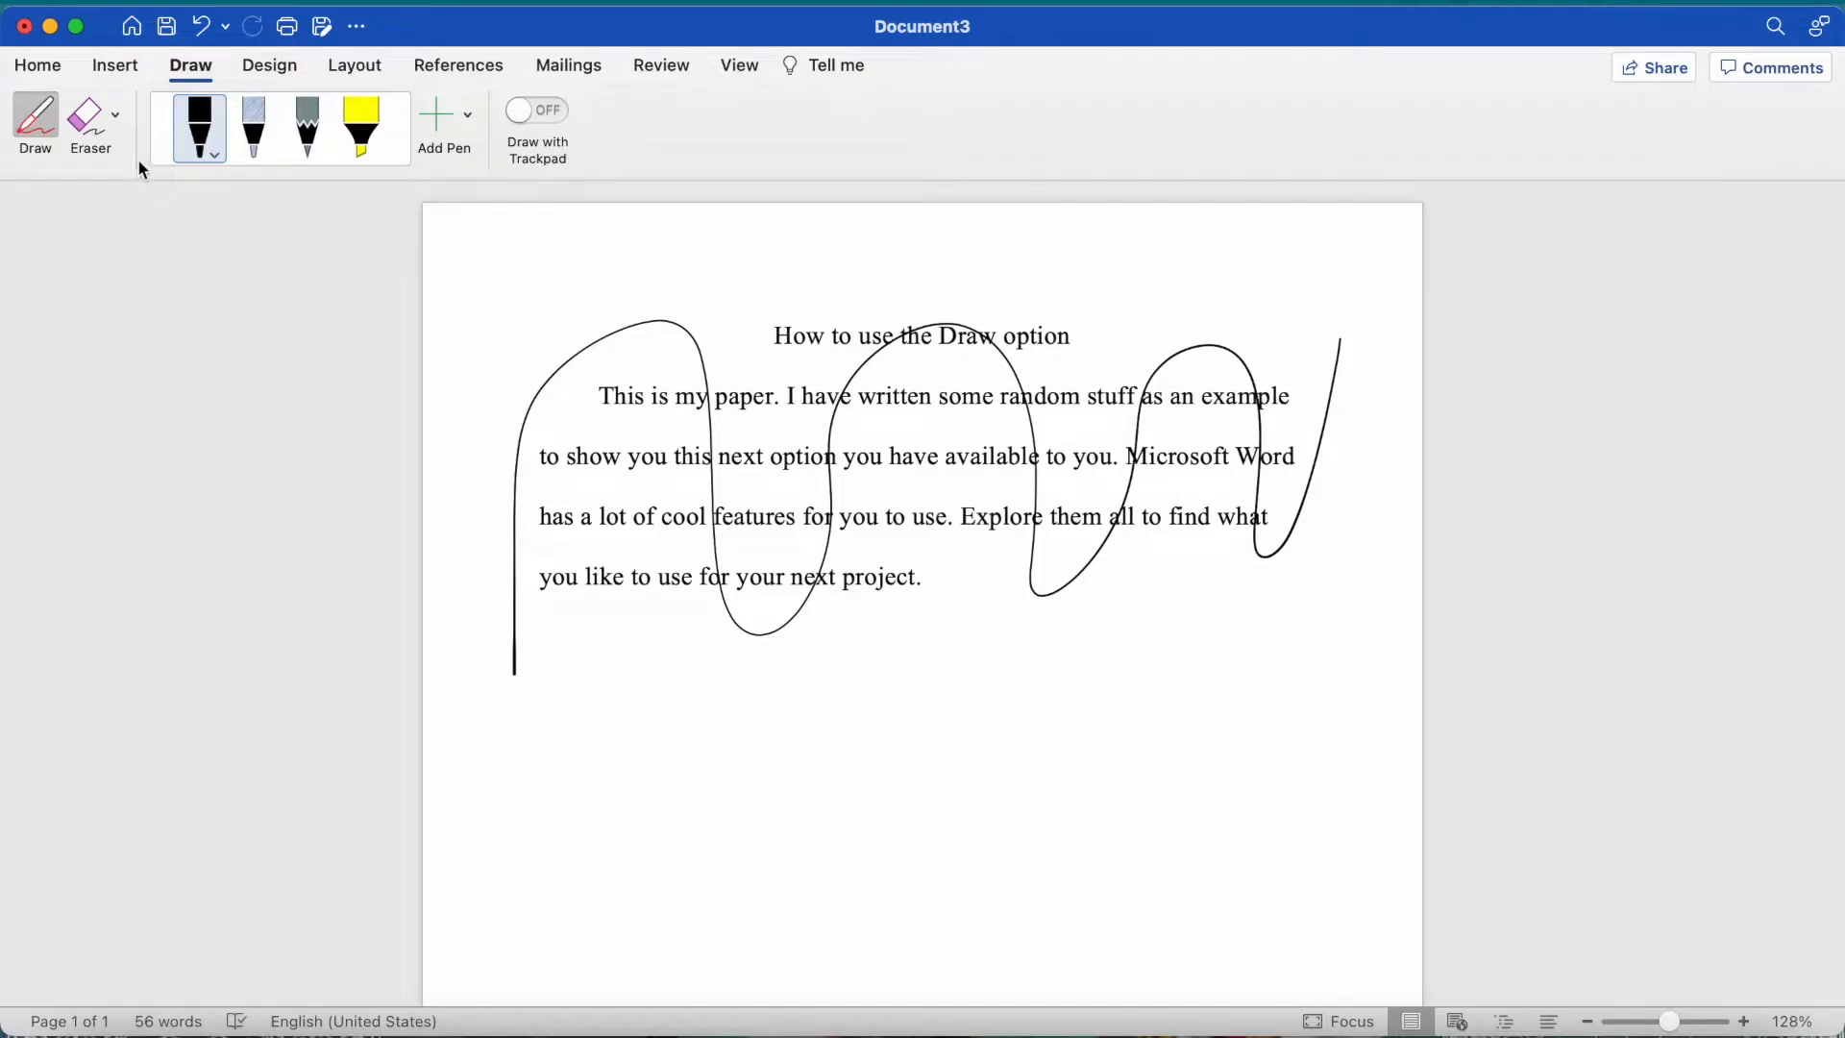
left_click(91, 132)
left_click(514, 485)
Underline the heading "How to use the Draw option" freehand with the black pen
left_click(199, 139)
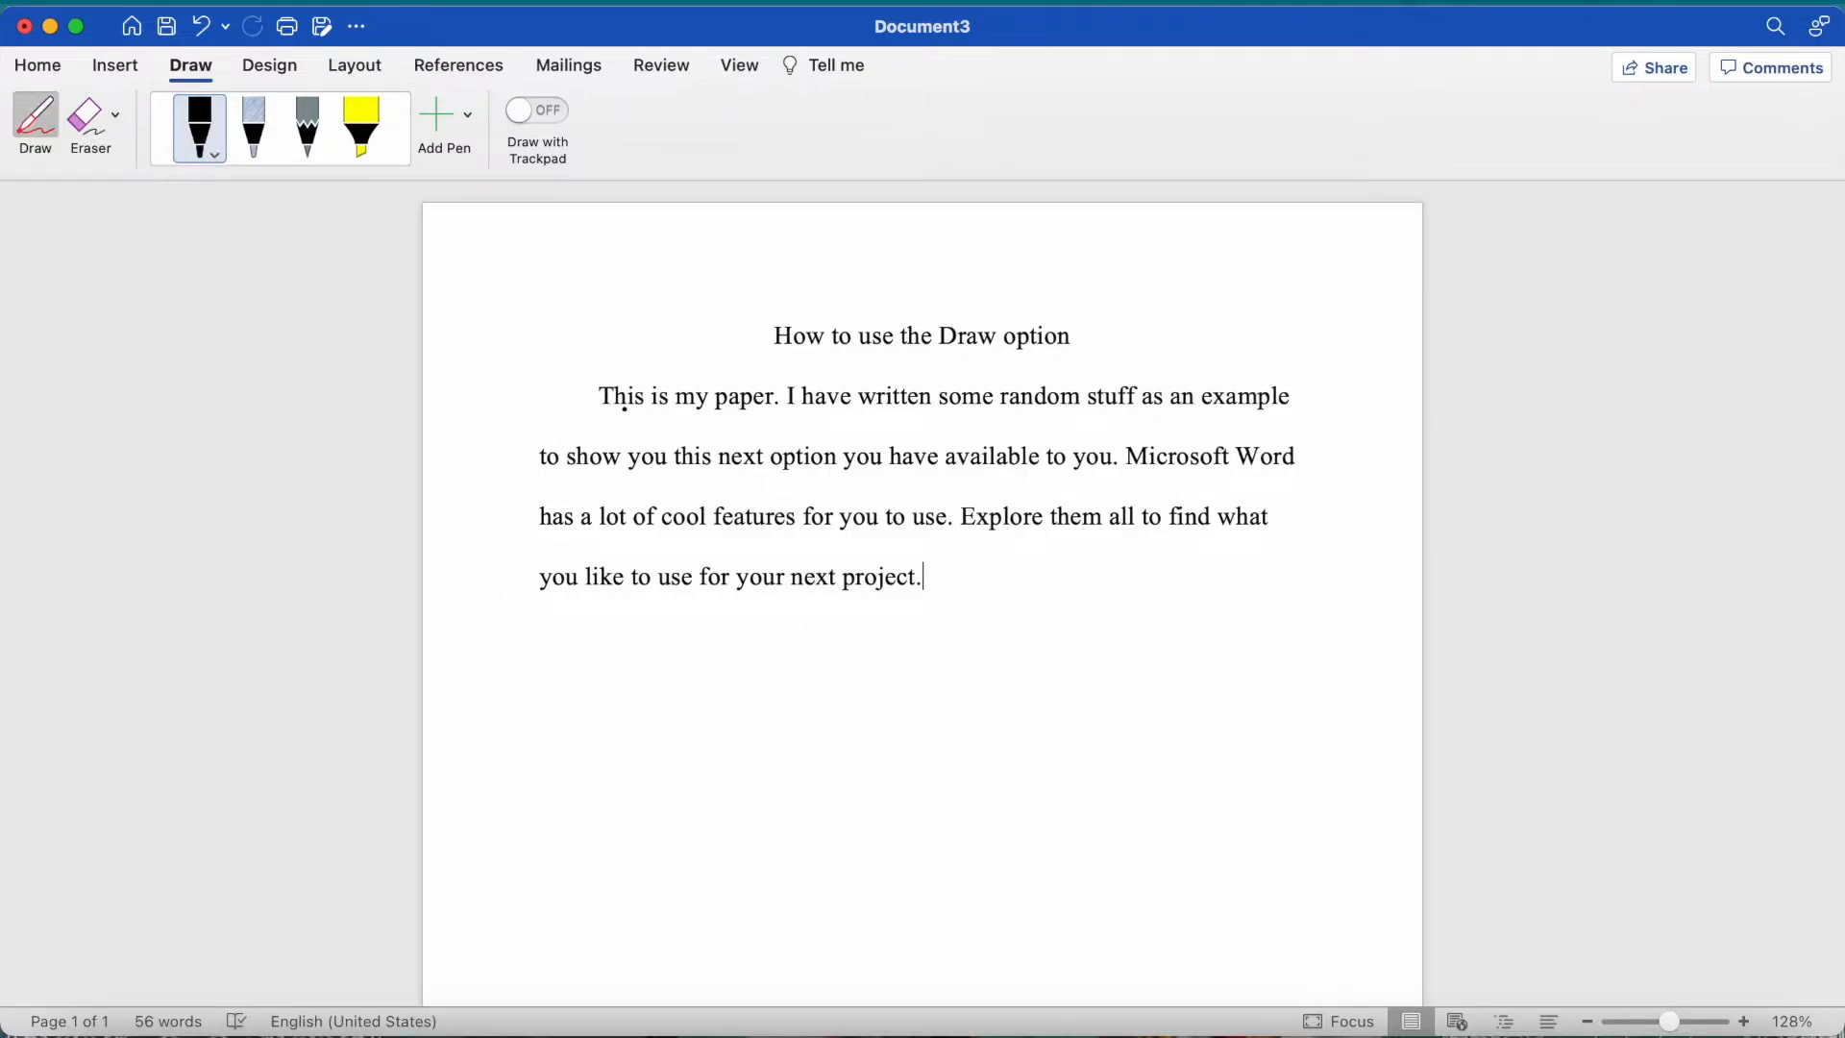
scroll(624, 409, "up", 5)
left_click_drag(653, 309, 1186, 314)
Mark the first line of the paragraph with the yellow highlighter pen
scroll(1186, 315, "down", 1)
left_click(380, 151)
left_click_drag(393, 317, 1438, 308)
left_click_drag(1439, 308, 1558, 323)
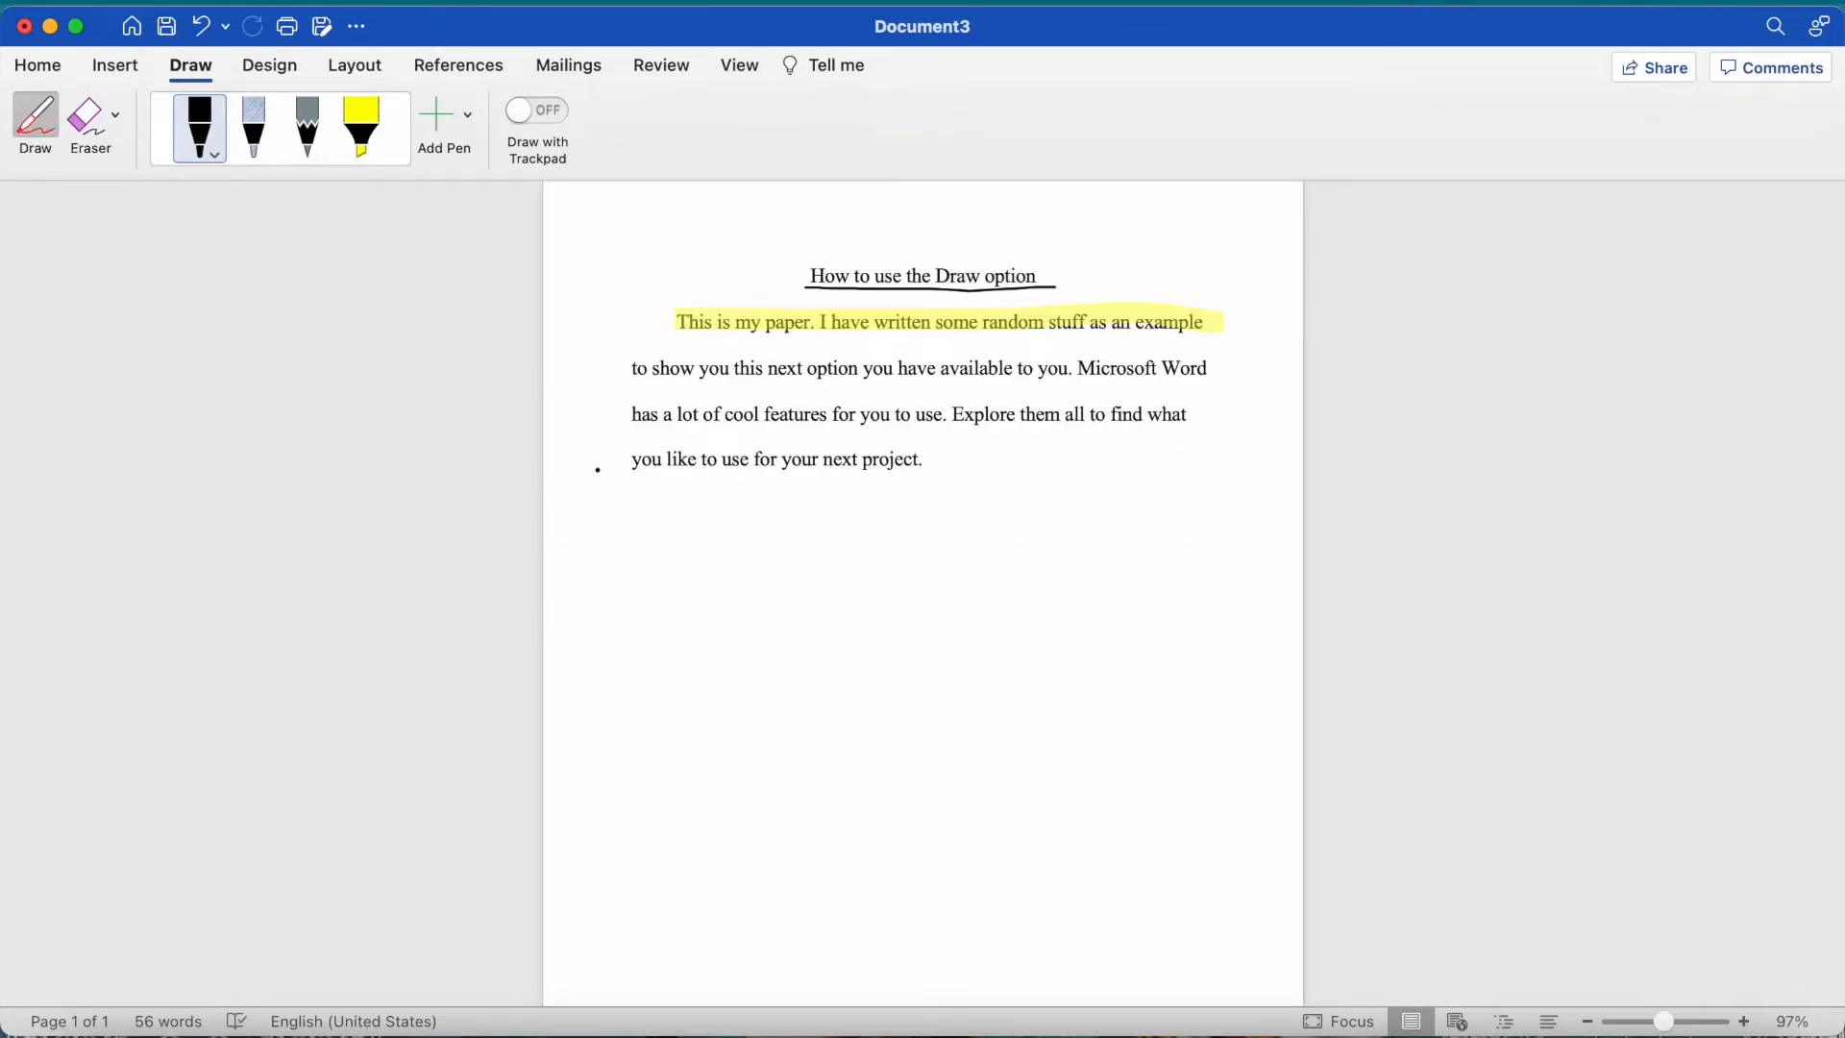
Draw a black X with a signature line below the paragraph and sign freehand above the line
left_click_drag(649, 565, 626, 597)
mouse_move(628, 522)
left_mouse_down()
mouse_move(691, 602)
mouse_move(1217, 585)
left_mouse_up()
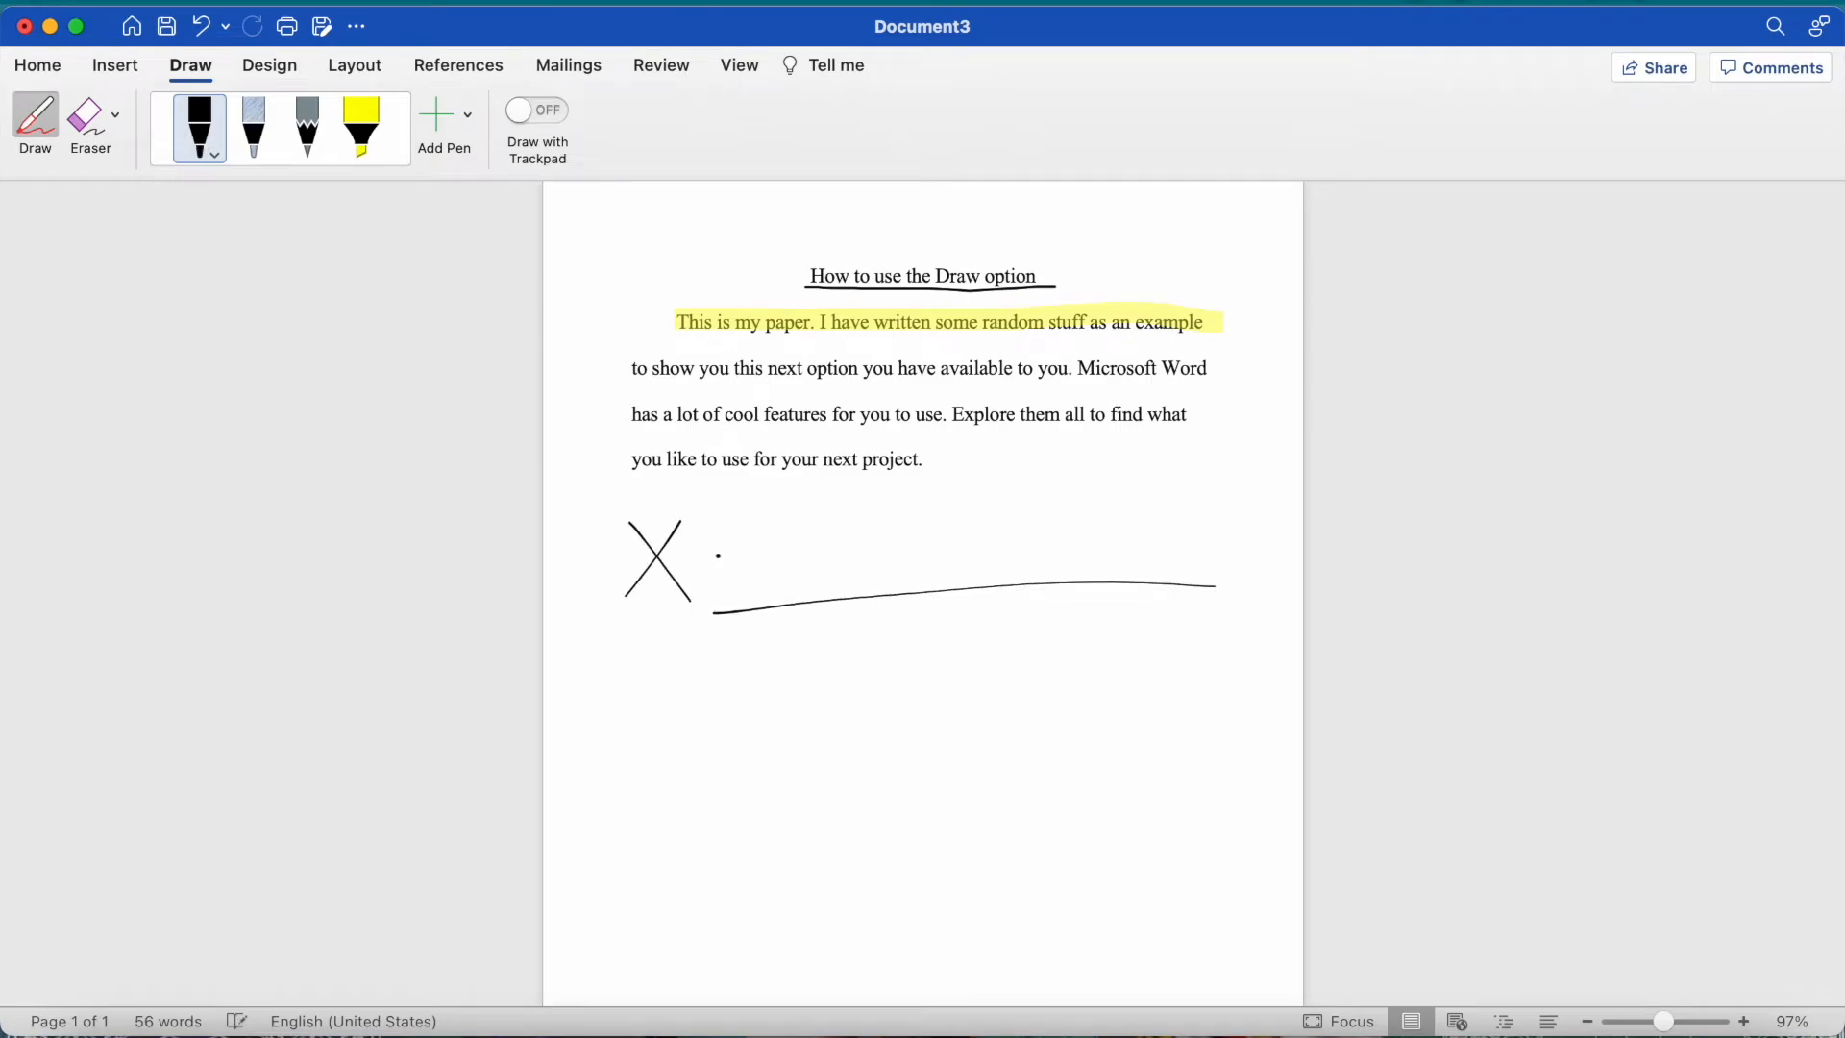
left_click_drag(782, 535, 1083, 550)
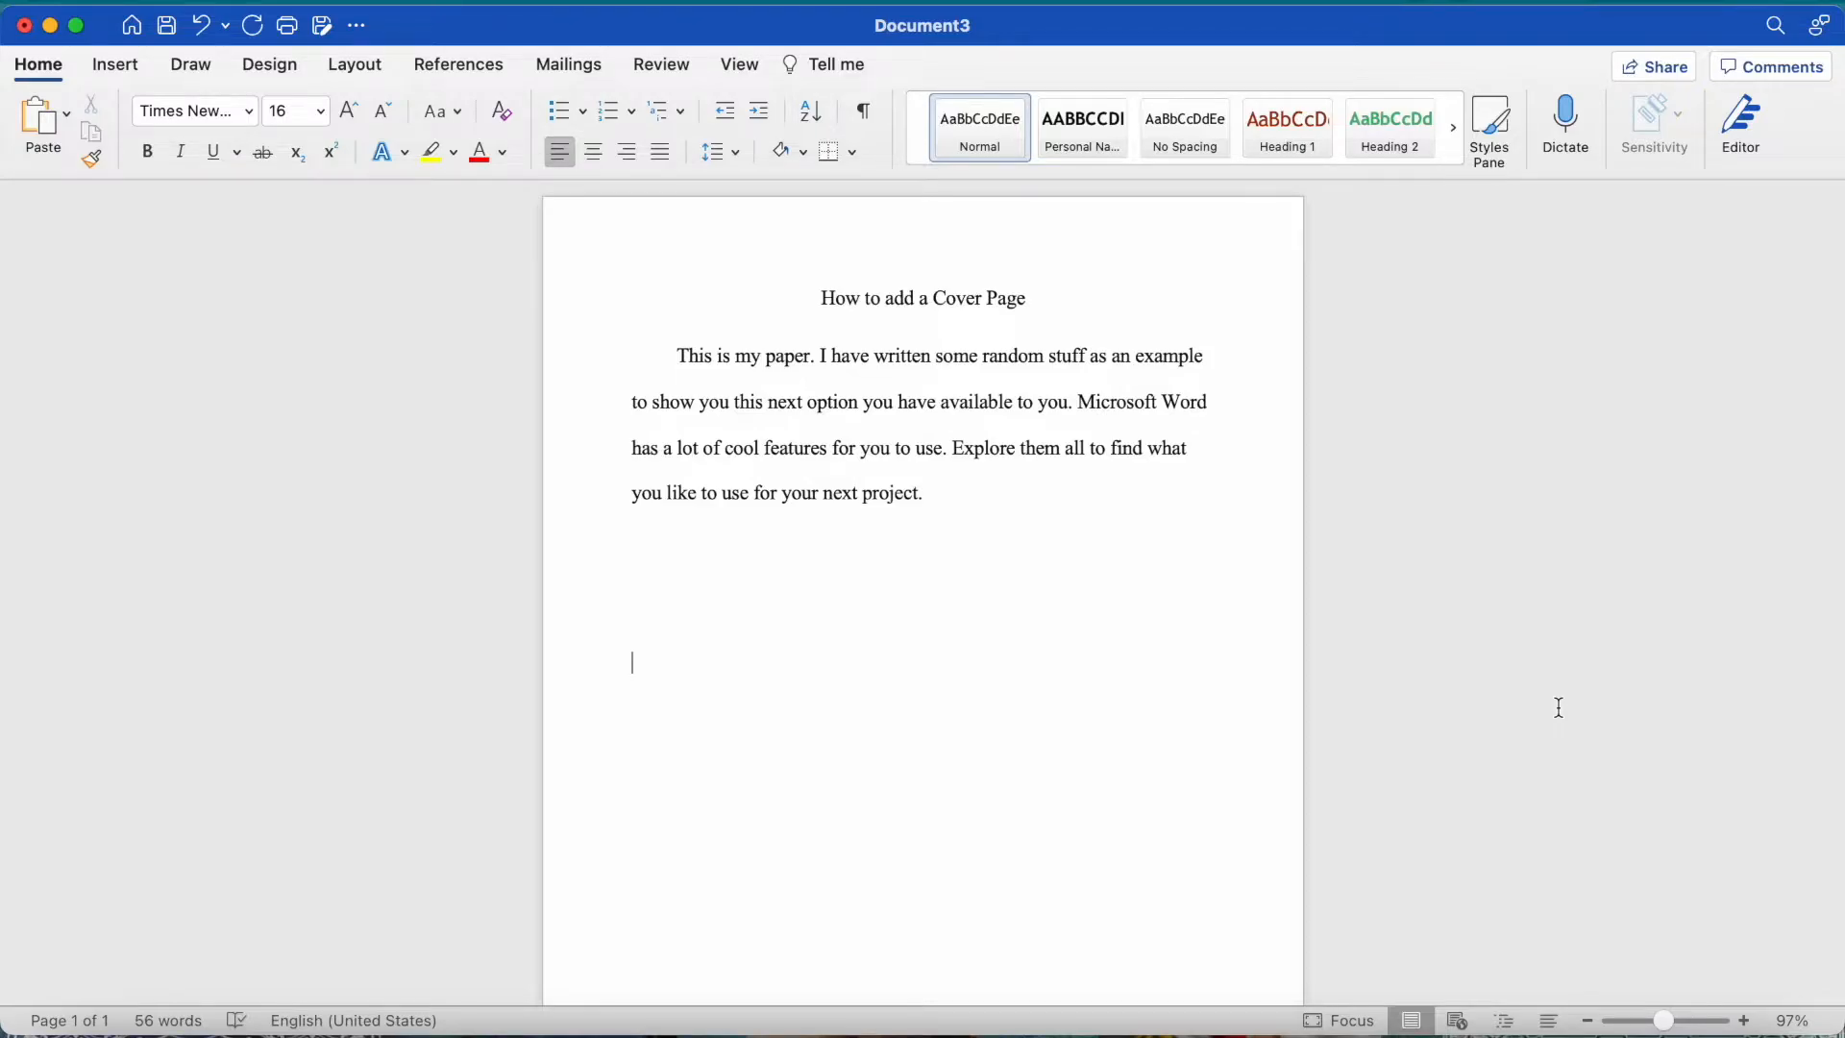
Insert the built-in Feathered cover page into the document titled "How to add a Cover Page"
left_click(116, 65)
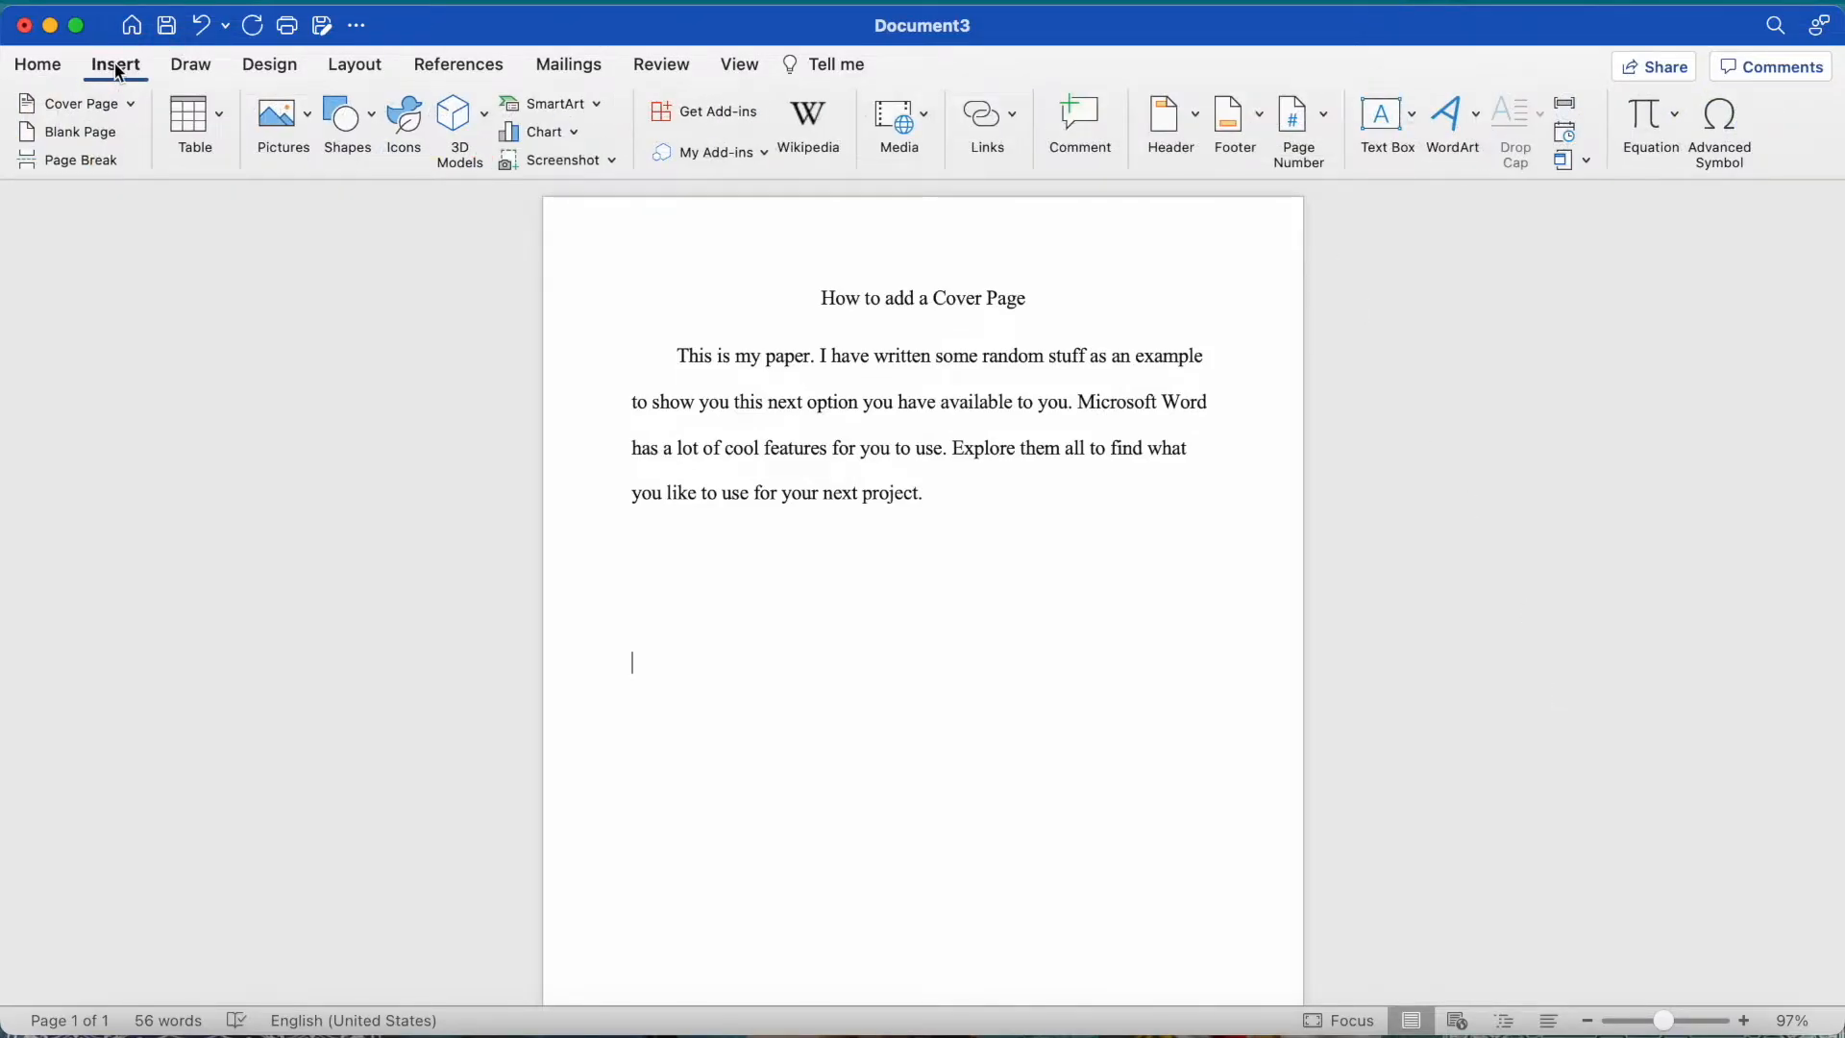
left_click(132, 101)
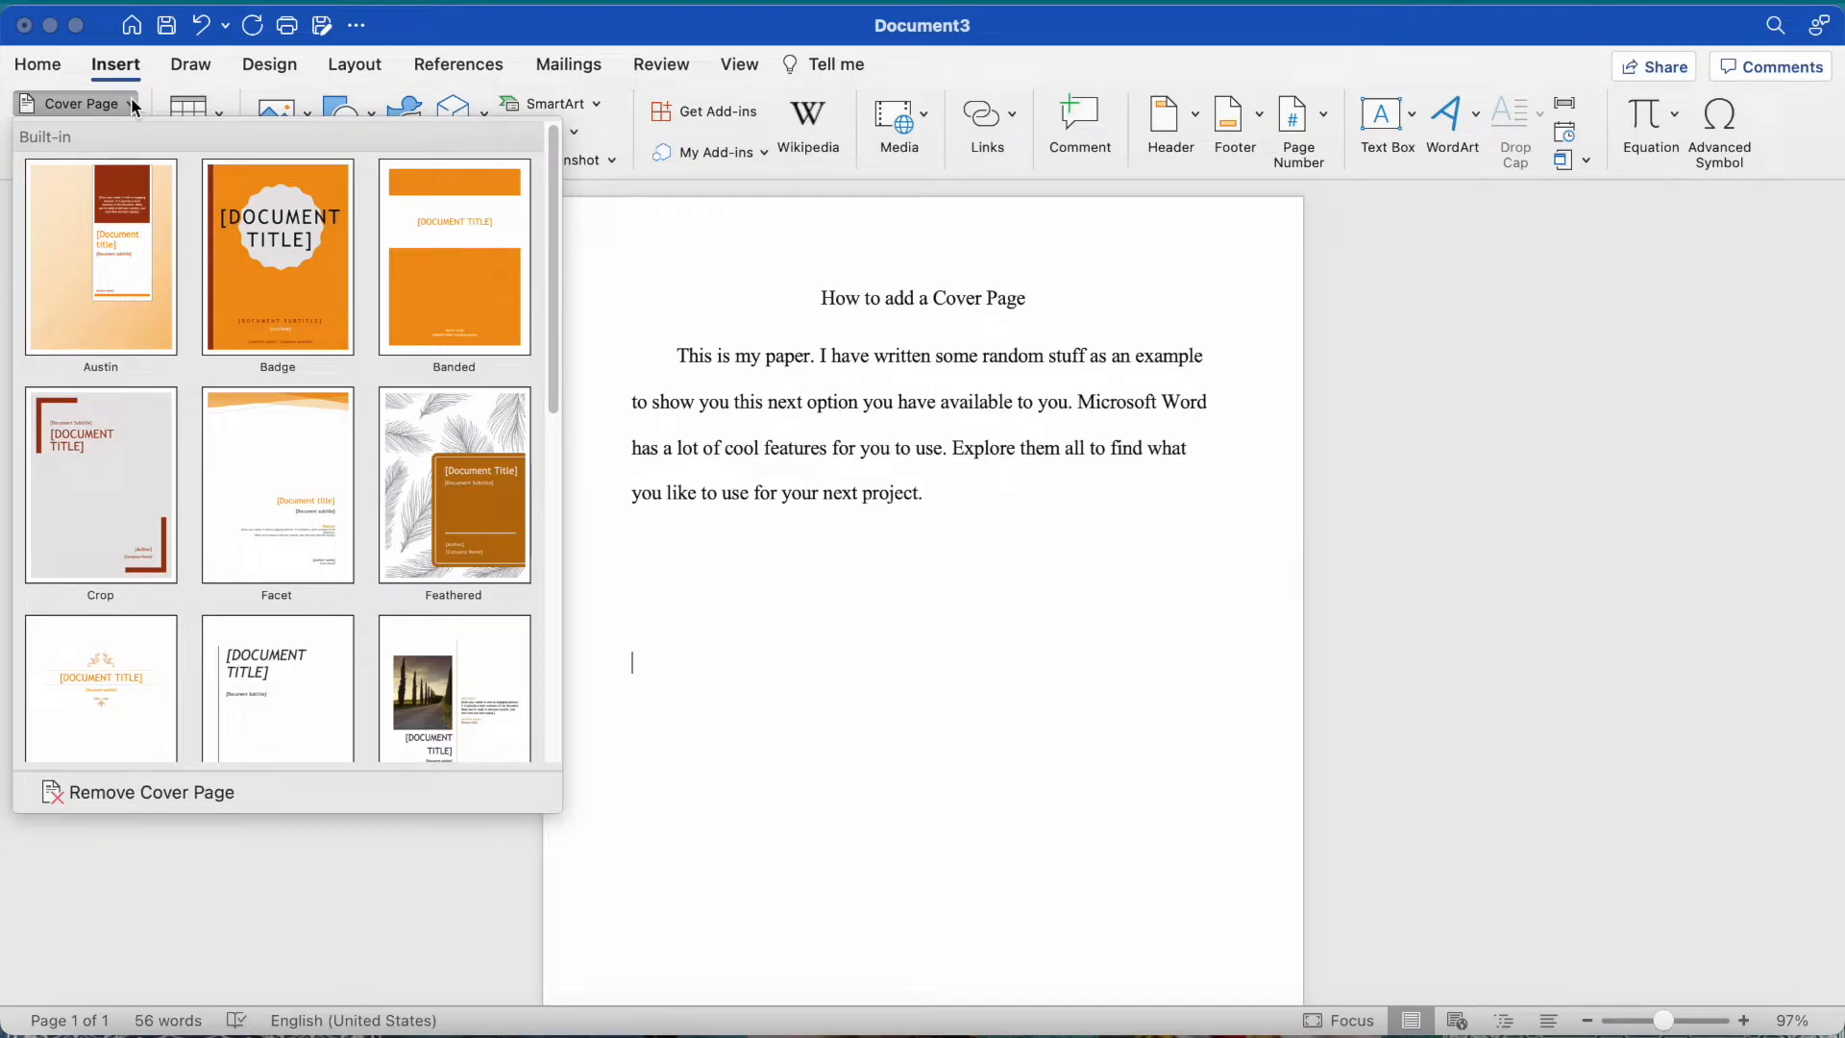
scroll(183, 315, "down", 5)
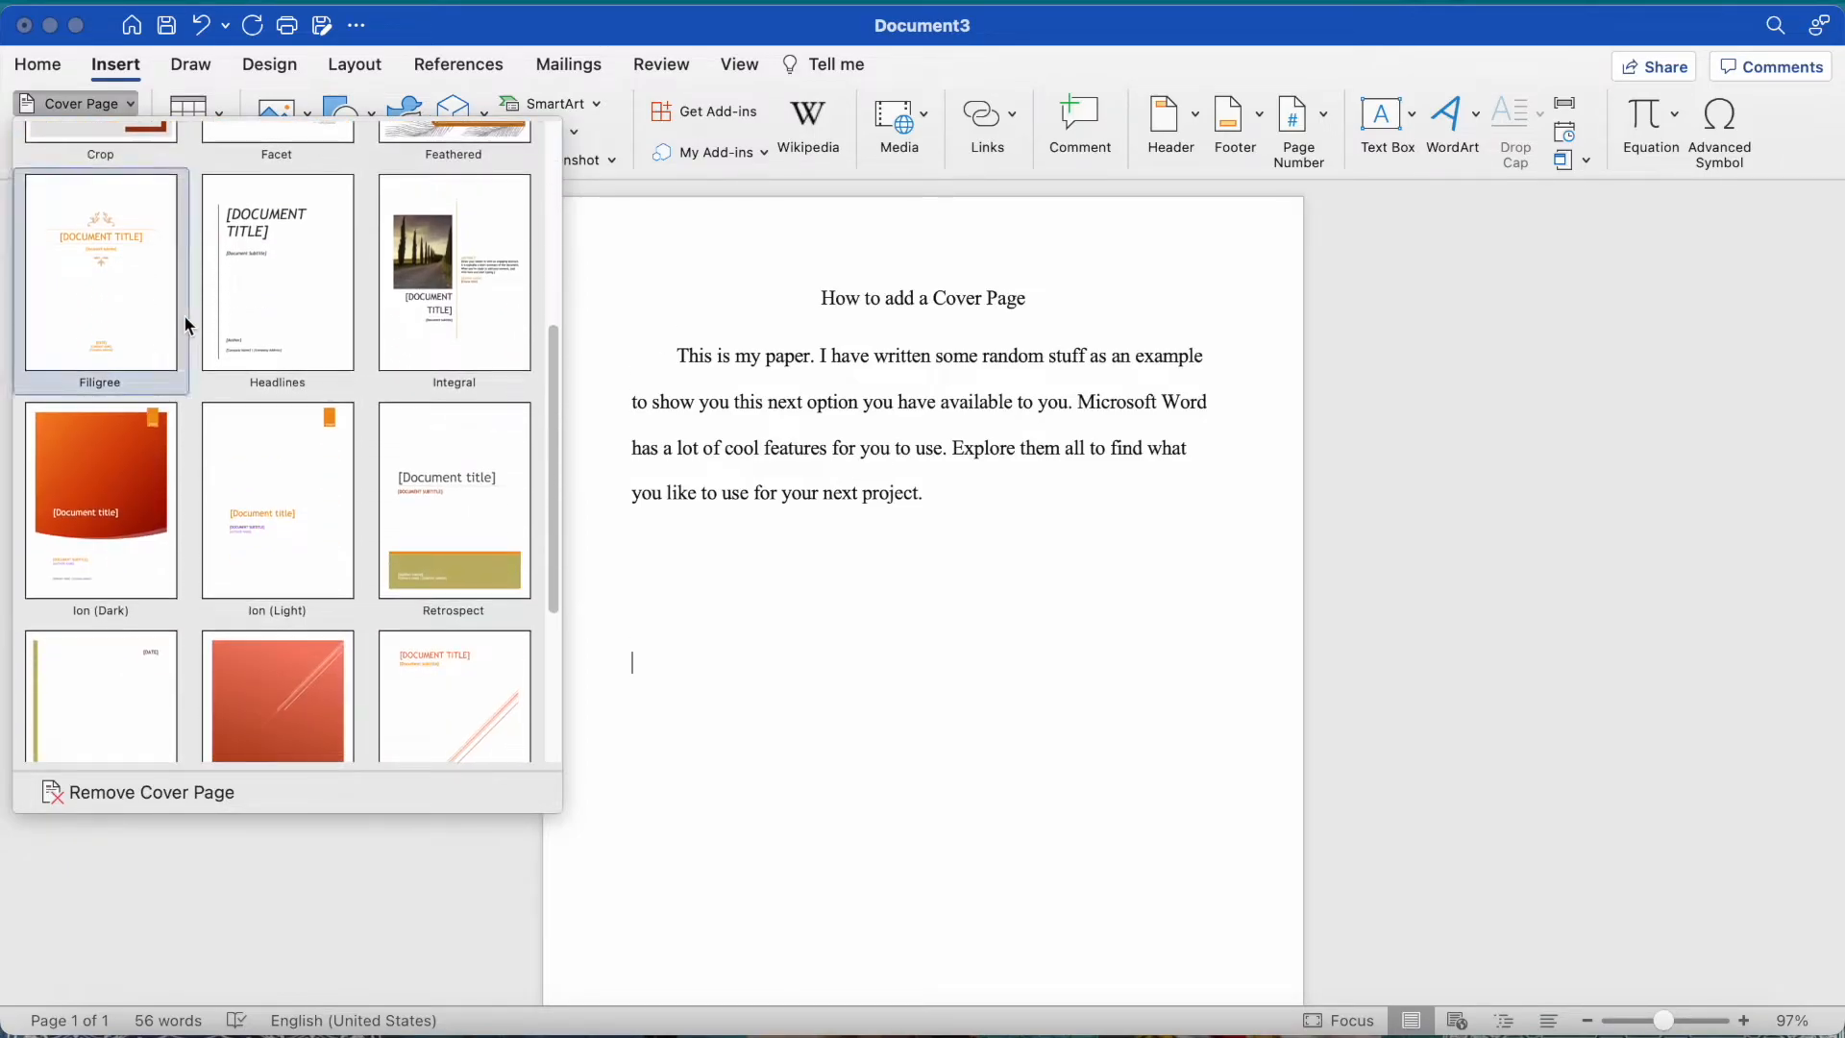
scroll(185, 324, "down", 3)
scroll(185, 324, "up", 7)
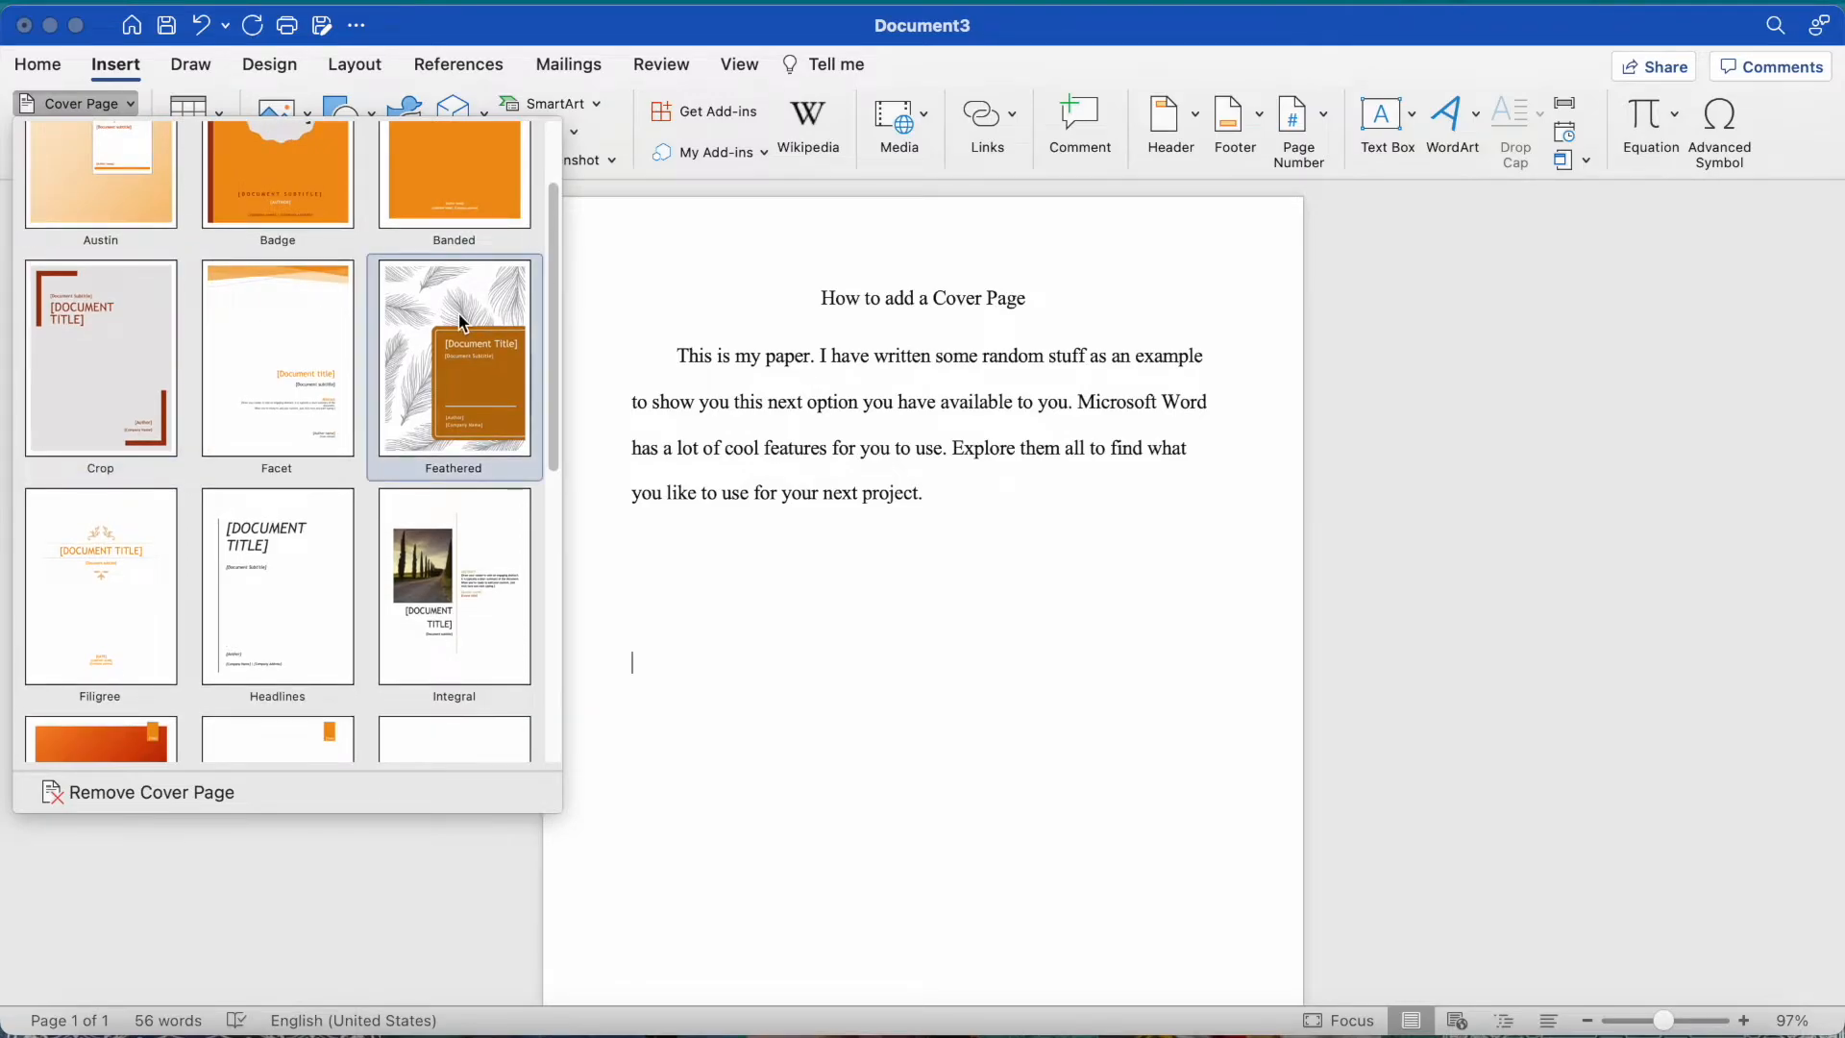
left_click(463, 322)
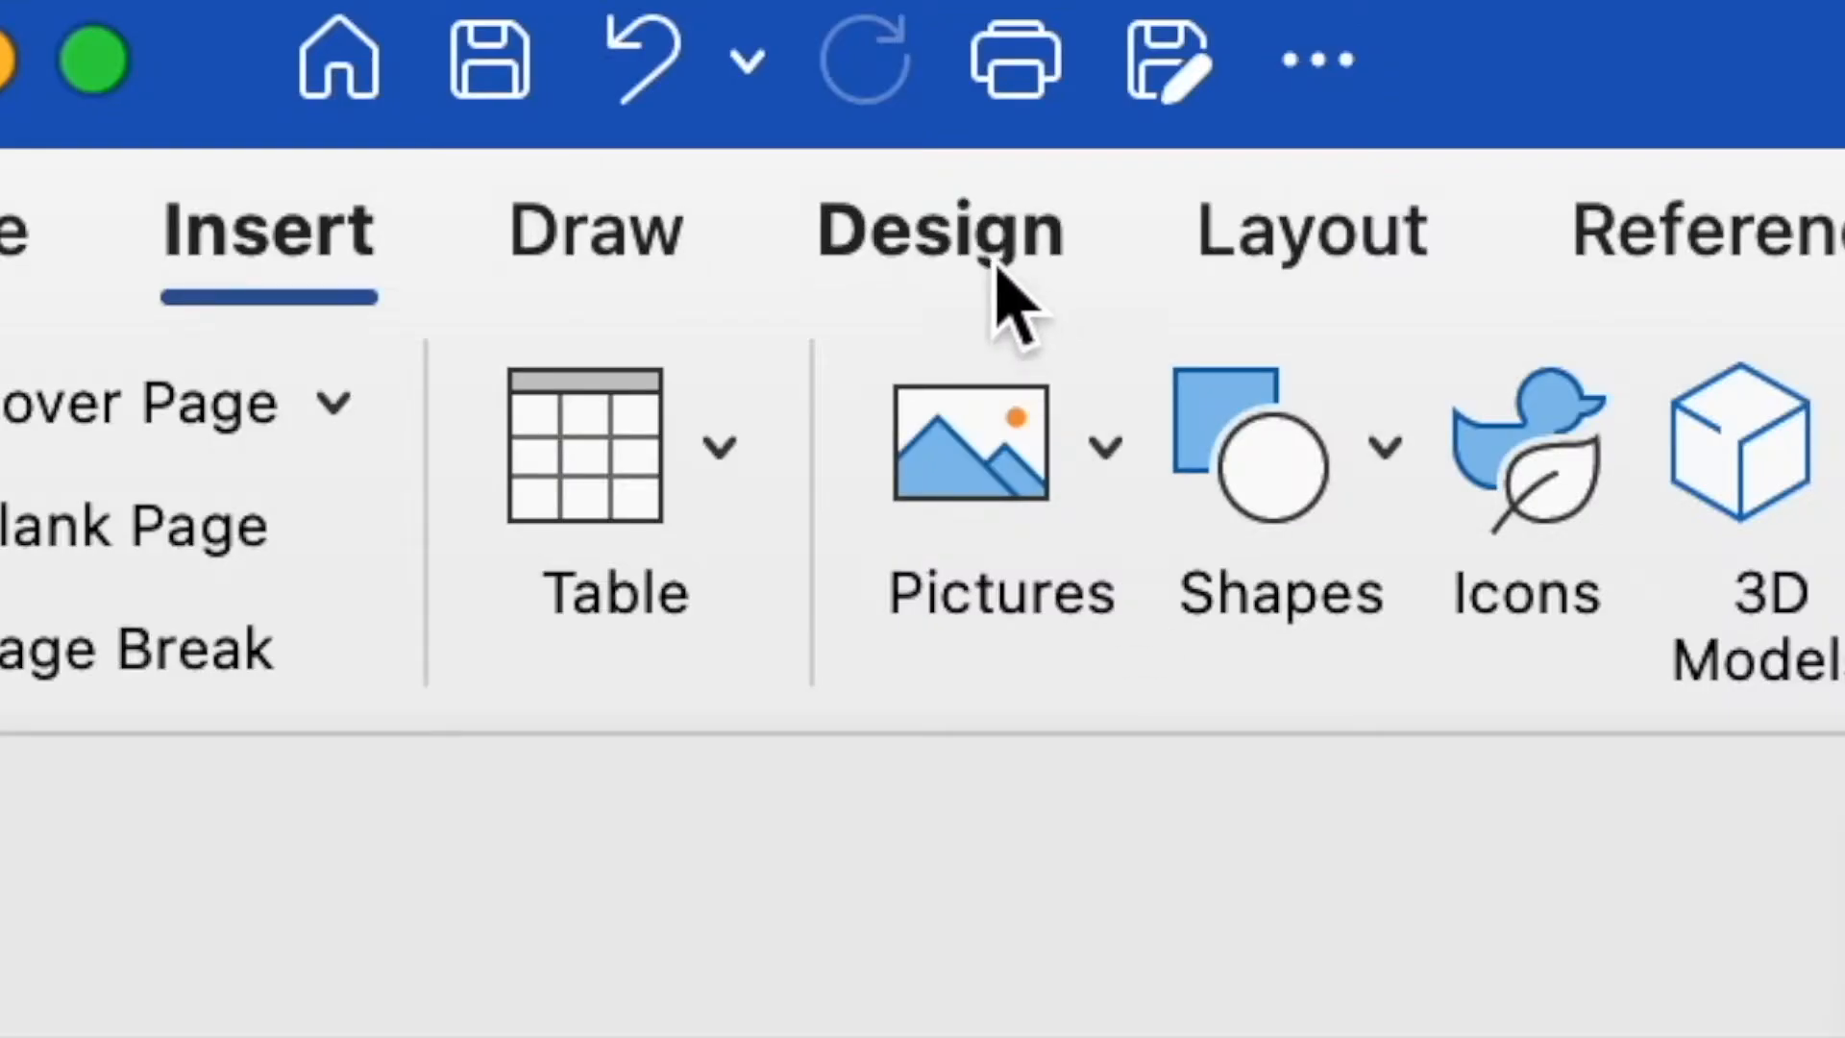
Try purple, orange and black theme colors as the page color of the document titled "How to change the Color of the Page"
left_click(274, 66)
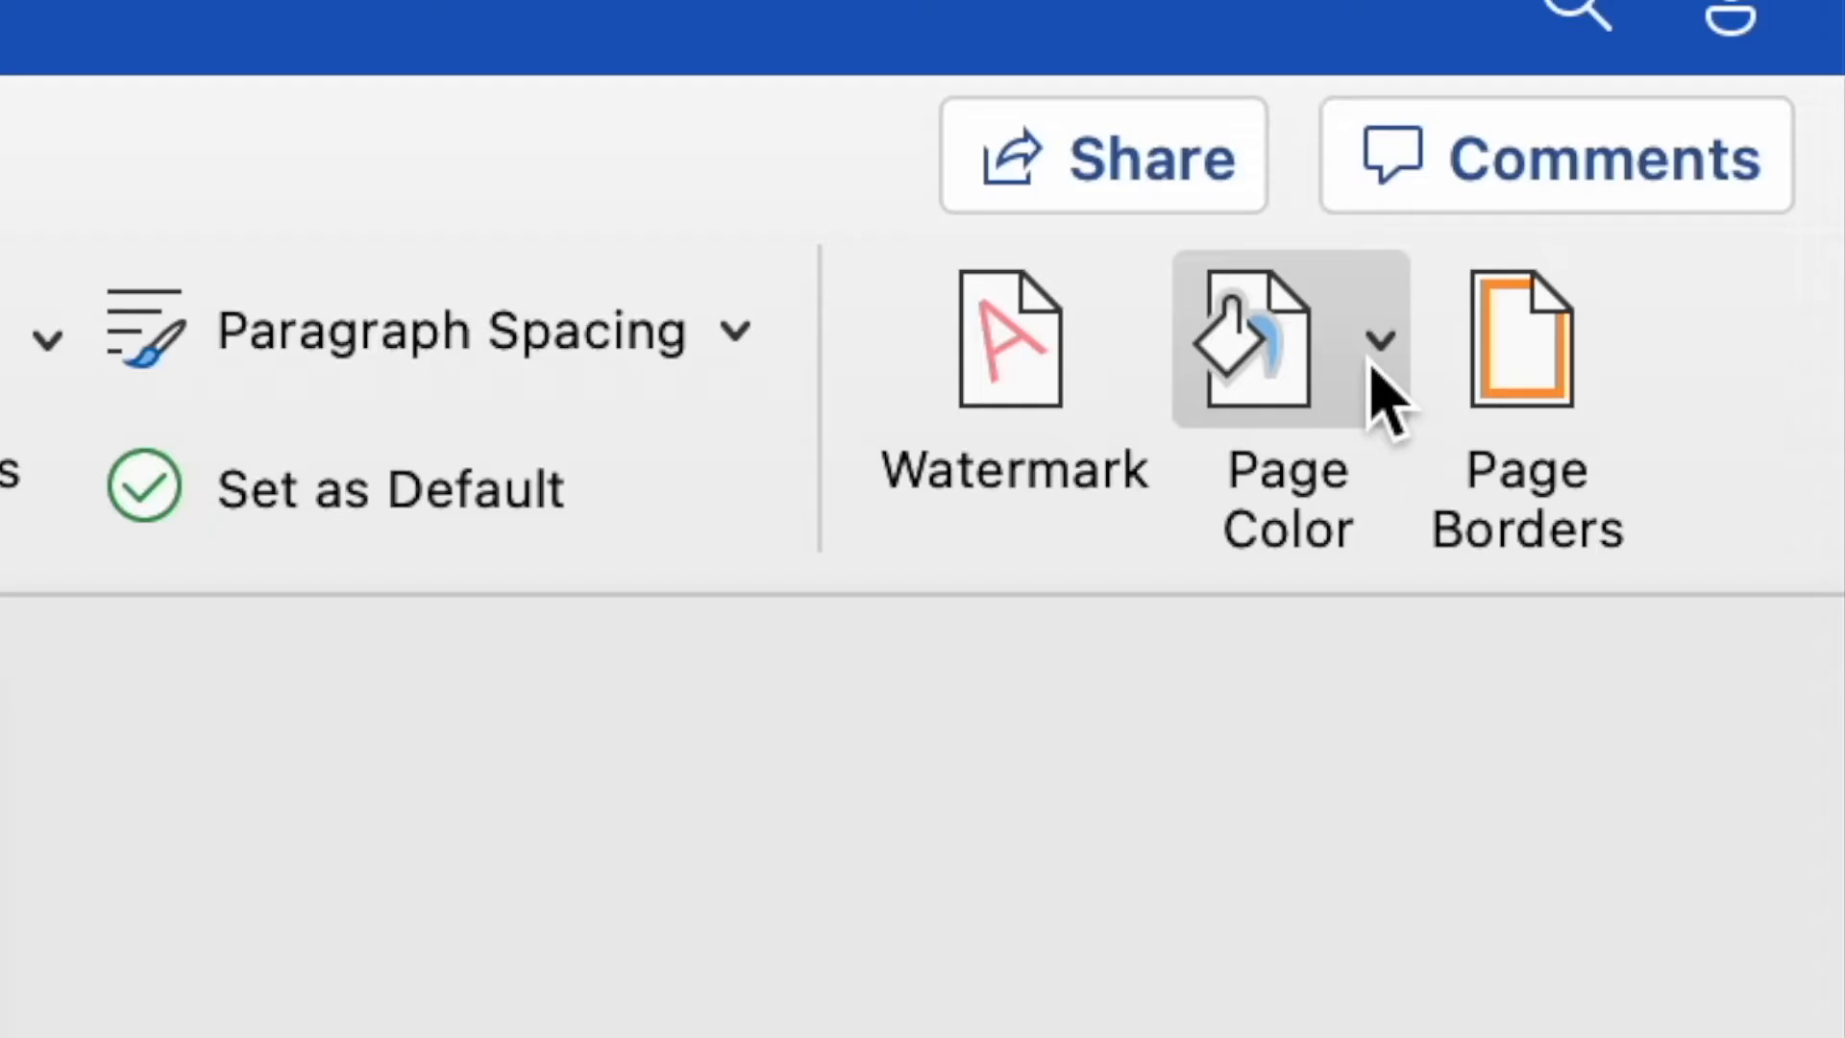
left_click(1382, 358)
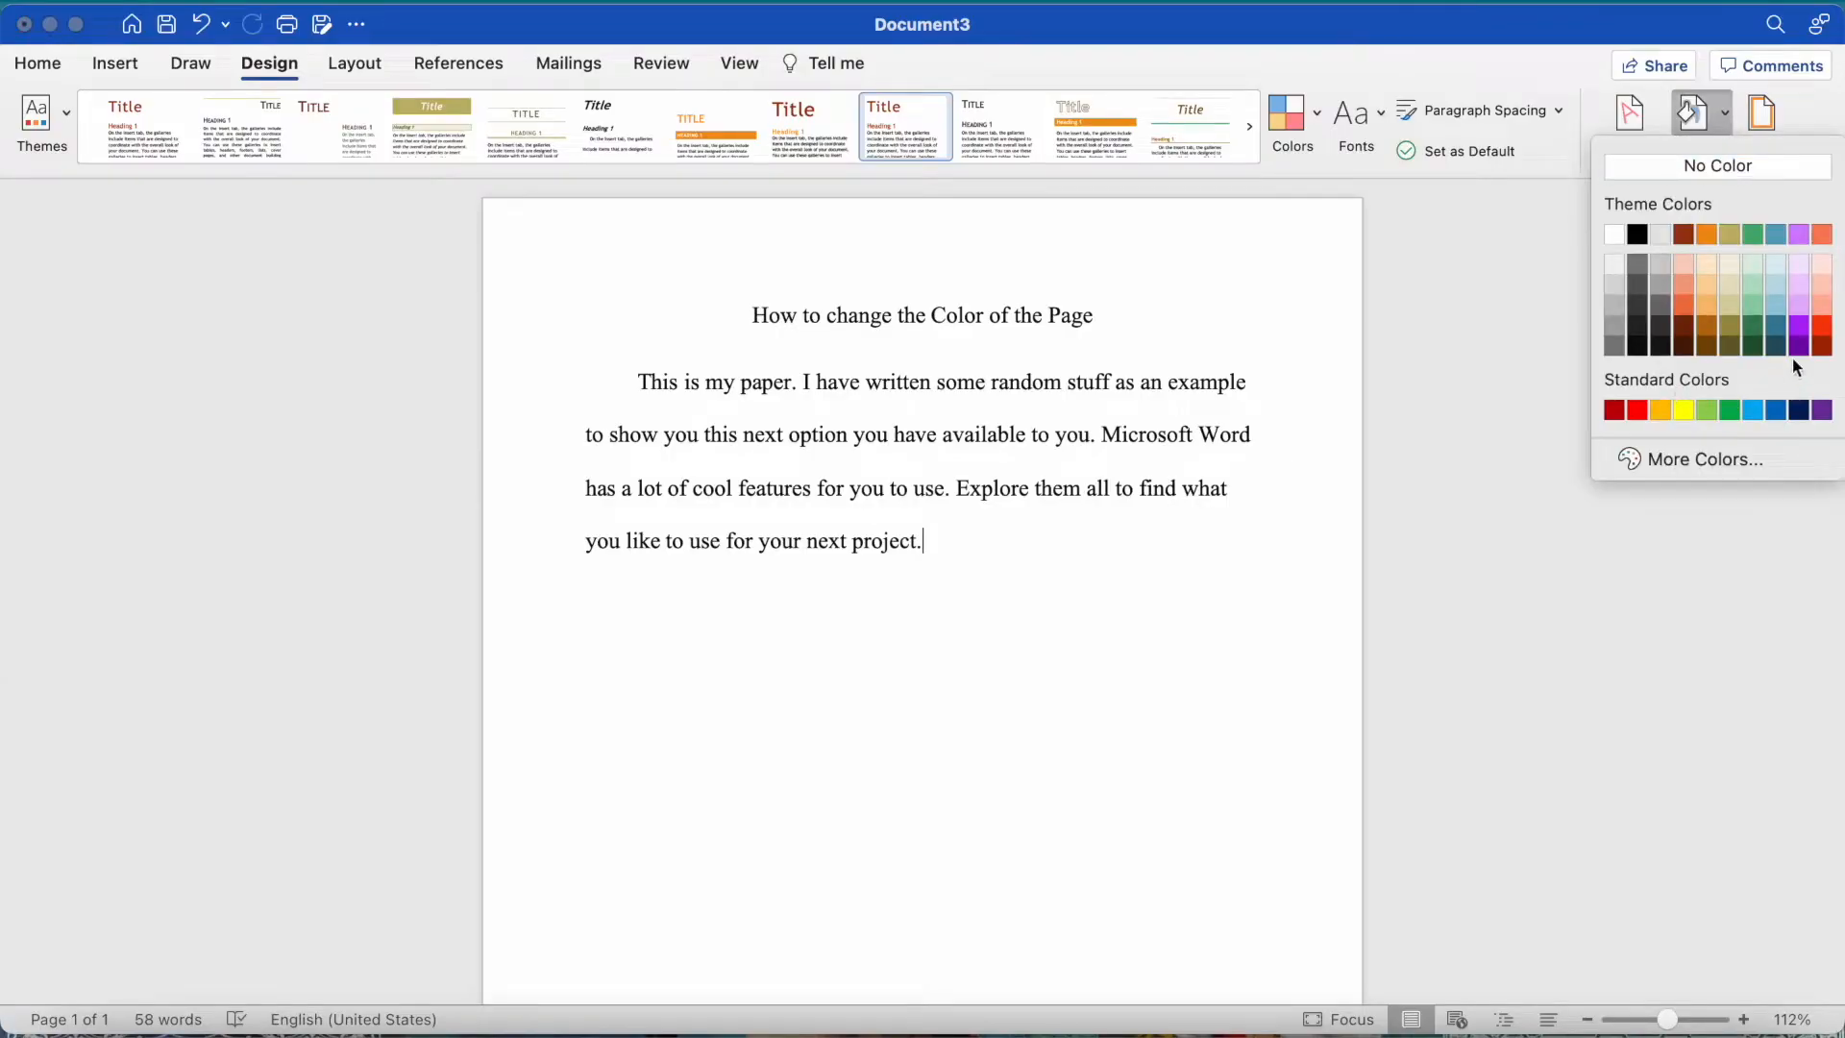
left_click(1801, 234)
left_click(1724, 117)
left_click(1708, 233)
left_click(1726, 117)
left_click(1645, 227)
Try the lightest tint of the dark red theme color on the page, settling on its orange-red tint
left_click(1724, 119)
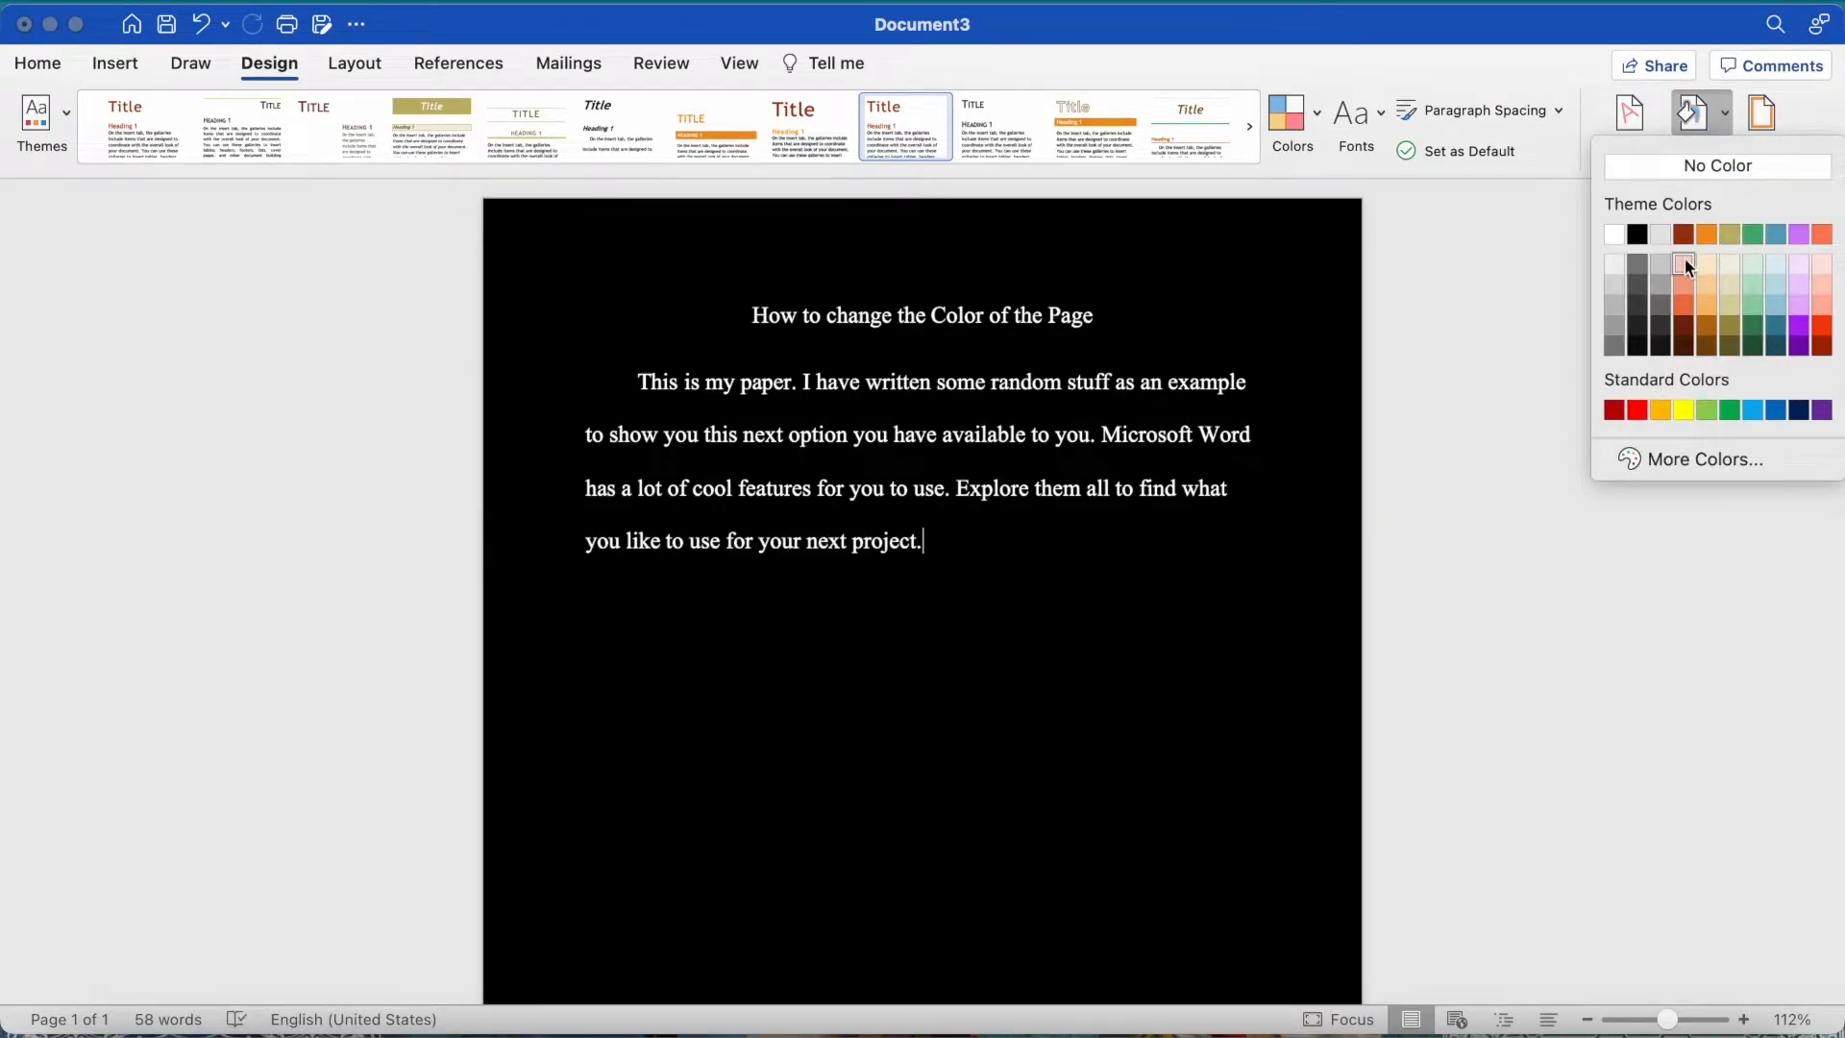
left_click(1684, 261)
left_click(1722, 113)
left_click(1684, 307)
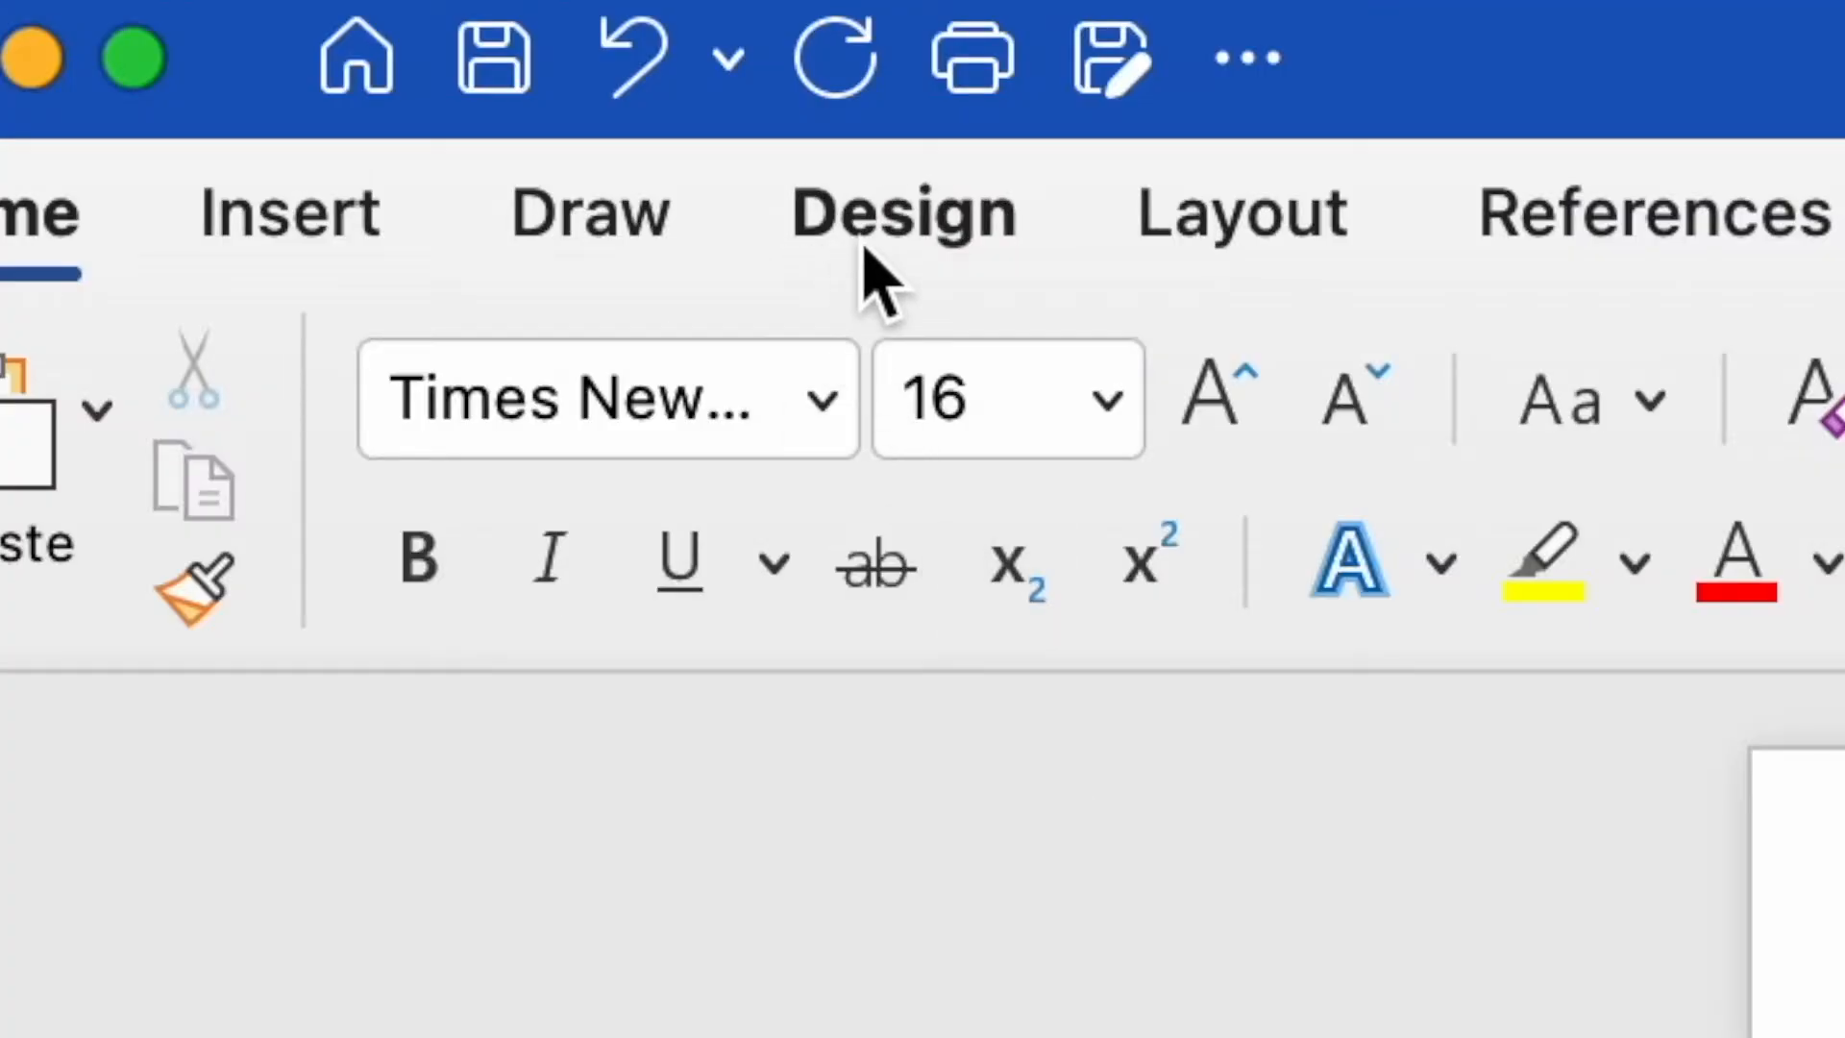
Open the page border settings for the document and choose the Box setting
left_click(260, 65)
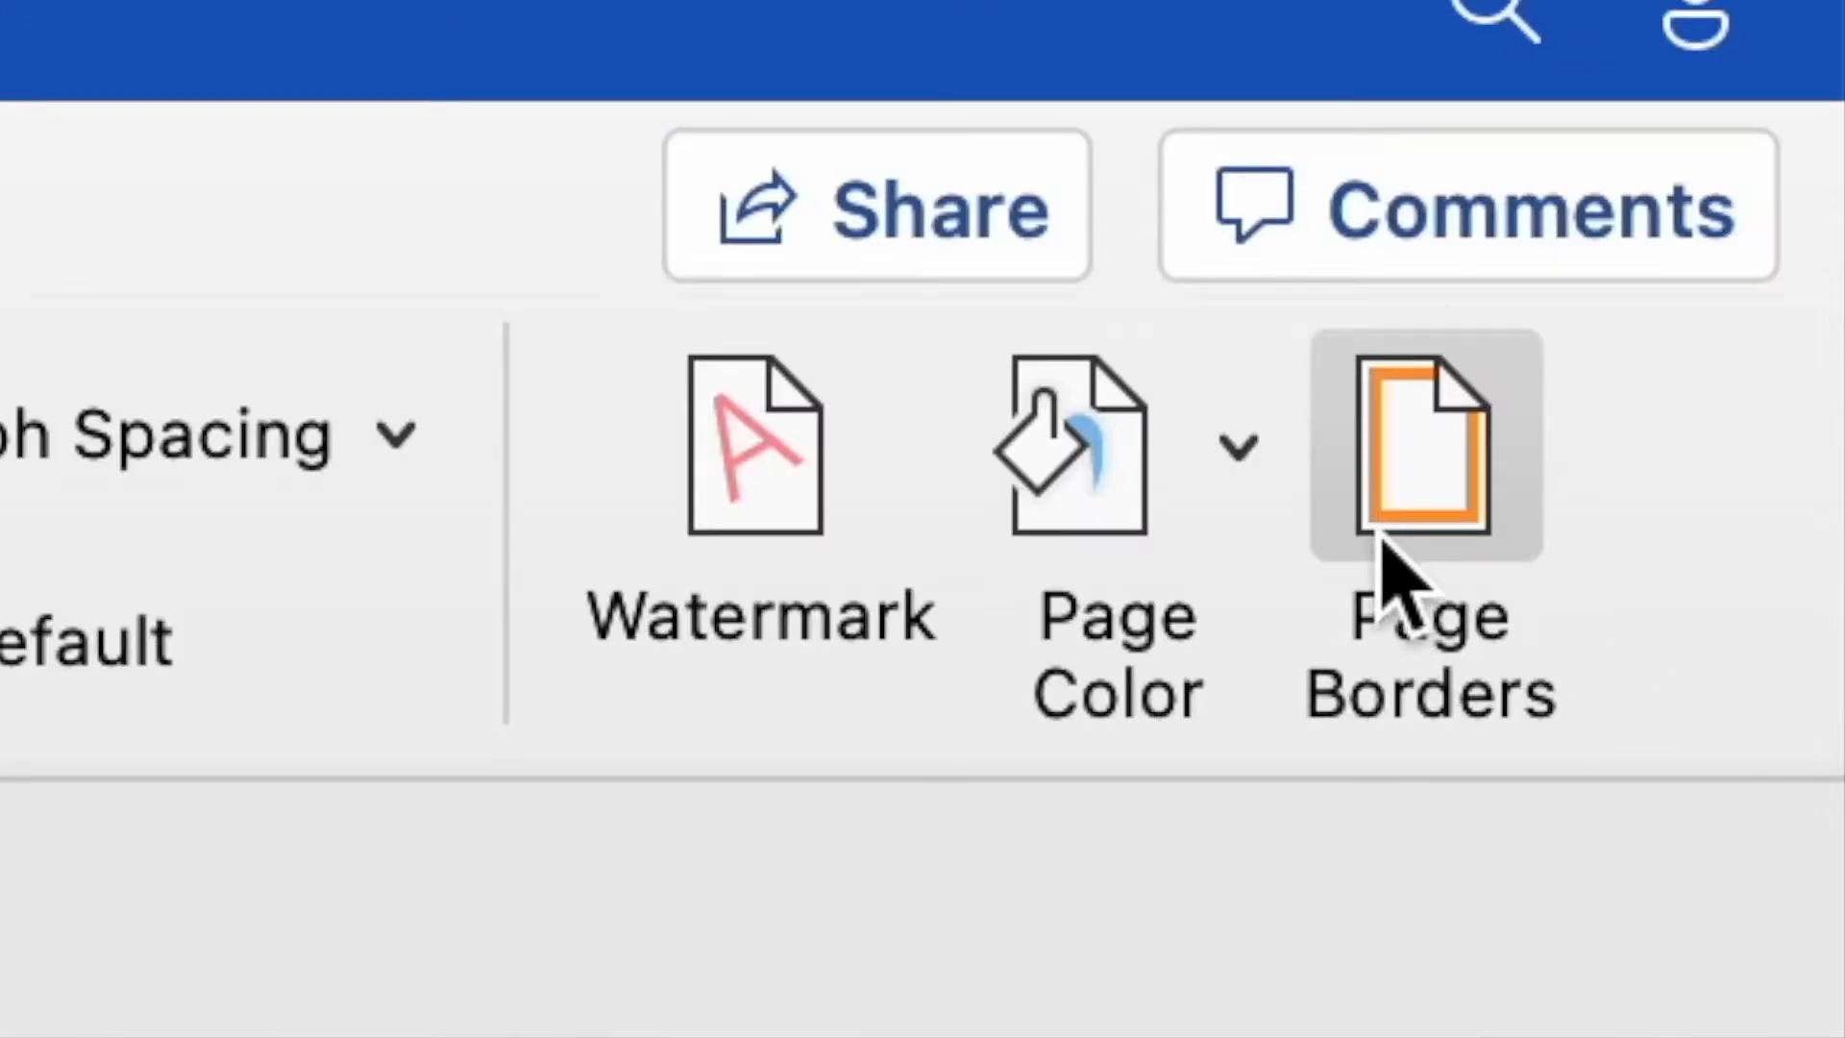
left_click(1766, 129)
scroll(657, 453, "down", 10)
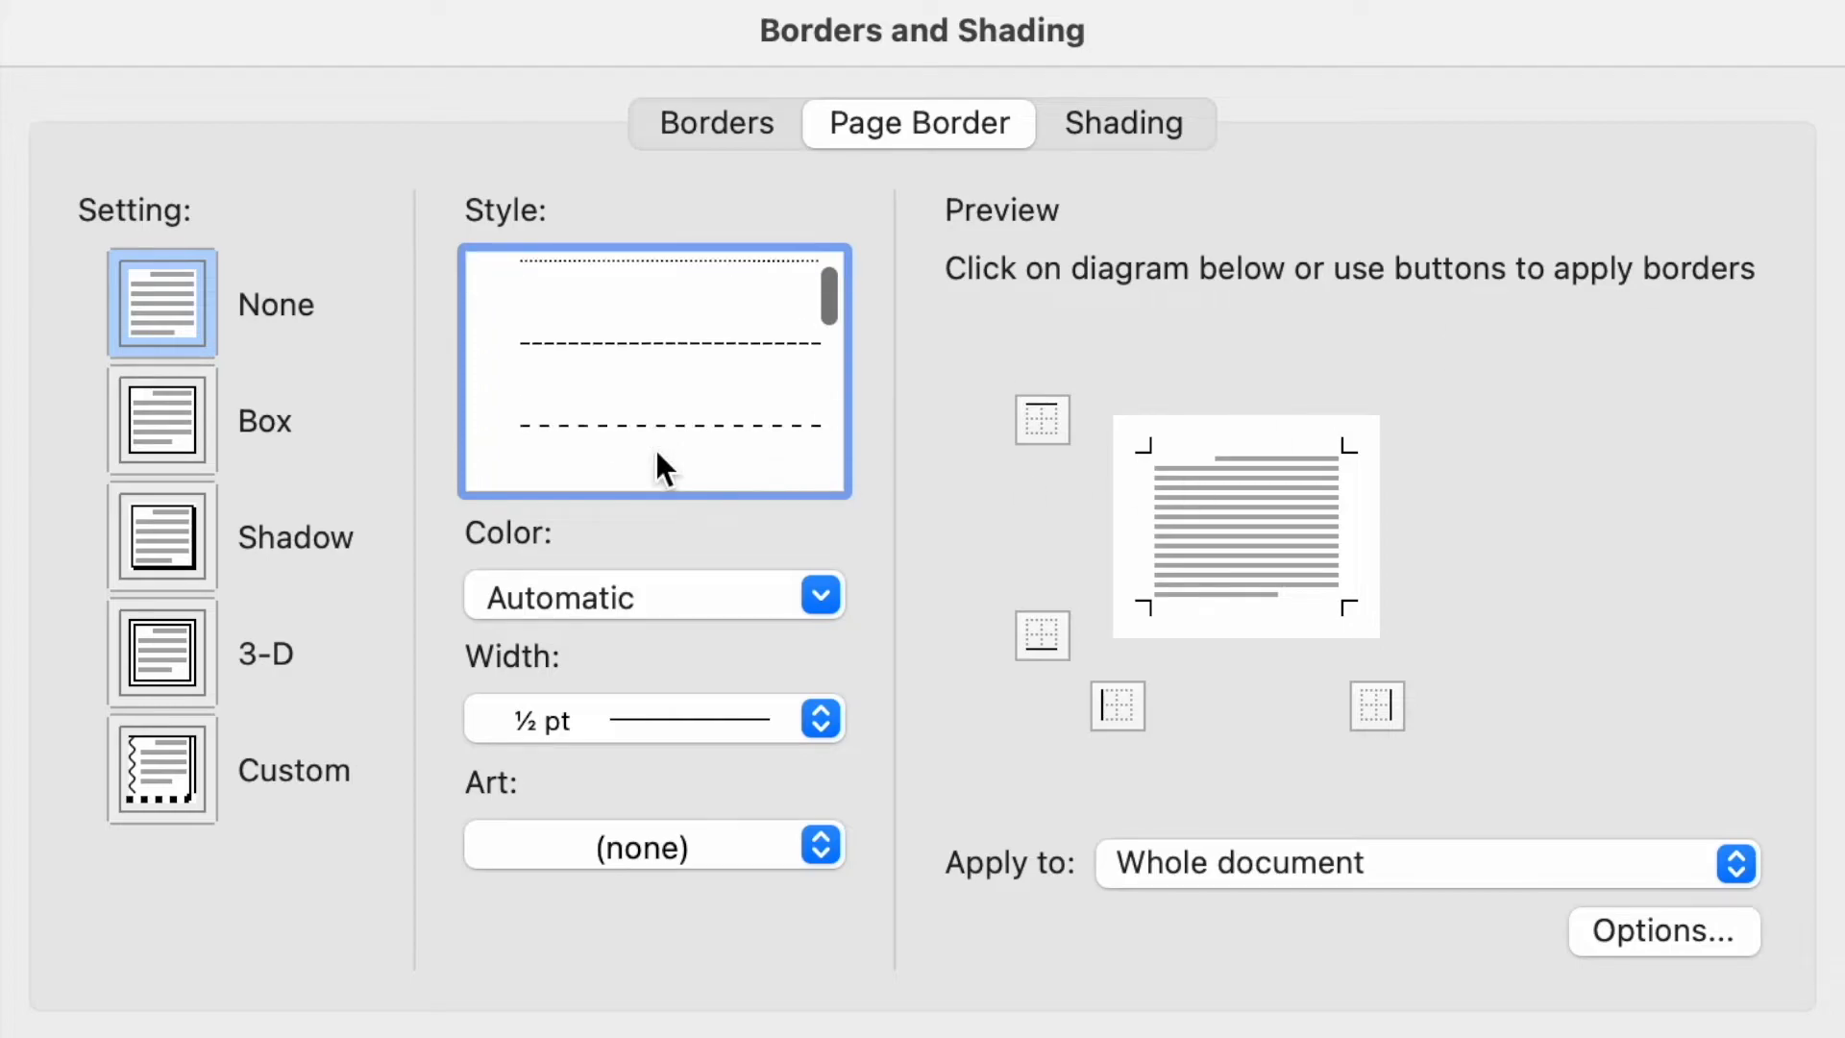
scroll(656, 452, "up", 10)
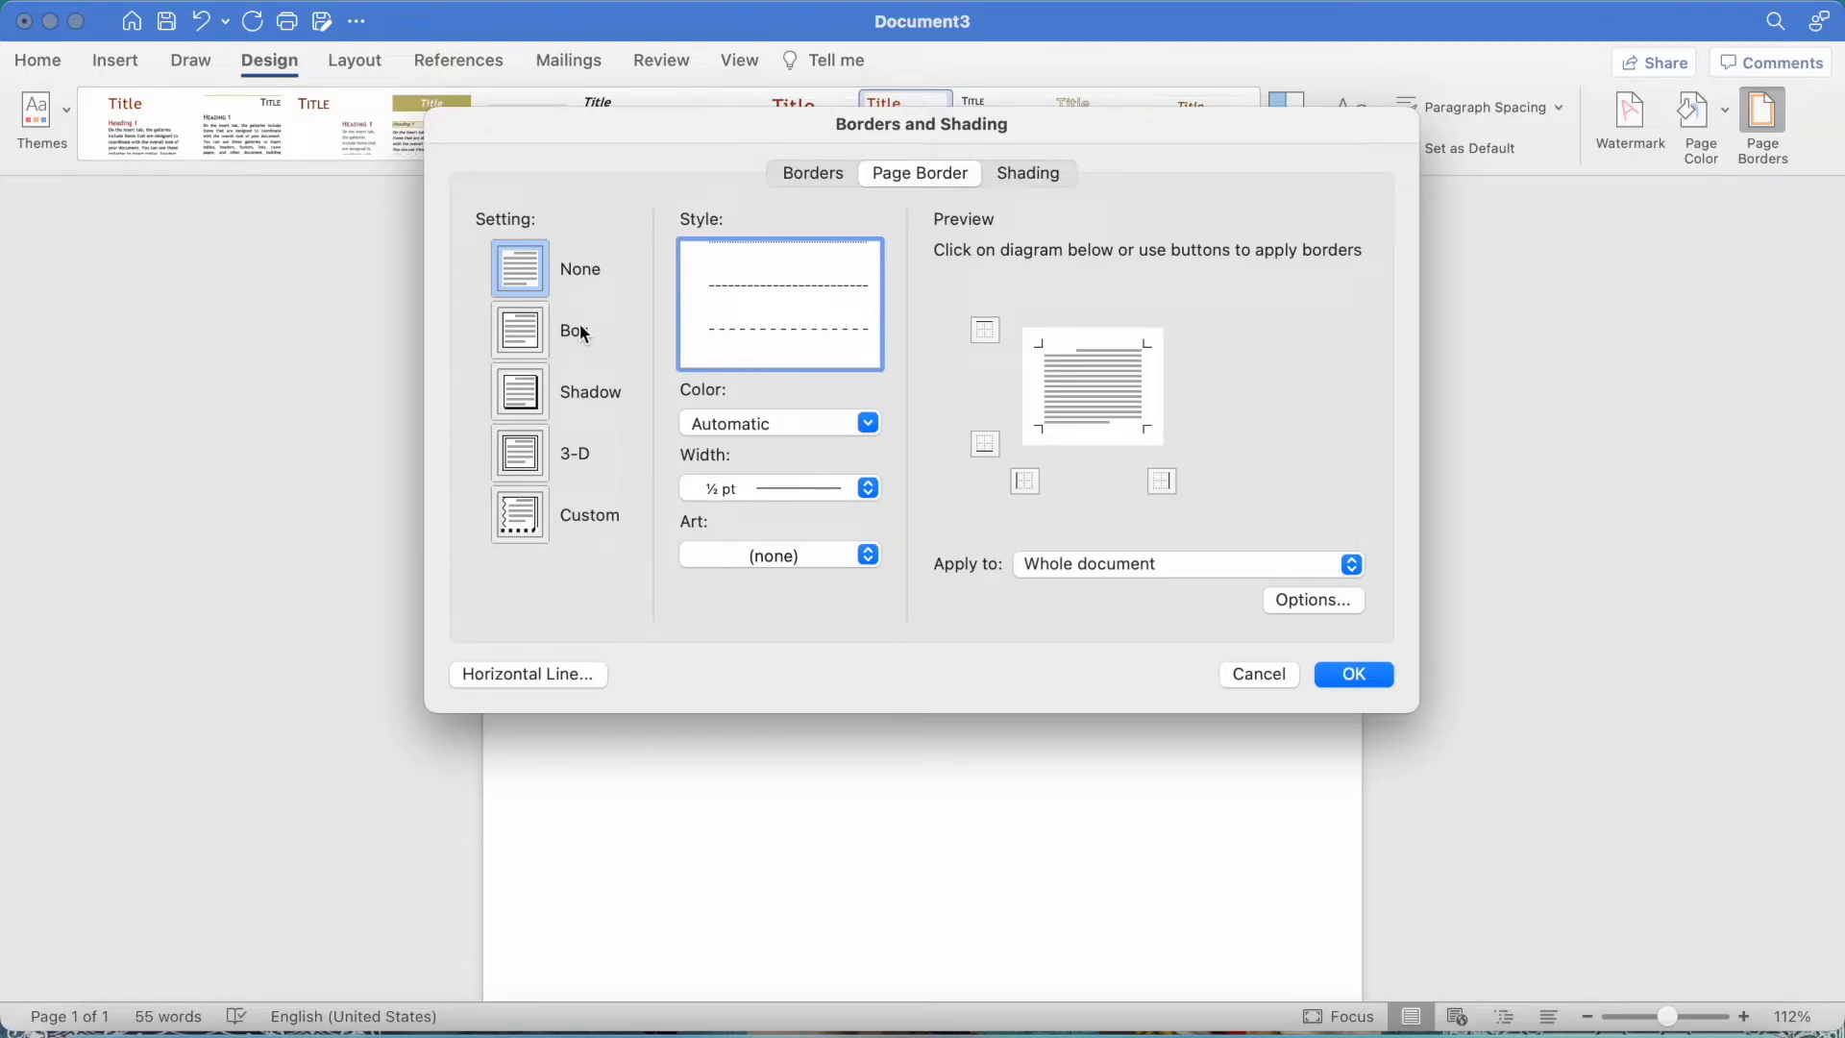
left_click(584, 334)
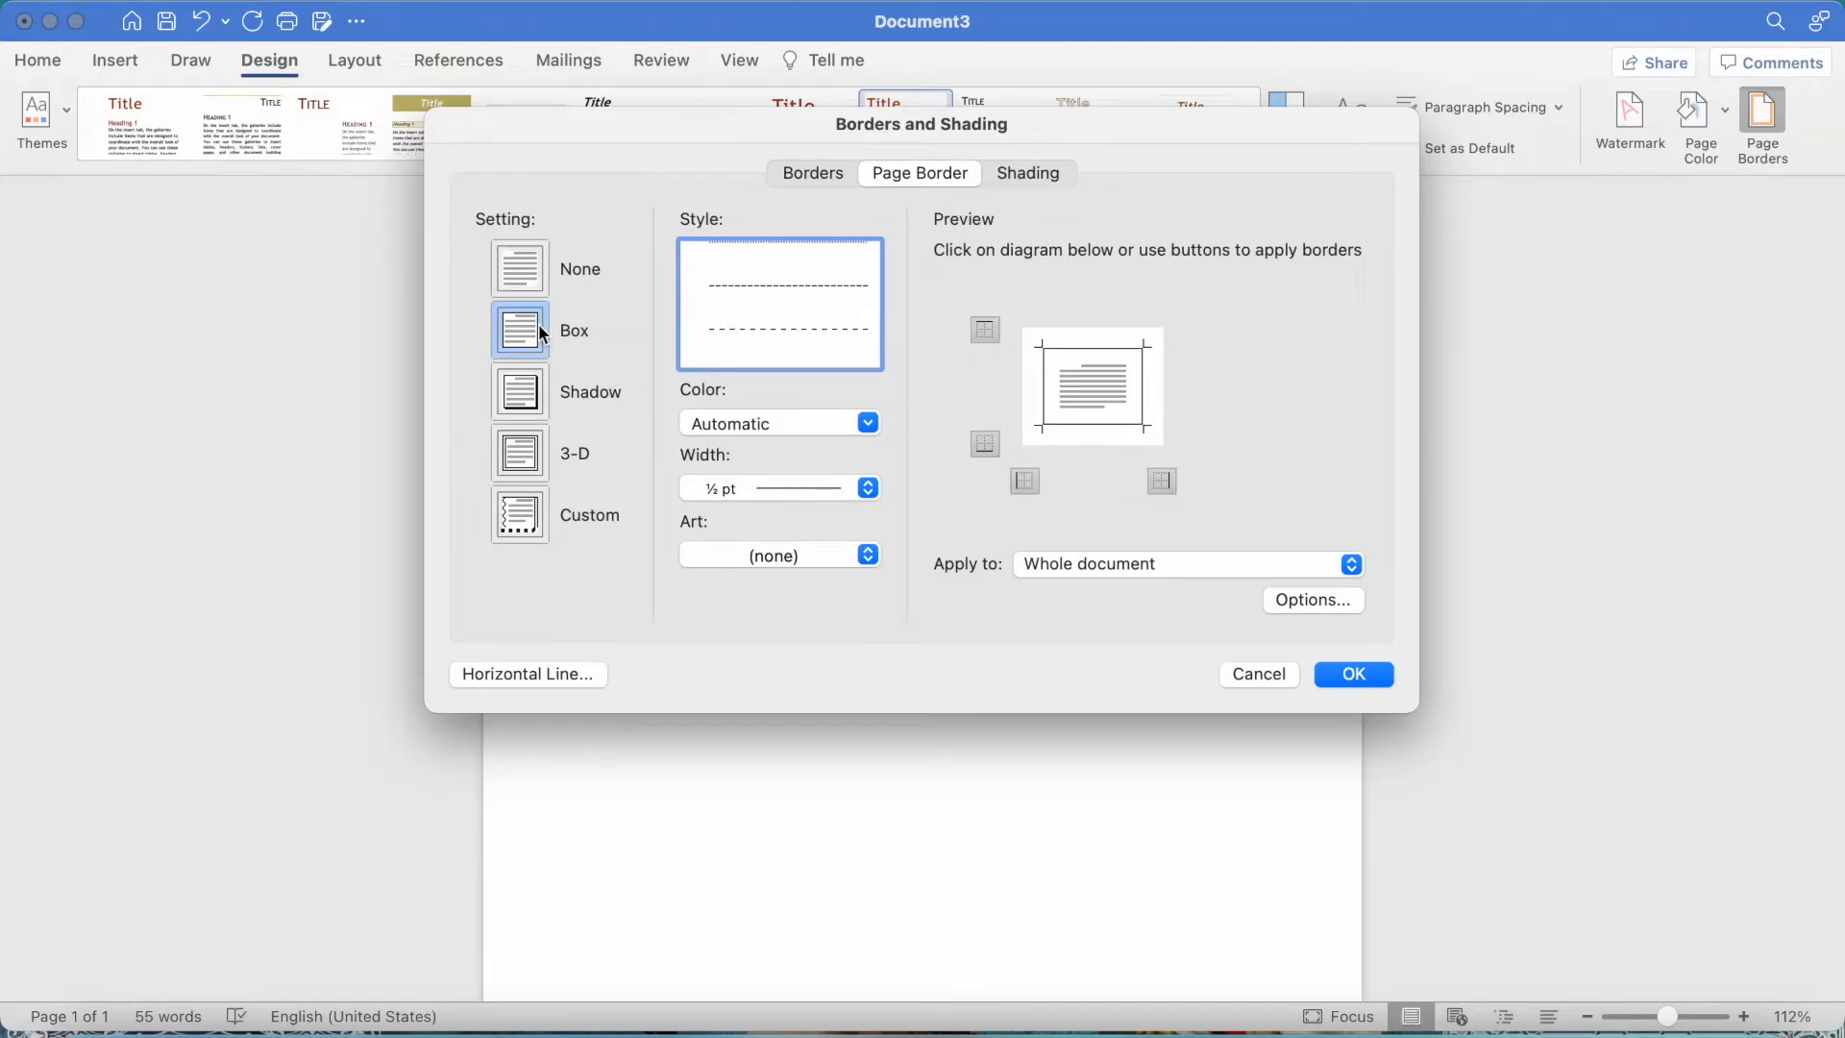
Set the page border's line style to diagonal stripes and its color to the blue theme color
scroll(734, 293, "down", 4)
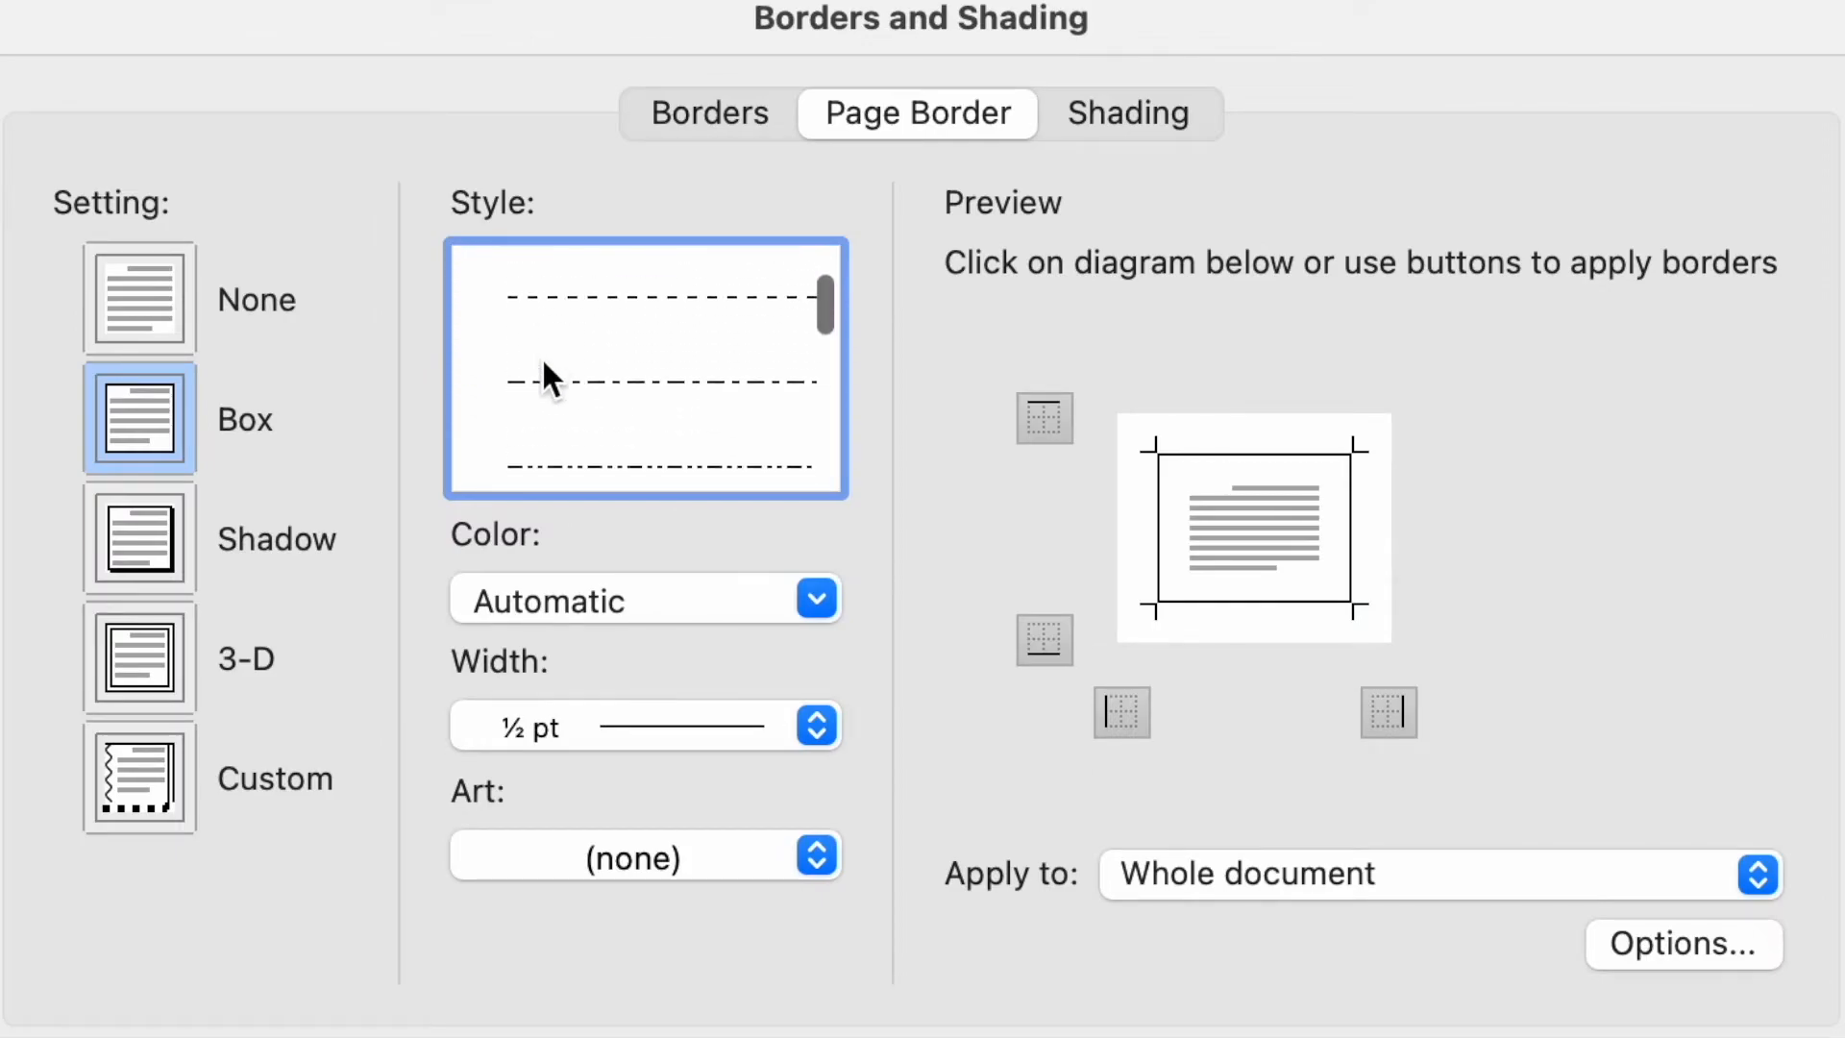
scroll(544, 363, "down", 8)
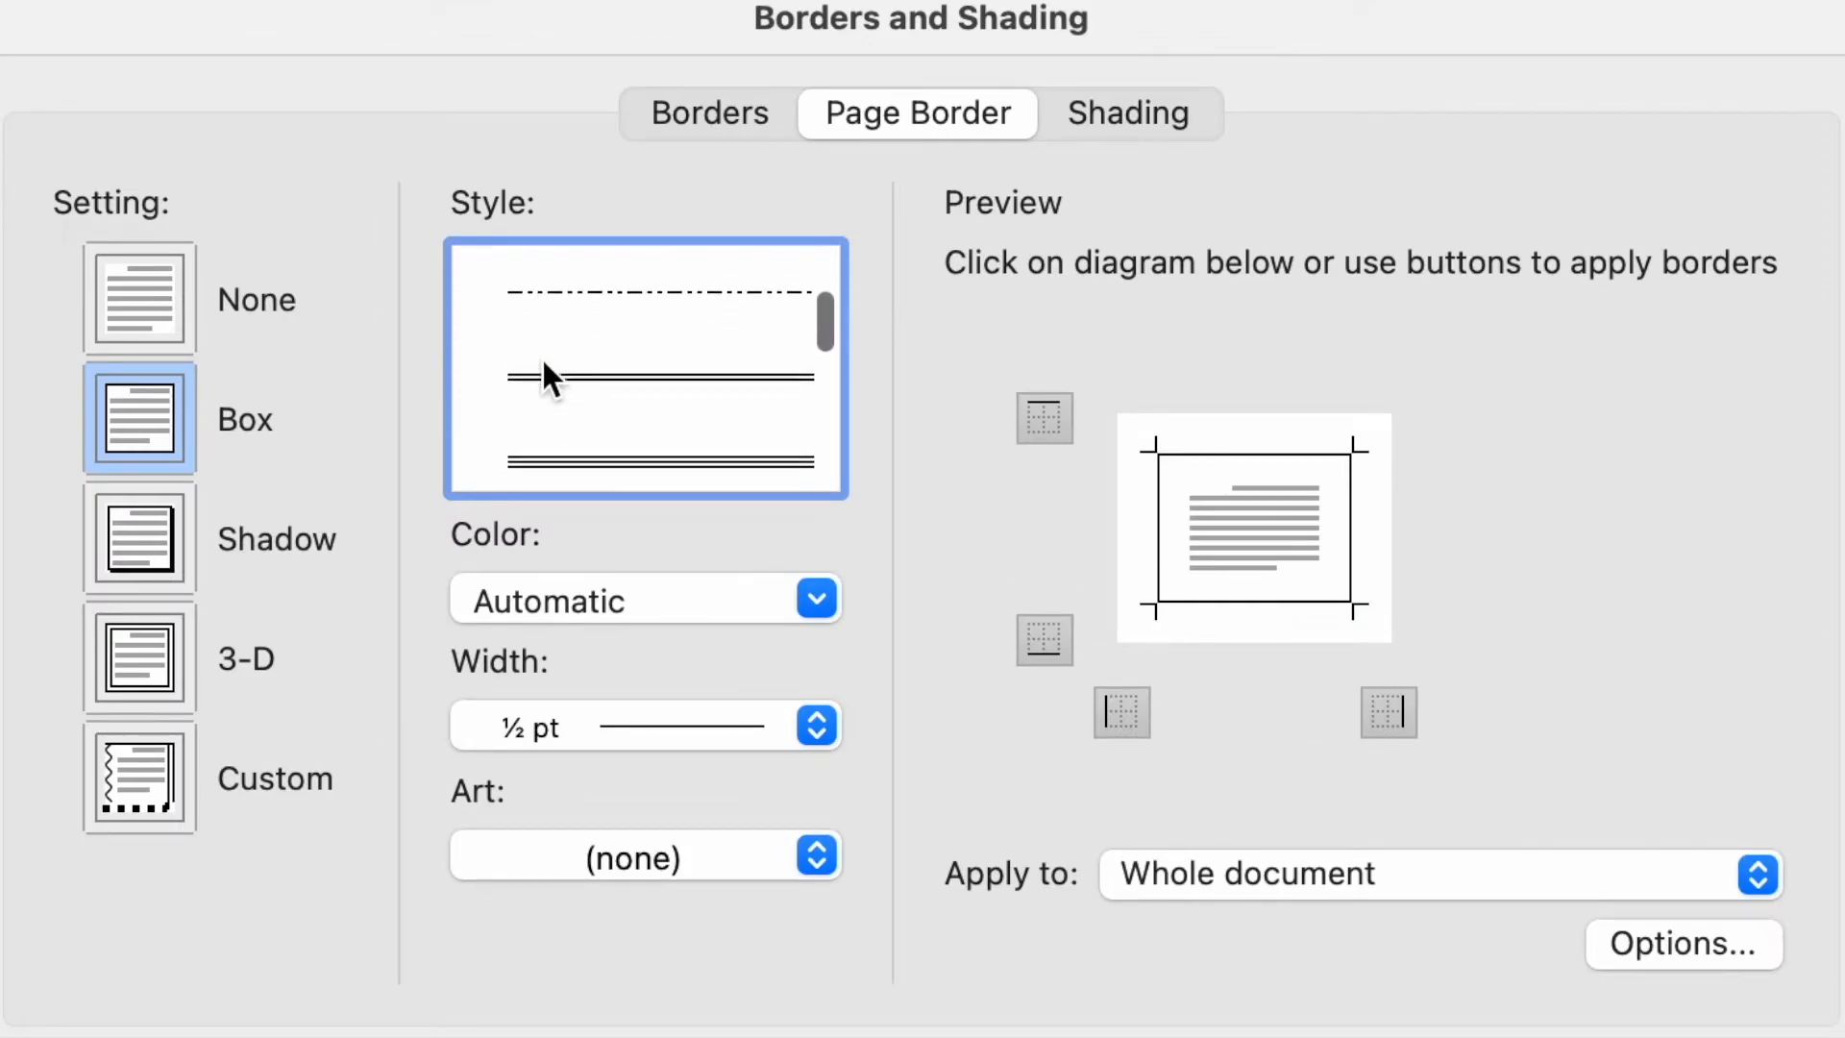
scroll(559, 421, "down", 8)
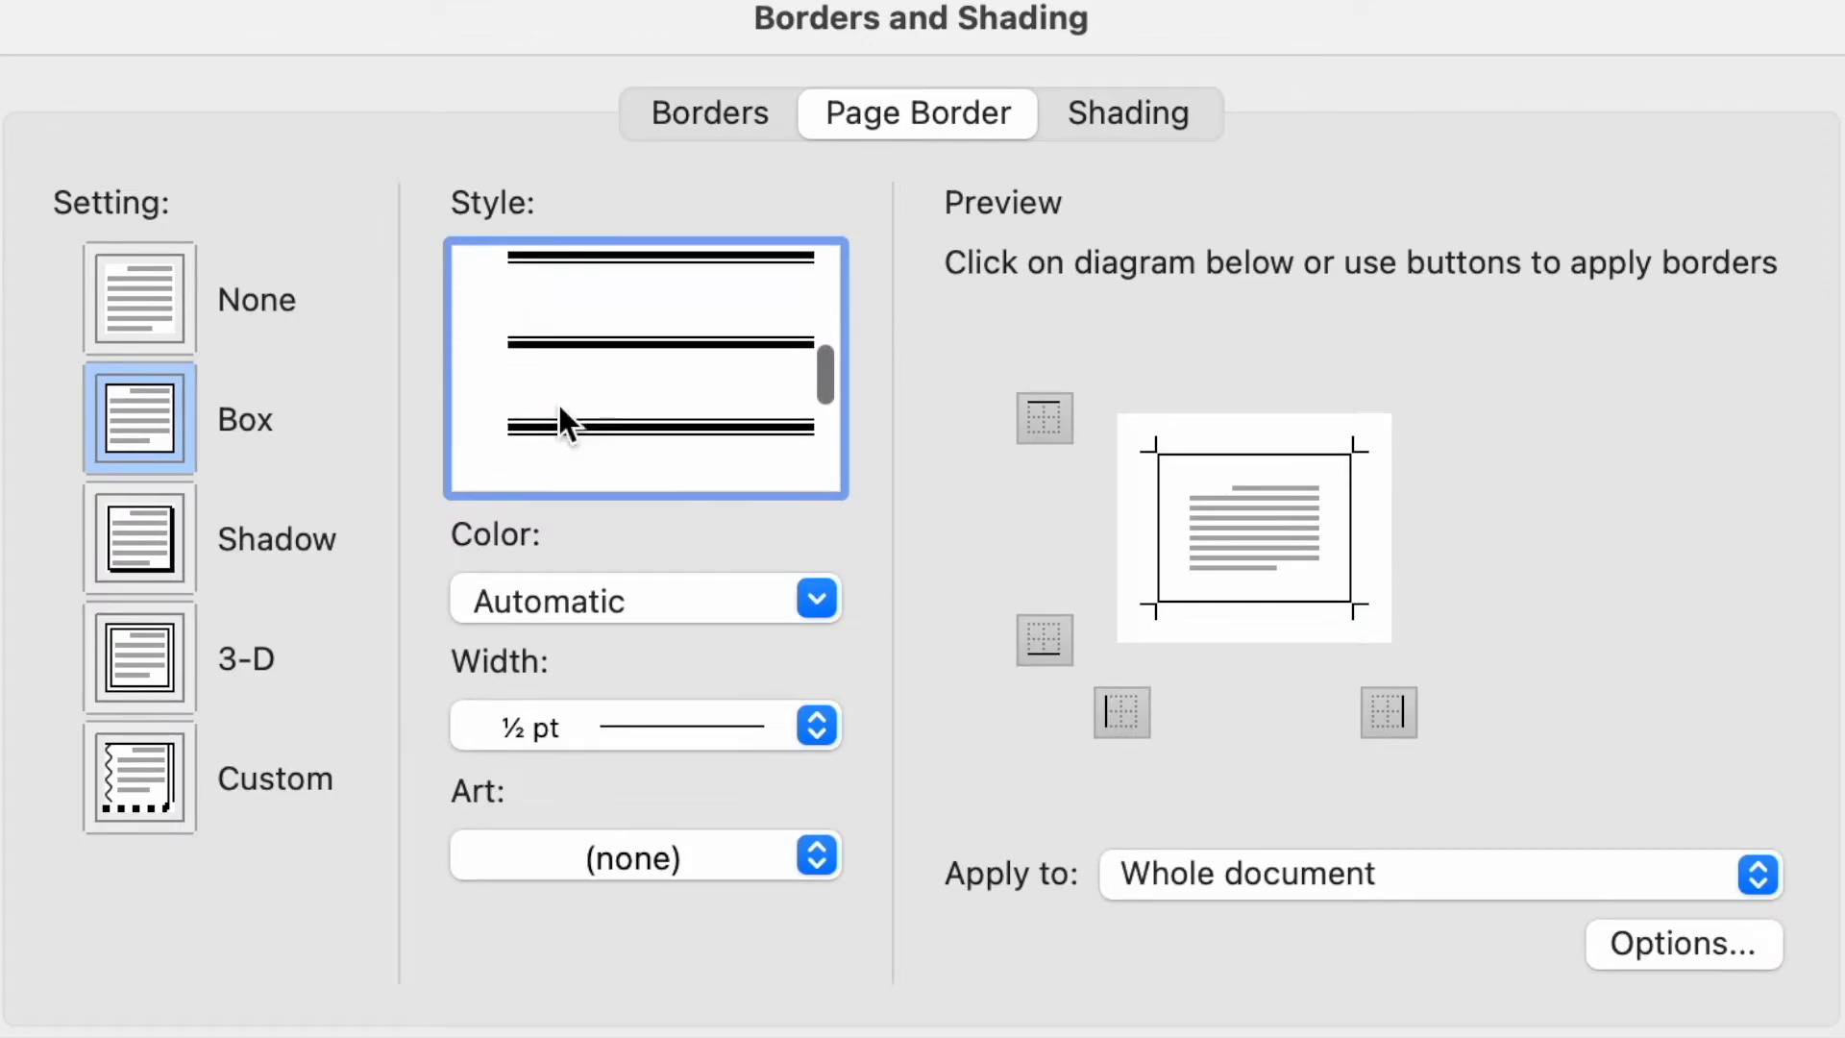
scroll(559, 408, "down", 4)
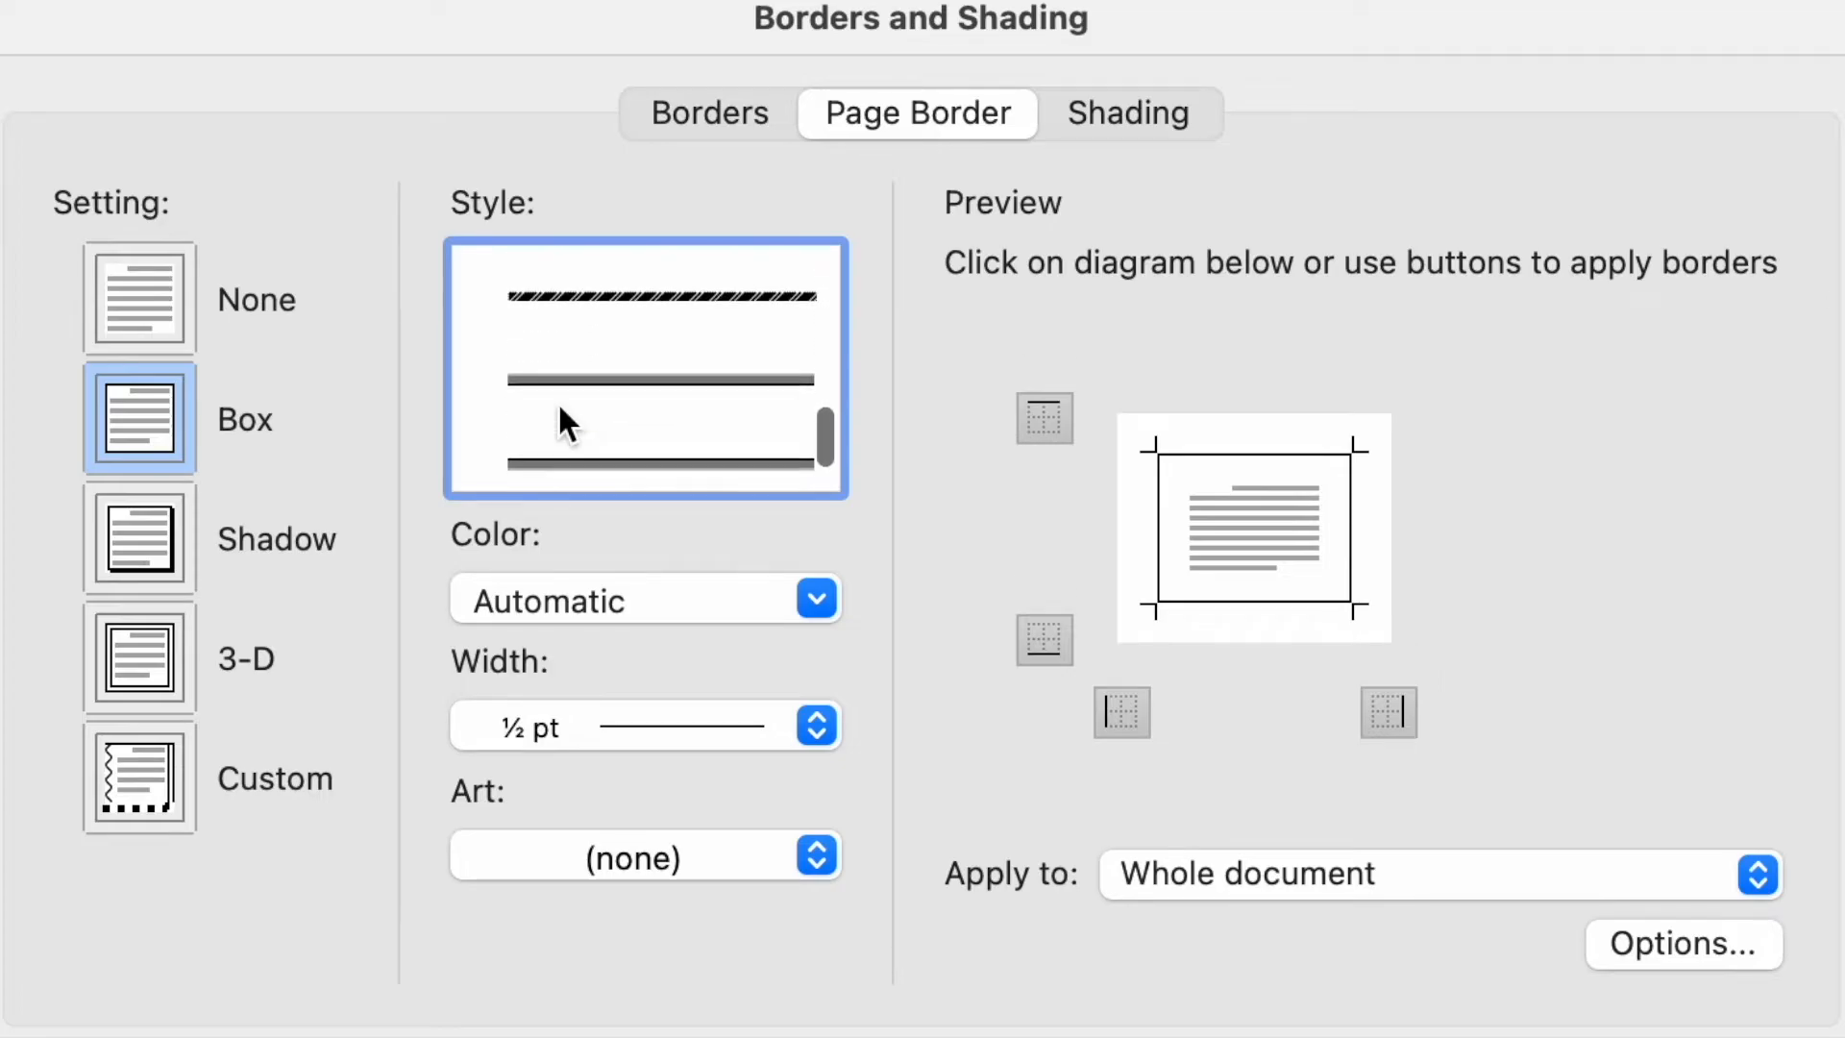
scroll(560, 408, "up", 3)
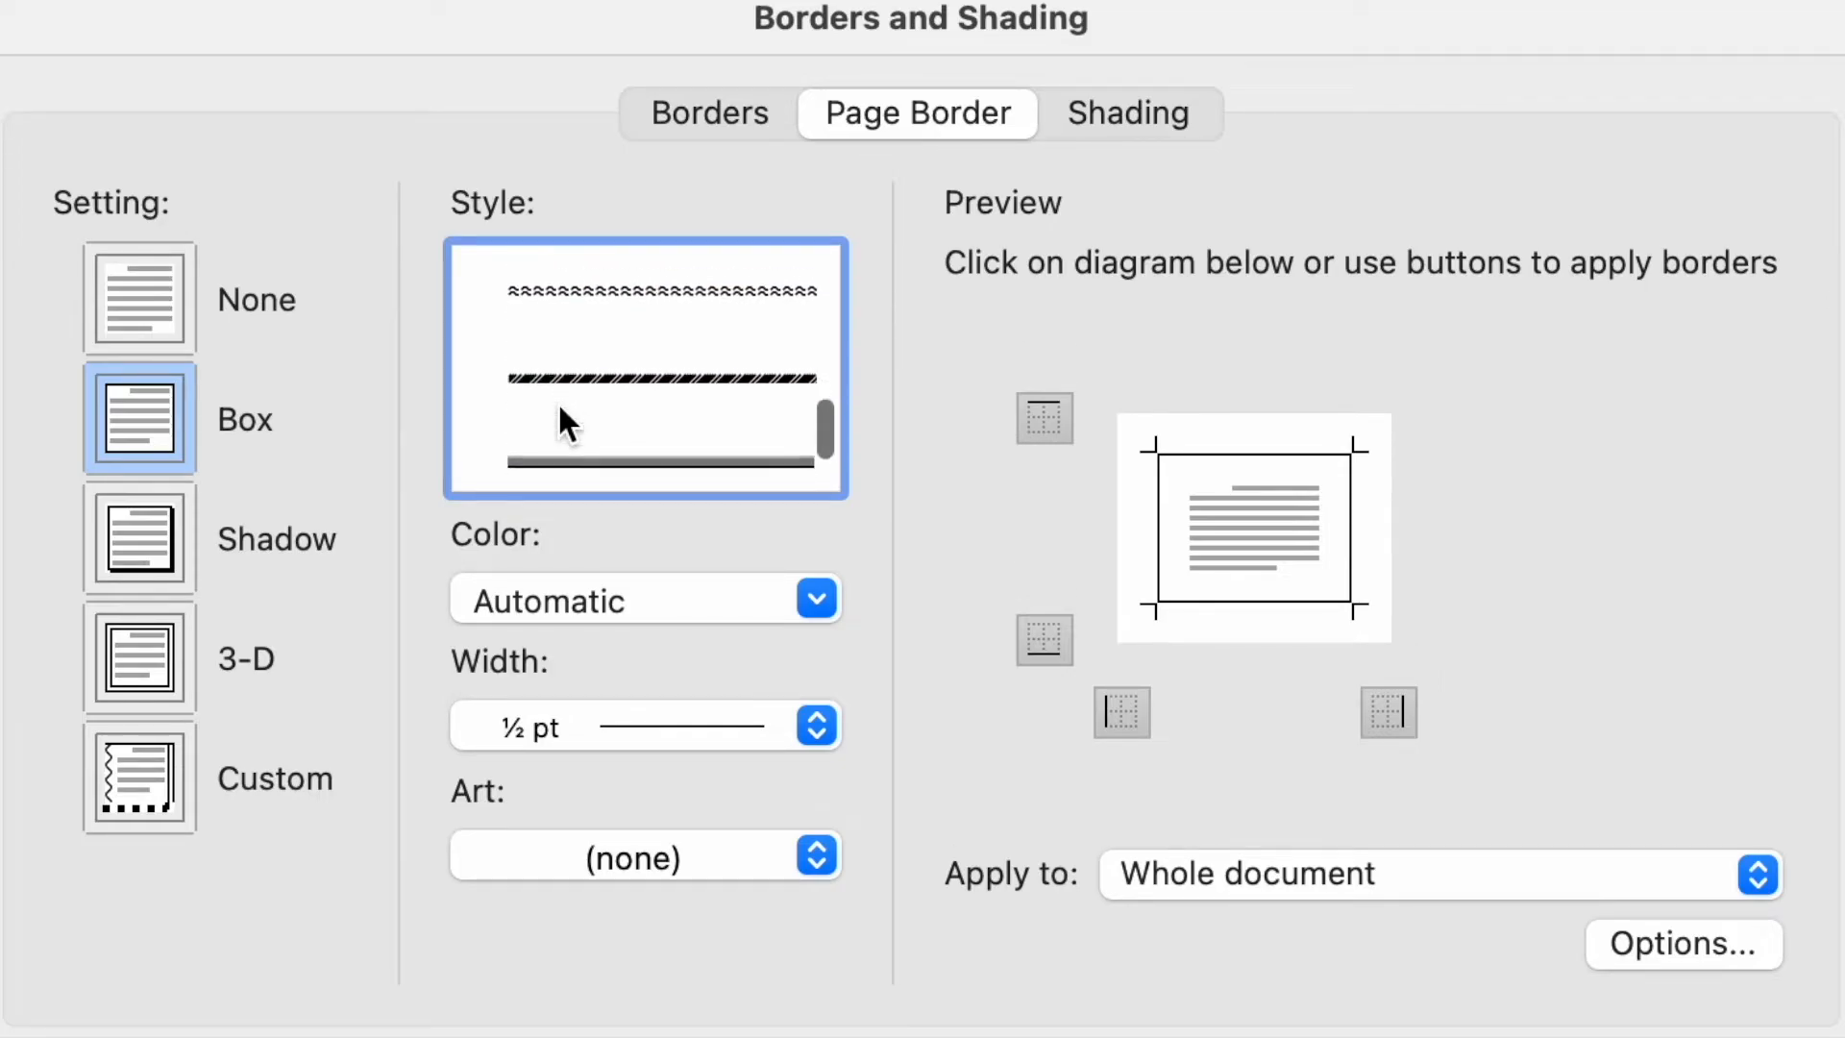
left_click(600, 377)
left_click(684, 599)
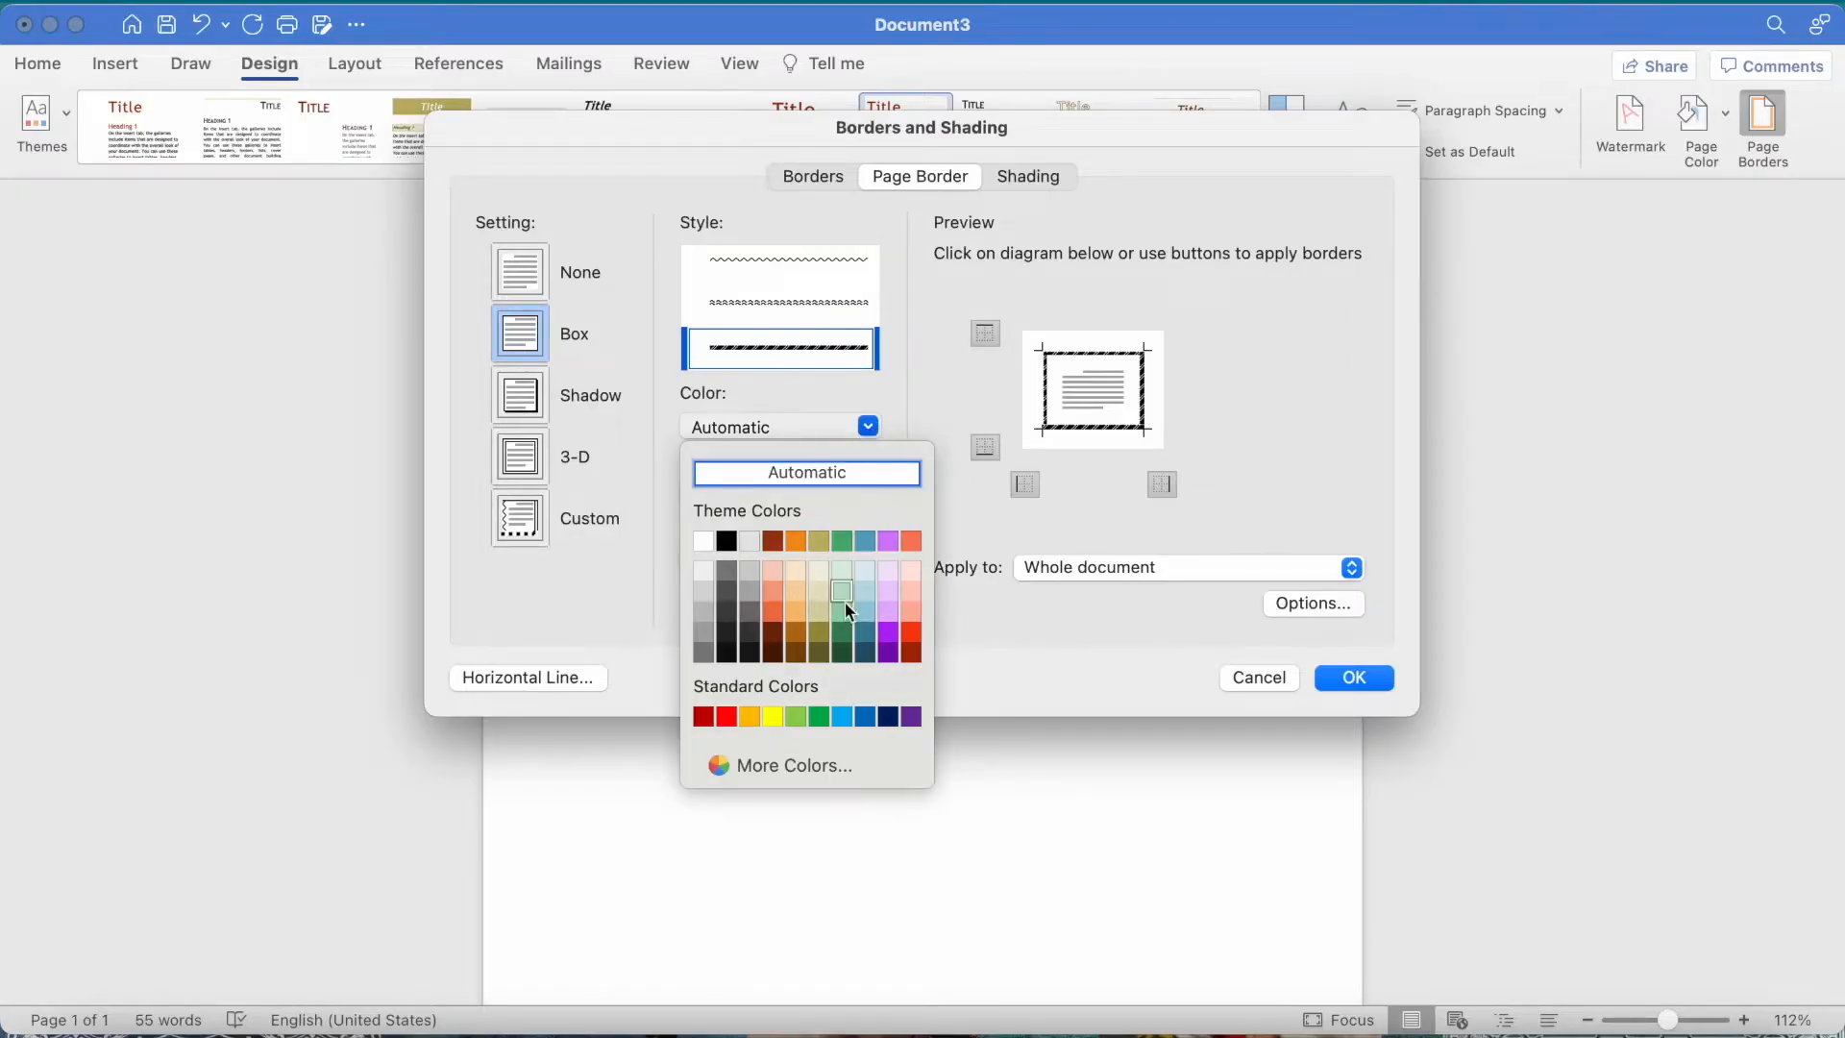
left_click(867, 540)
Use the cyan lightning-bolt art as the page border and apply it to the whole document
left_click(823, 558)
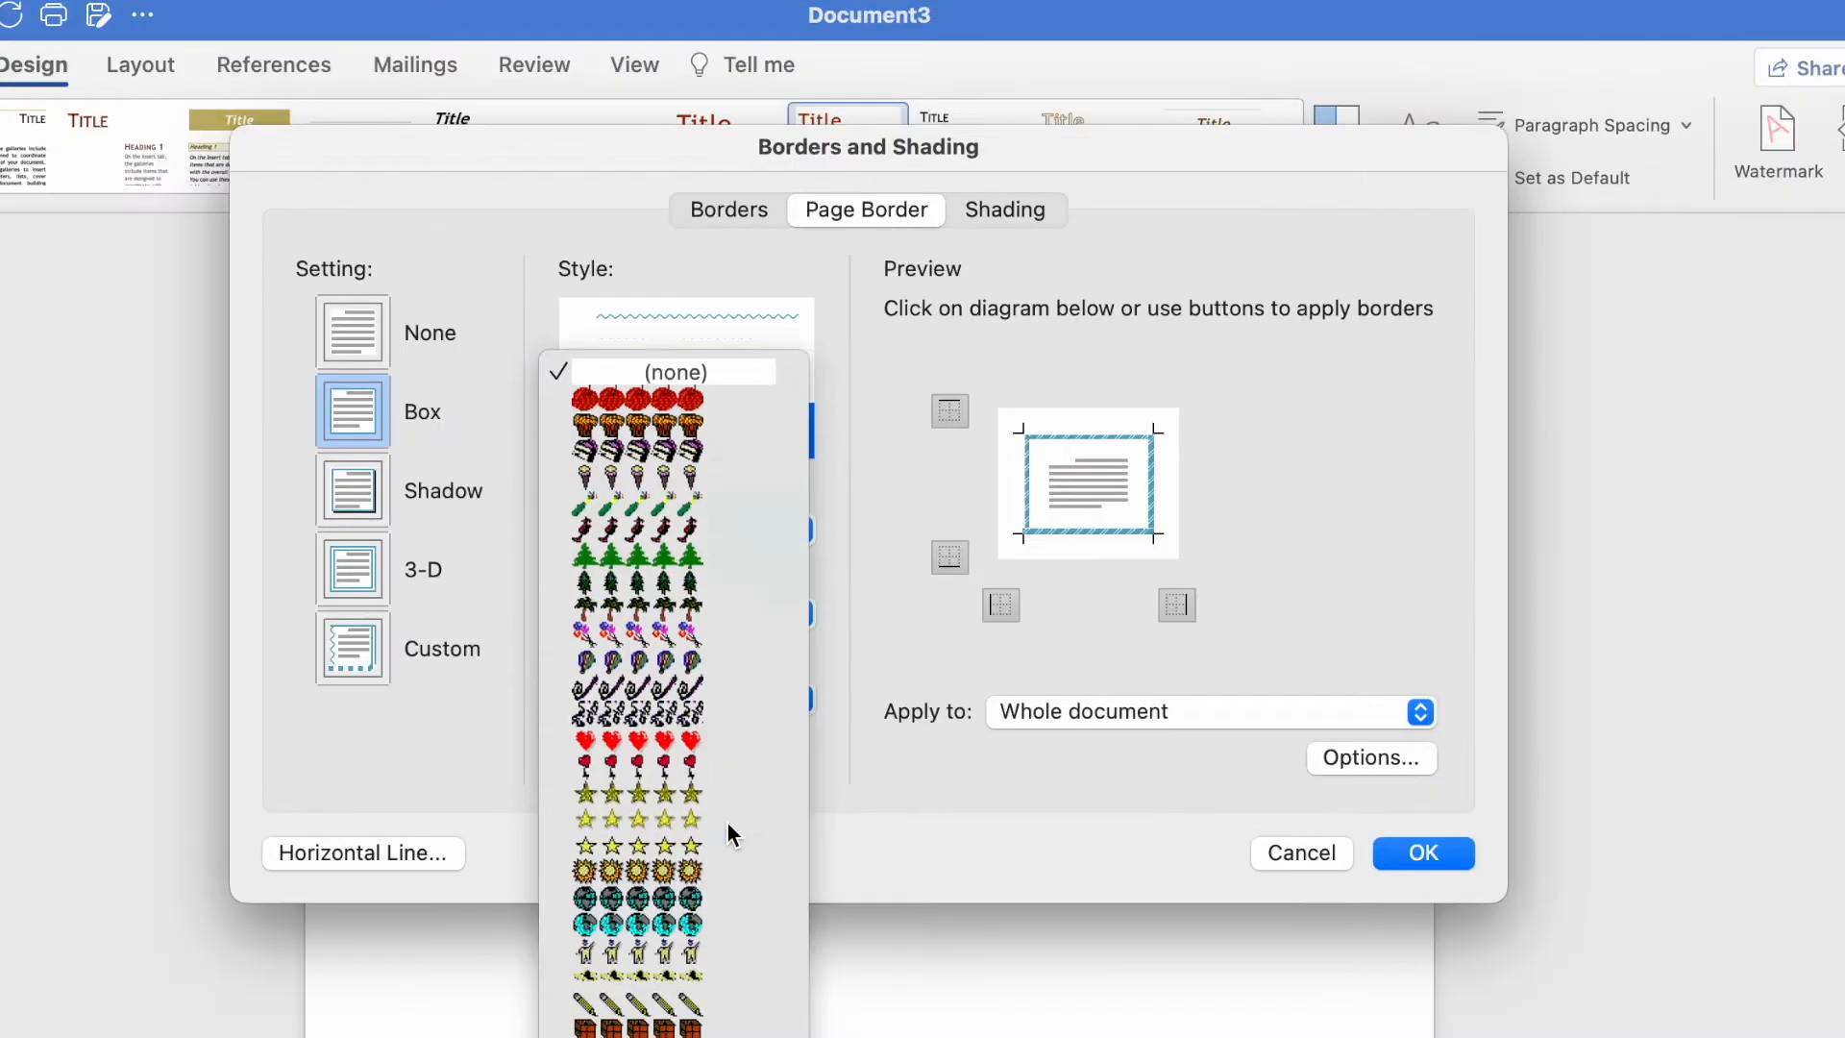
scroll(727, 821, "down", 15)
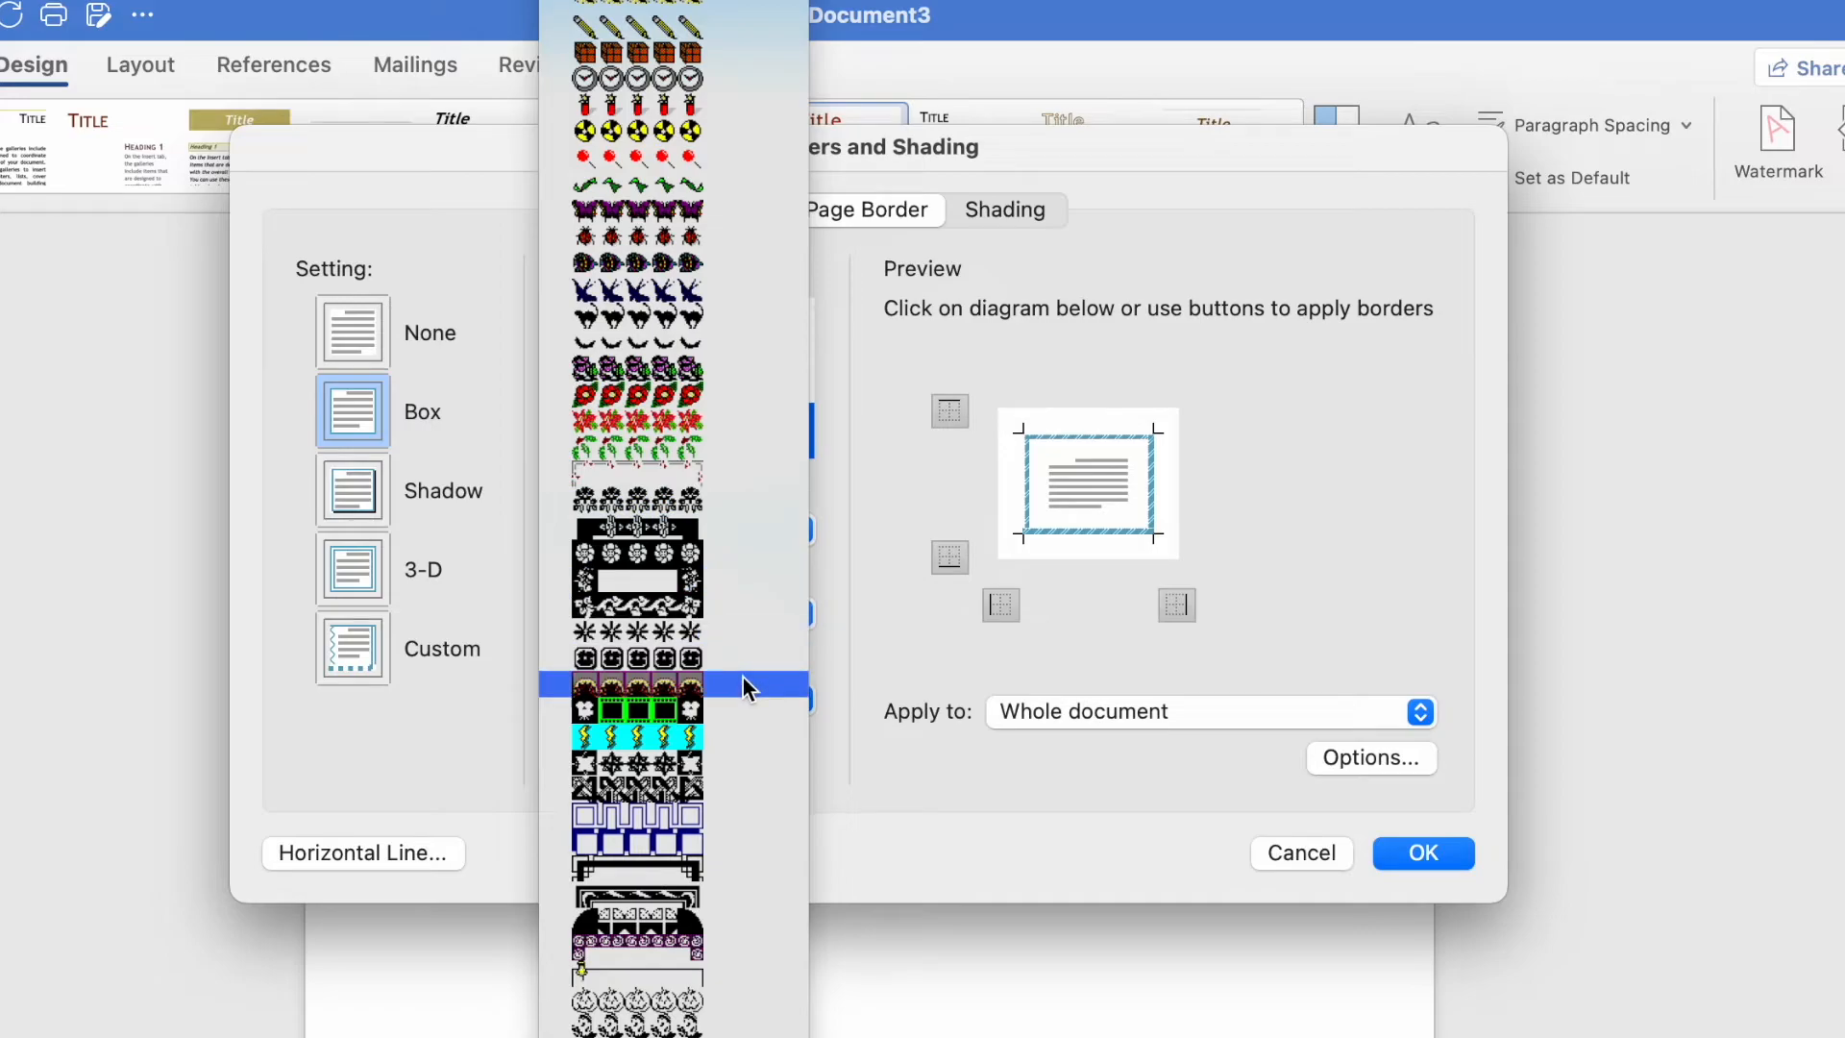
scroll(741, 807, "down", 1)
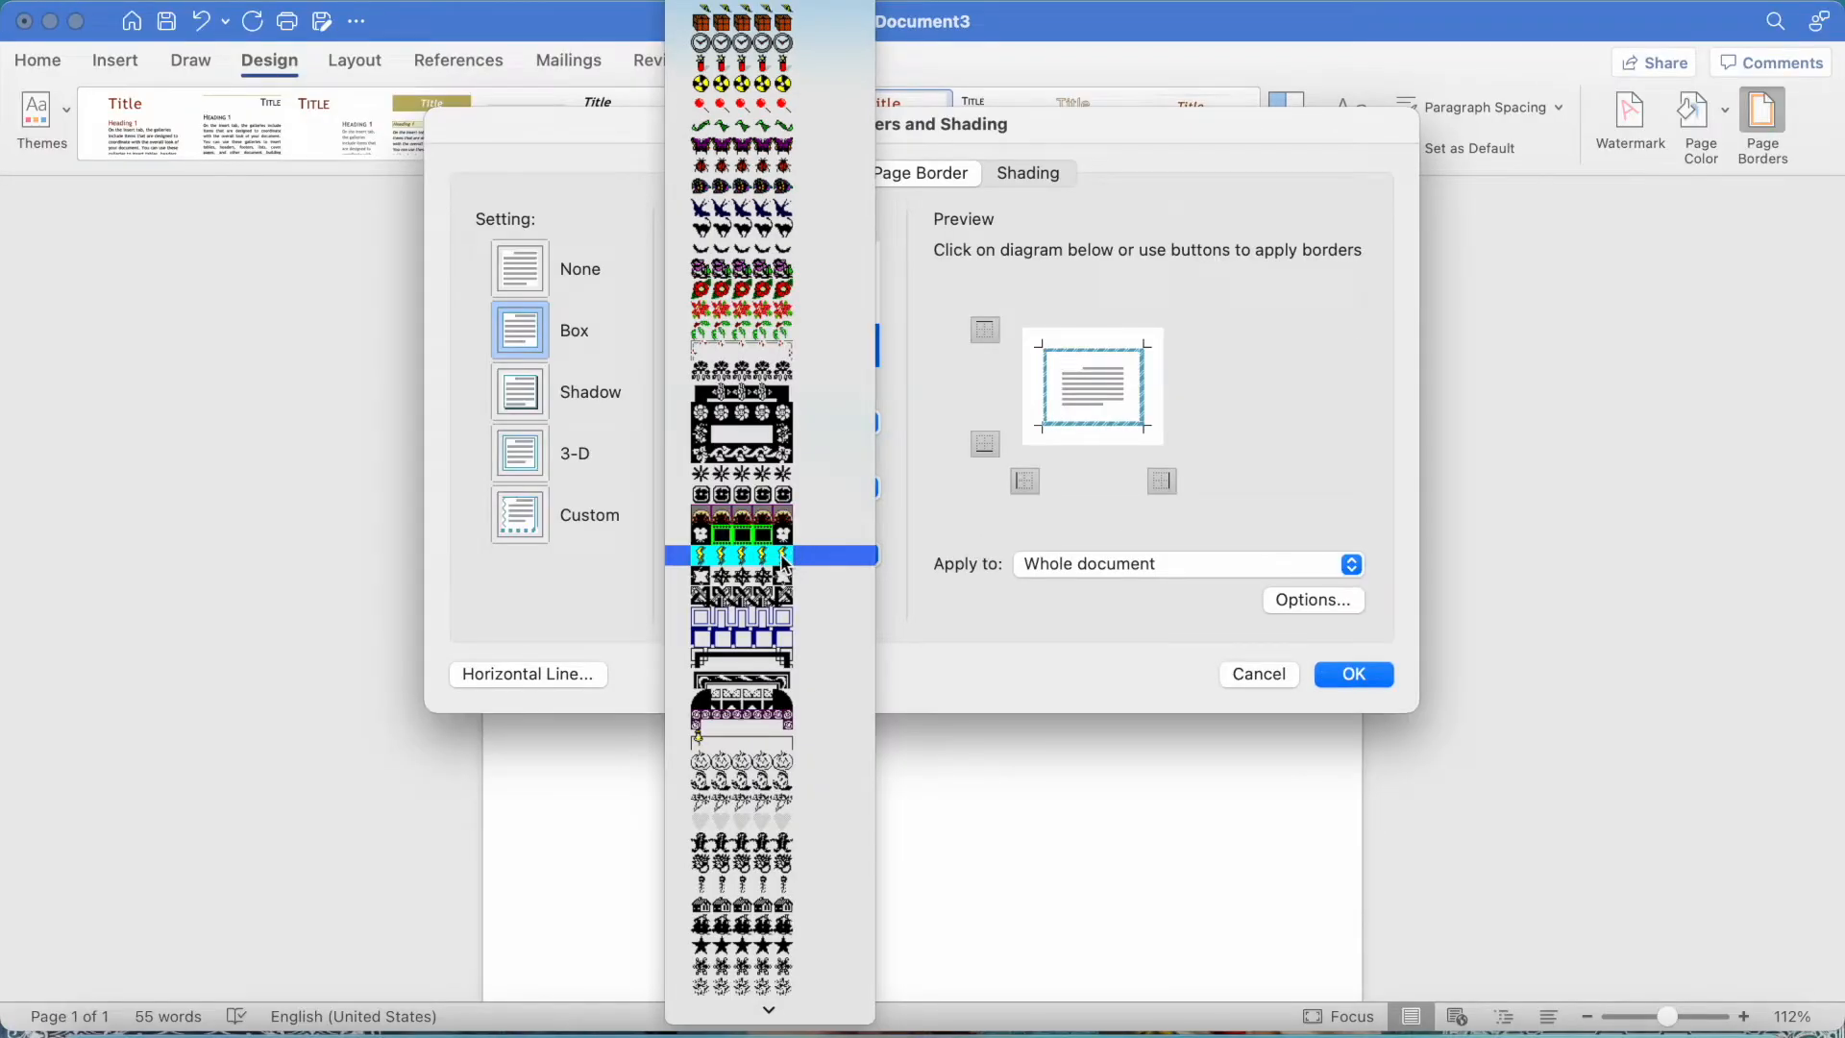
left_click(783, 558)
left_click(1201, 572)
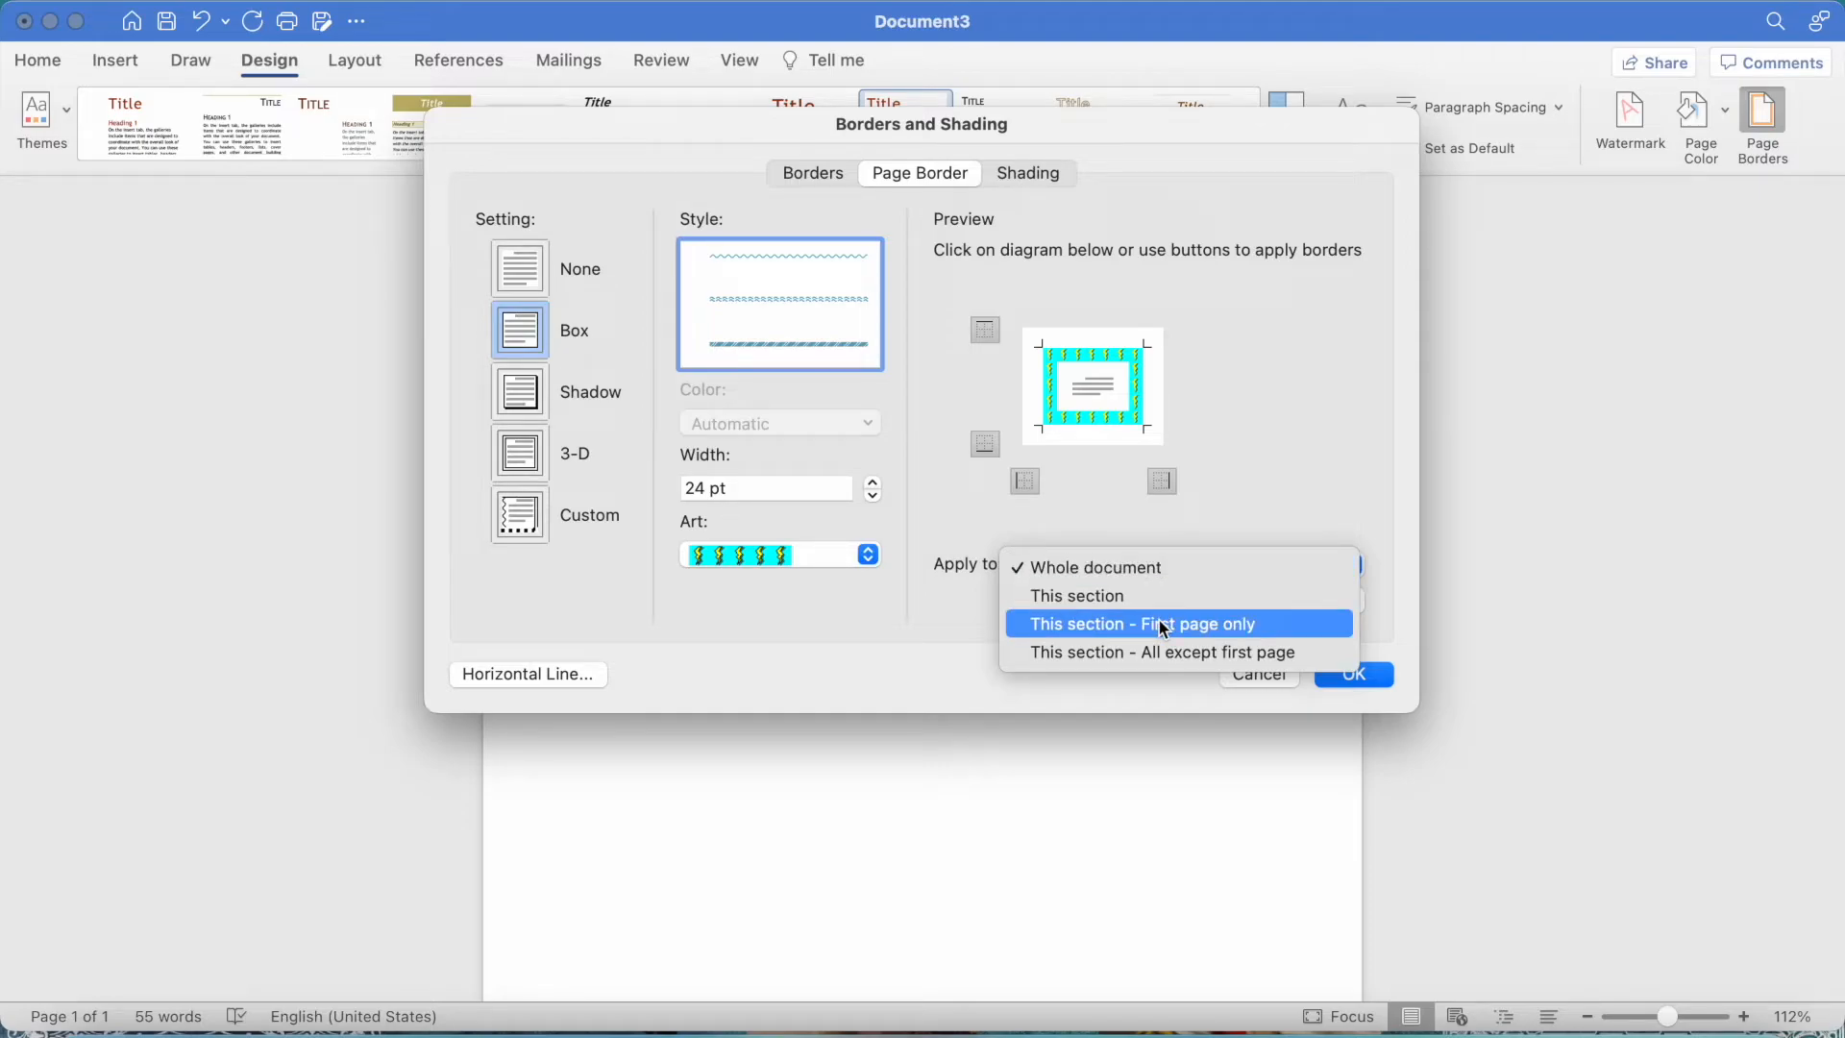
left_click(1352, 676)
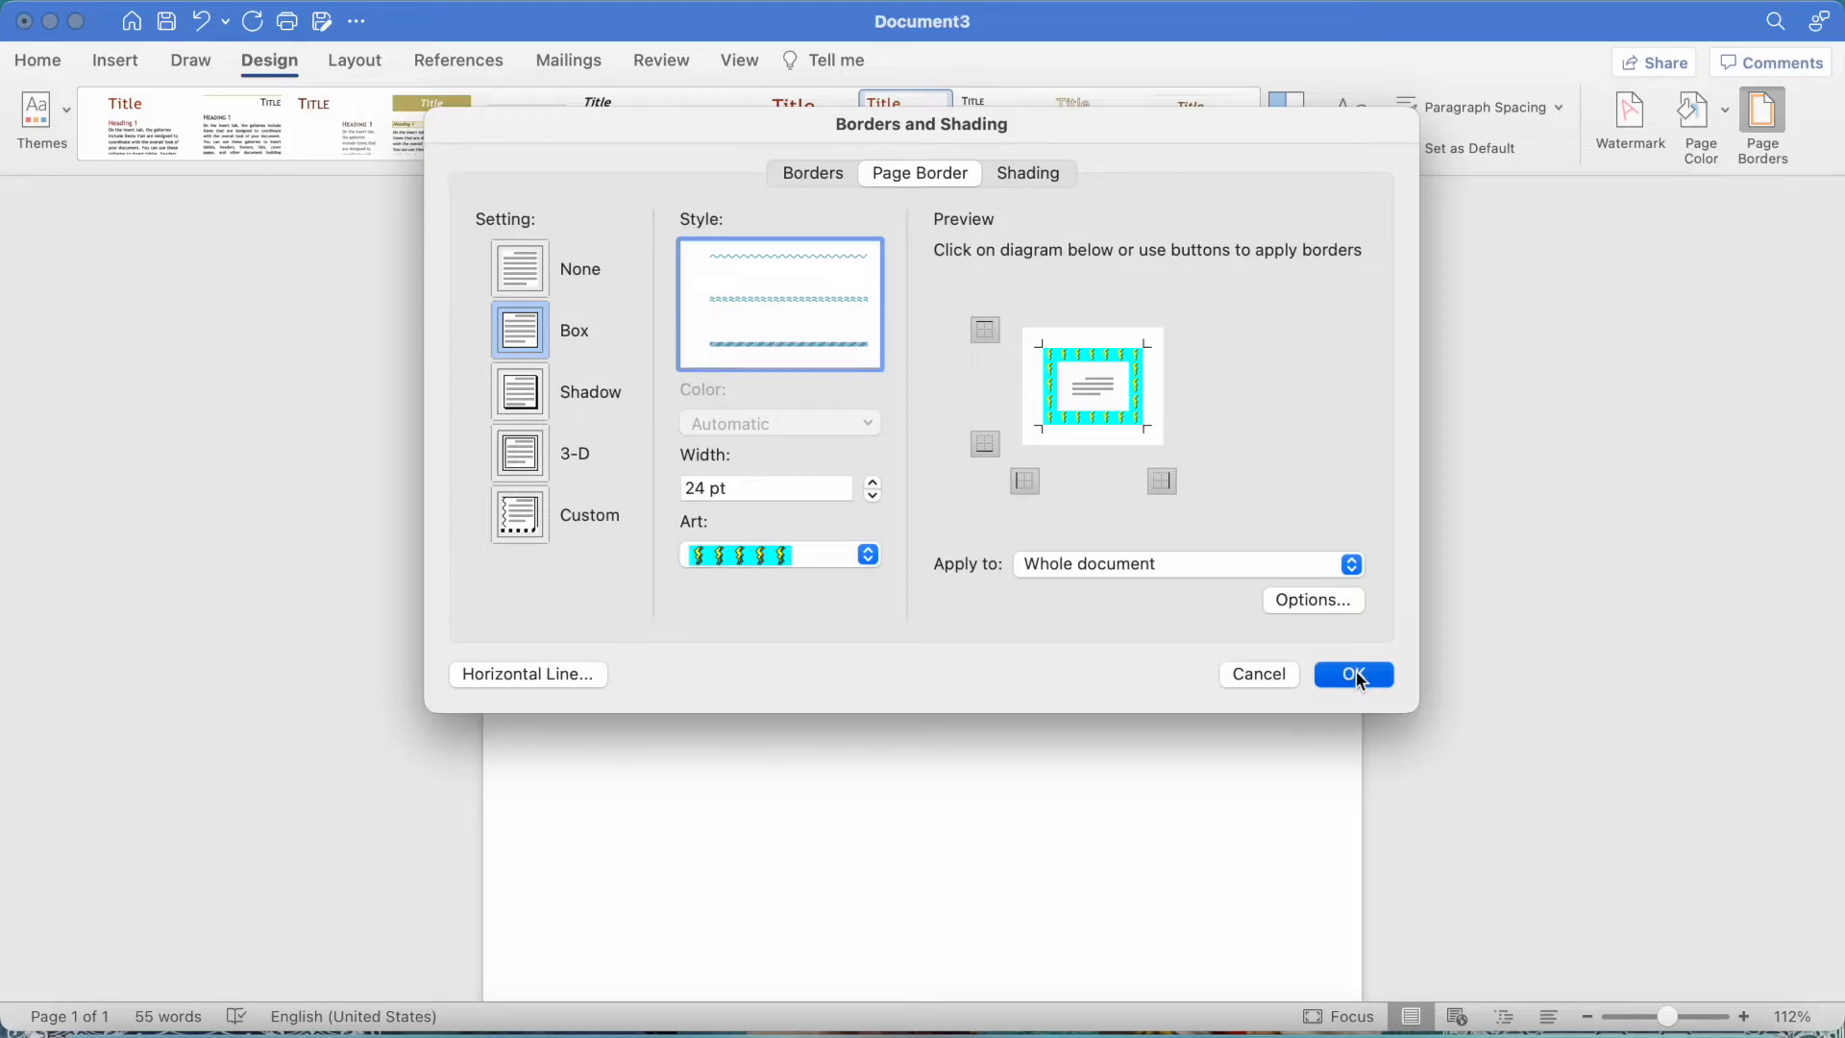
left_click(1355, 675)
scroll(1129, 705, "down", 5)
scroll(1129, 707, "up", 5)
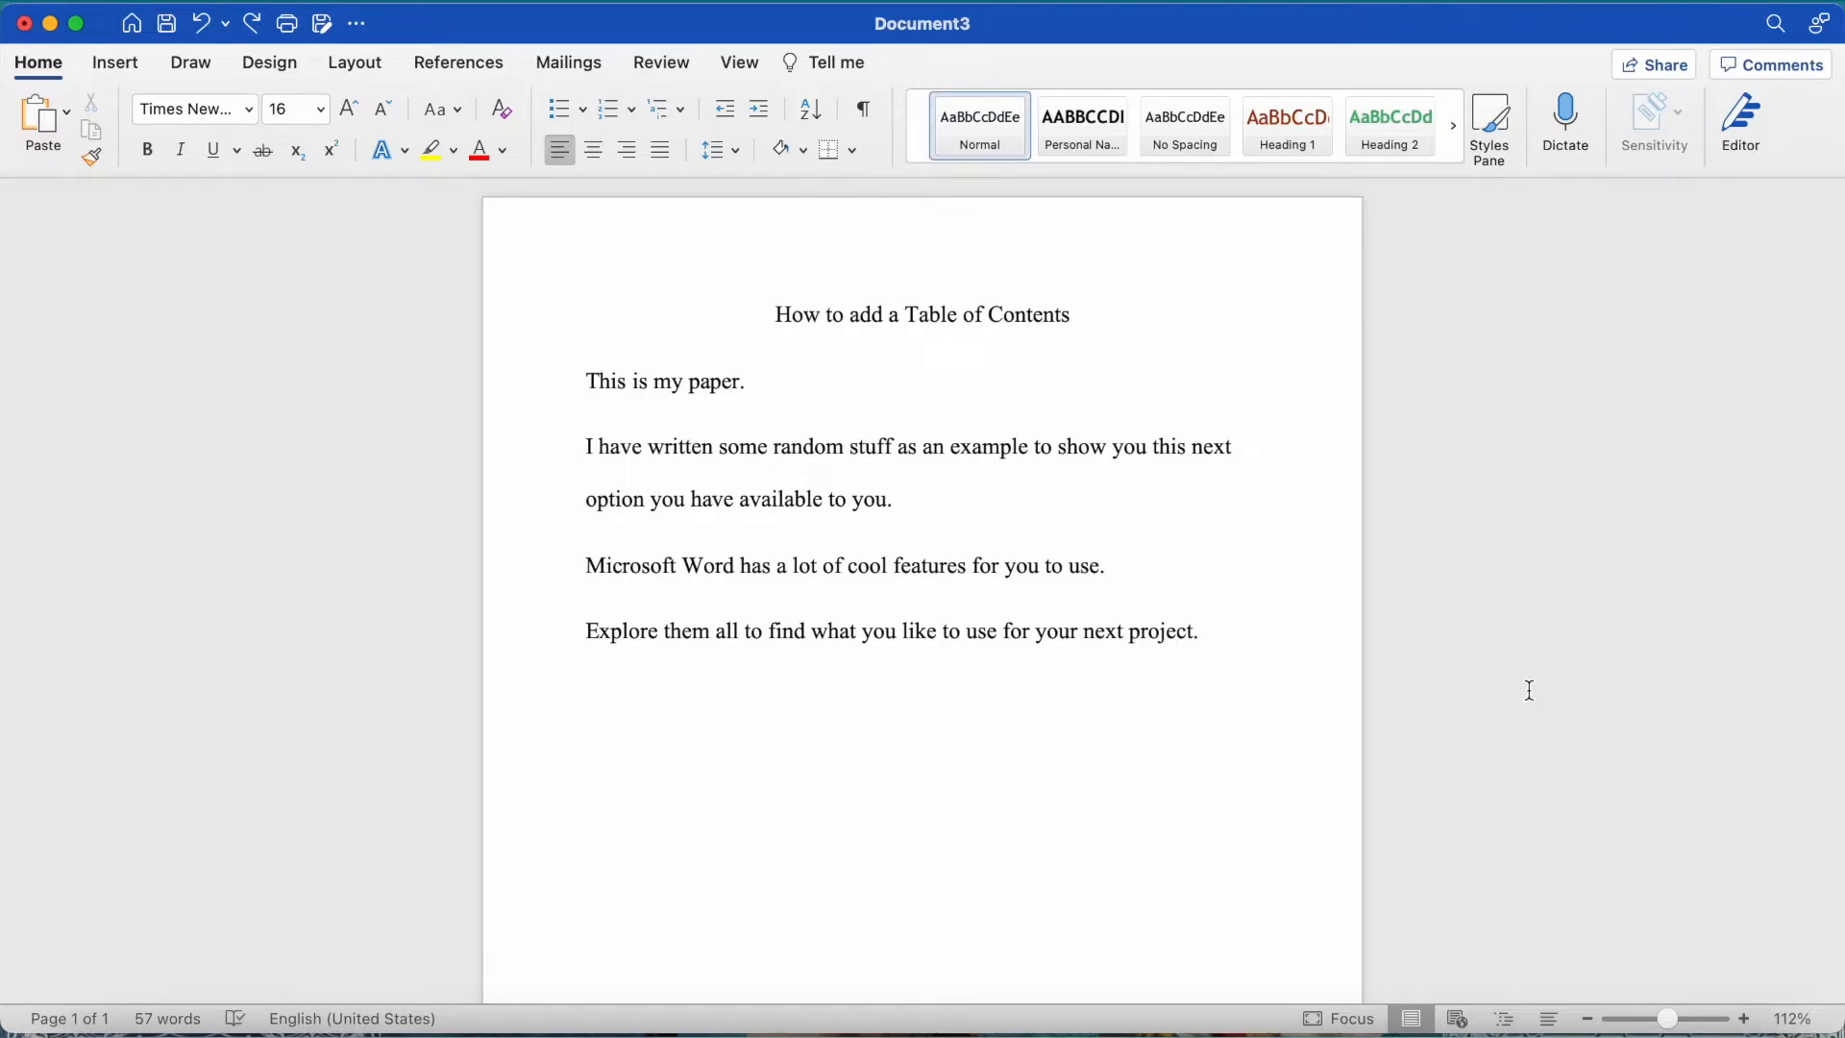
Insert the Formal manual table of contents into the document titled "How to add a Table of Contents"
left_click(475, 66)
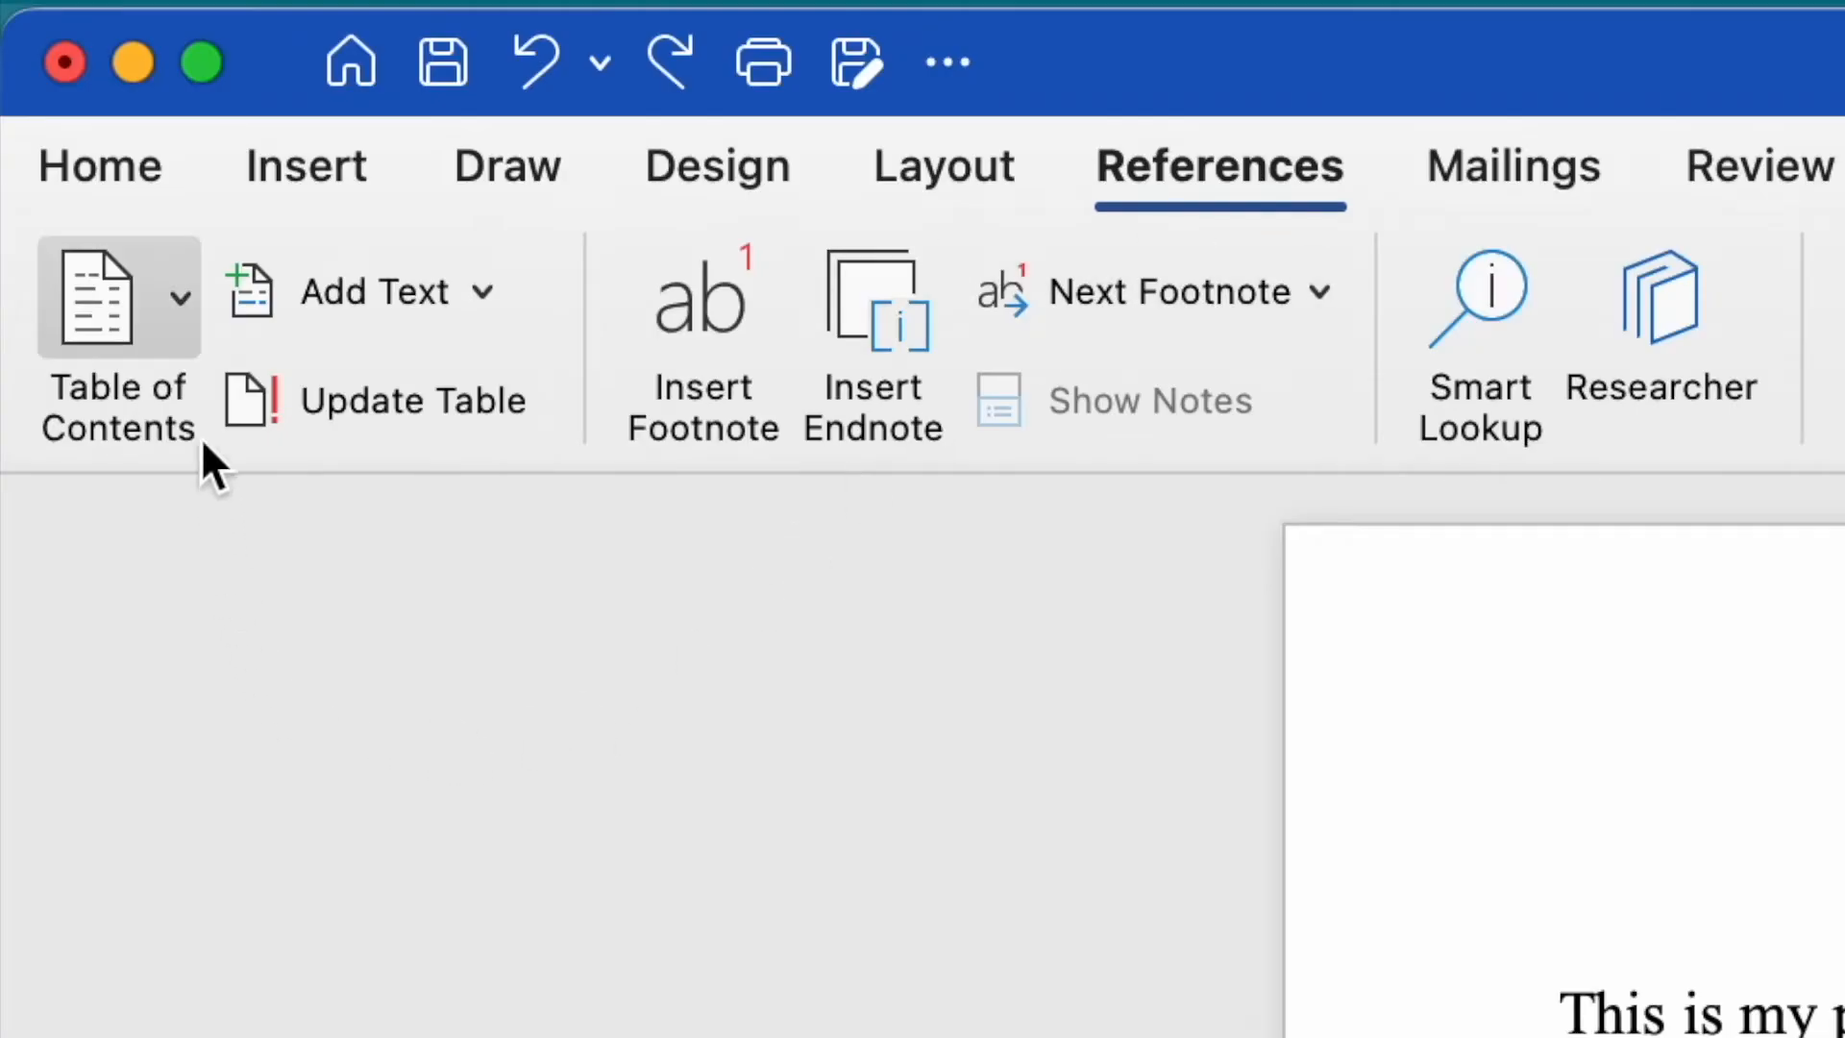
left_click(180, 322)
scroll(163, 446, "down", 10)
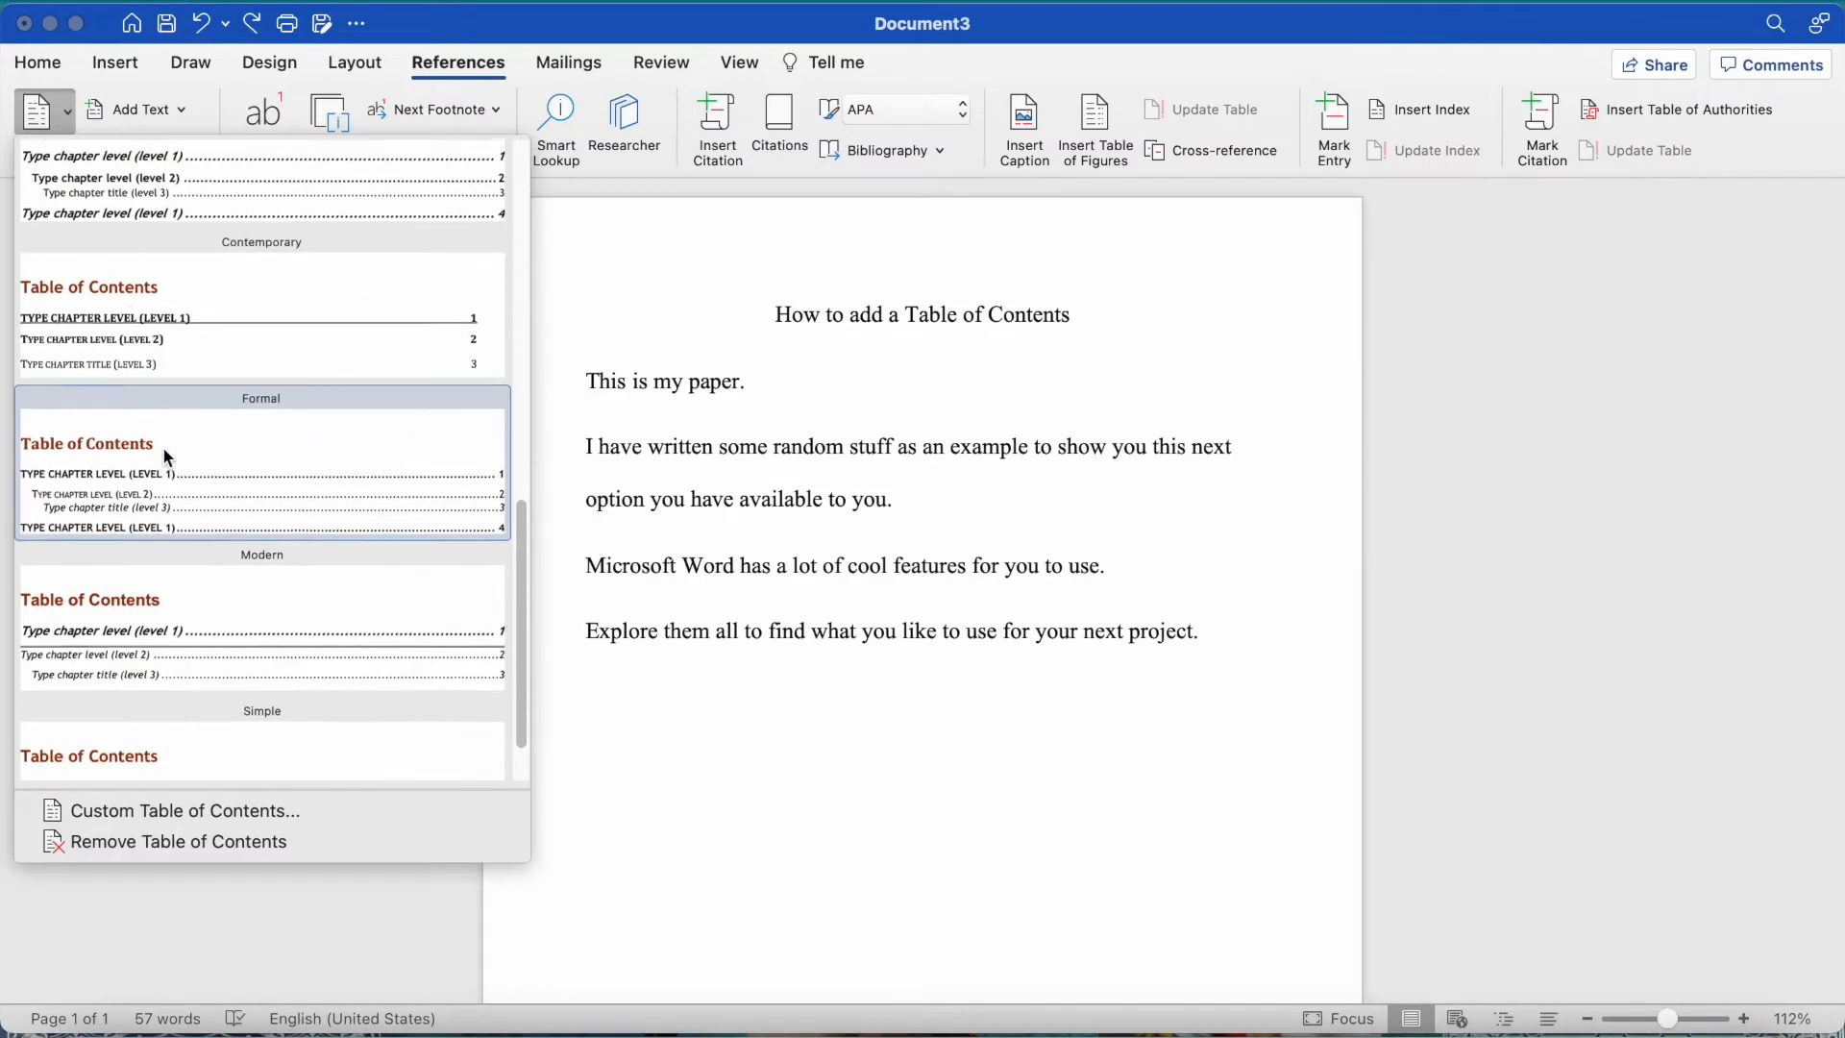
scroll(164, 446, "up", 10)
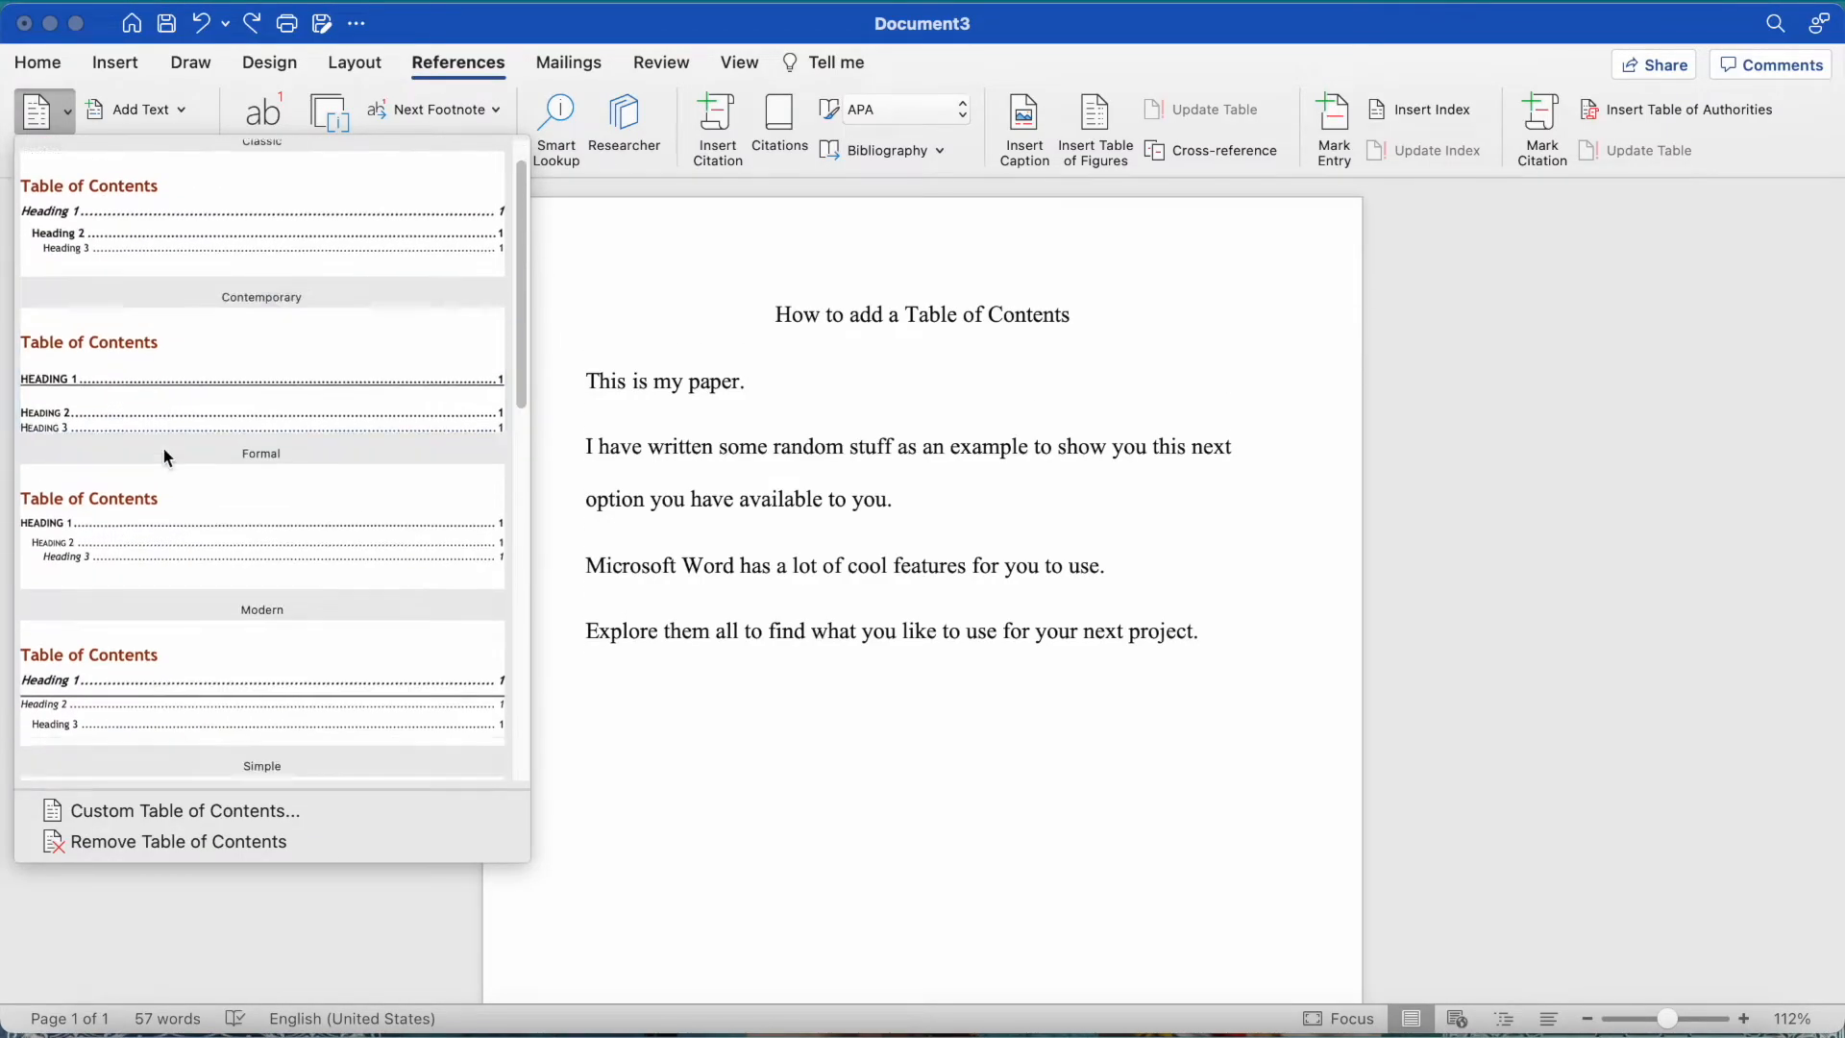
scroll(164, 446, "down", 4)
scroll(164, 448, "down", 6)
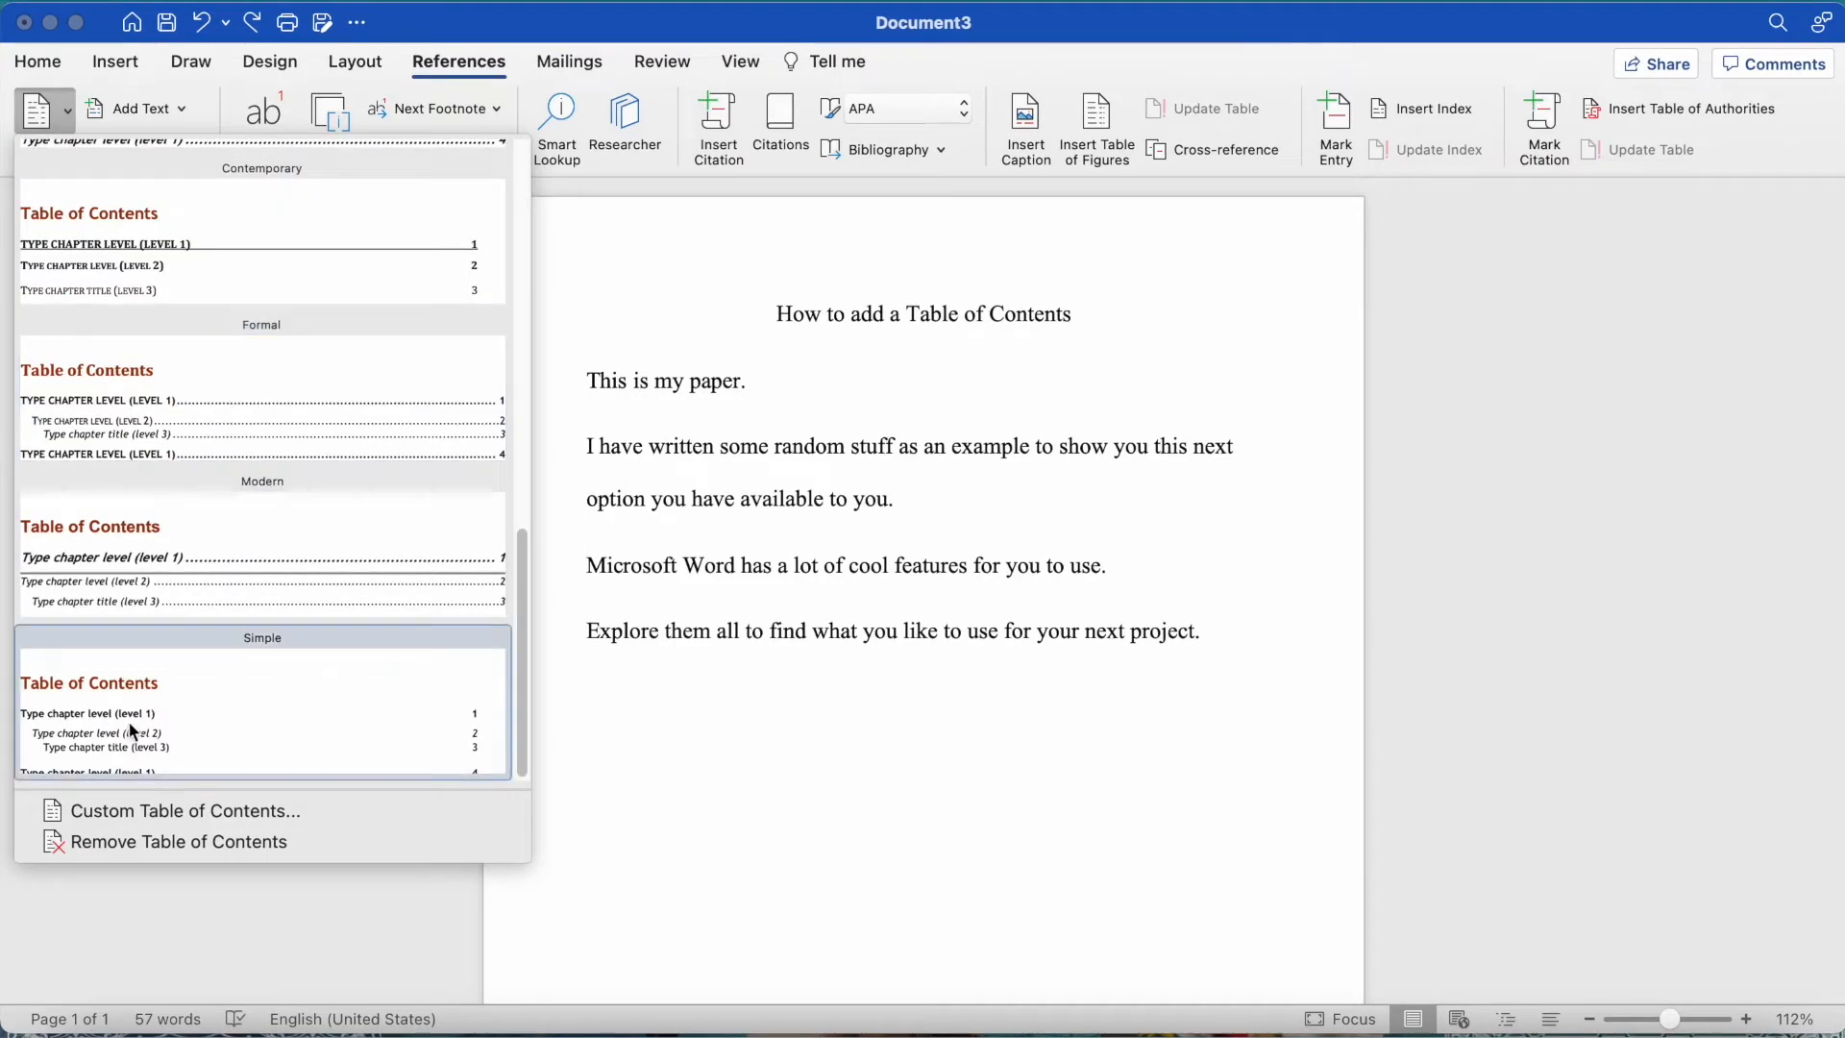
scroll(321, 298, "up", 2)
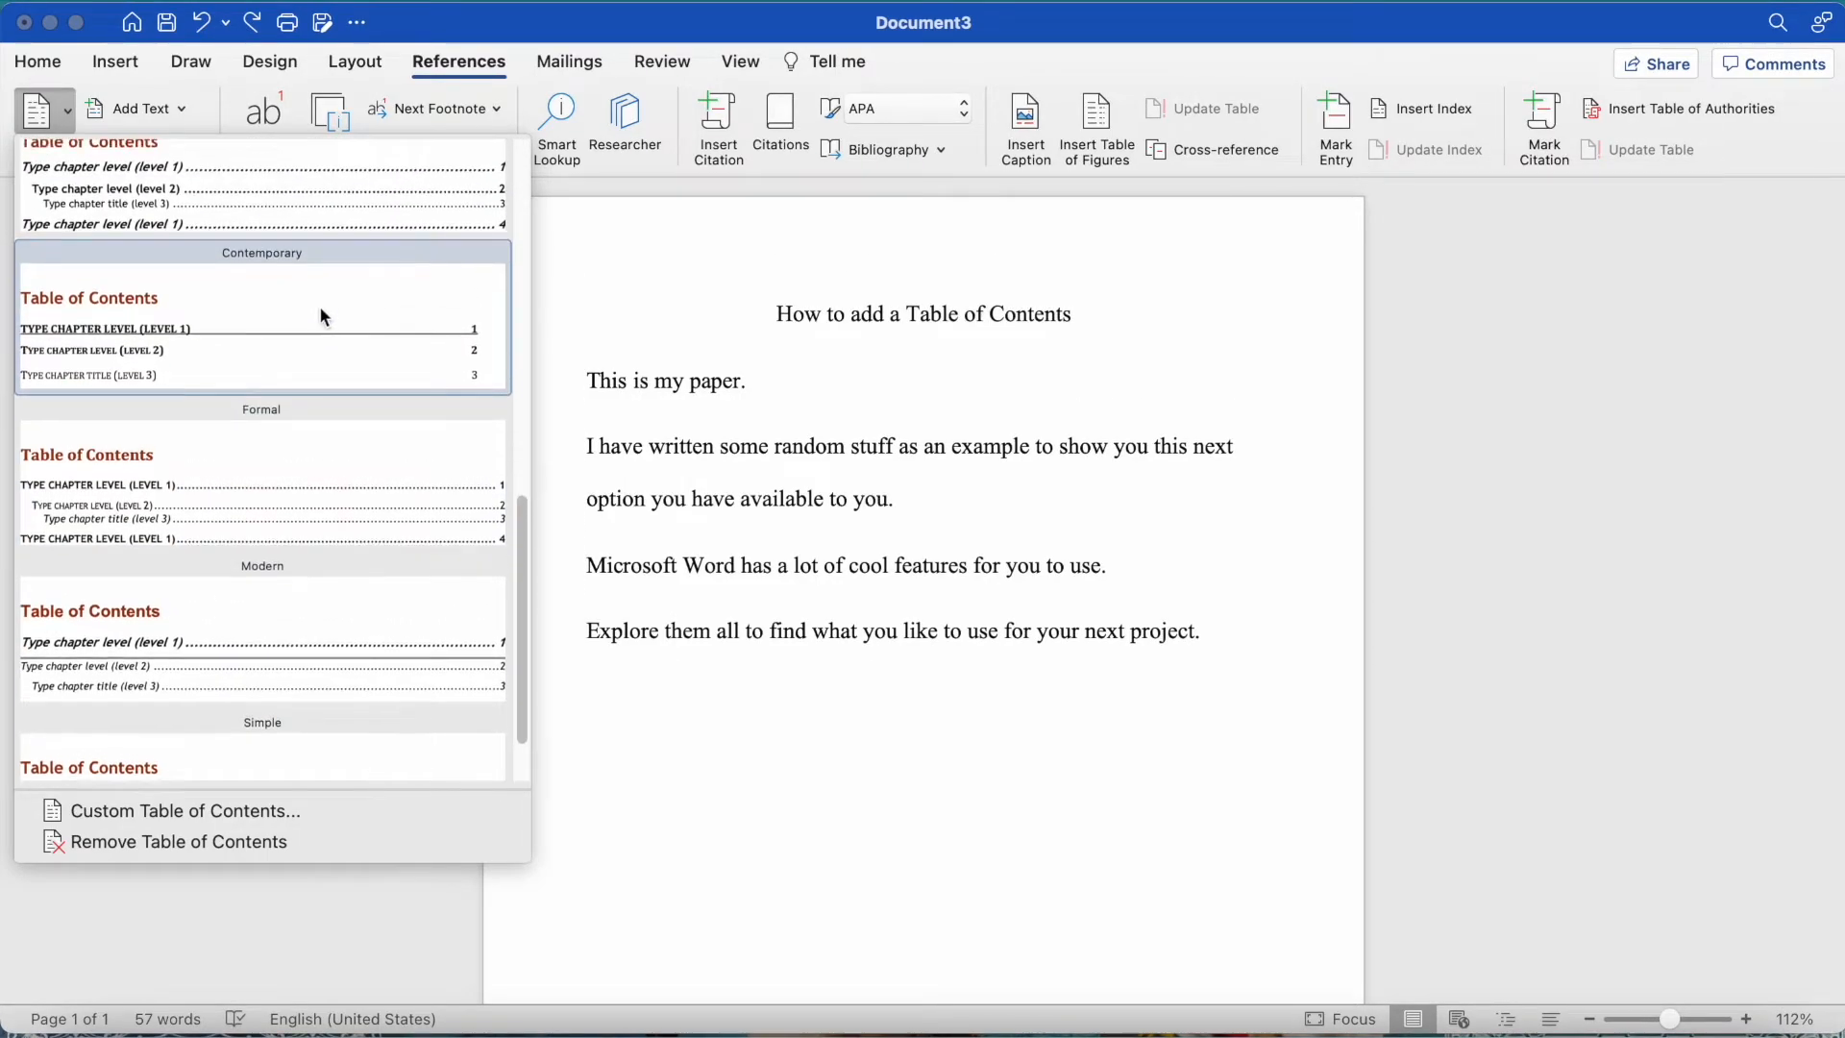
left_click(206, 476)
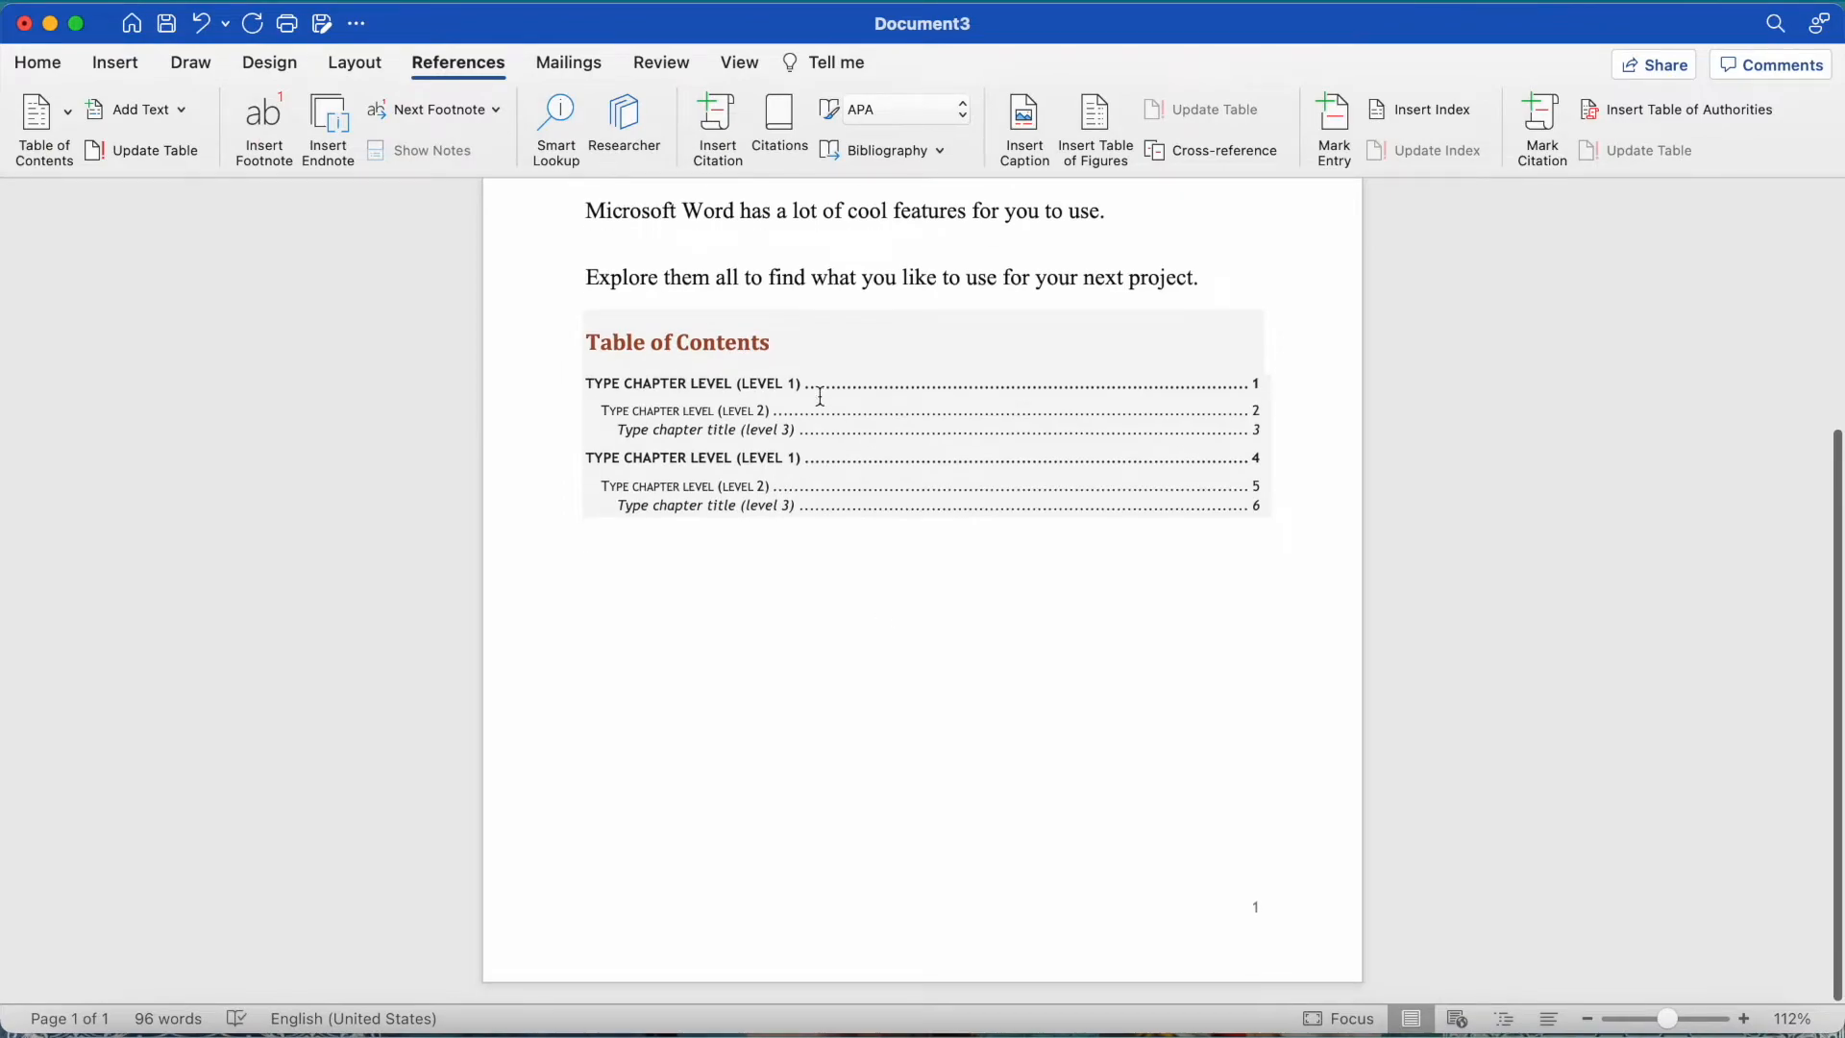
Replace the first level 1 chapter placeholder in the table of contents with "First Page"
left_click(688, 389)
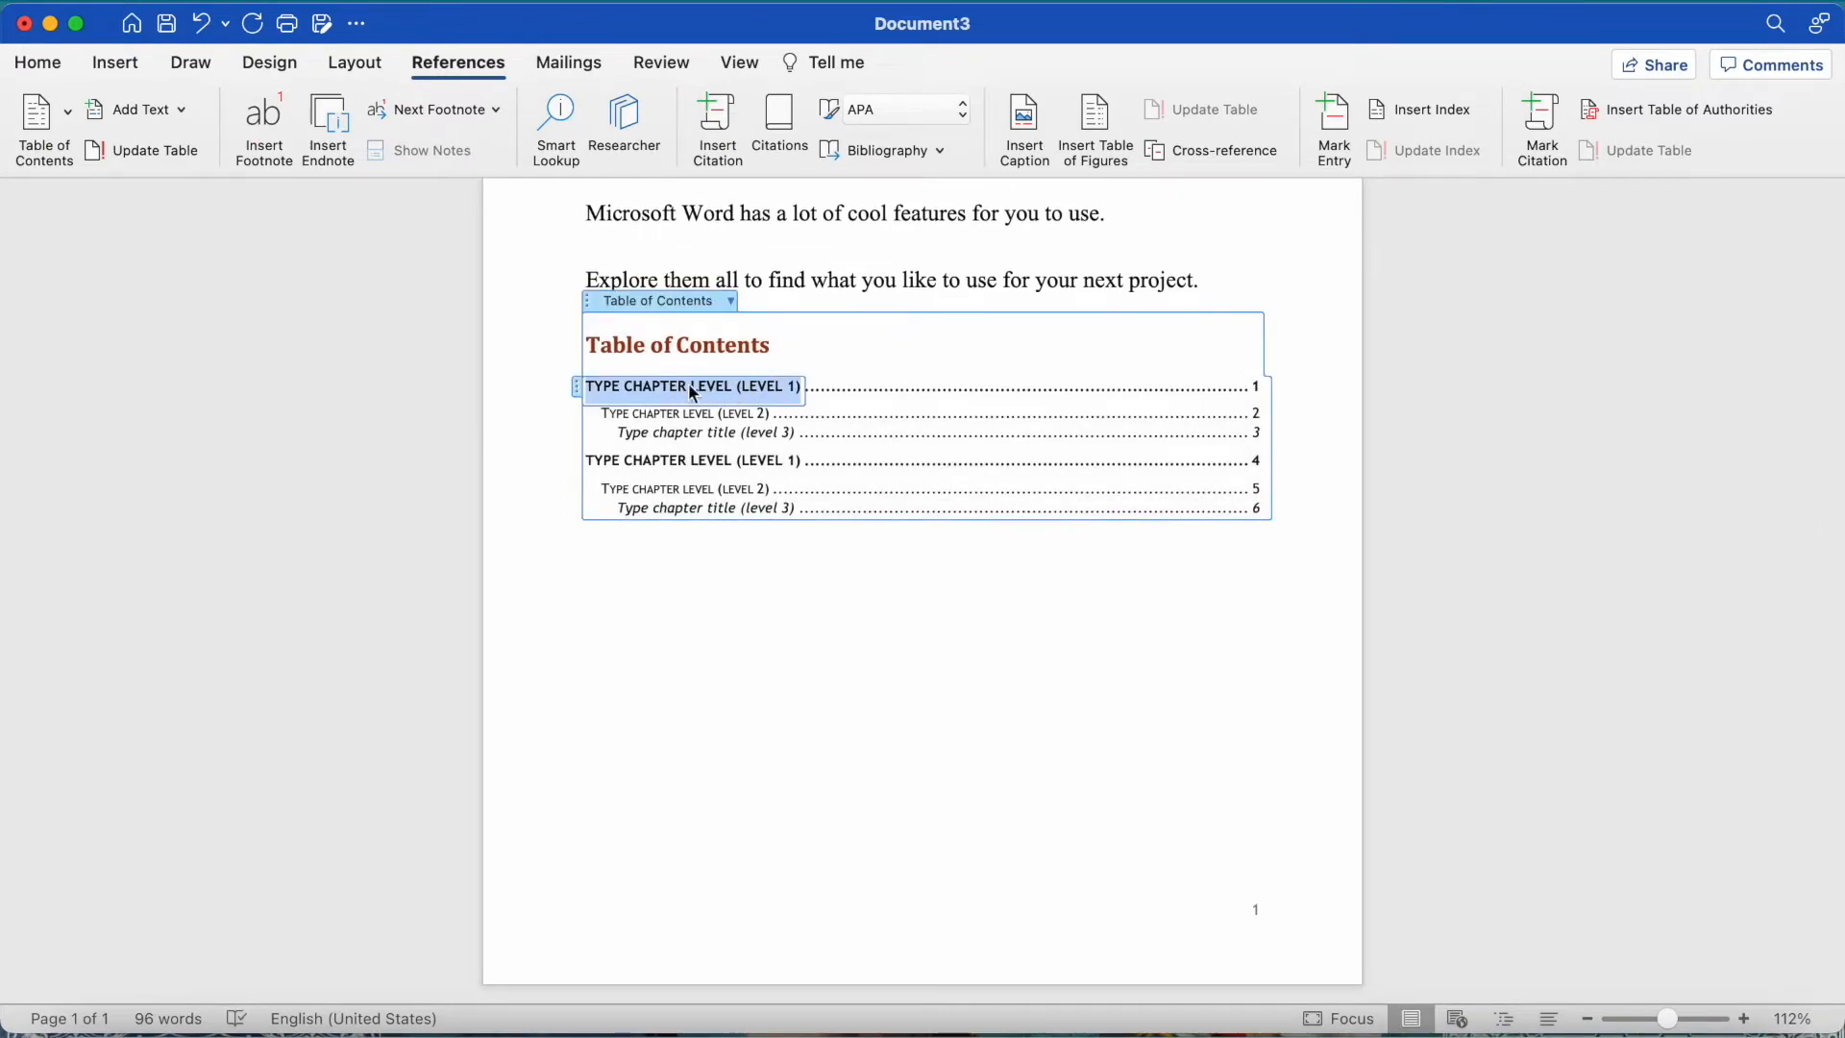
left_click(1264, 385)
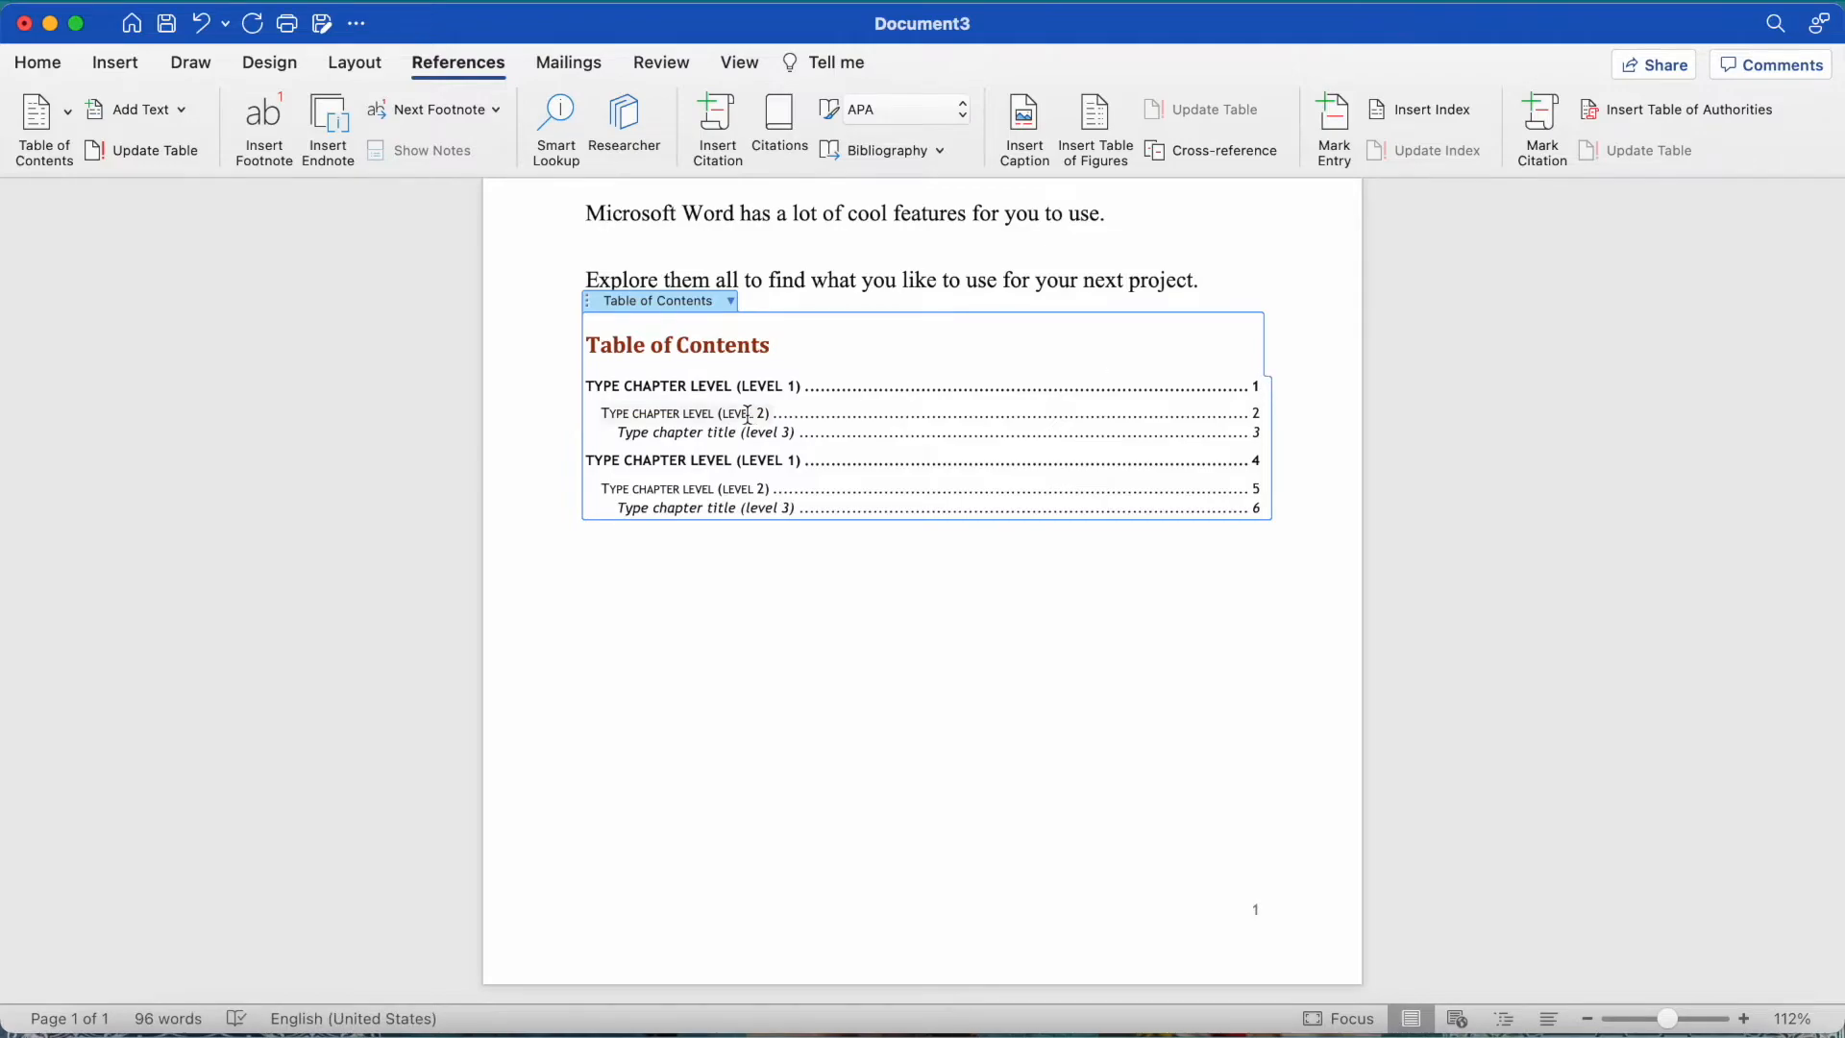
left_click(686, 421)
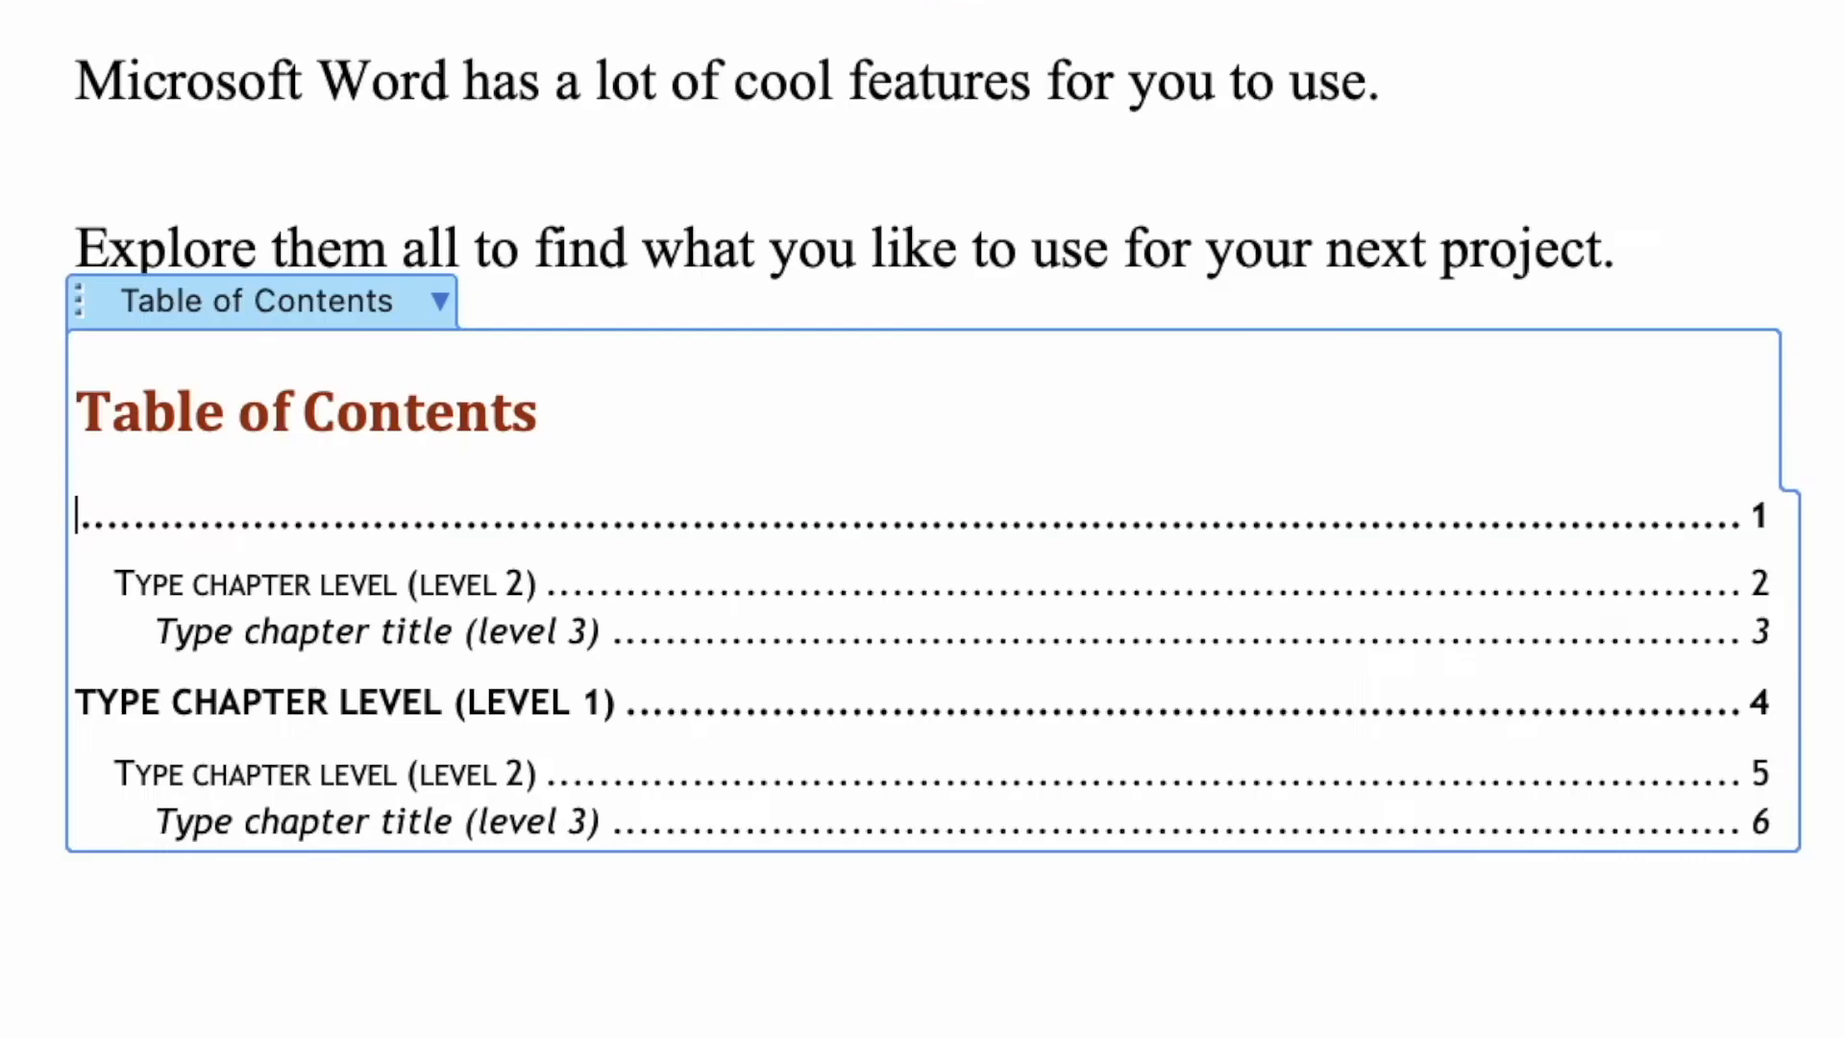
type("First Page")
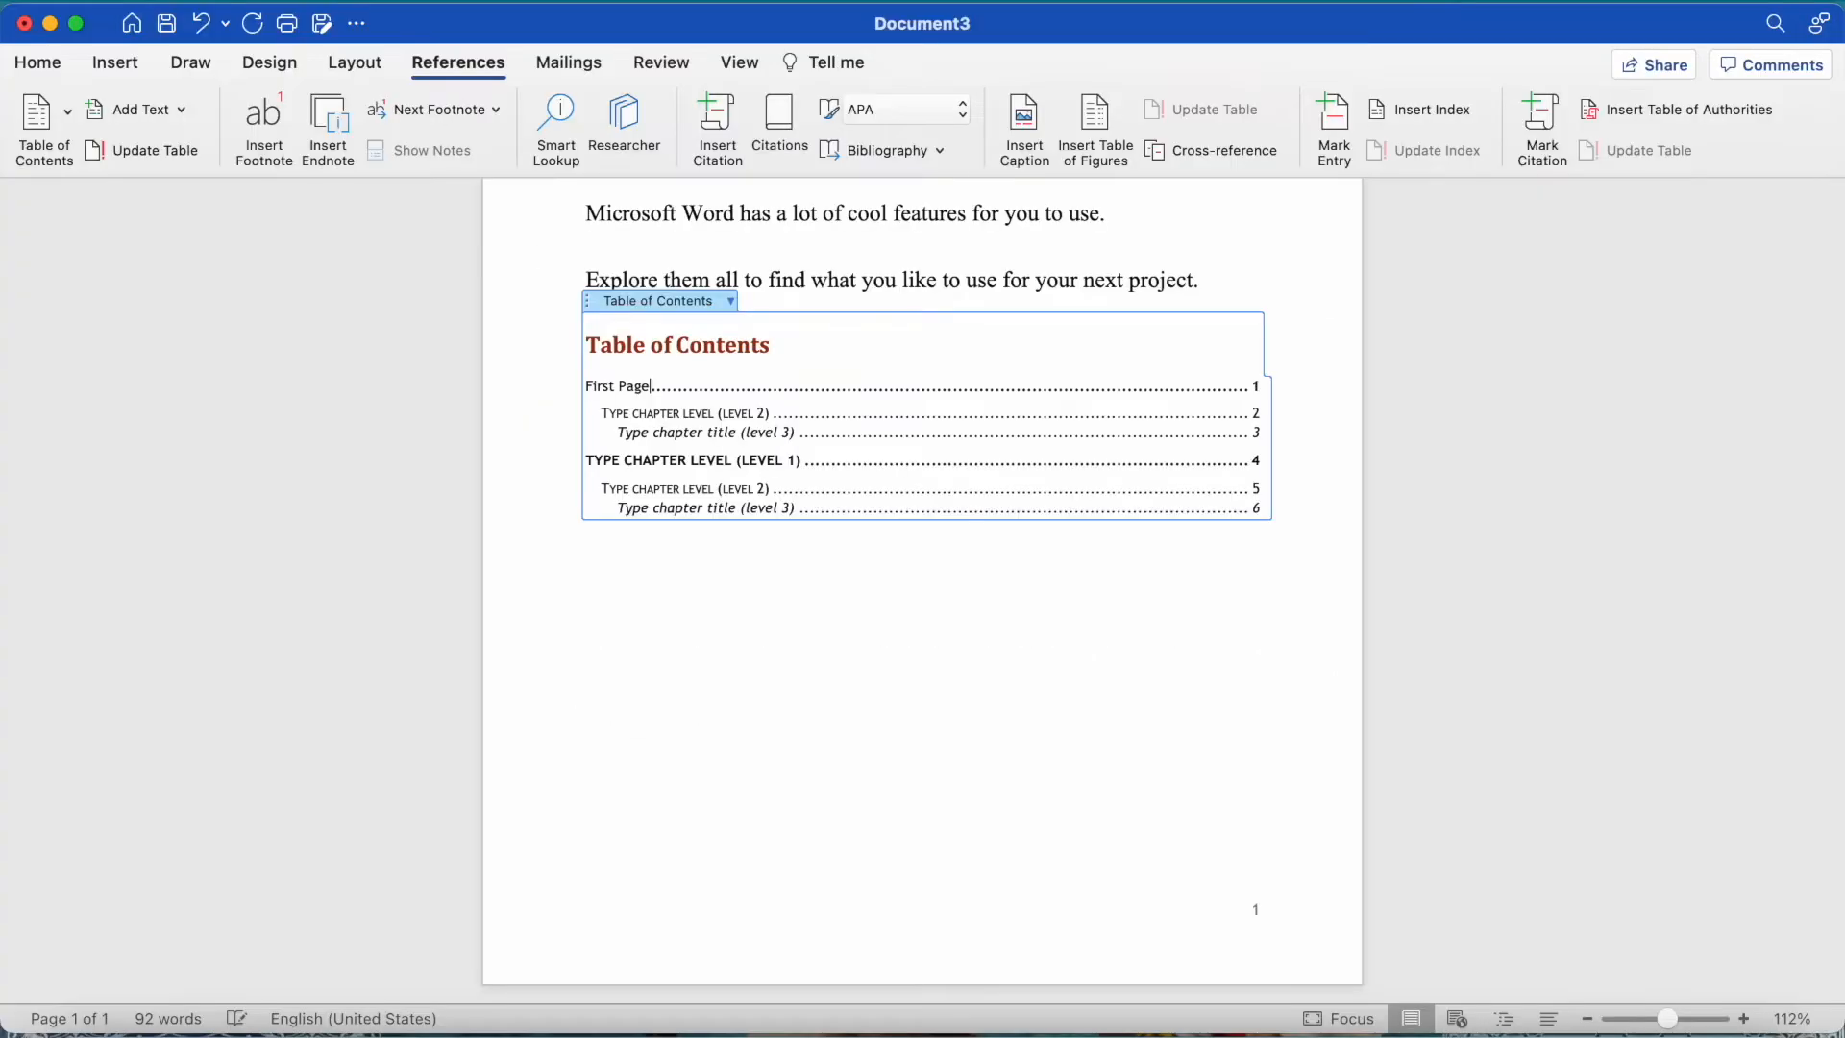
left_click(990, 577)
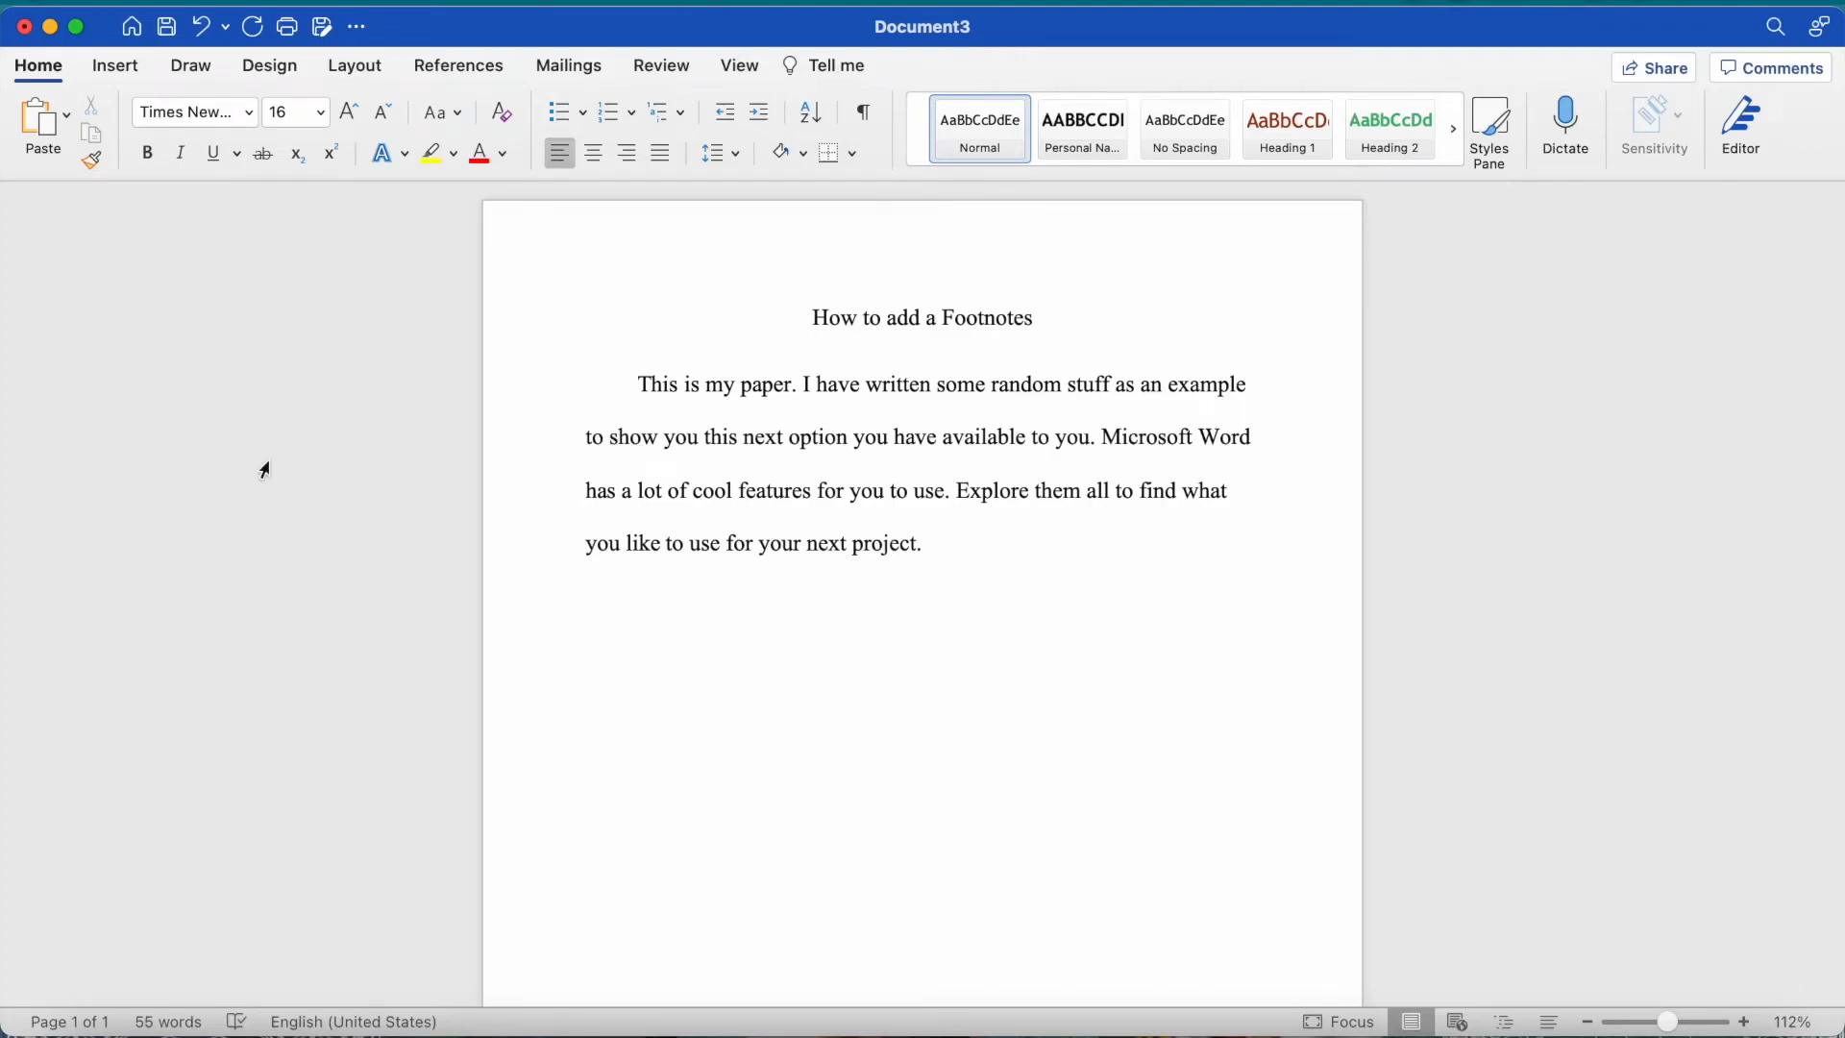
Add a footnote at the end of the "How to add a Footnotes" paragraph with the text "My footnote!"
left_click(459, 67)
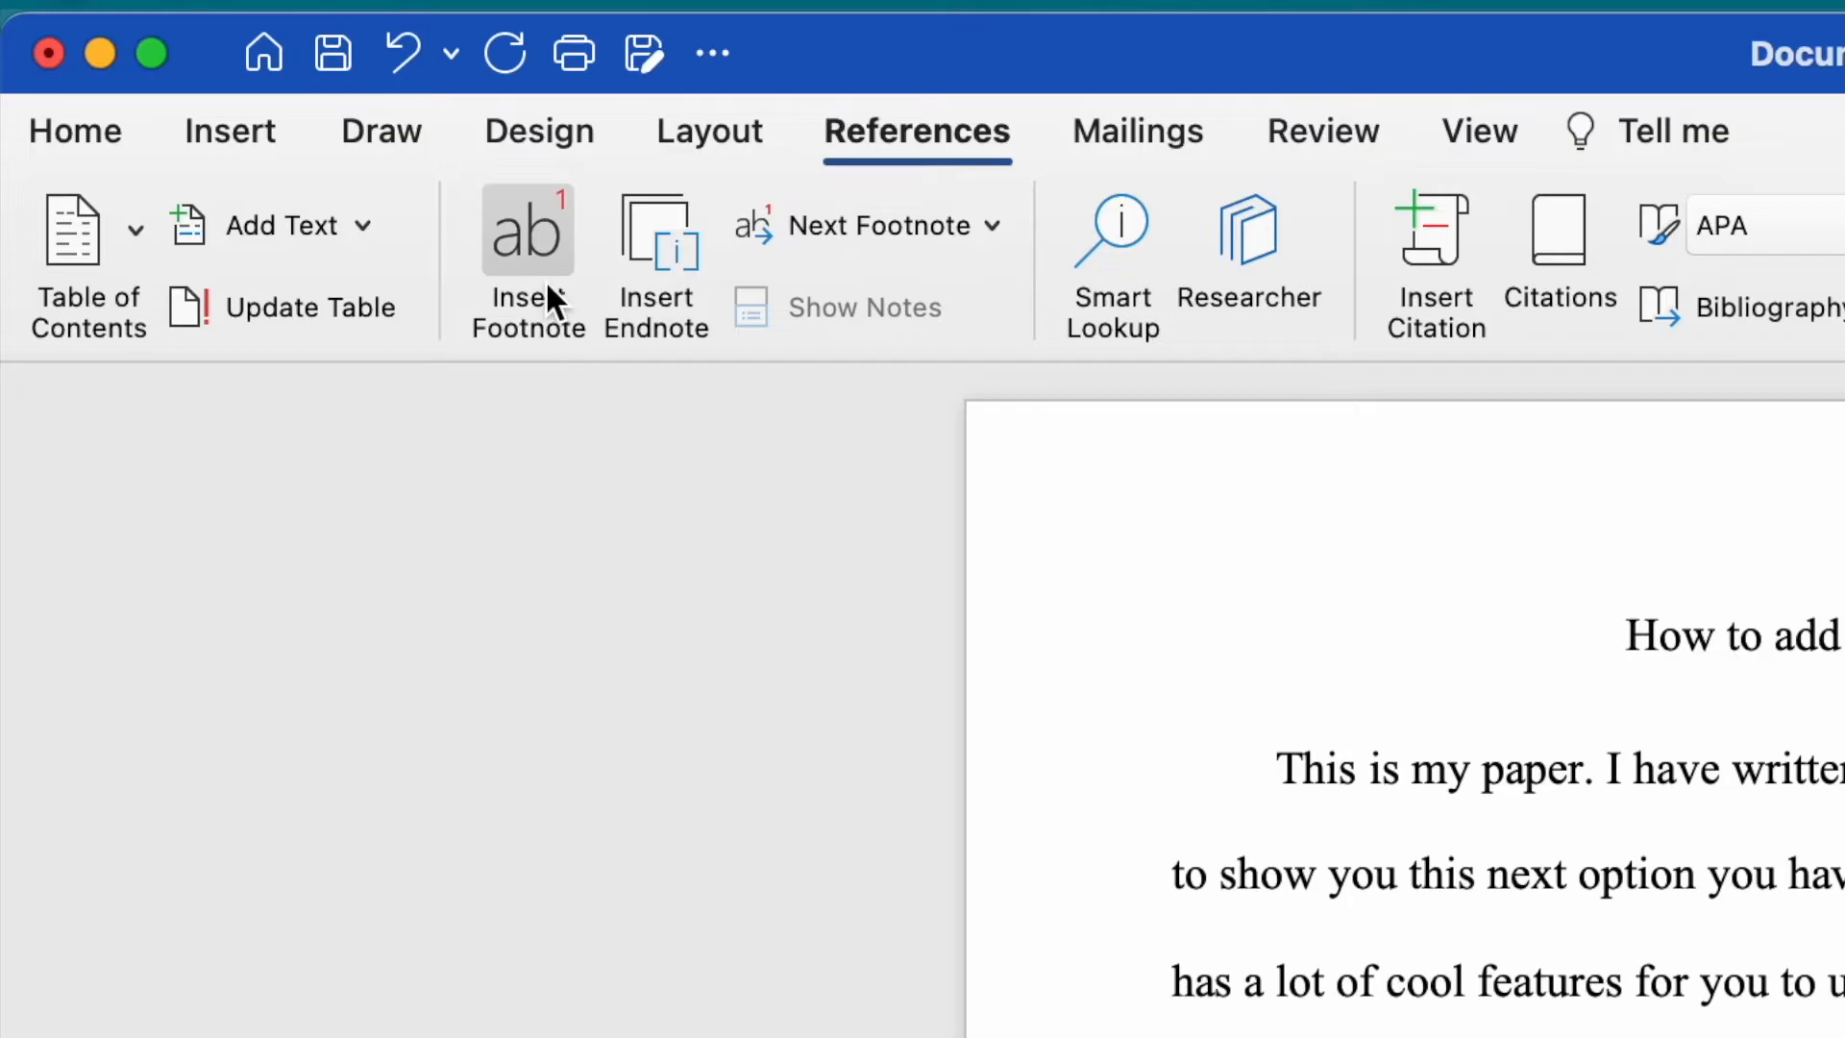
left_click(263, 129)
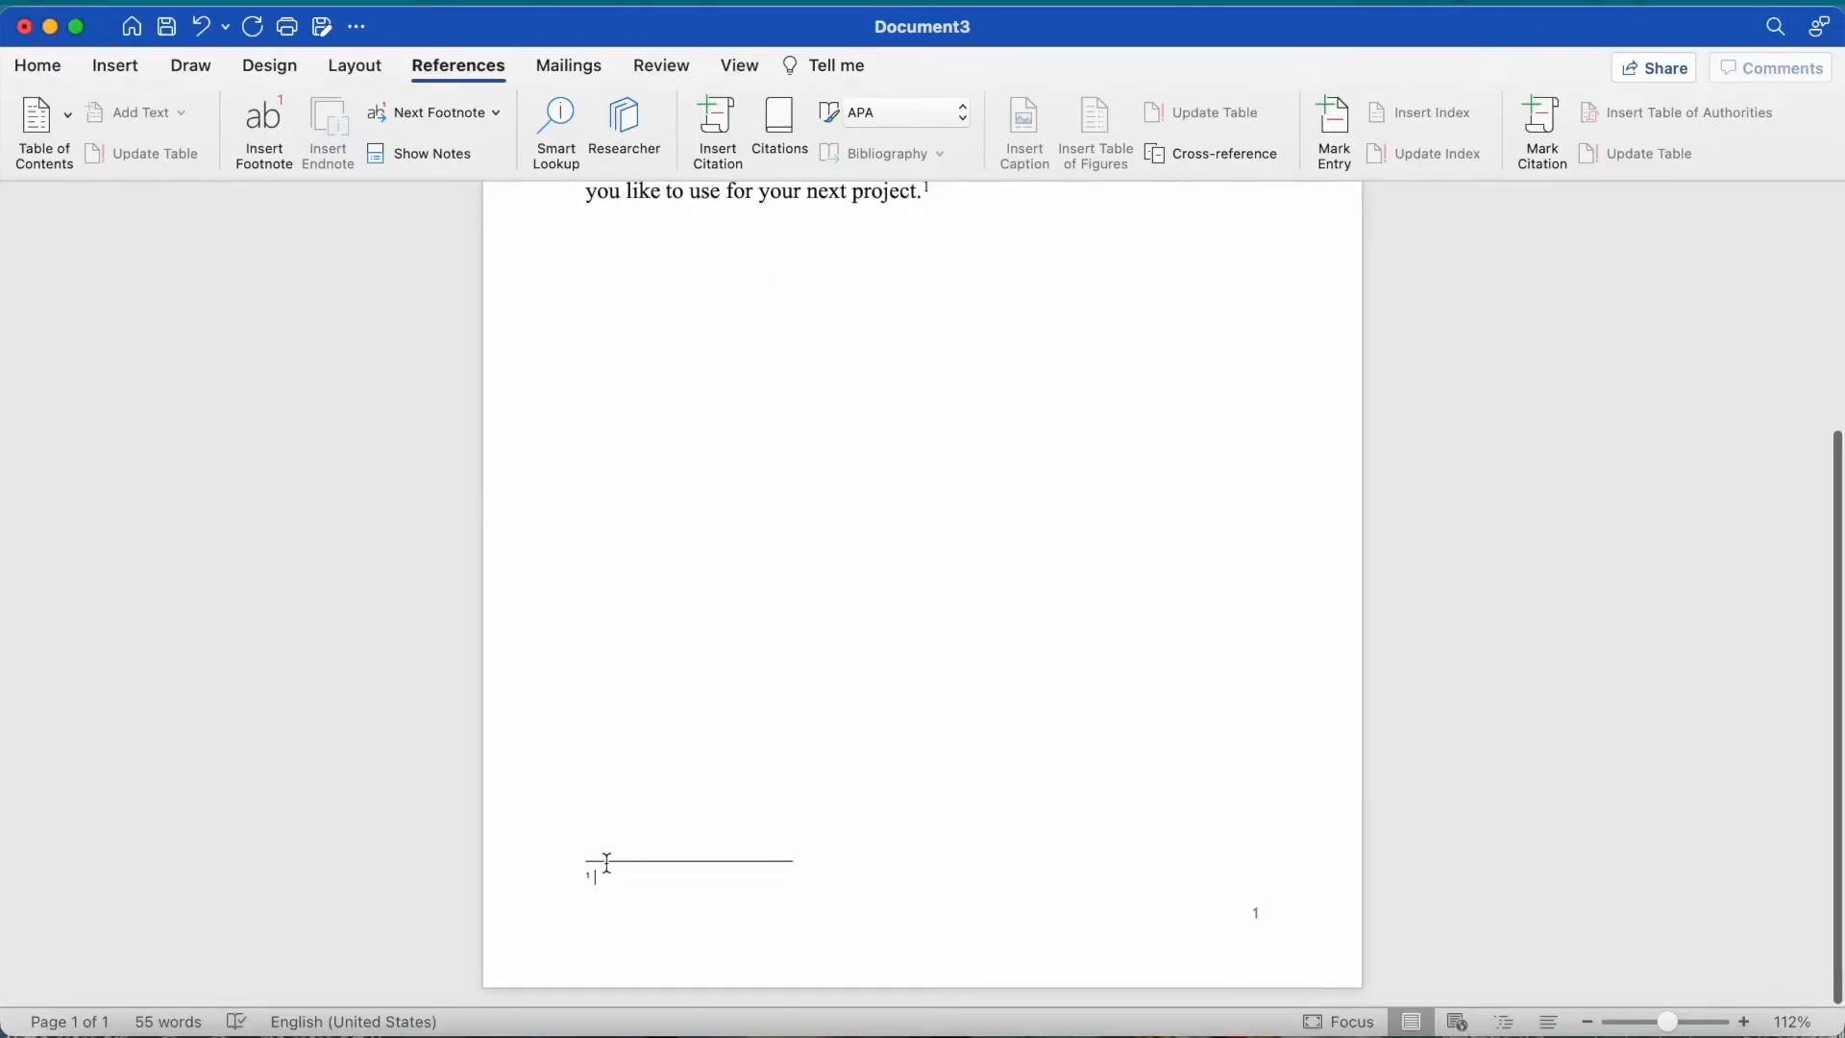
type("My footnote!")
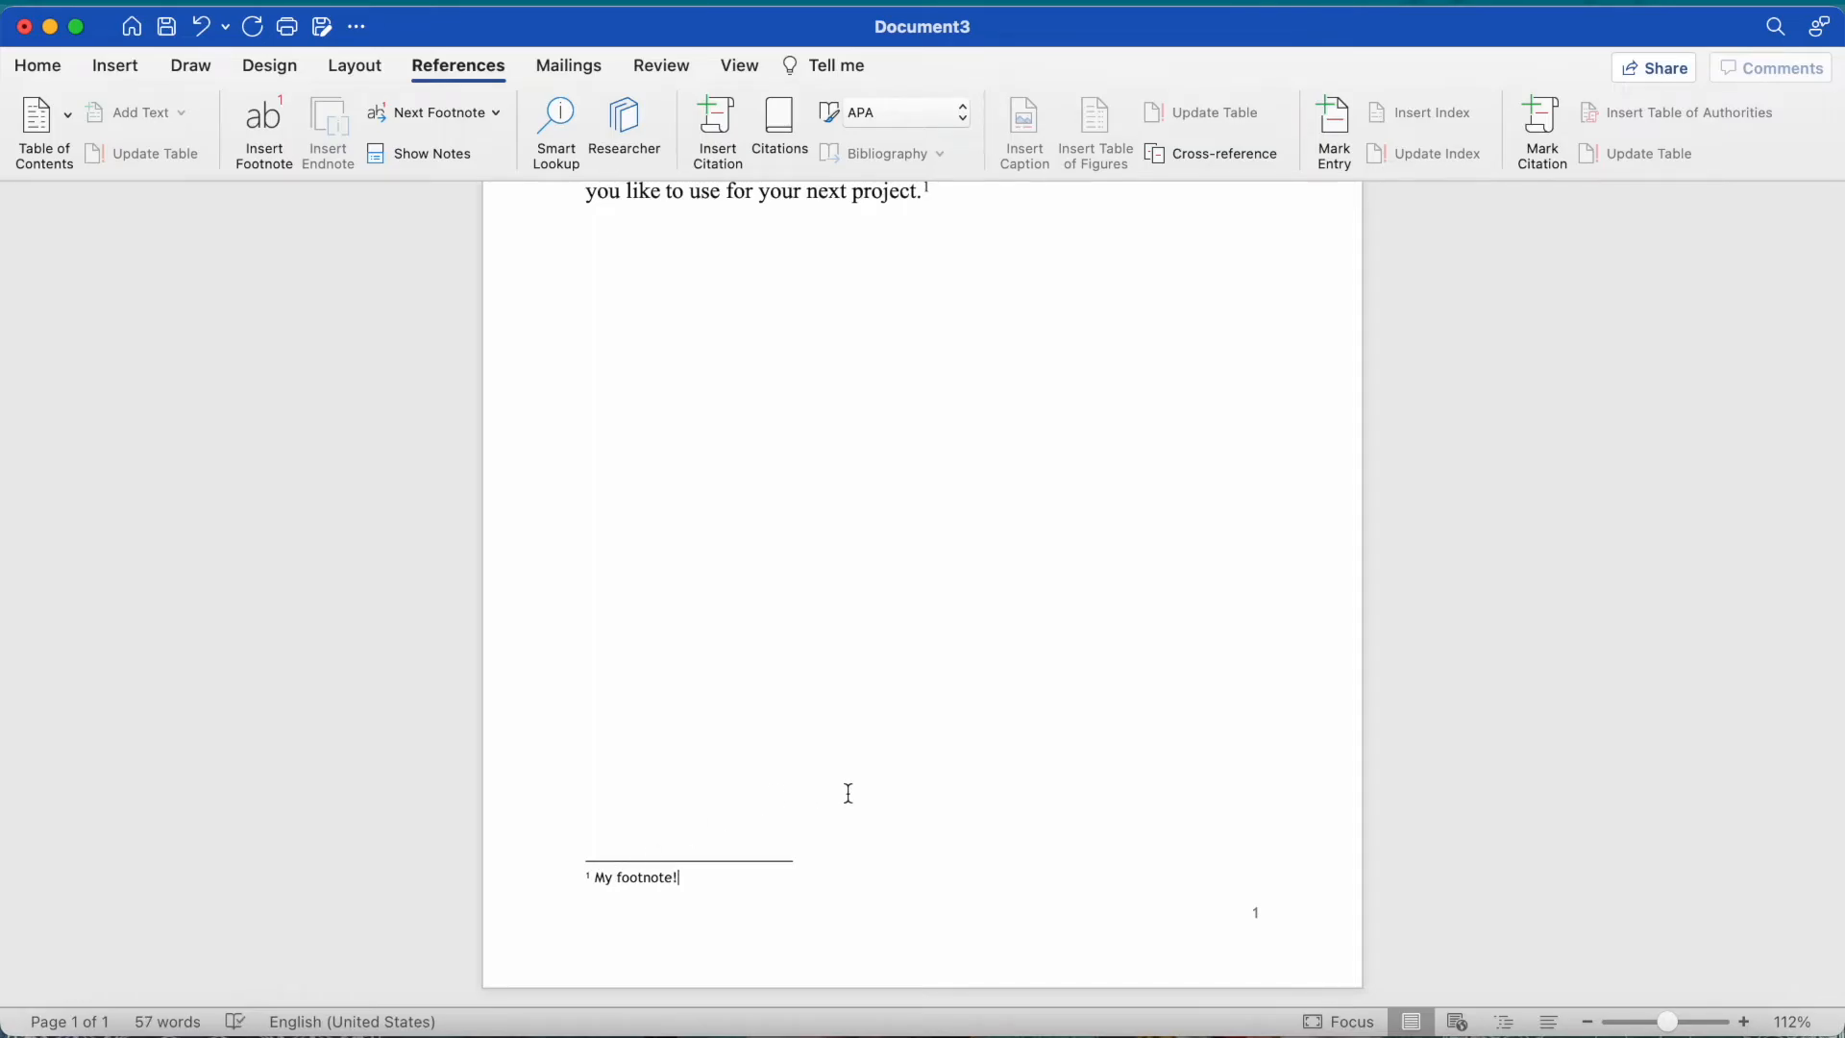
scroll(846, 792, "up", 2)
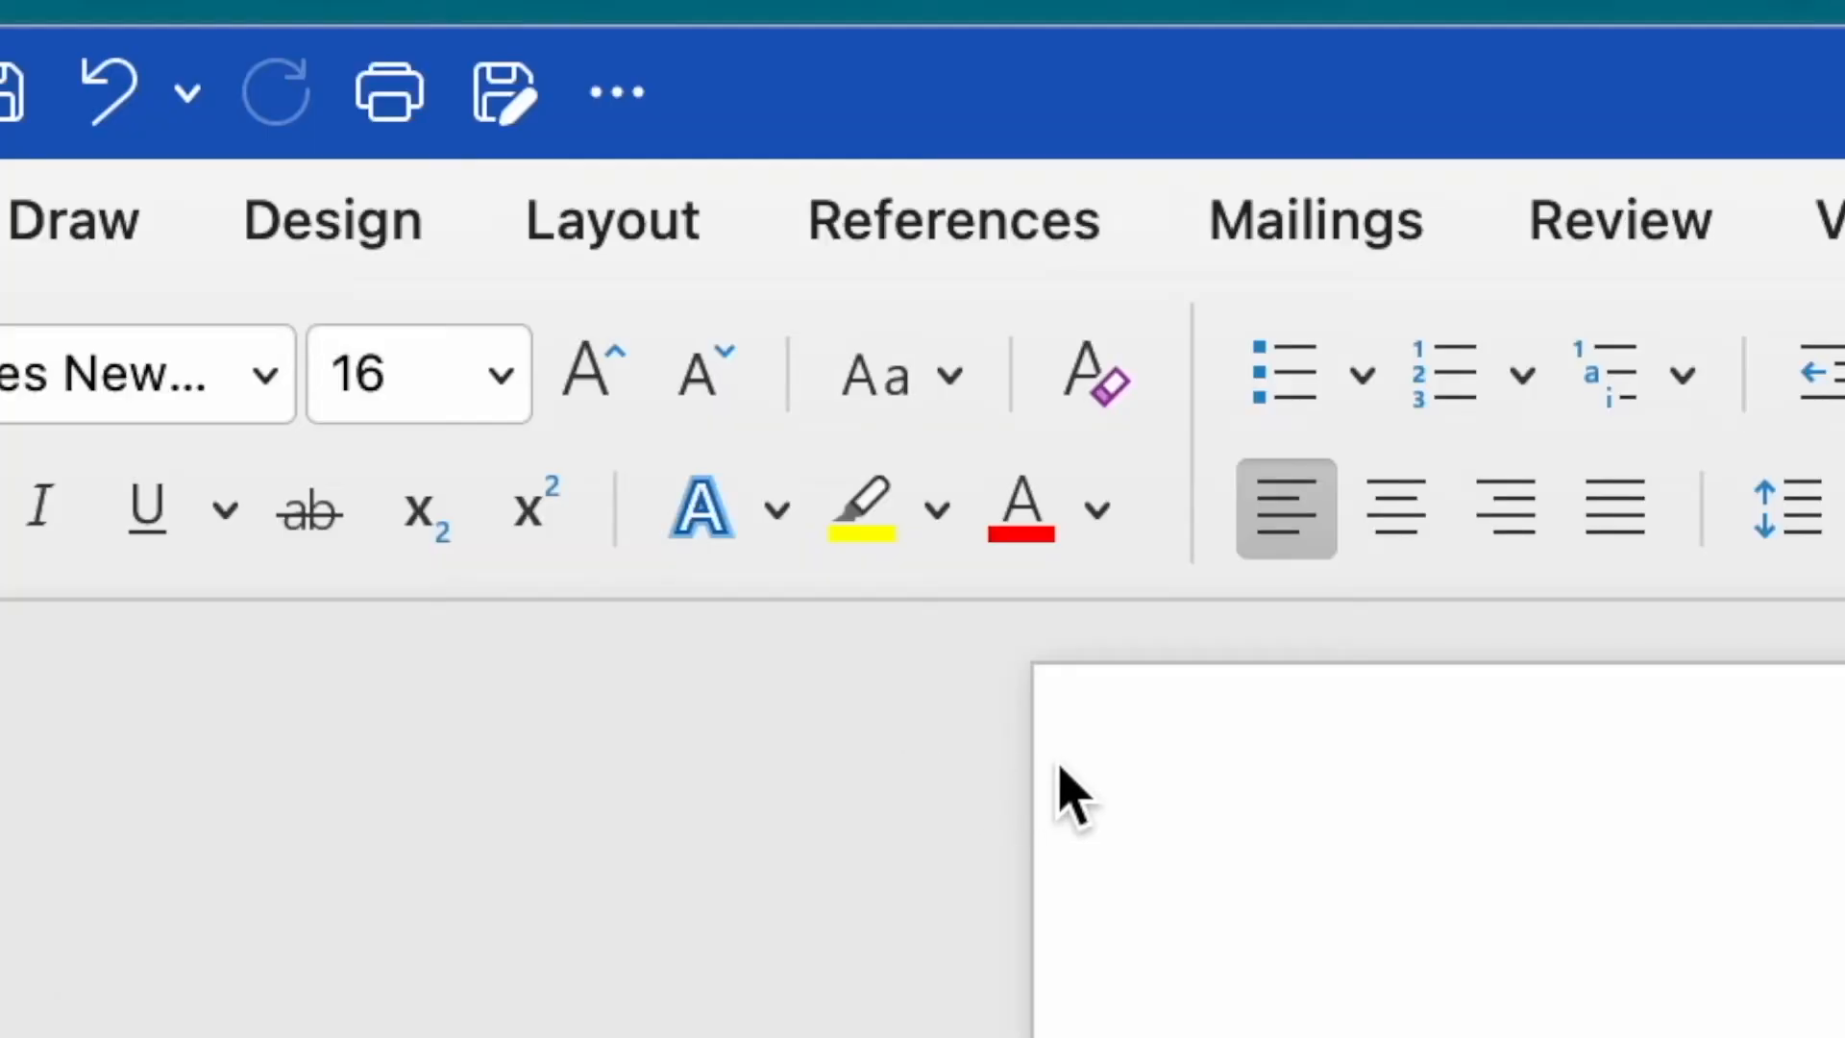
Open the list of citations for the "How to add Citations" document and select APA as the citation style
left_click(494, 64)
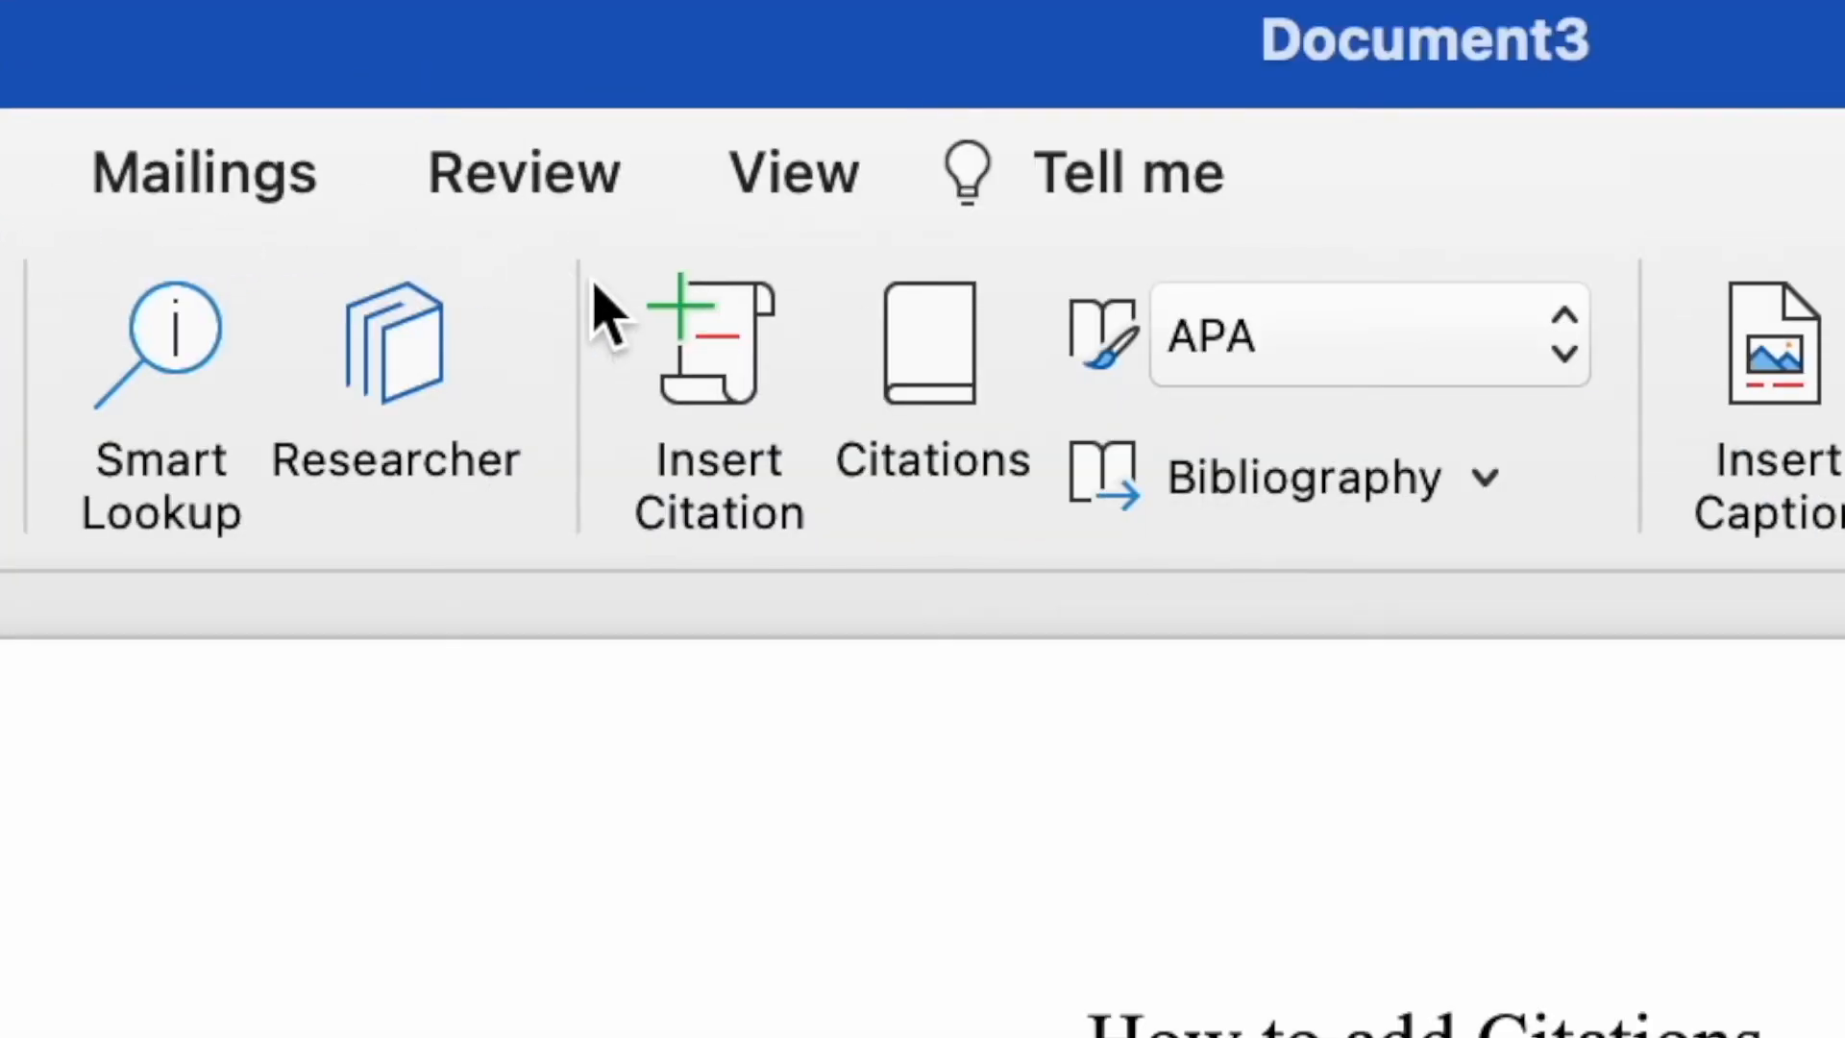
left_click(946, 389)
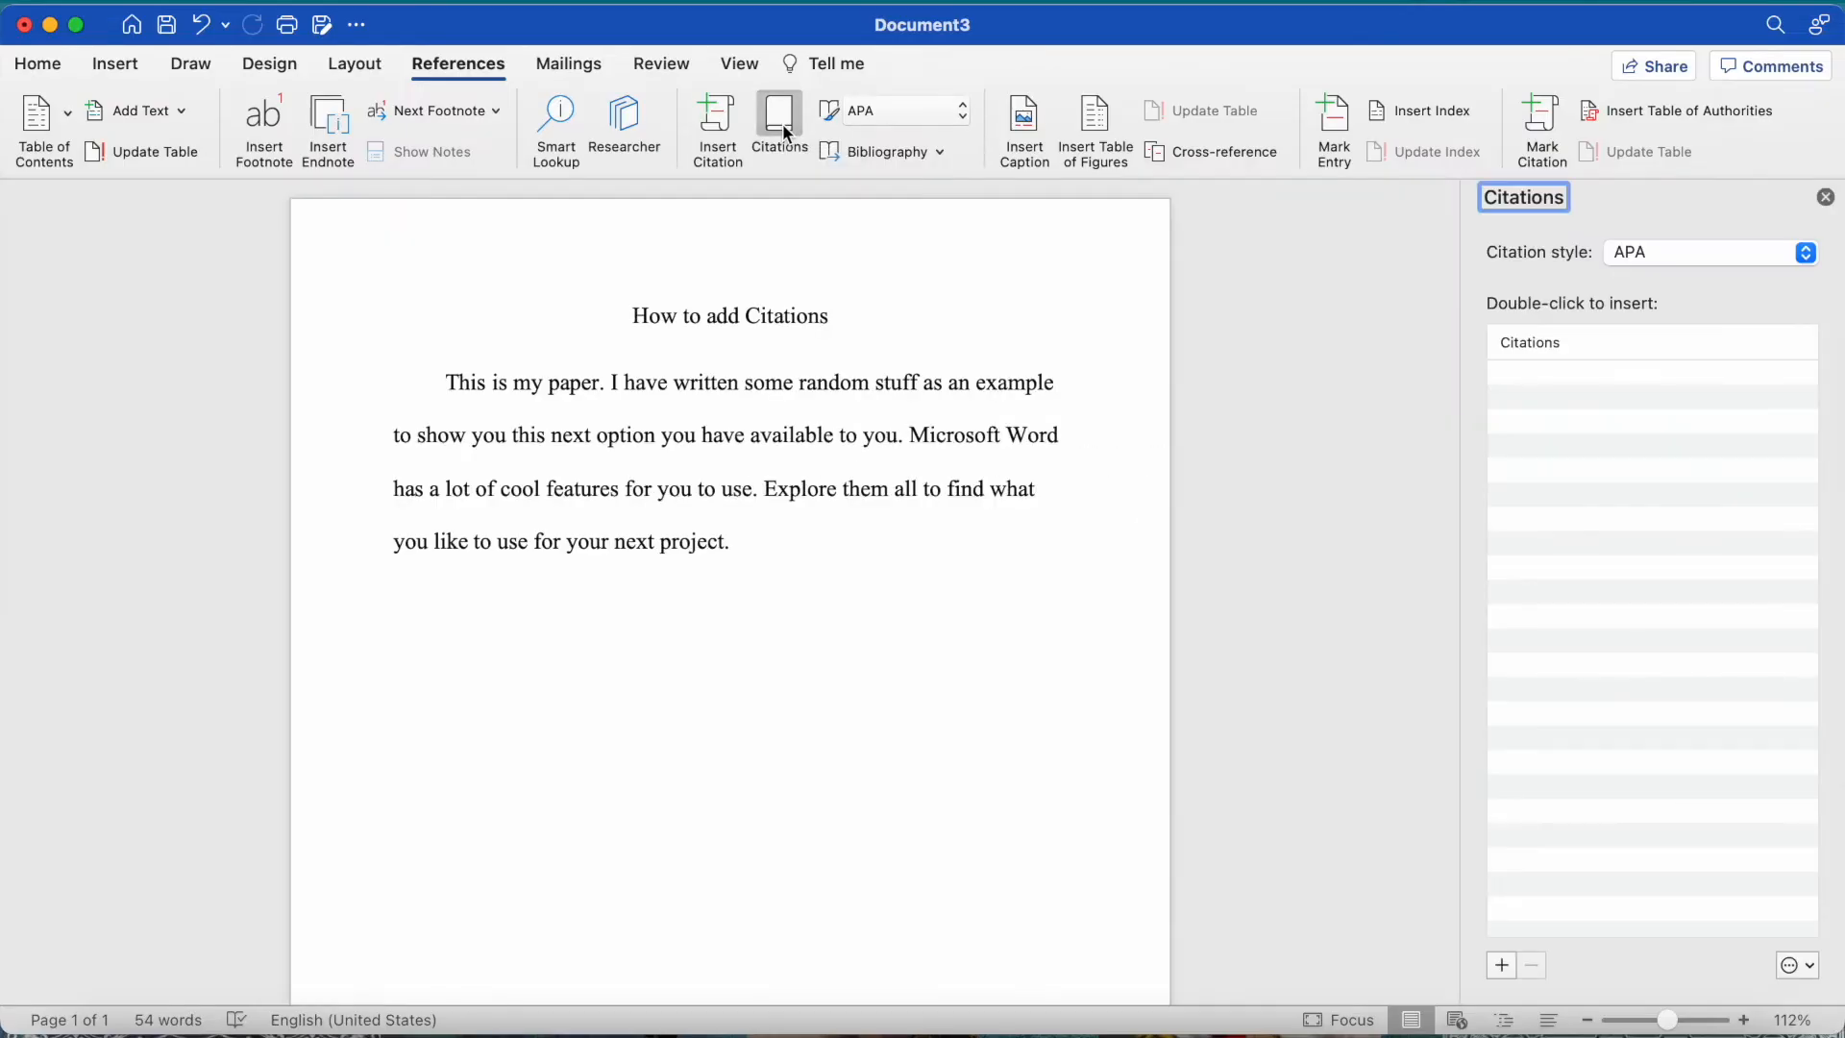
left_click(1687, 258)
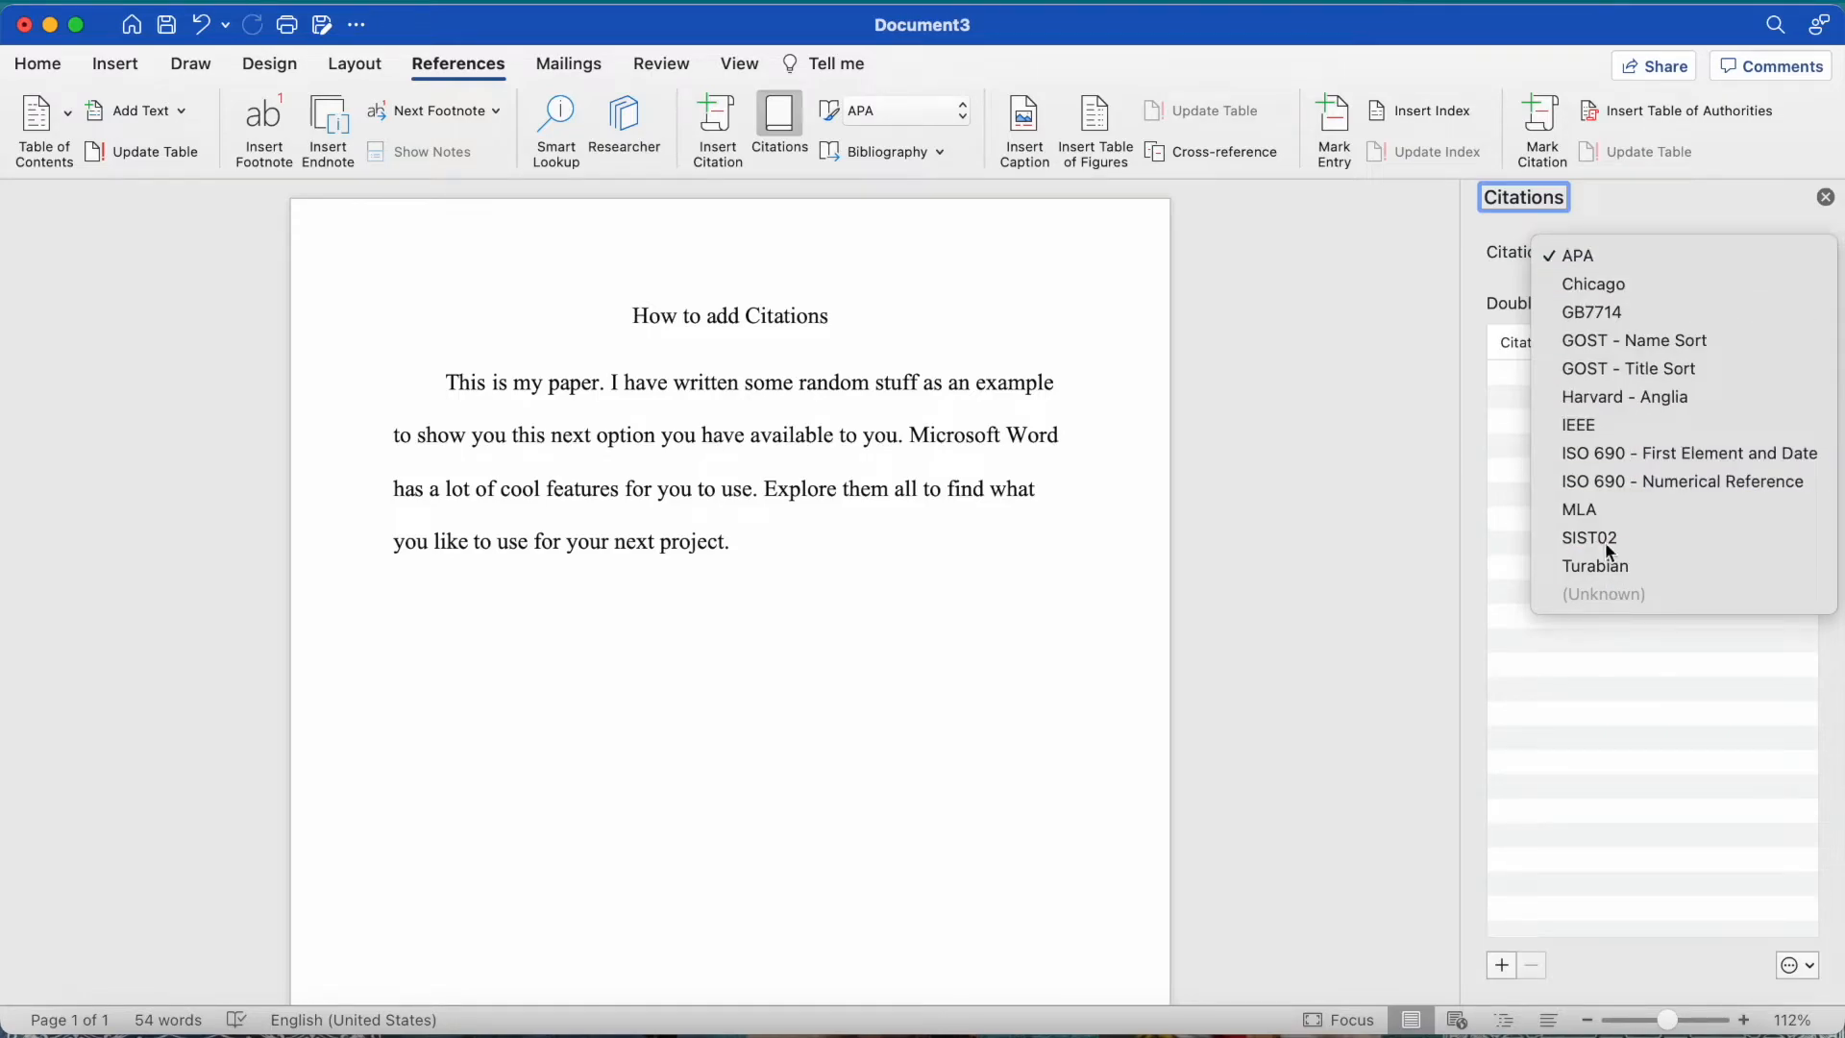
left_click(1586, 252)
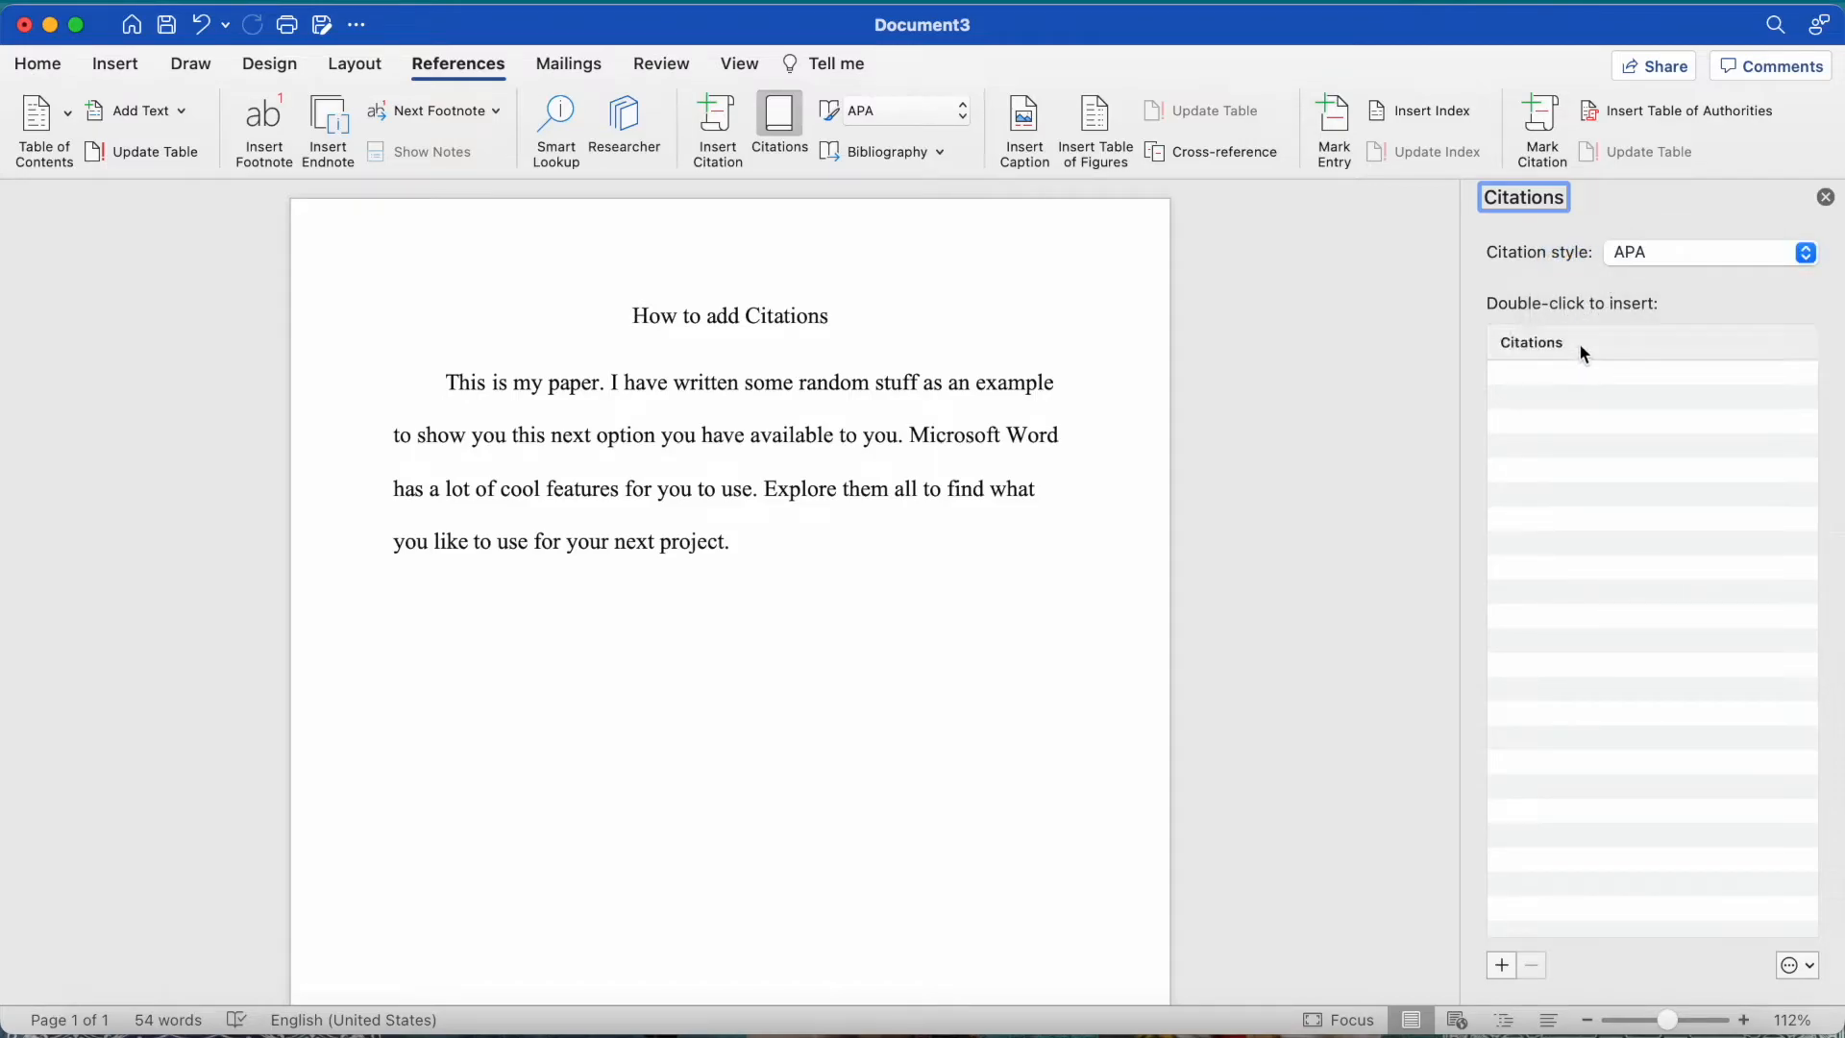
Create a Book source in the citations list and insert its citation at the end of the paragraph
left_click(1502, 965)
left_click(874, 194)
left_click(911, 325)
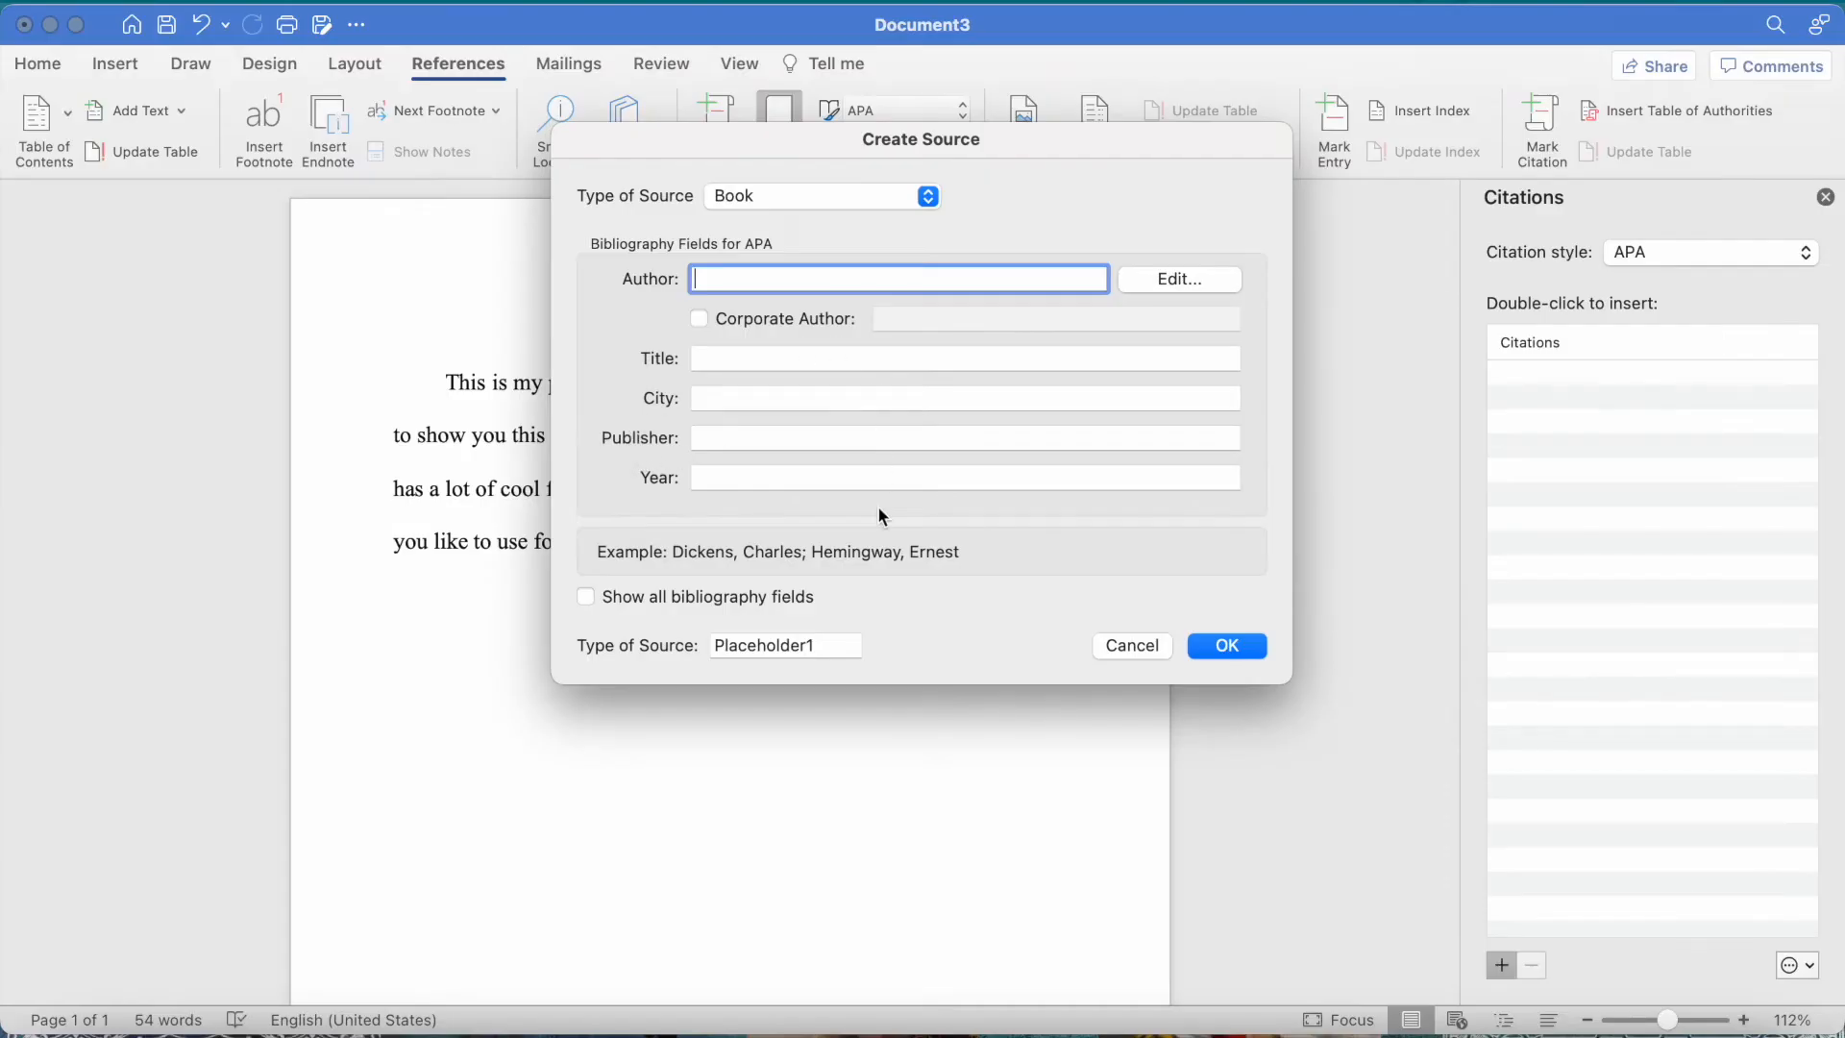
left_click(1229, 647)
left_click(1634, 382)
left_click_drag(734, 536, 879, 542)
left_click(913, 547)
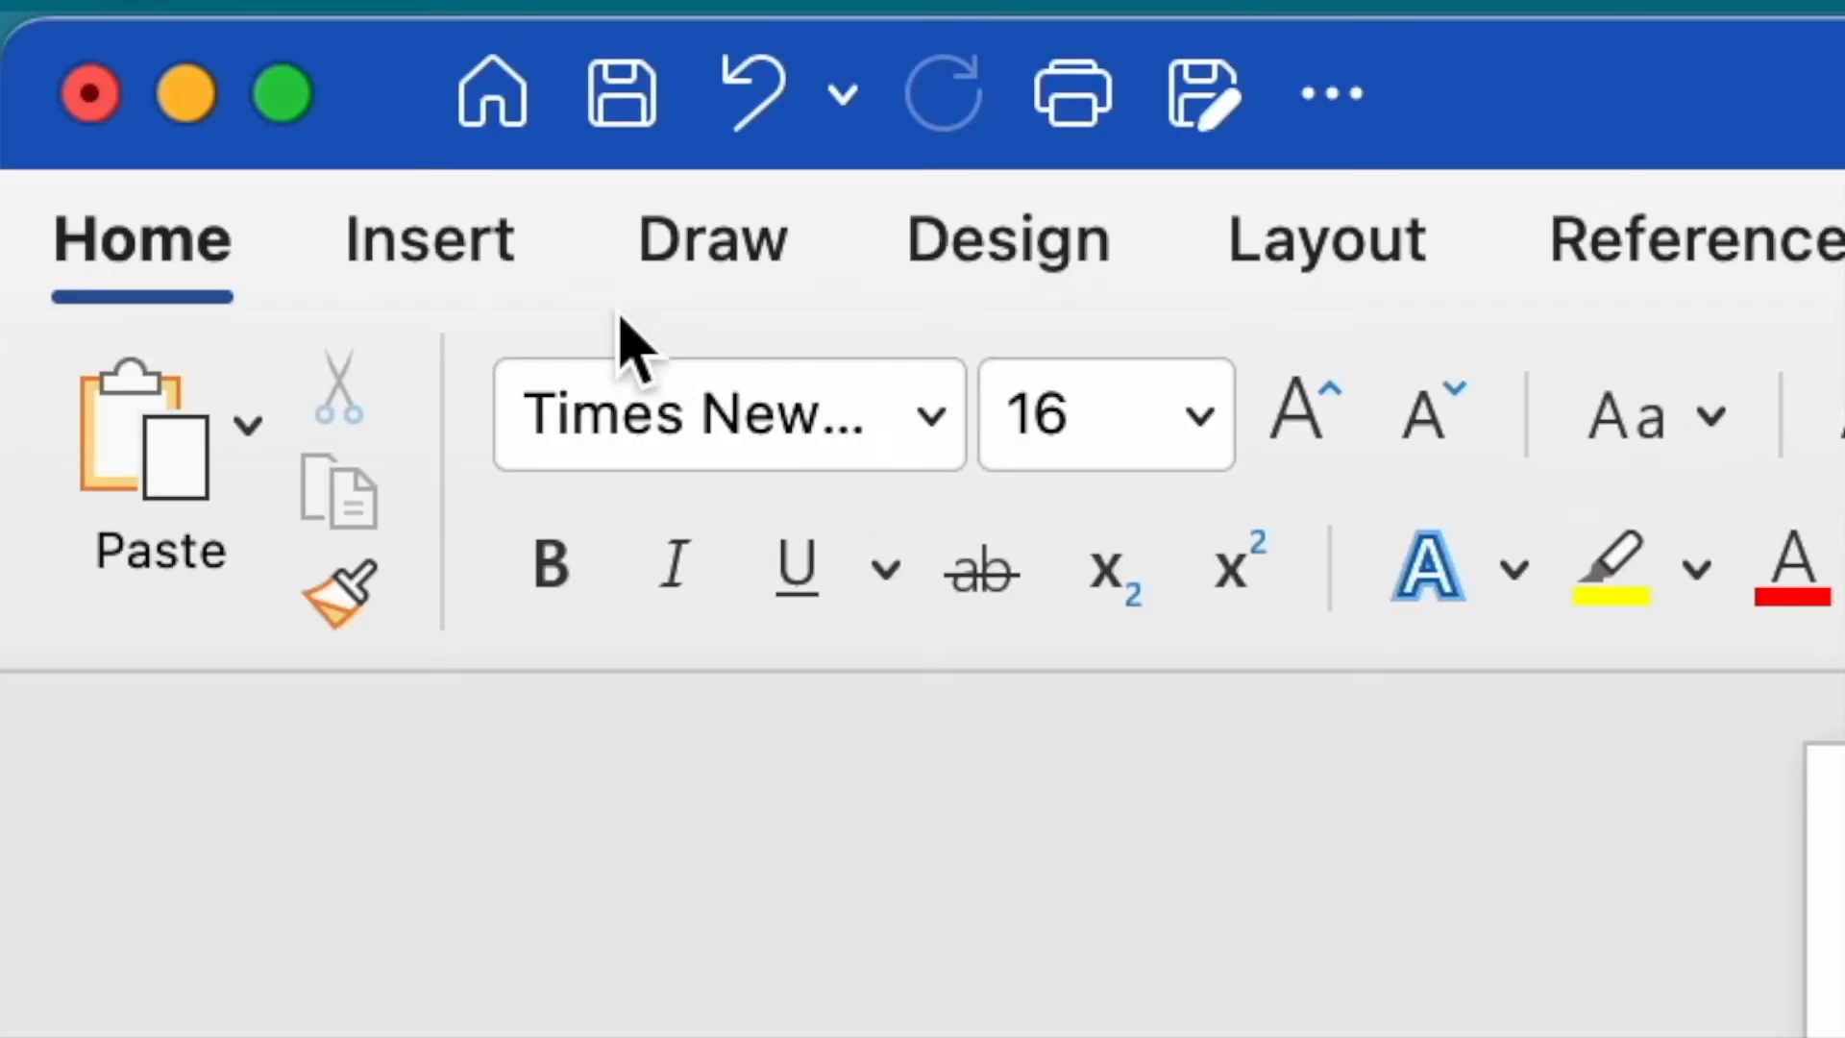
Insert a table with five columns and five rows below the "How to add a Table" paragraph
left_click(132, 70)
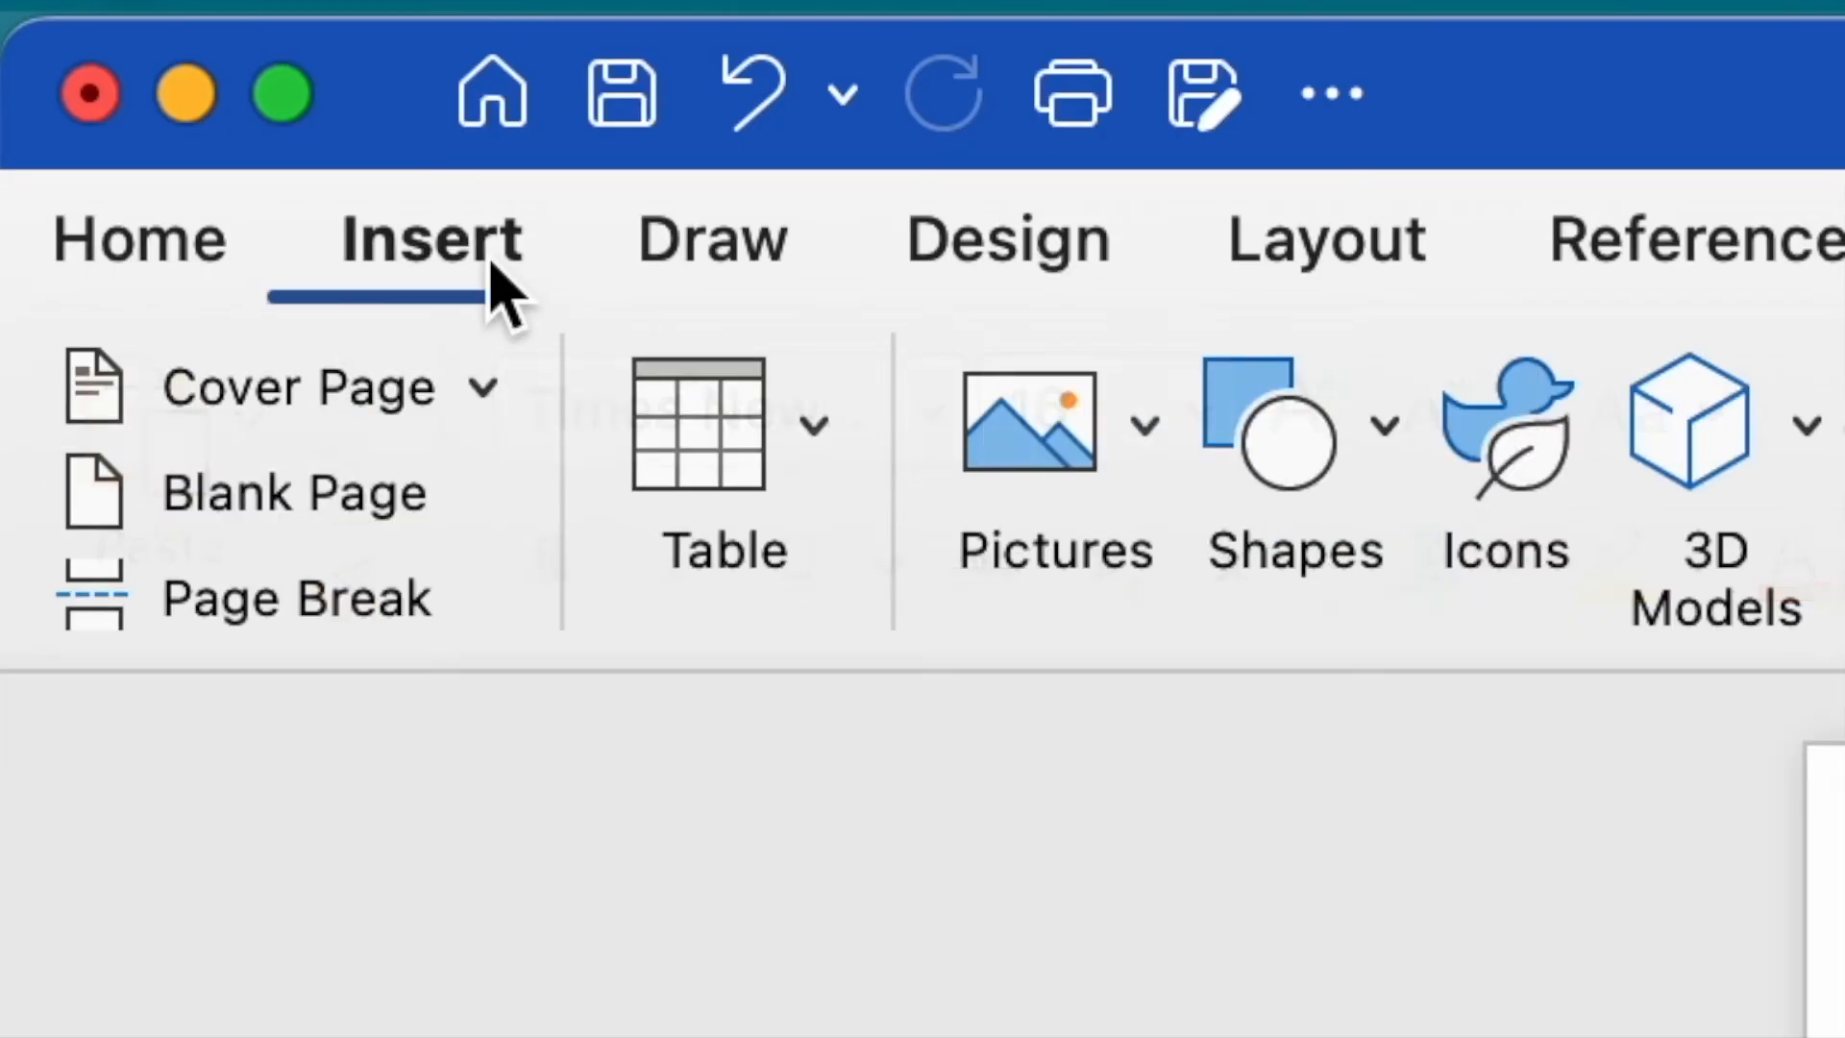
left_click(815, 471)
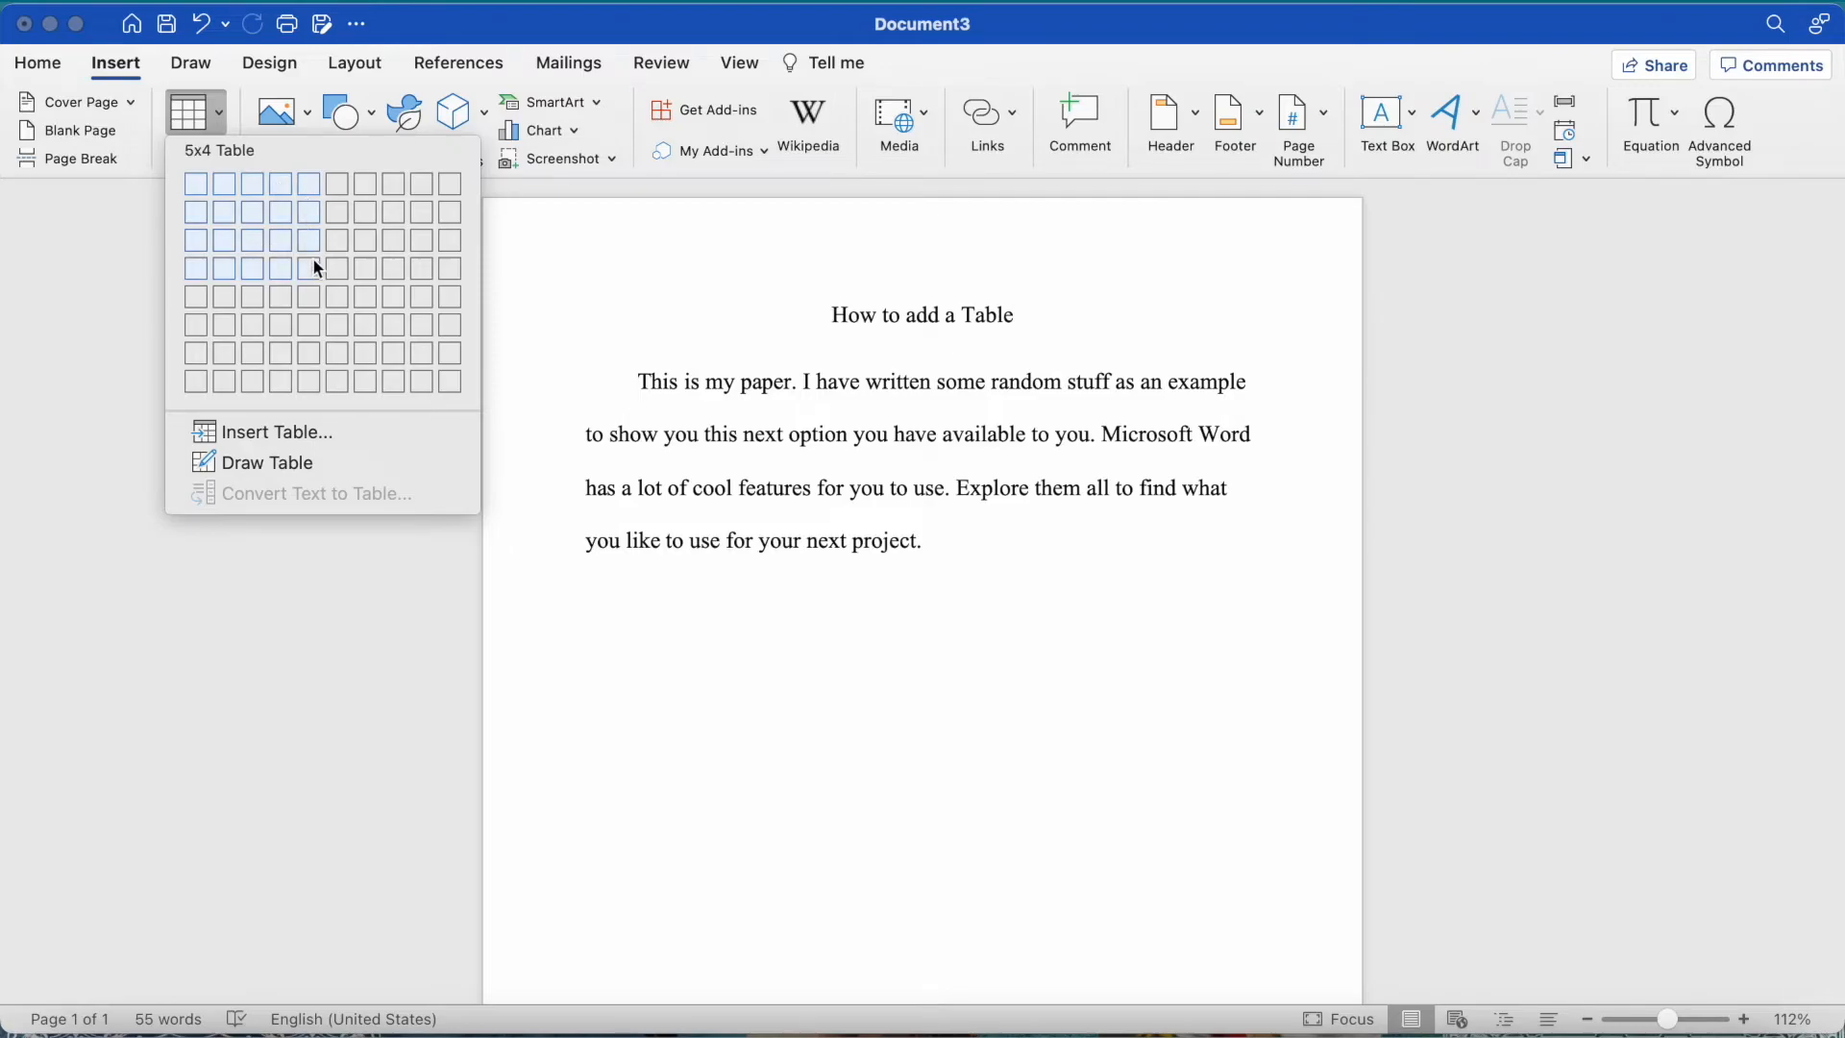
left_click(320, 301)
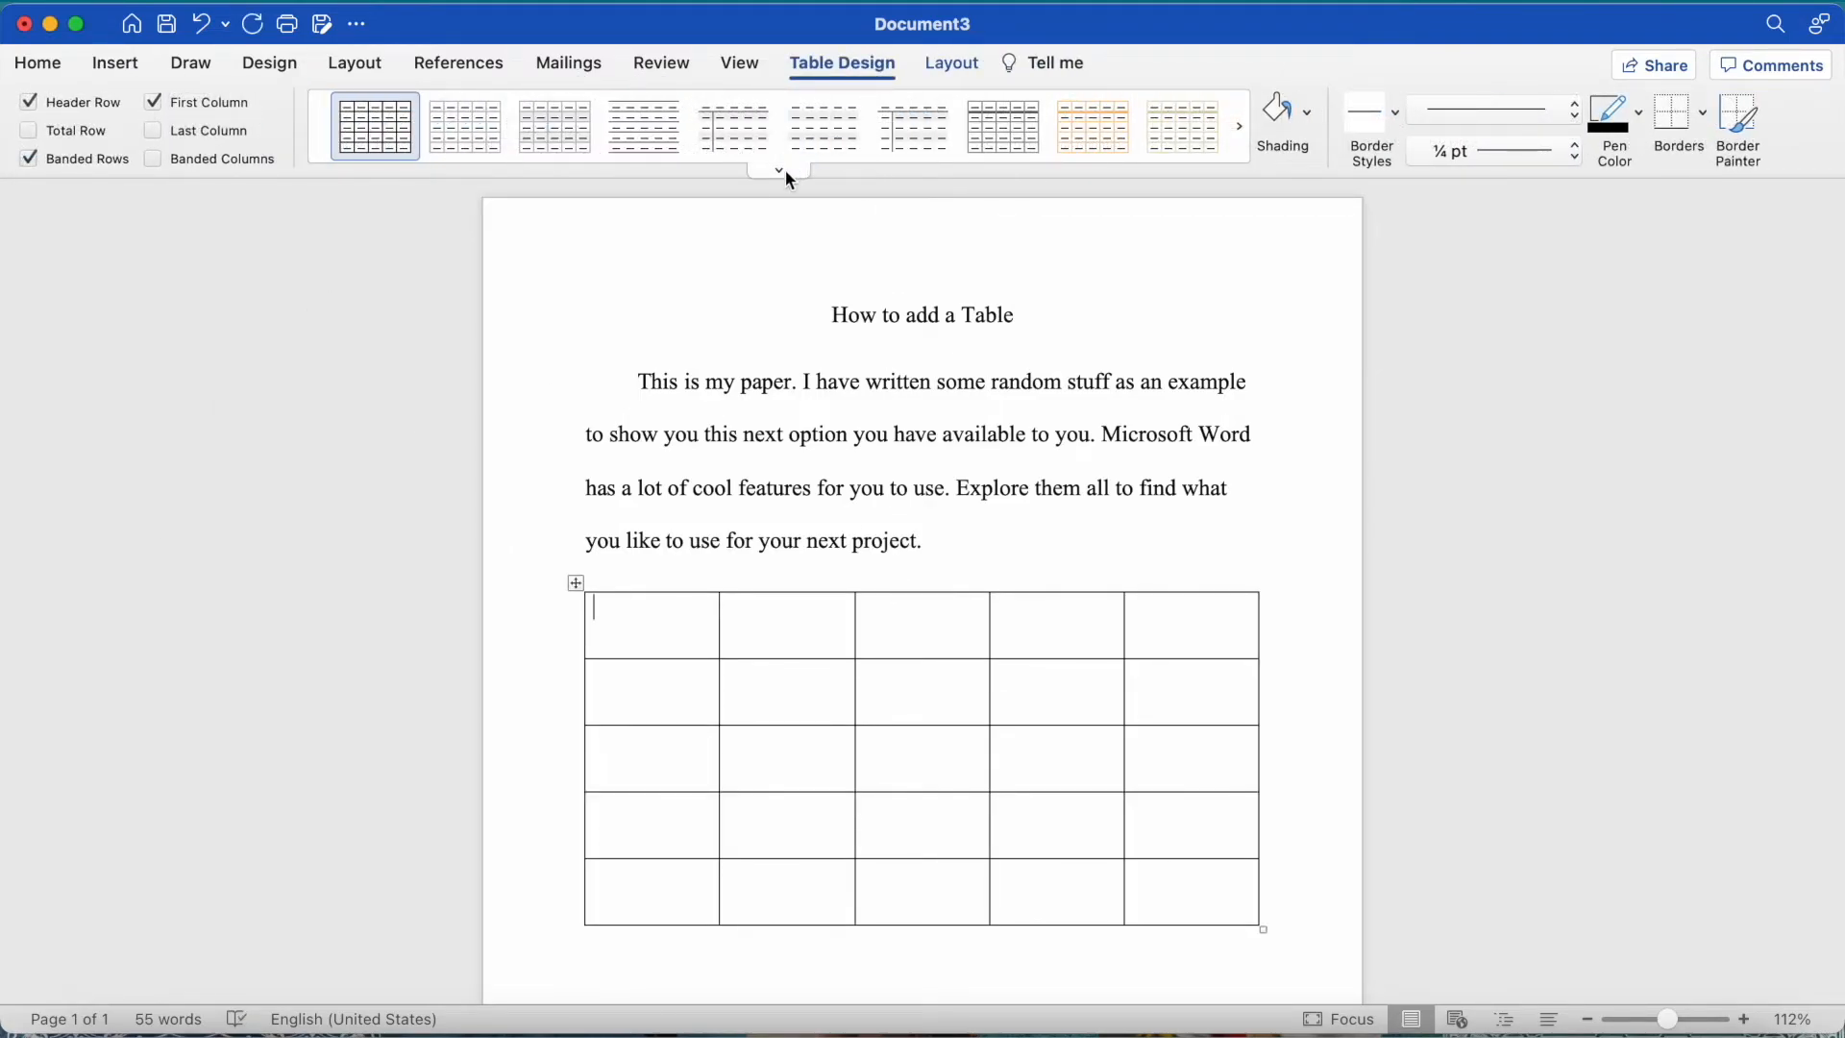
Apply the blue List Table 3 style with the solid header row to the table
left_click(786, 171)
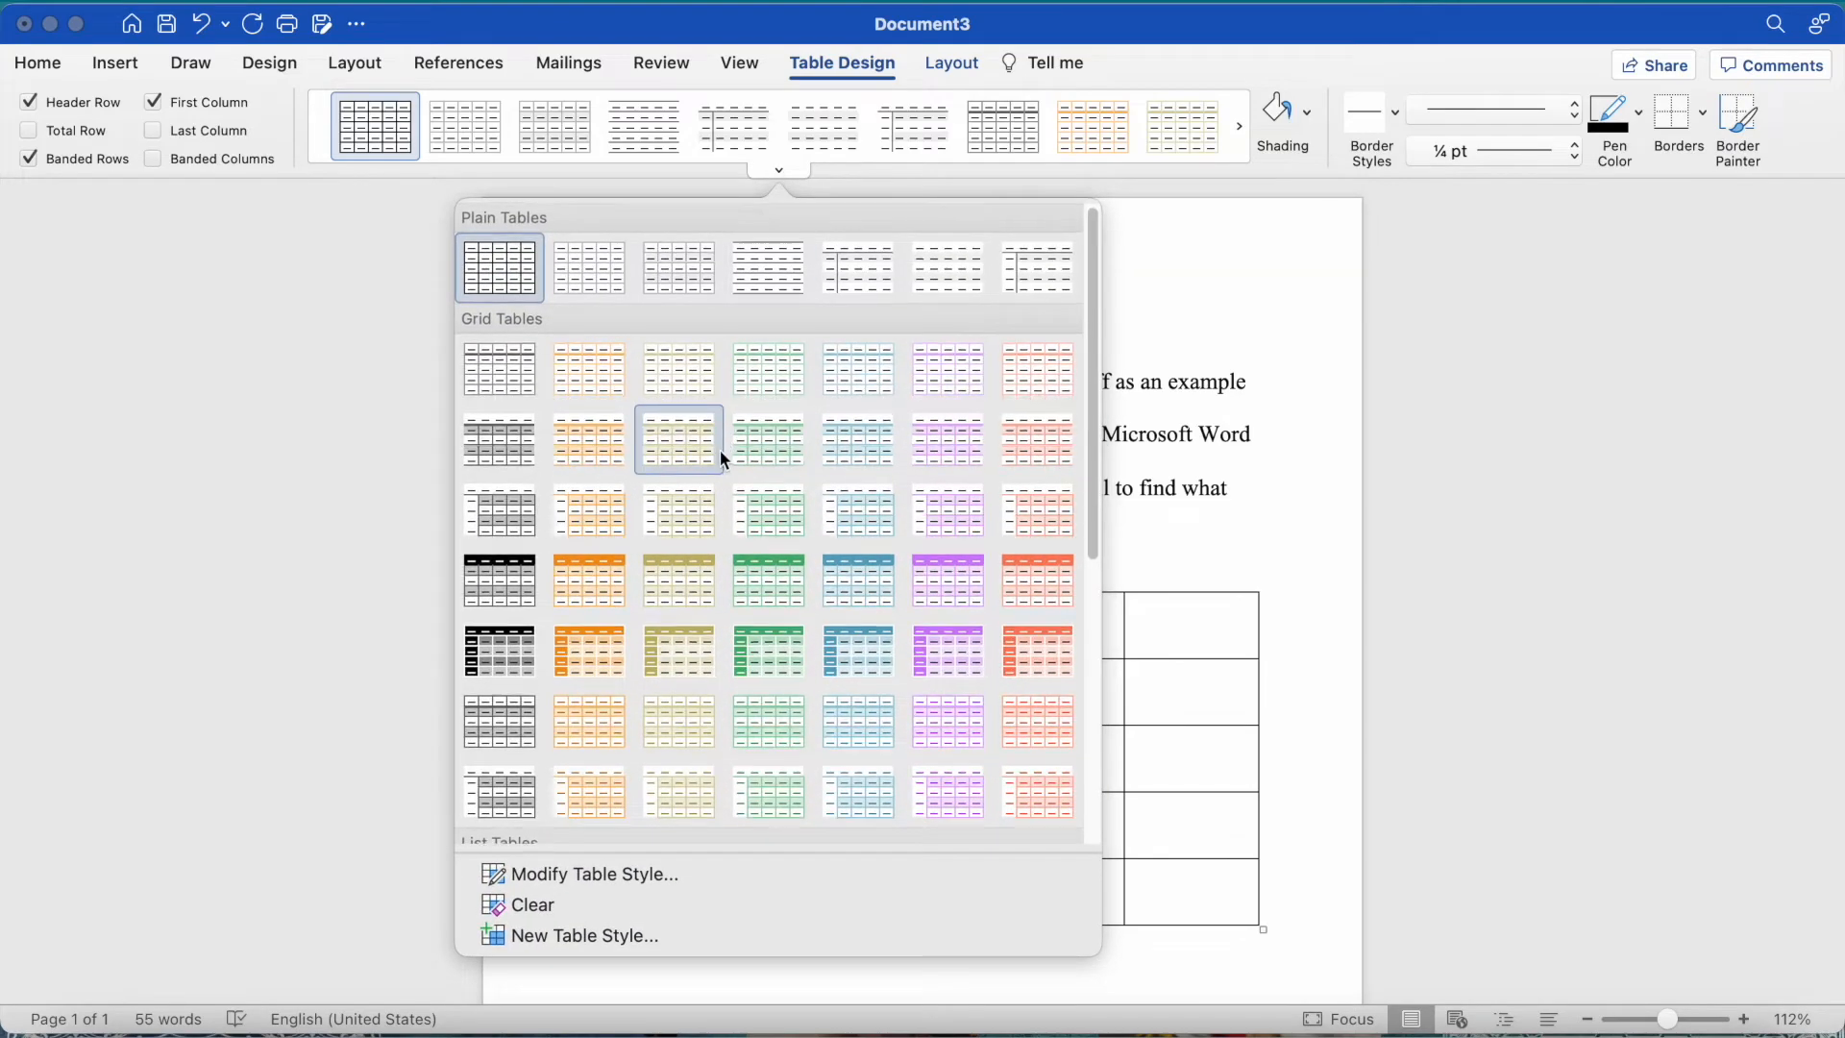
scroll(719, 450, "down", 5)
scroll(724, 461, "down", 3)
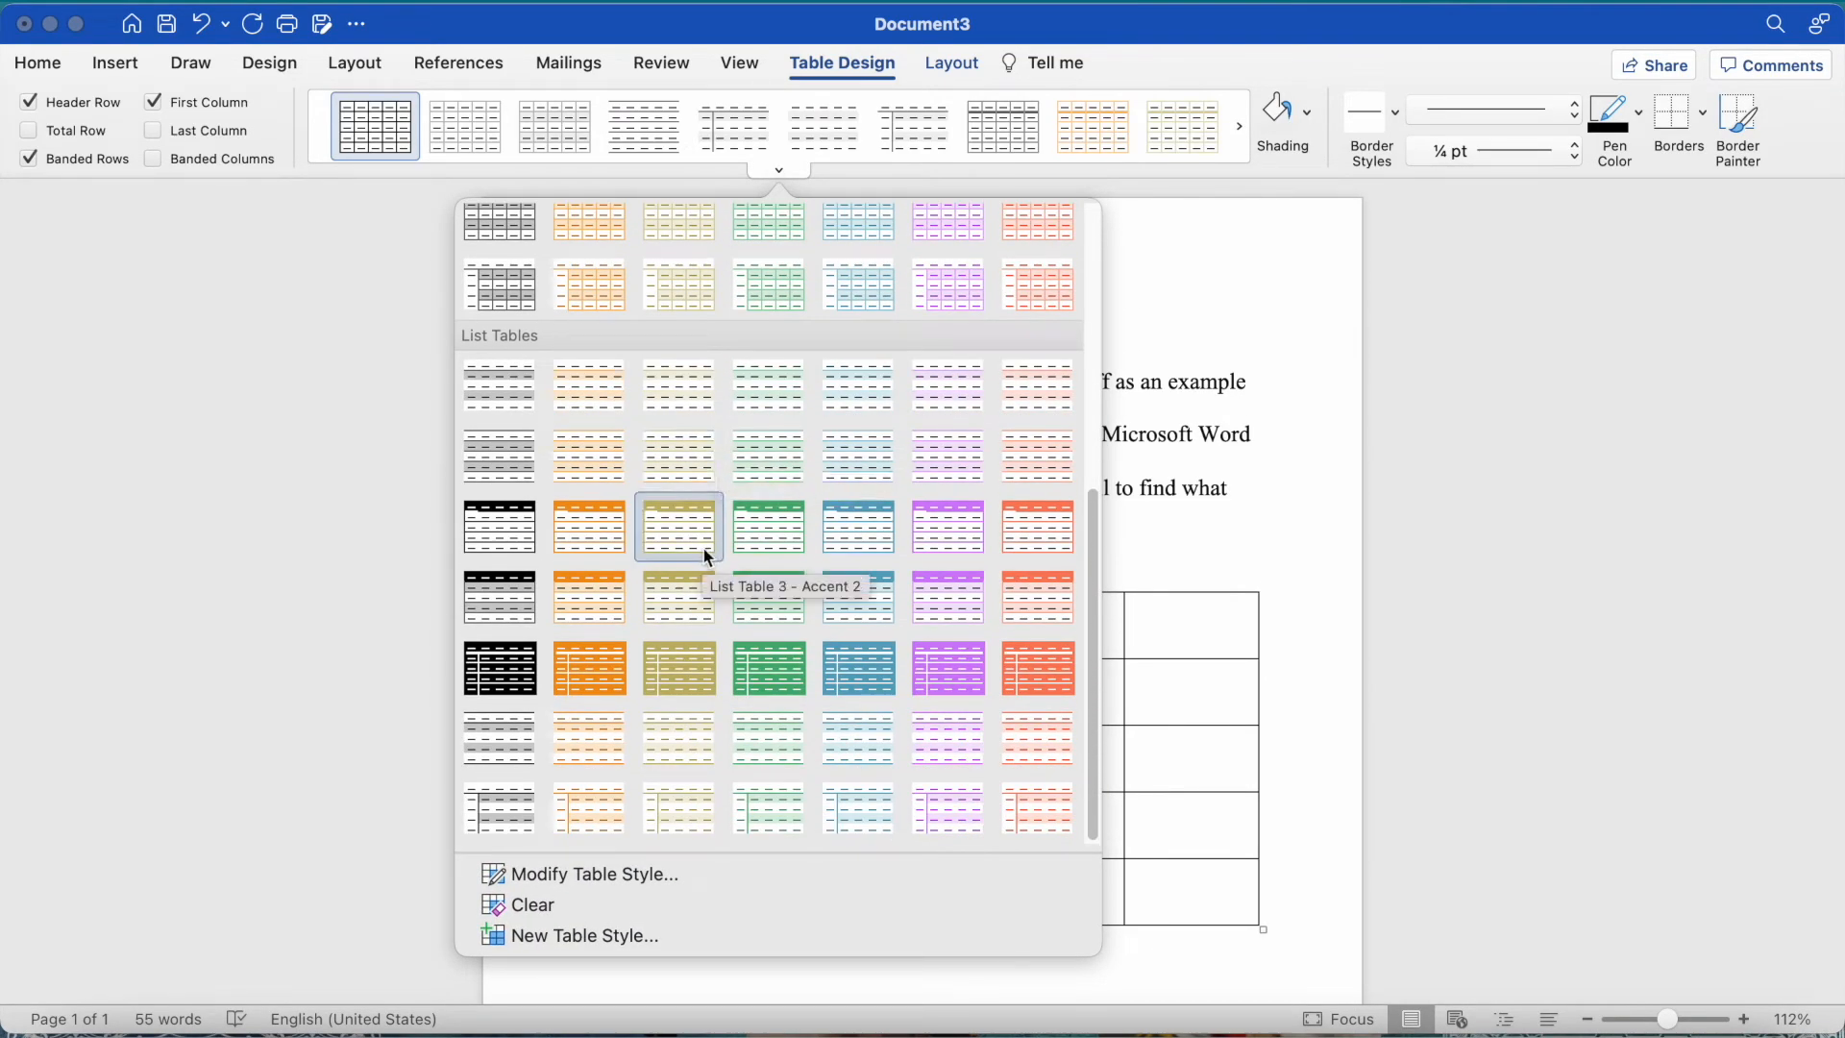
left_click(859, 546)
Enter "My title" in the table's header row and choose the green theme border from the third row of border styles
scroll(868, 602, "down", 2)
left_click(897, 539)
type("My title")
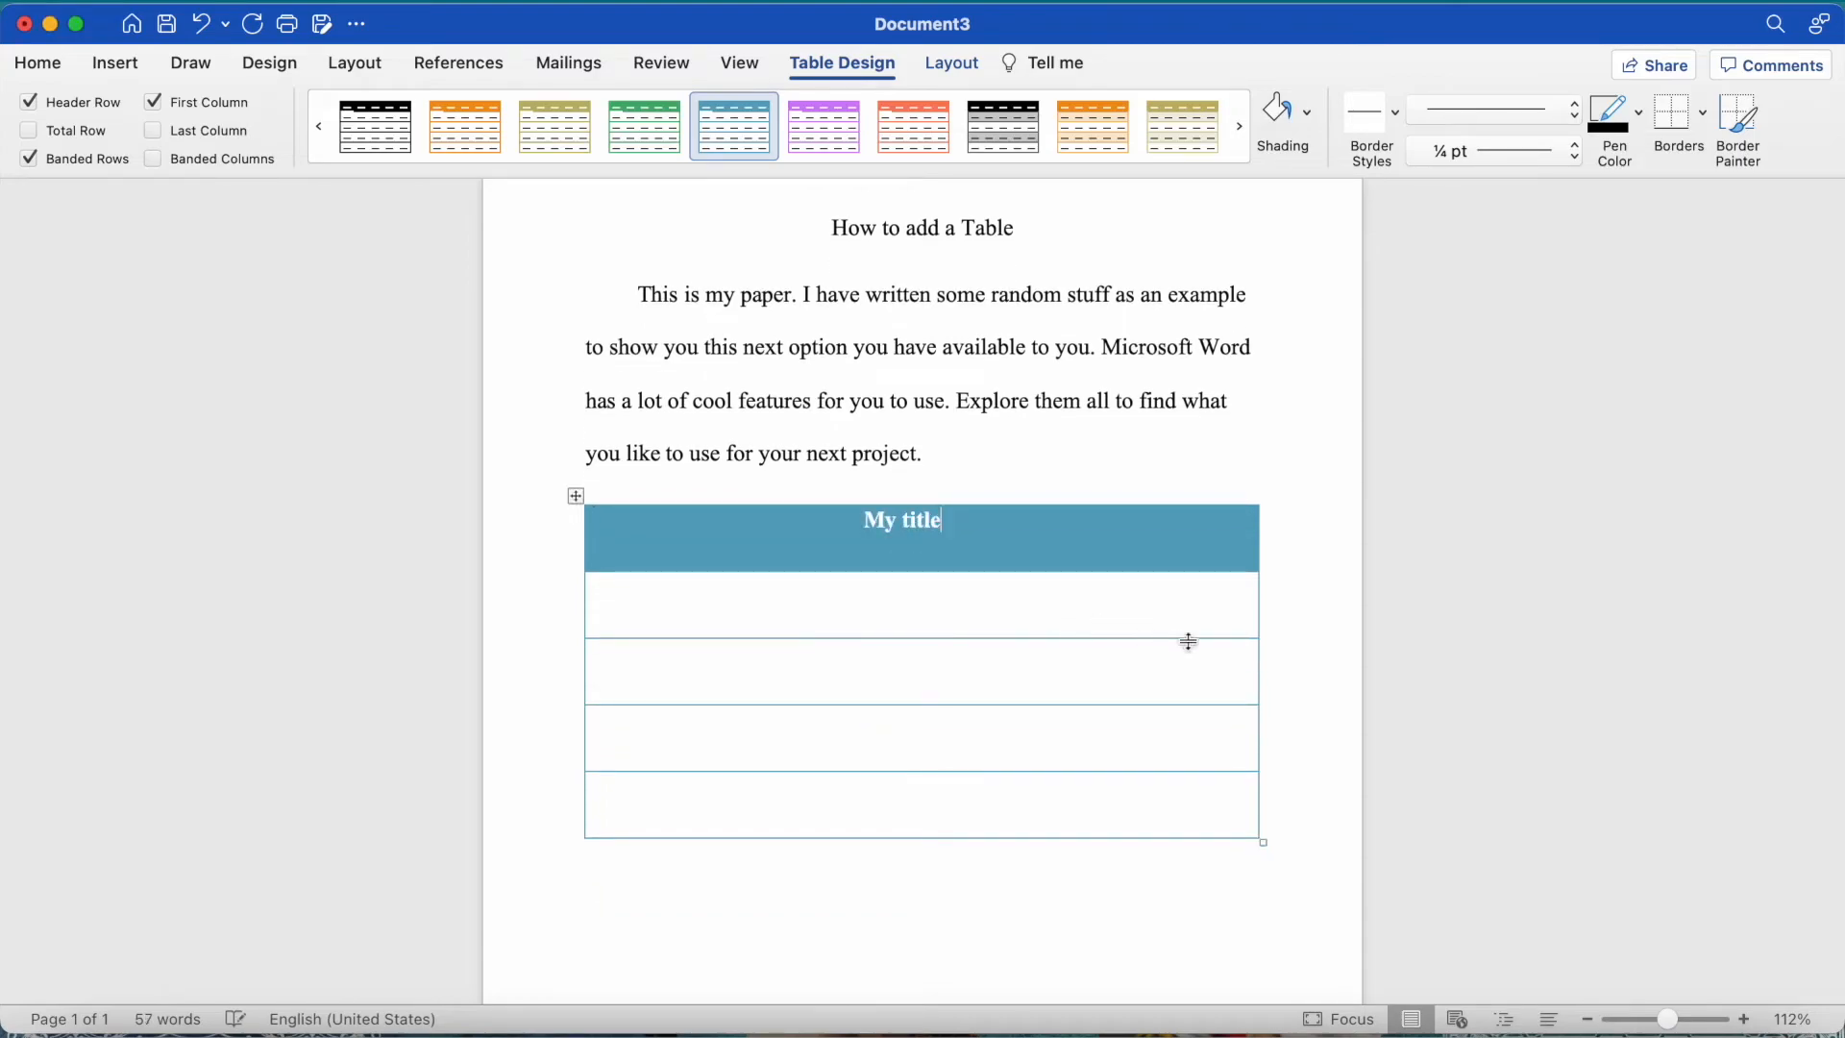
left_click(1397, 113)
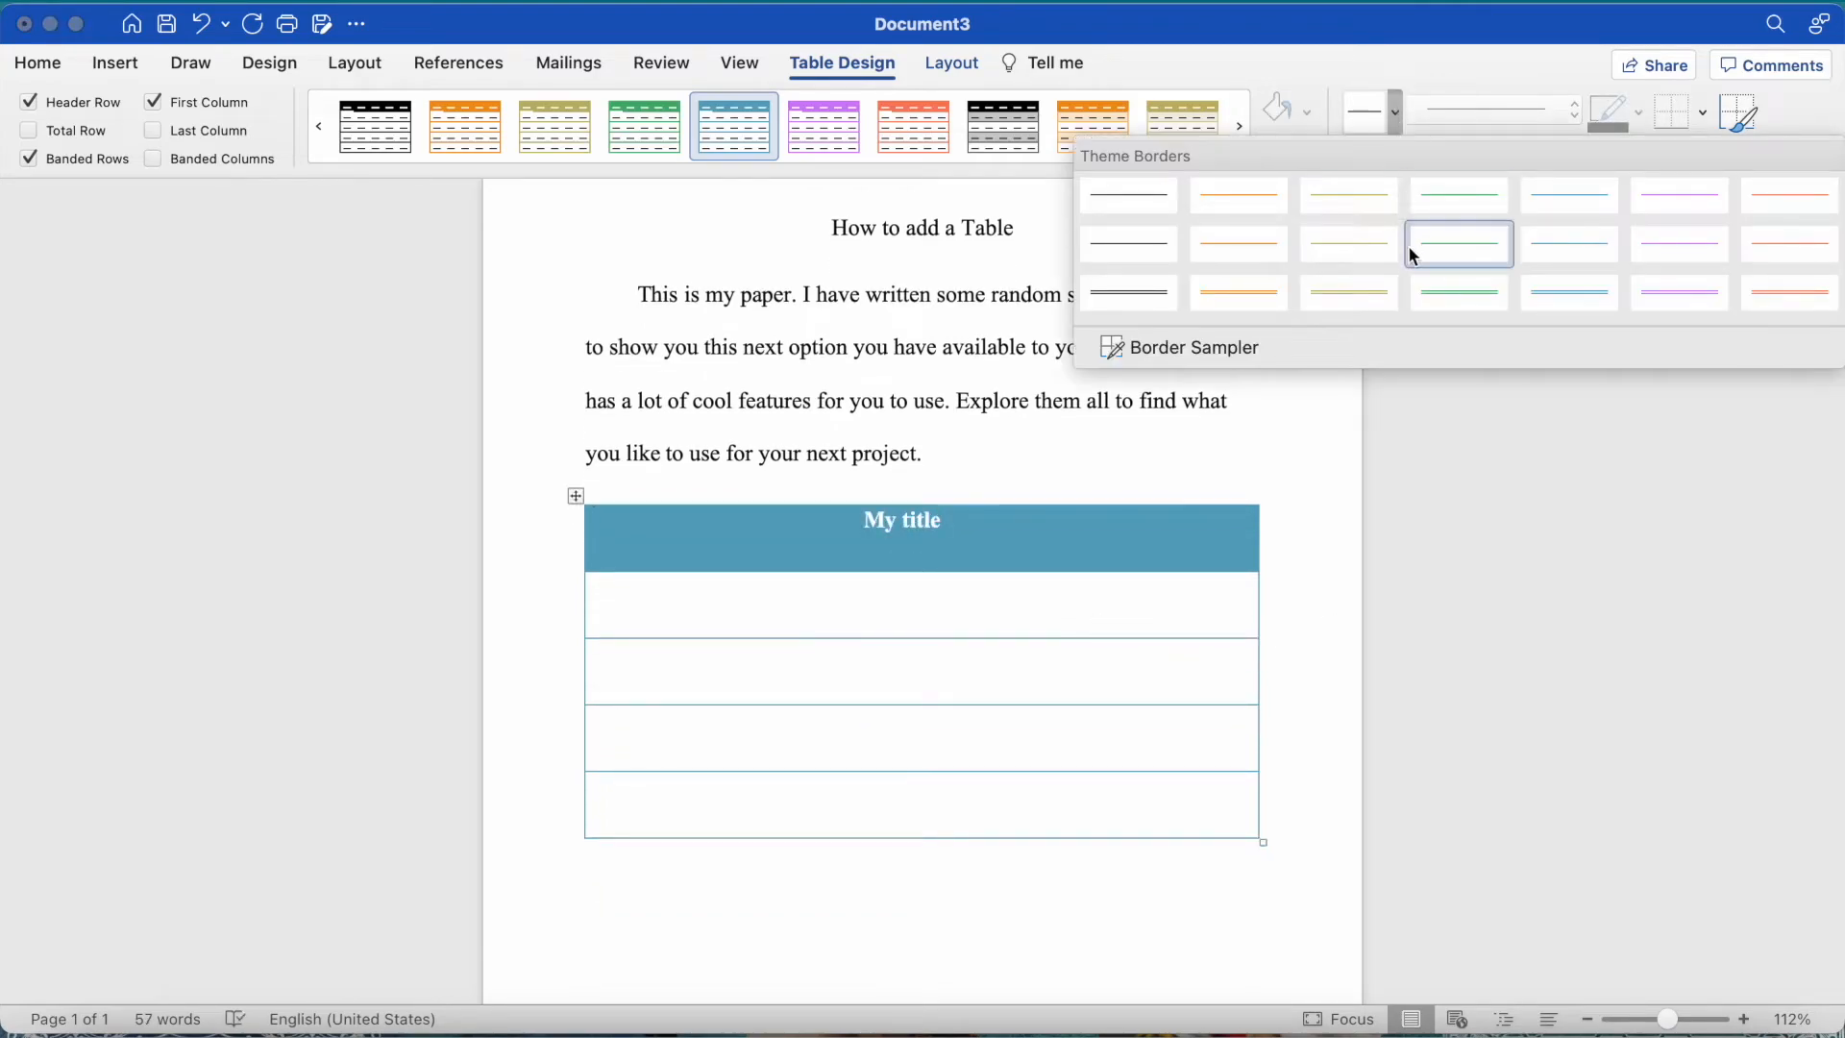
left_click(1432, 291)
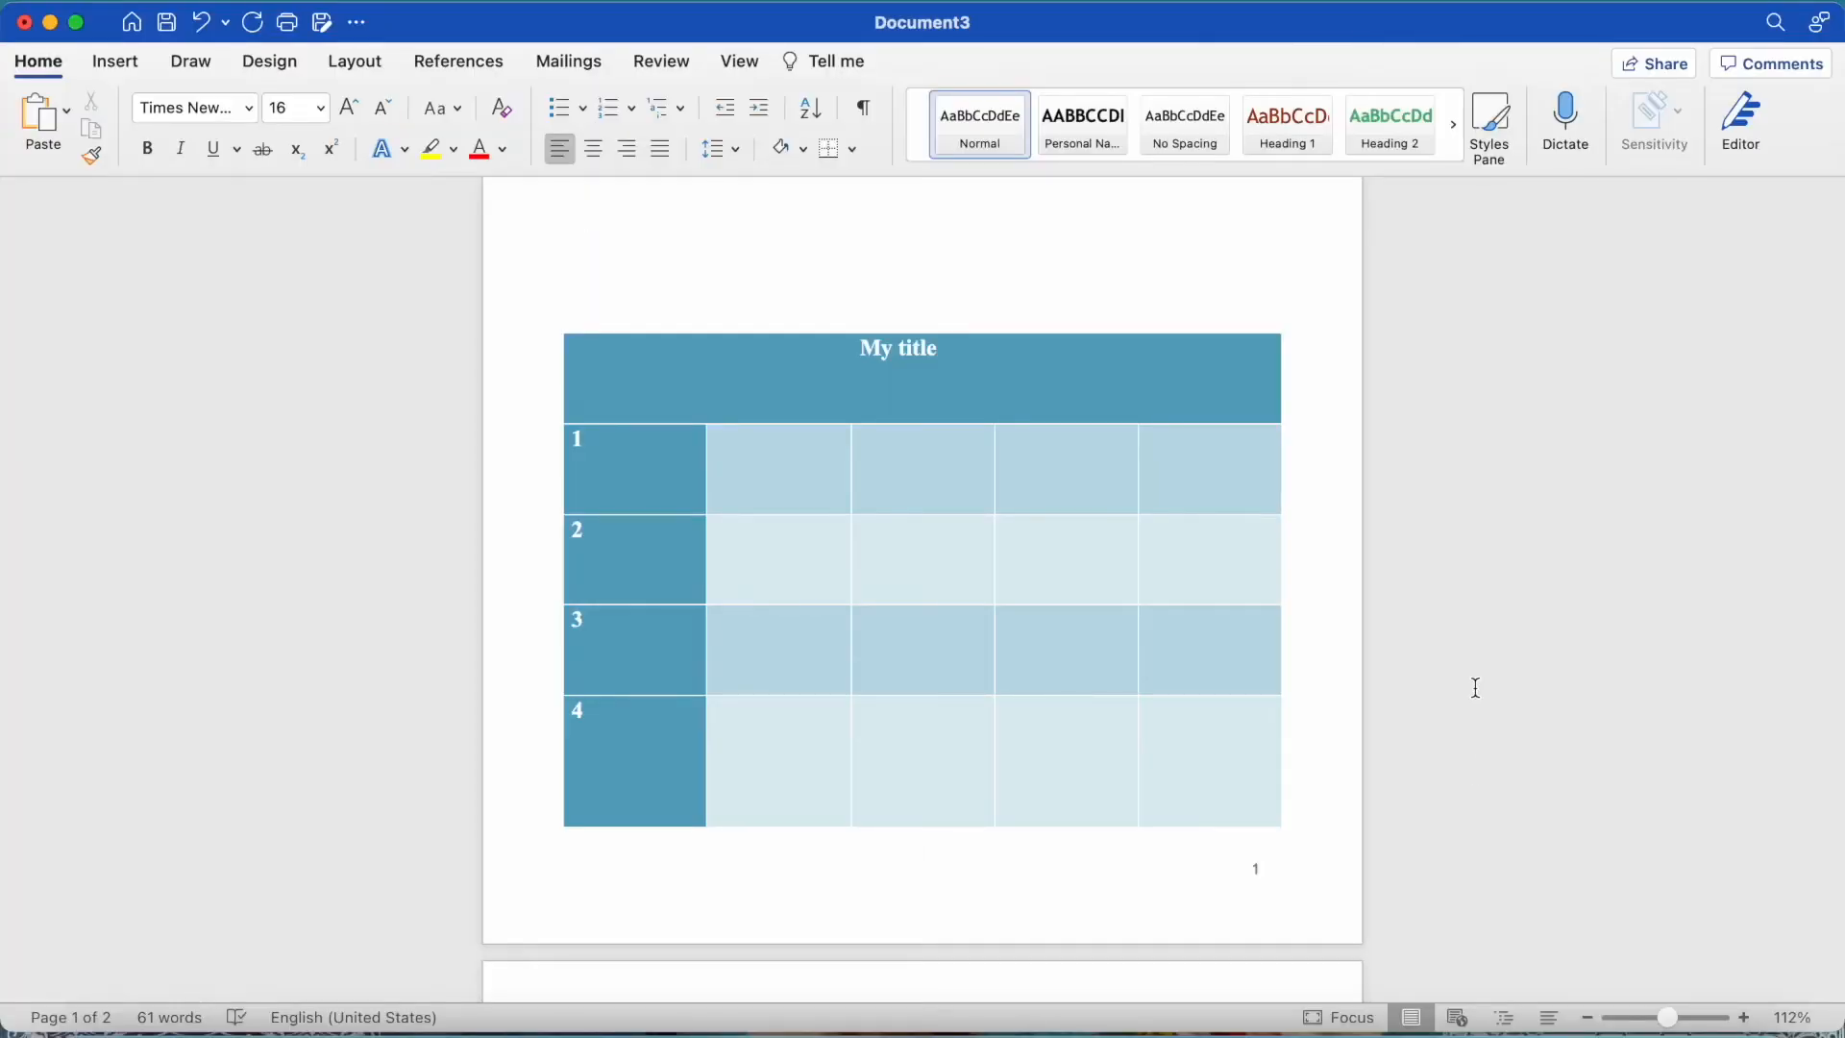
Set the table's "My title" row to repeat as header row at the top of each page
scroll(1476, 688, "down", 5)
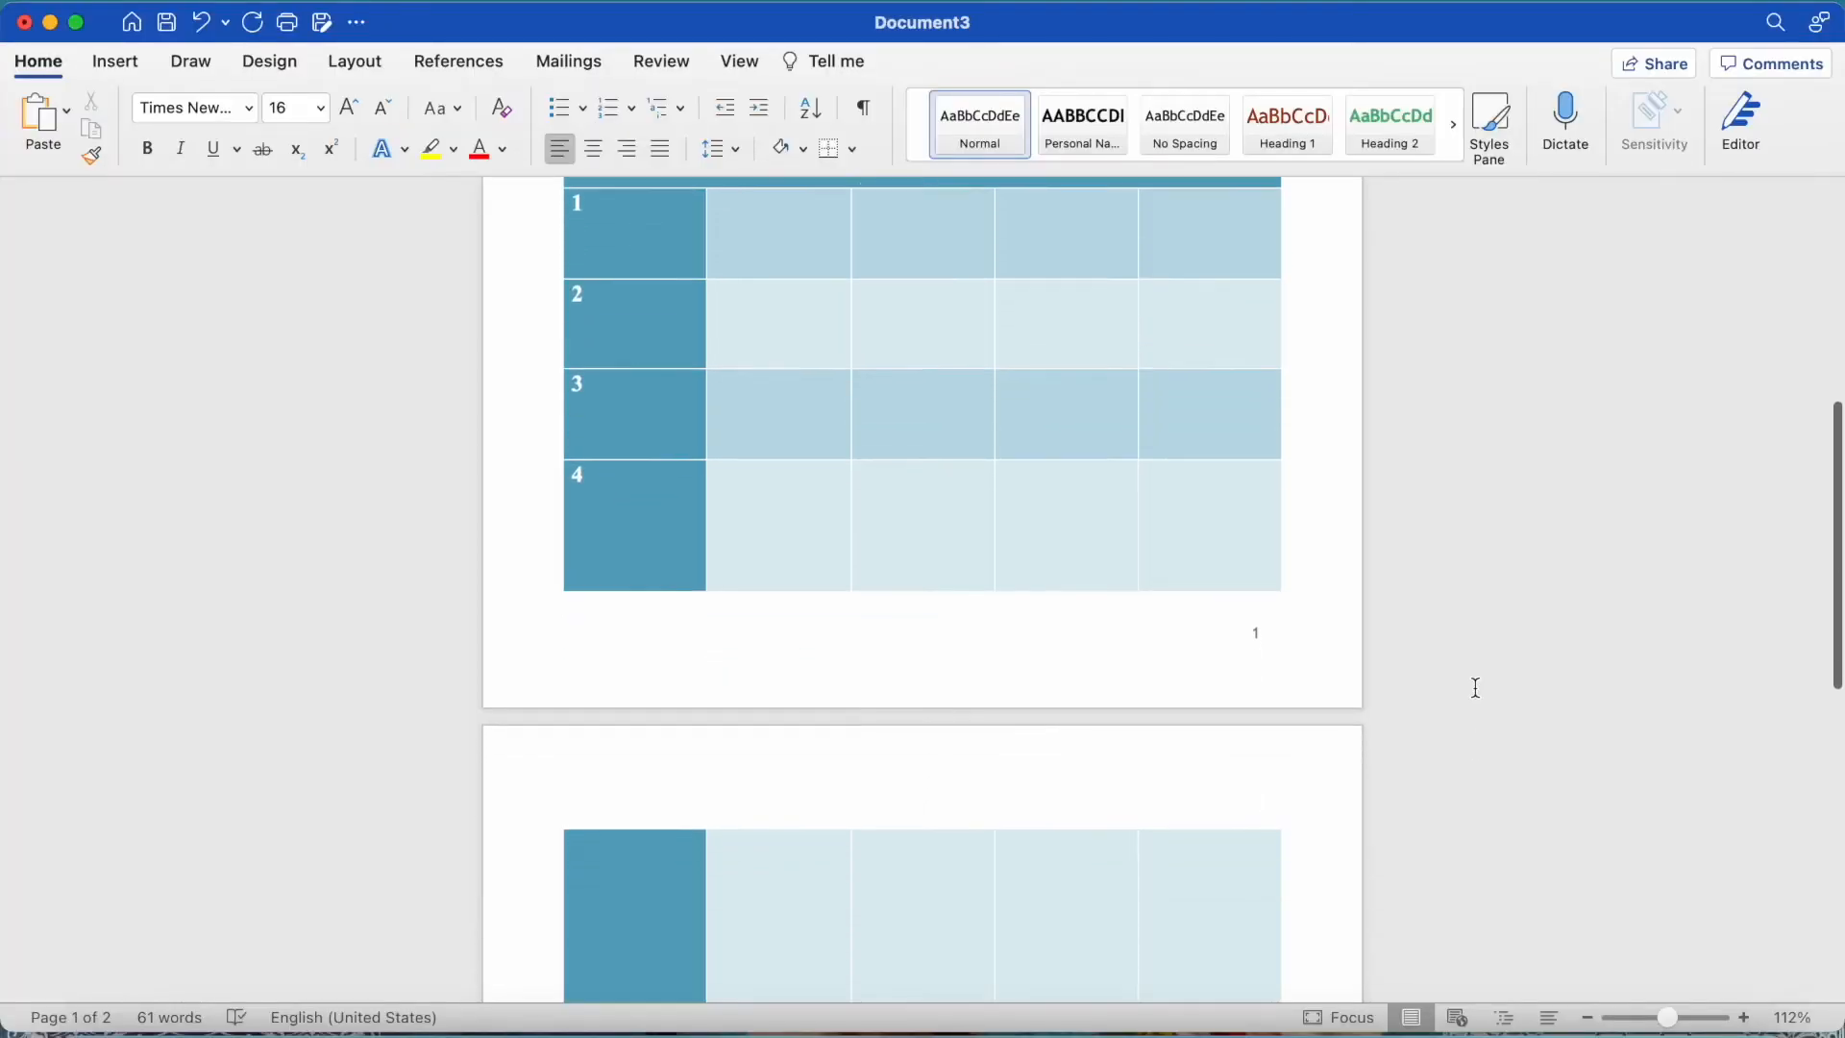
scroll(930, 819, "up", 4)
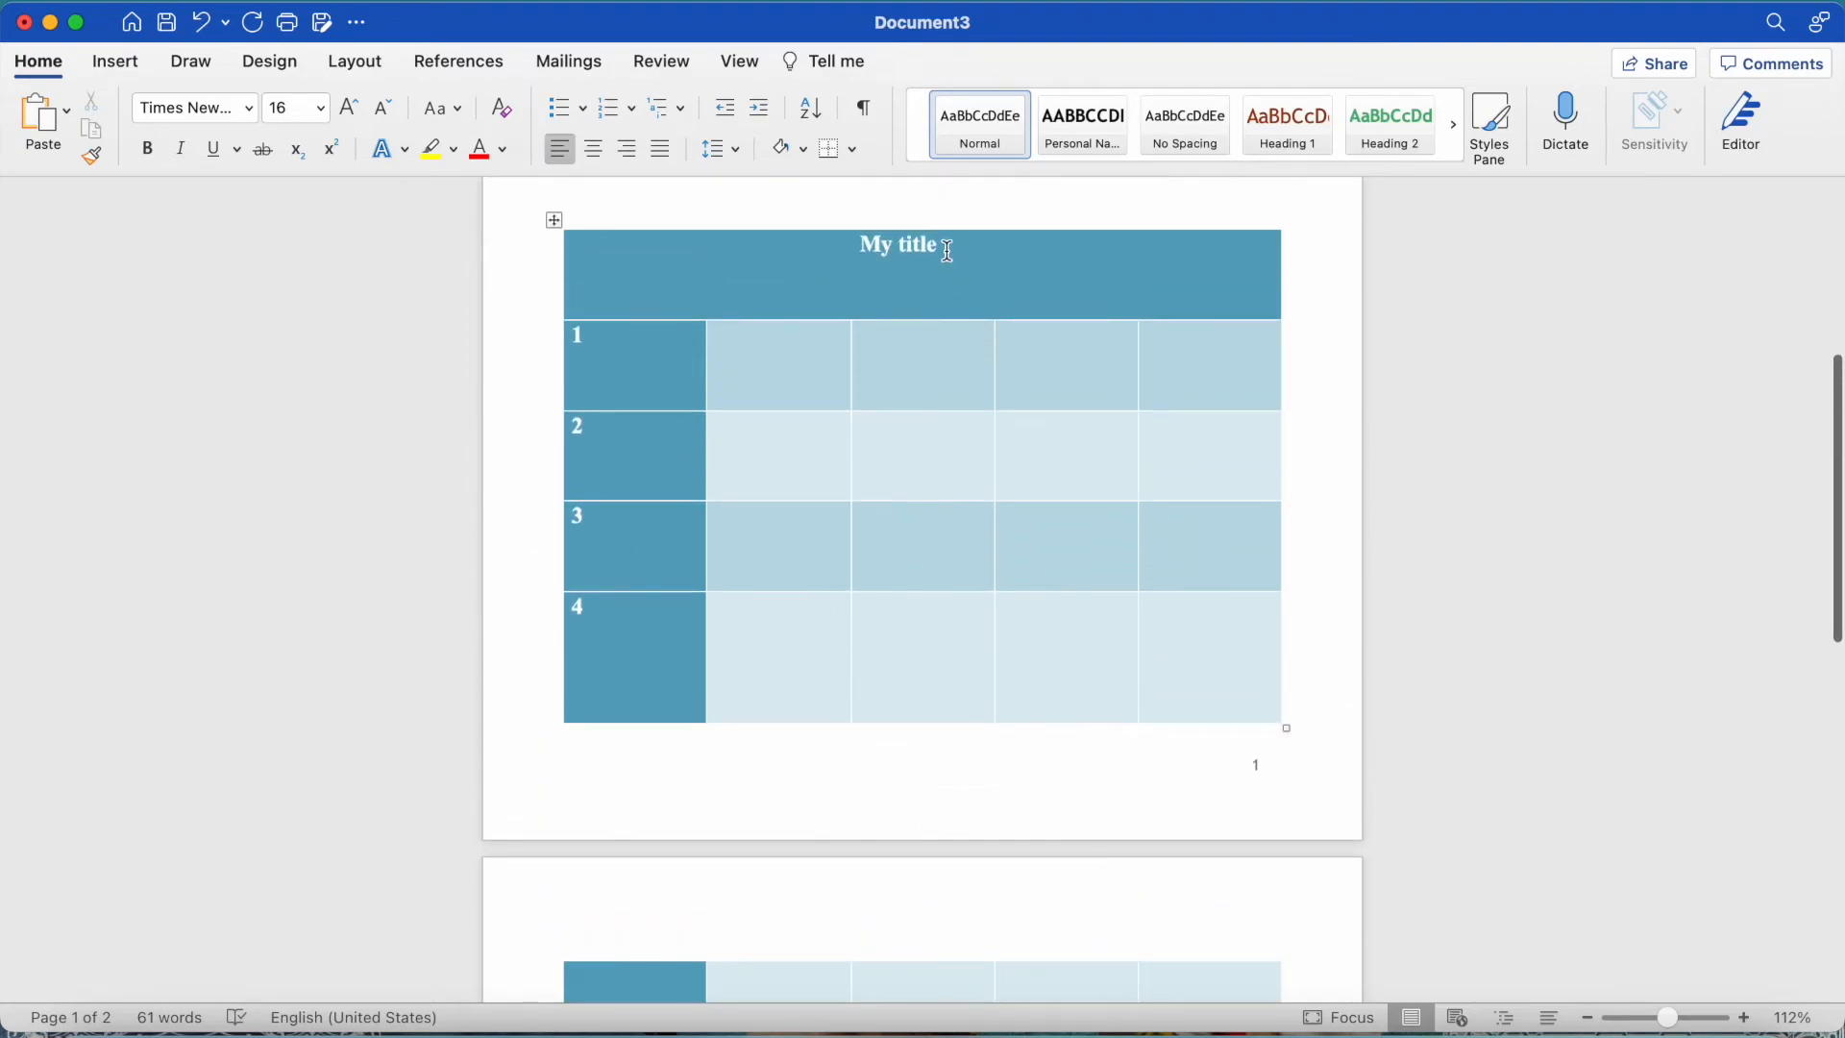
scroll(945, 249, "up", 2)
left_click_drag(943, 362, 857, 362)
right_click(918, 361)
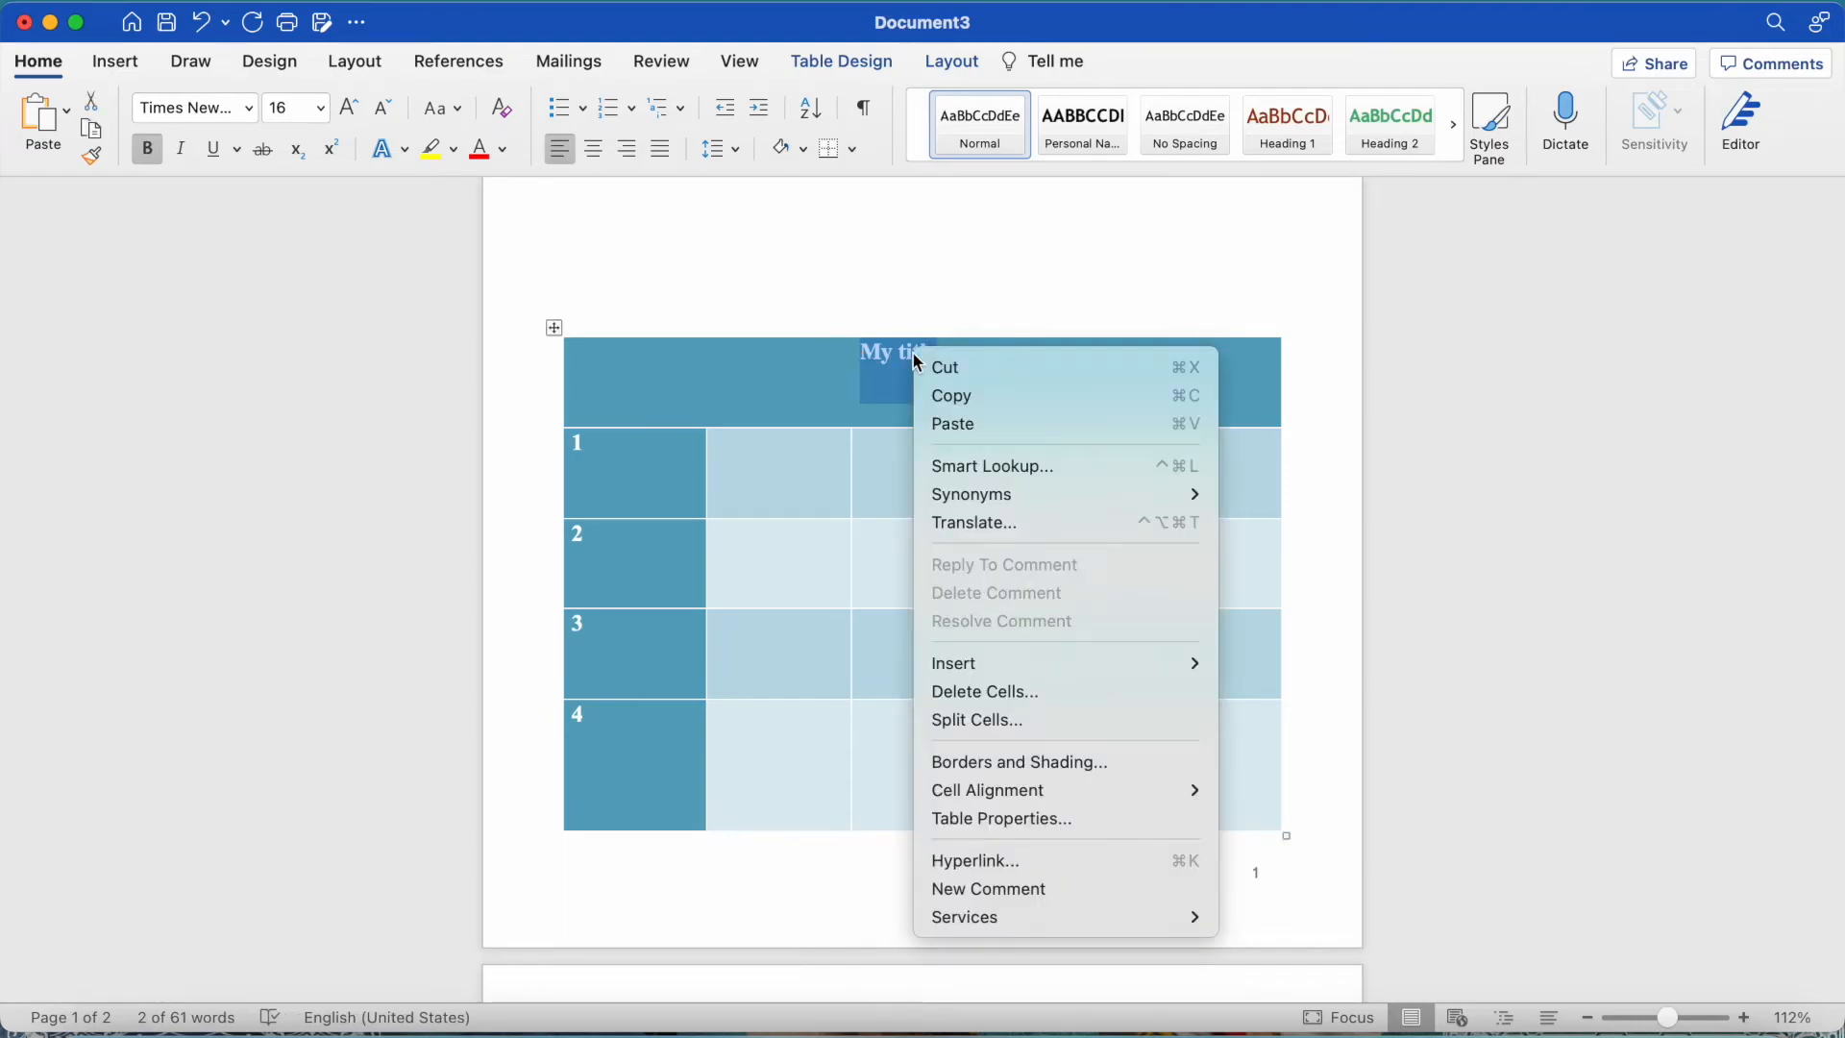
left_click(1071, 820)
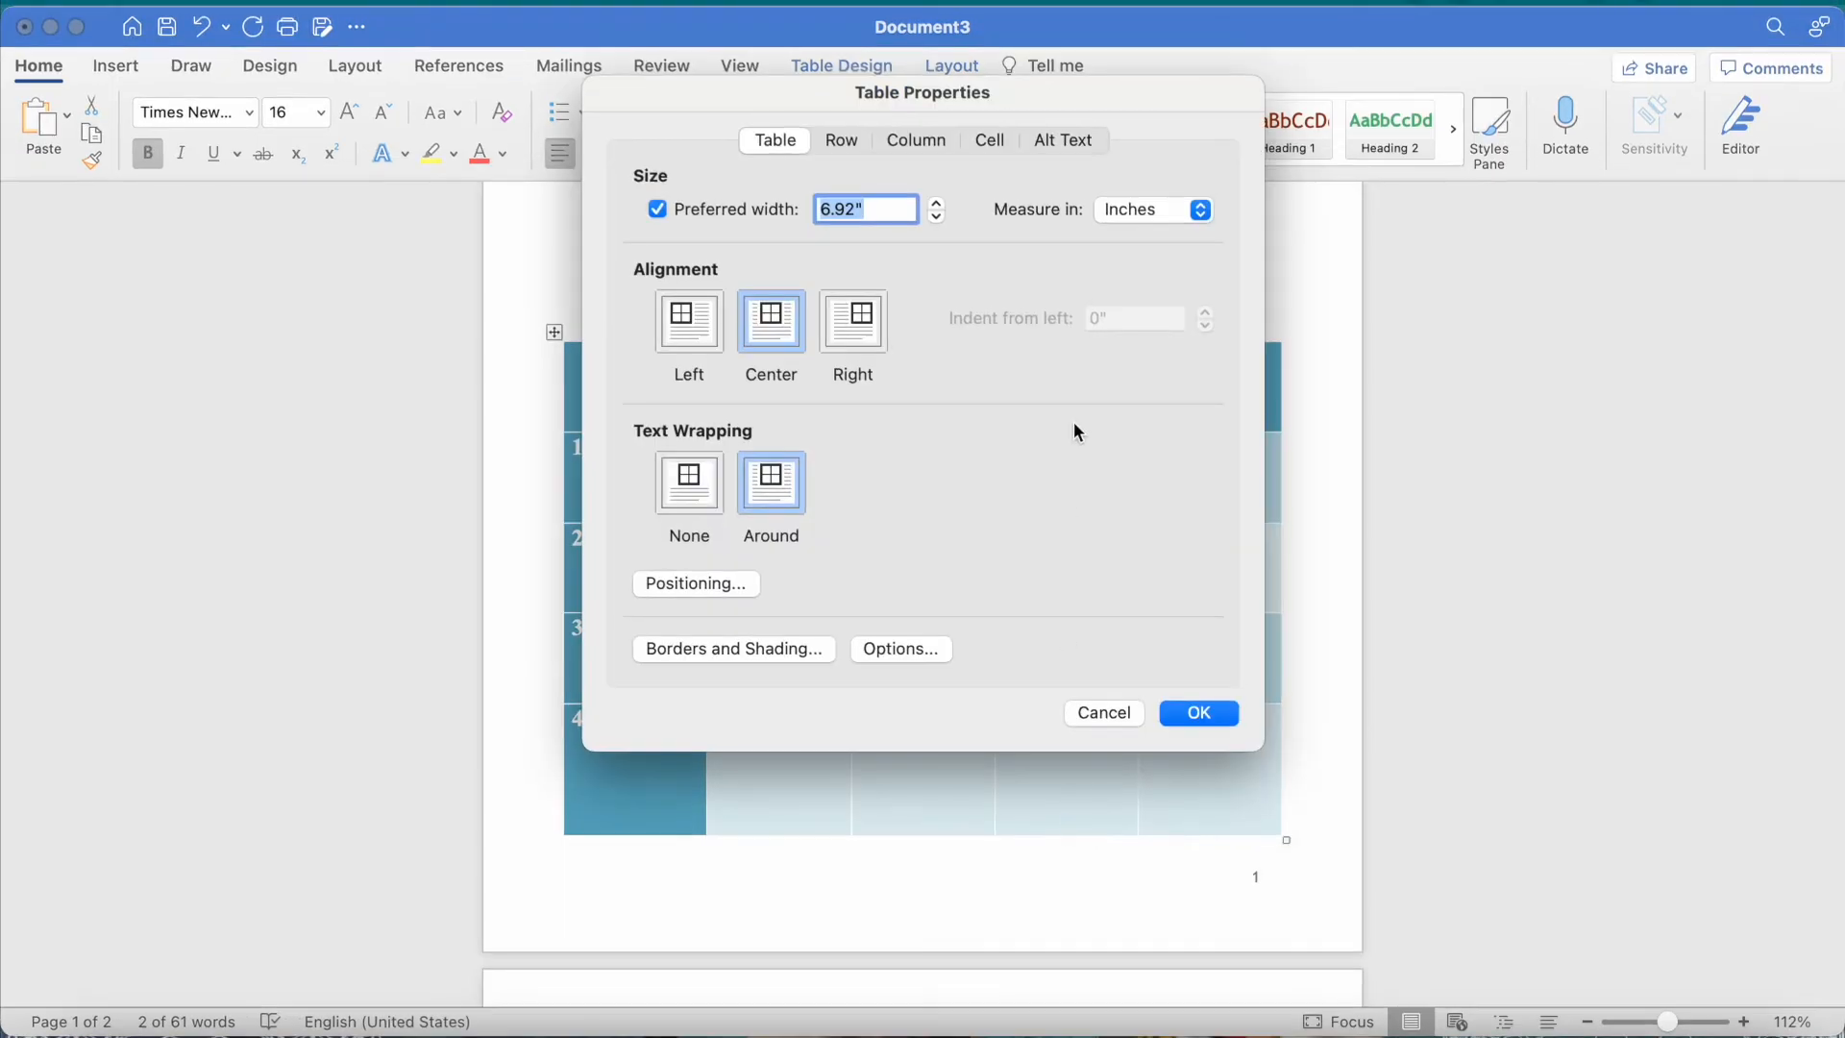
left_click(841, 139)
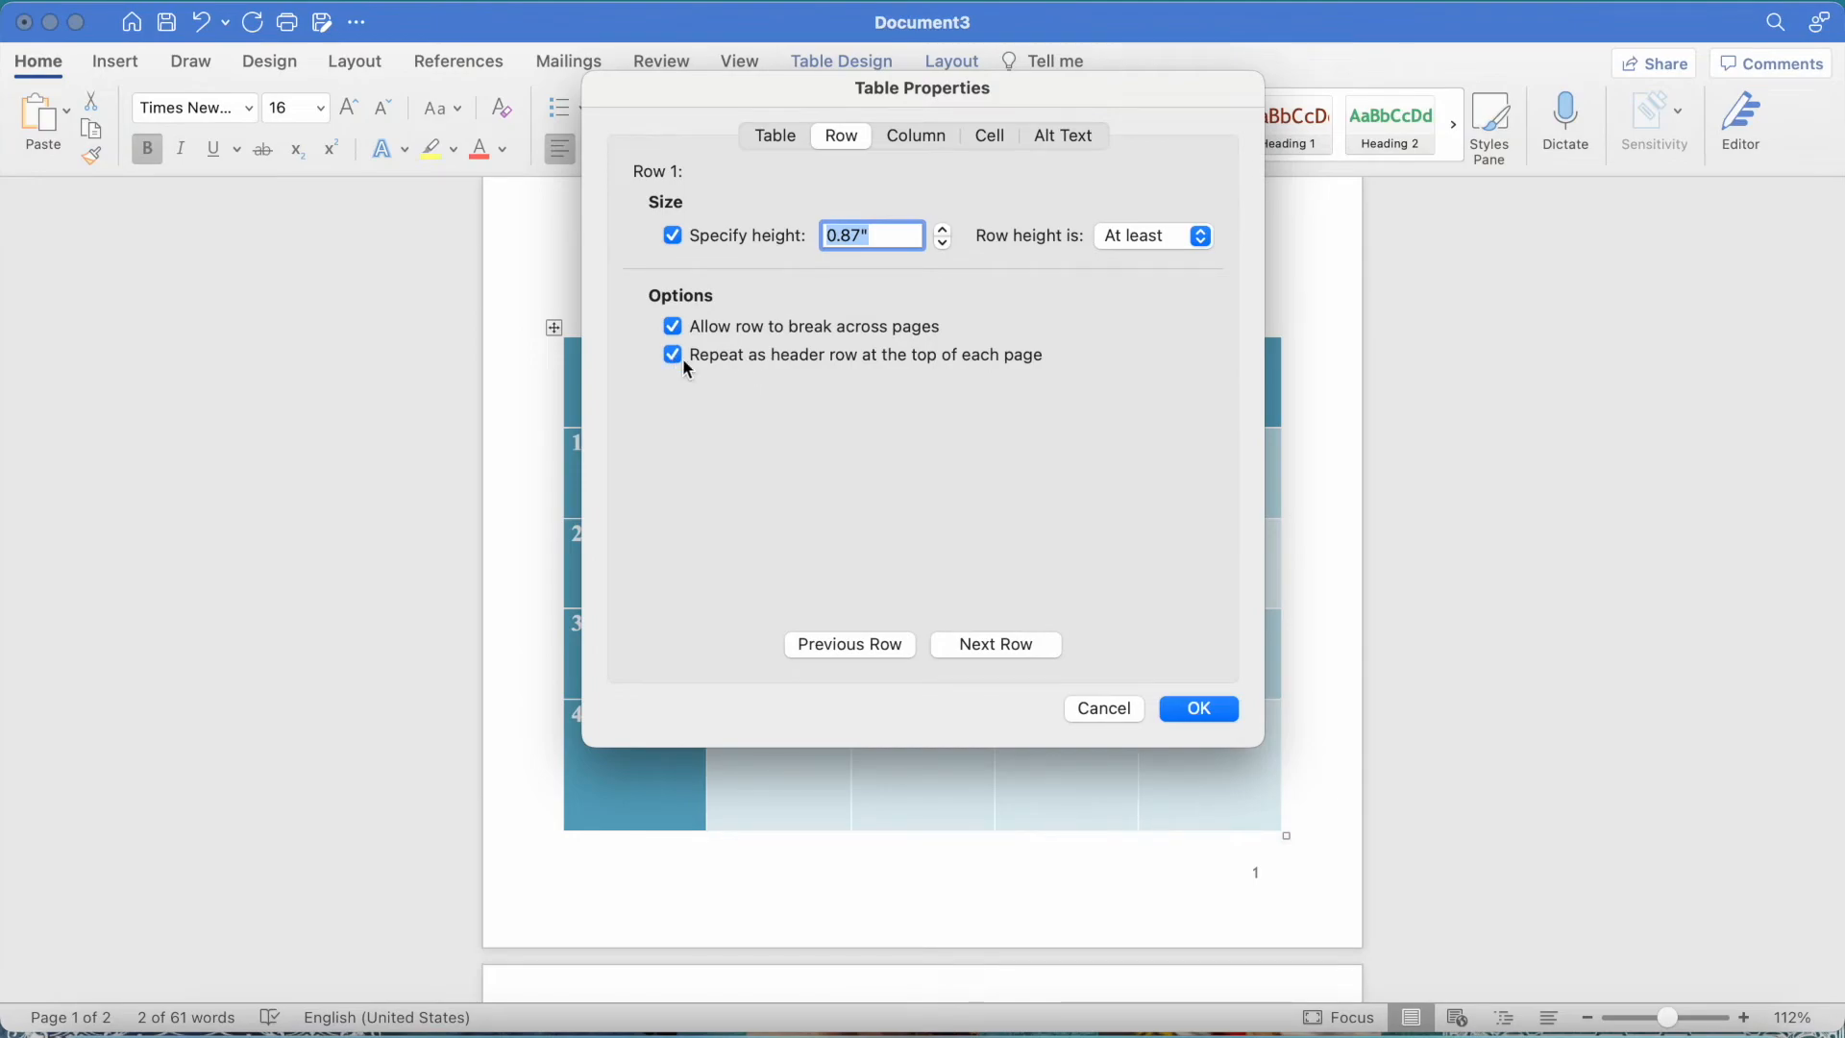
left_click(1215, 713)
scroll(1172, 716, "down", 5)
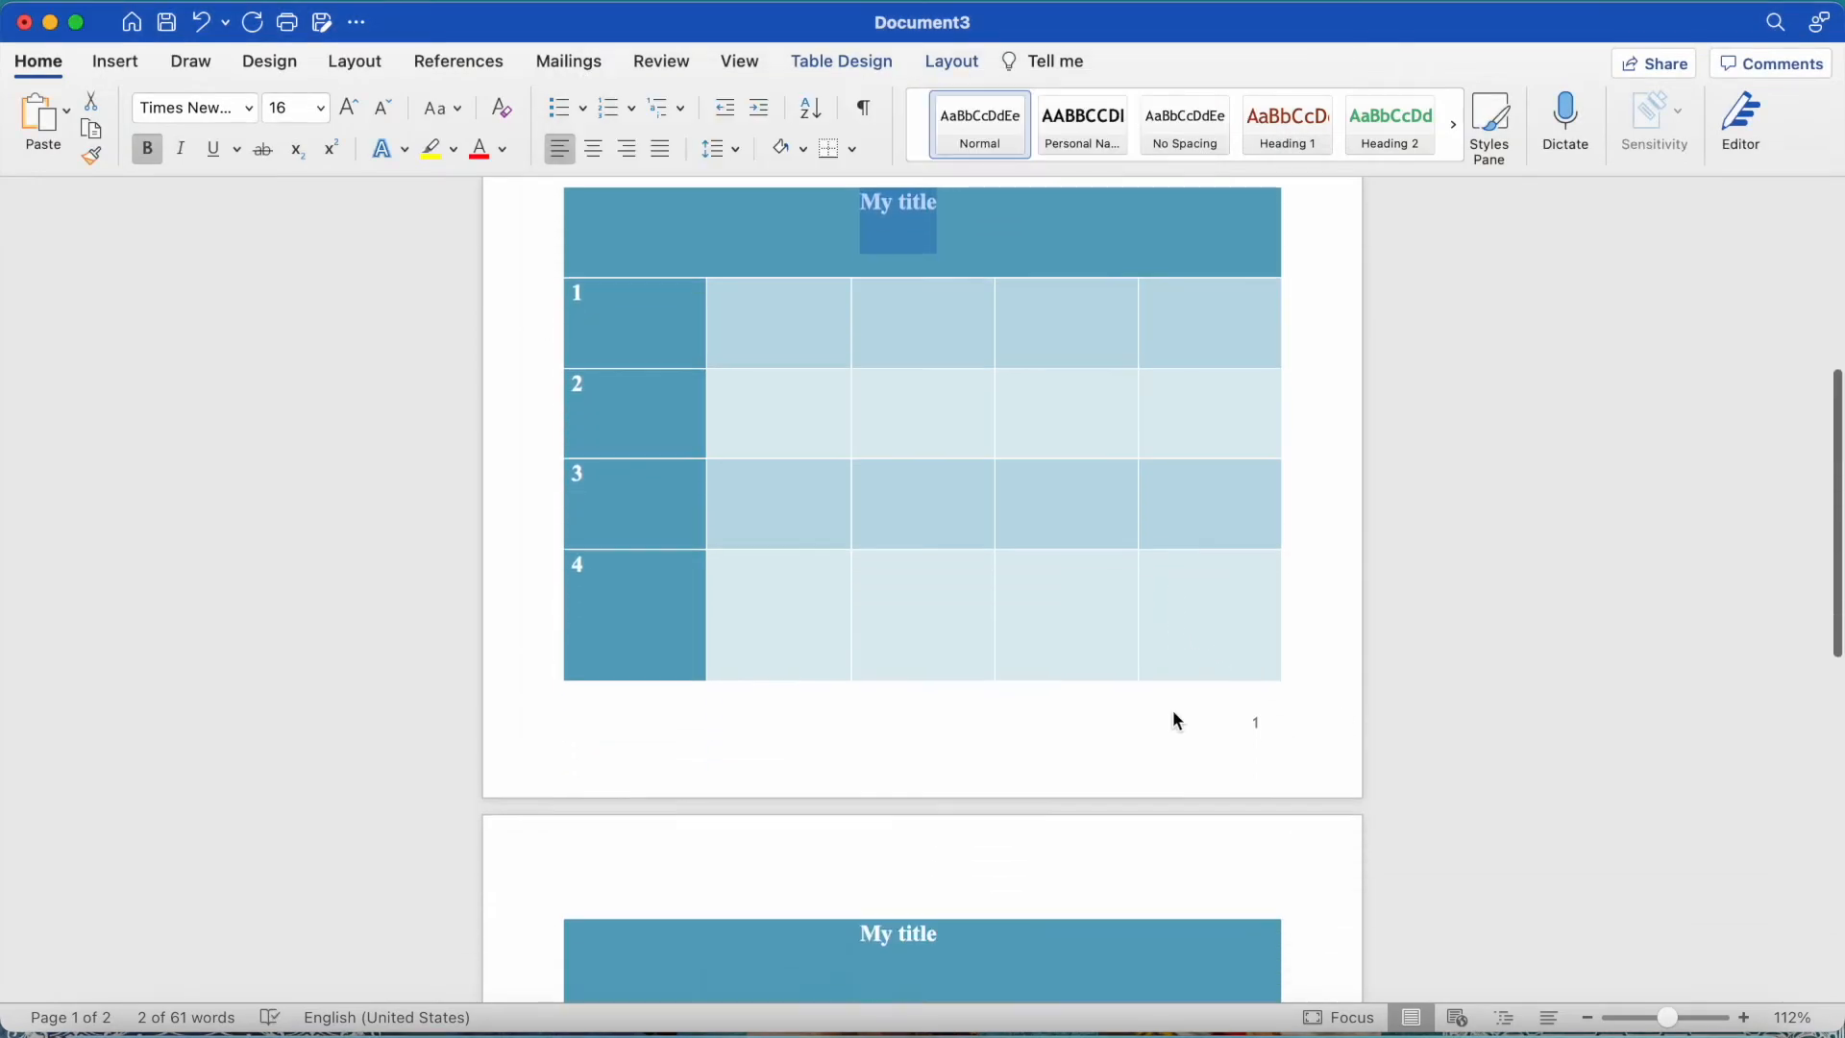
scroll(958, 778, "up", 3)
scroll(959, 784, "down", 4)
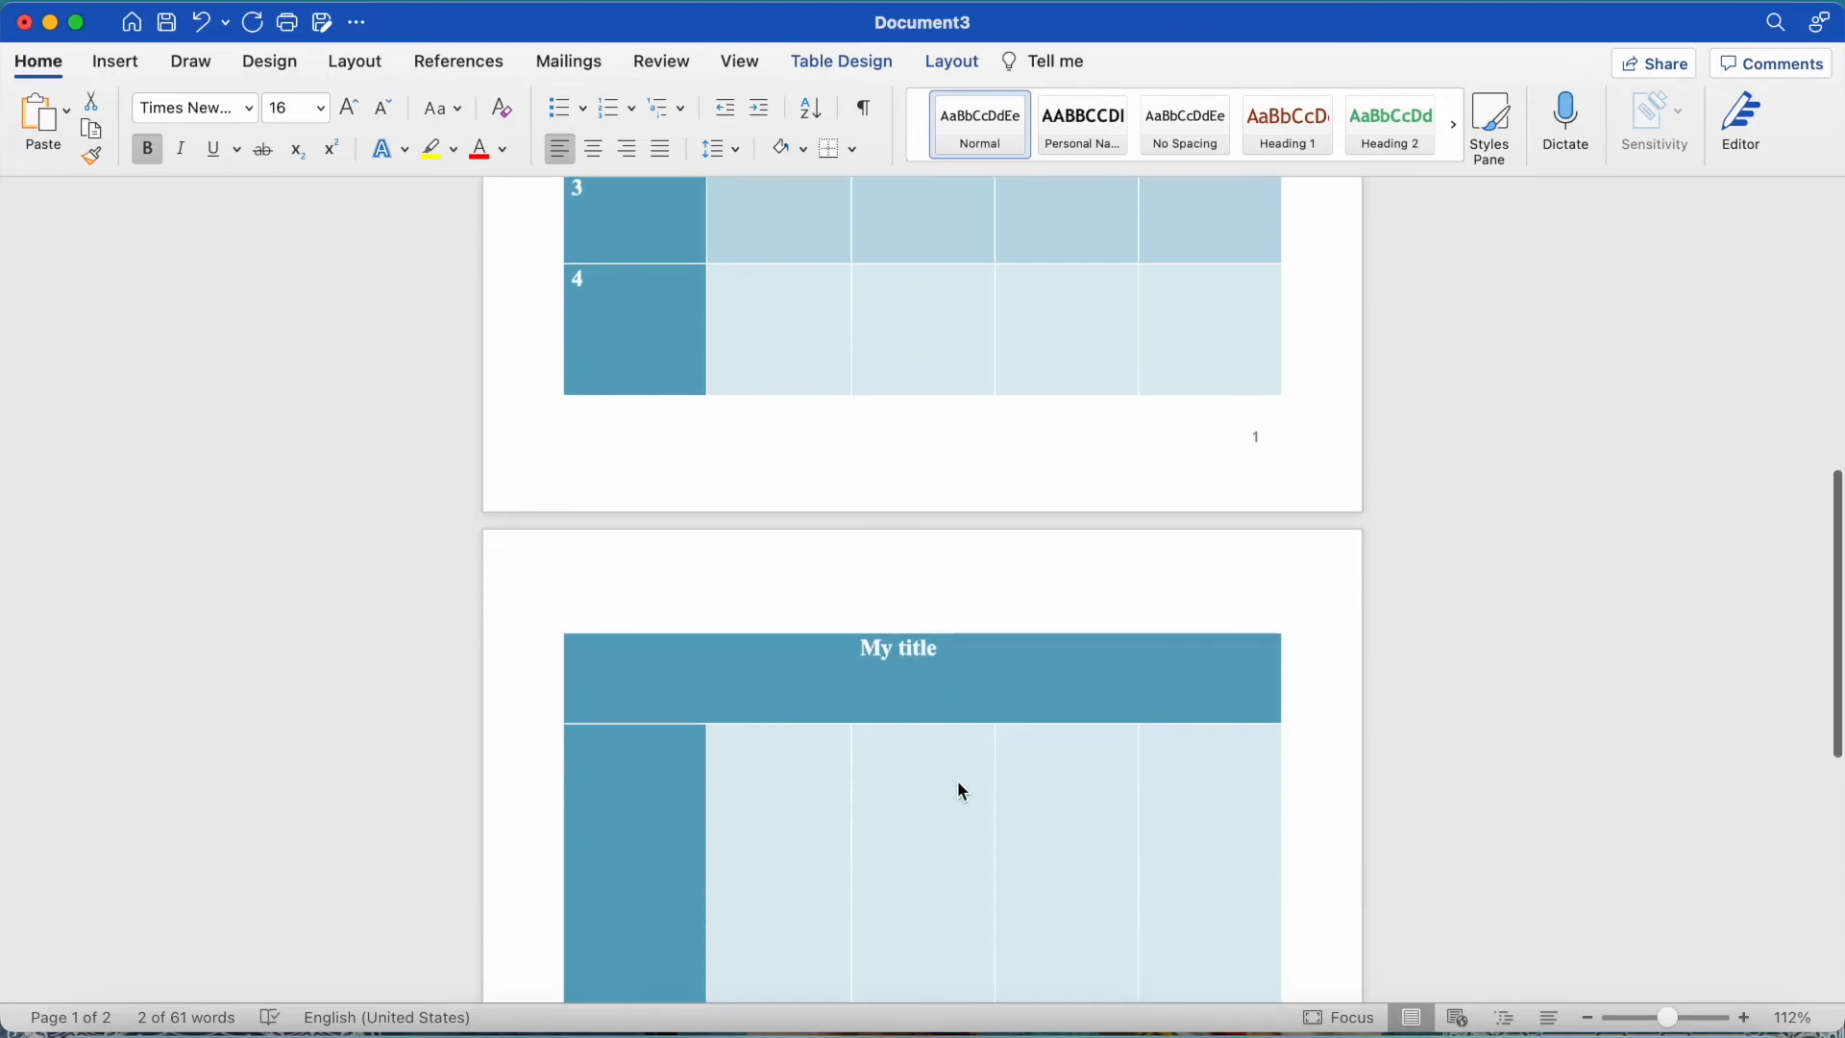
scroll(959, 787, "up", 4)
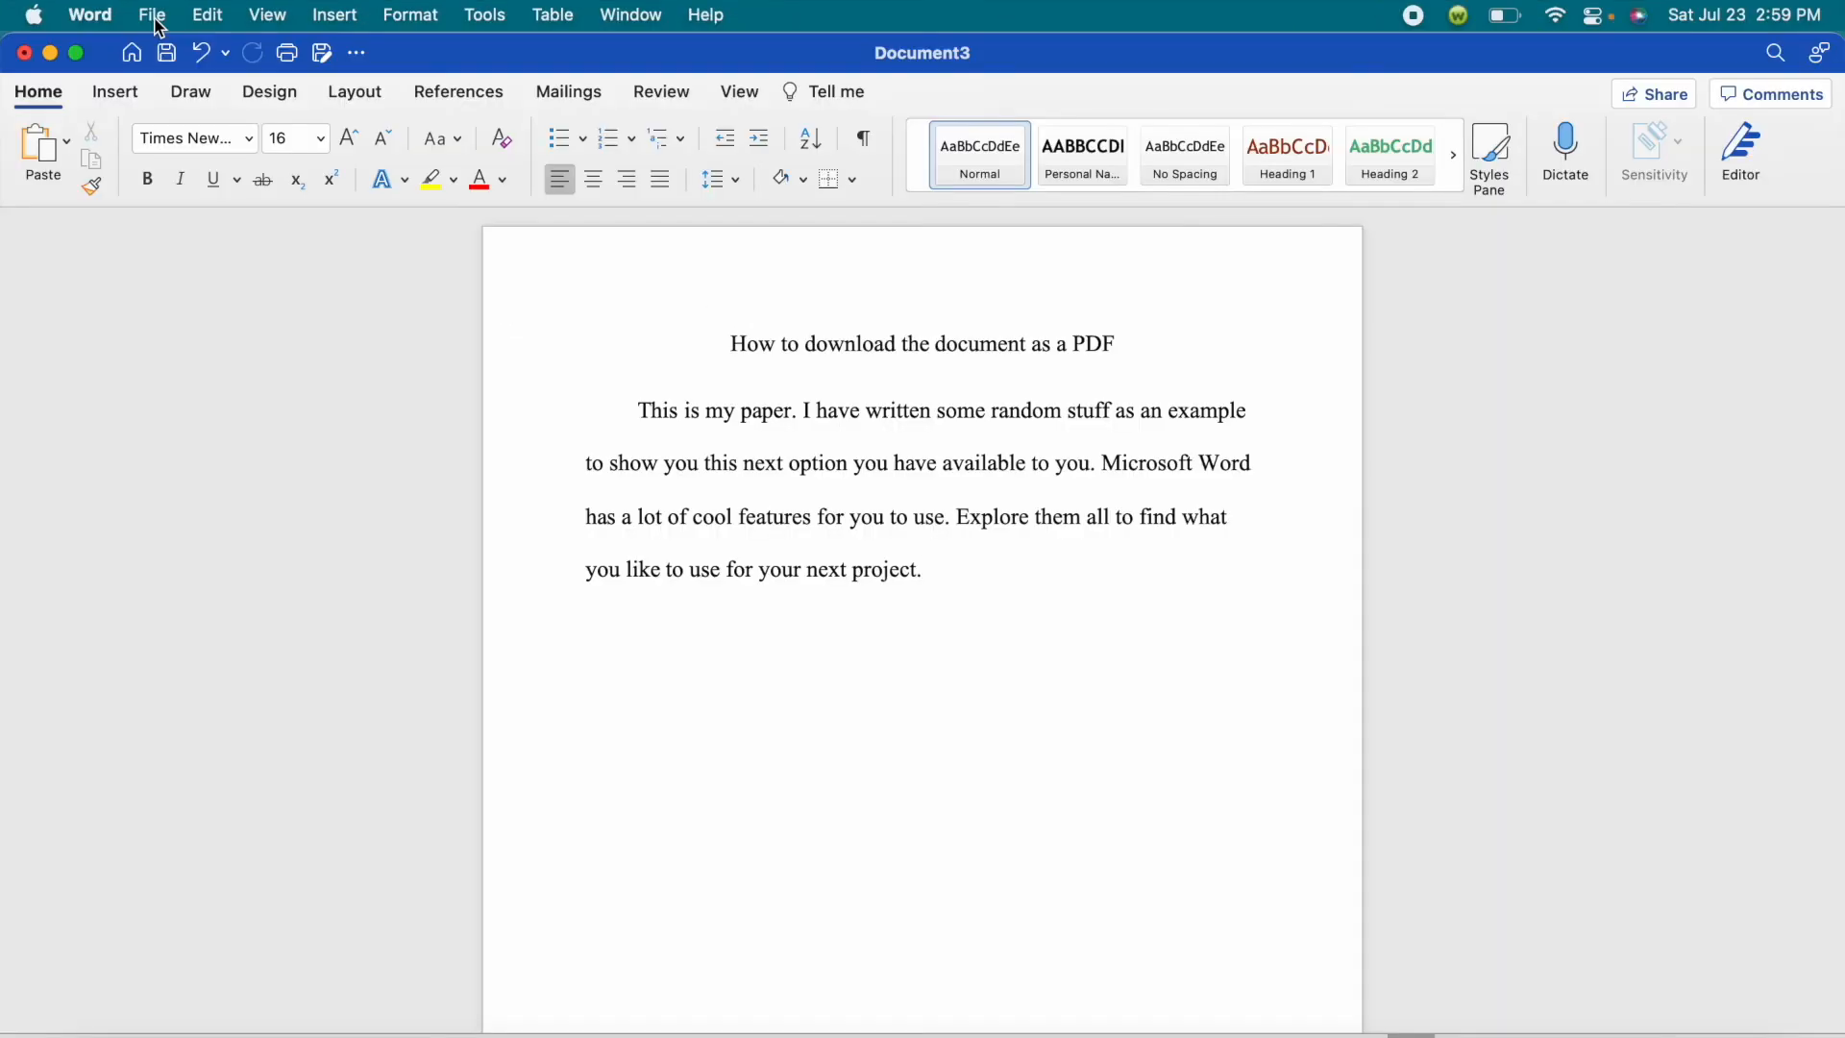
Export the "How to download the document as a PDF" document as a PDF to Downloads and open the exported file from there
left_click(154, 16)
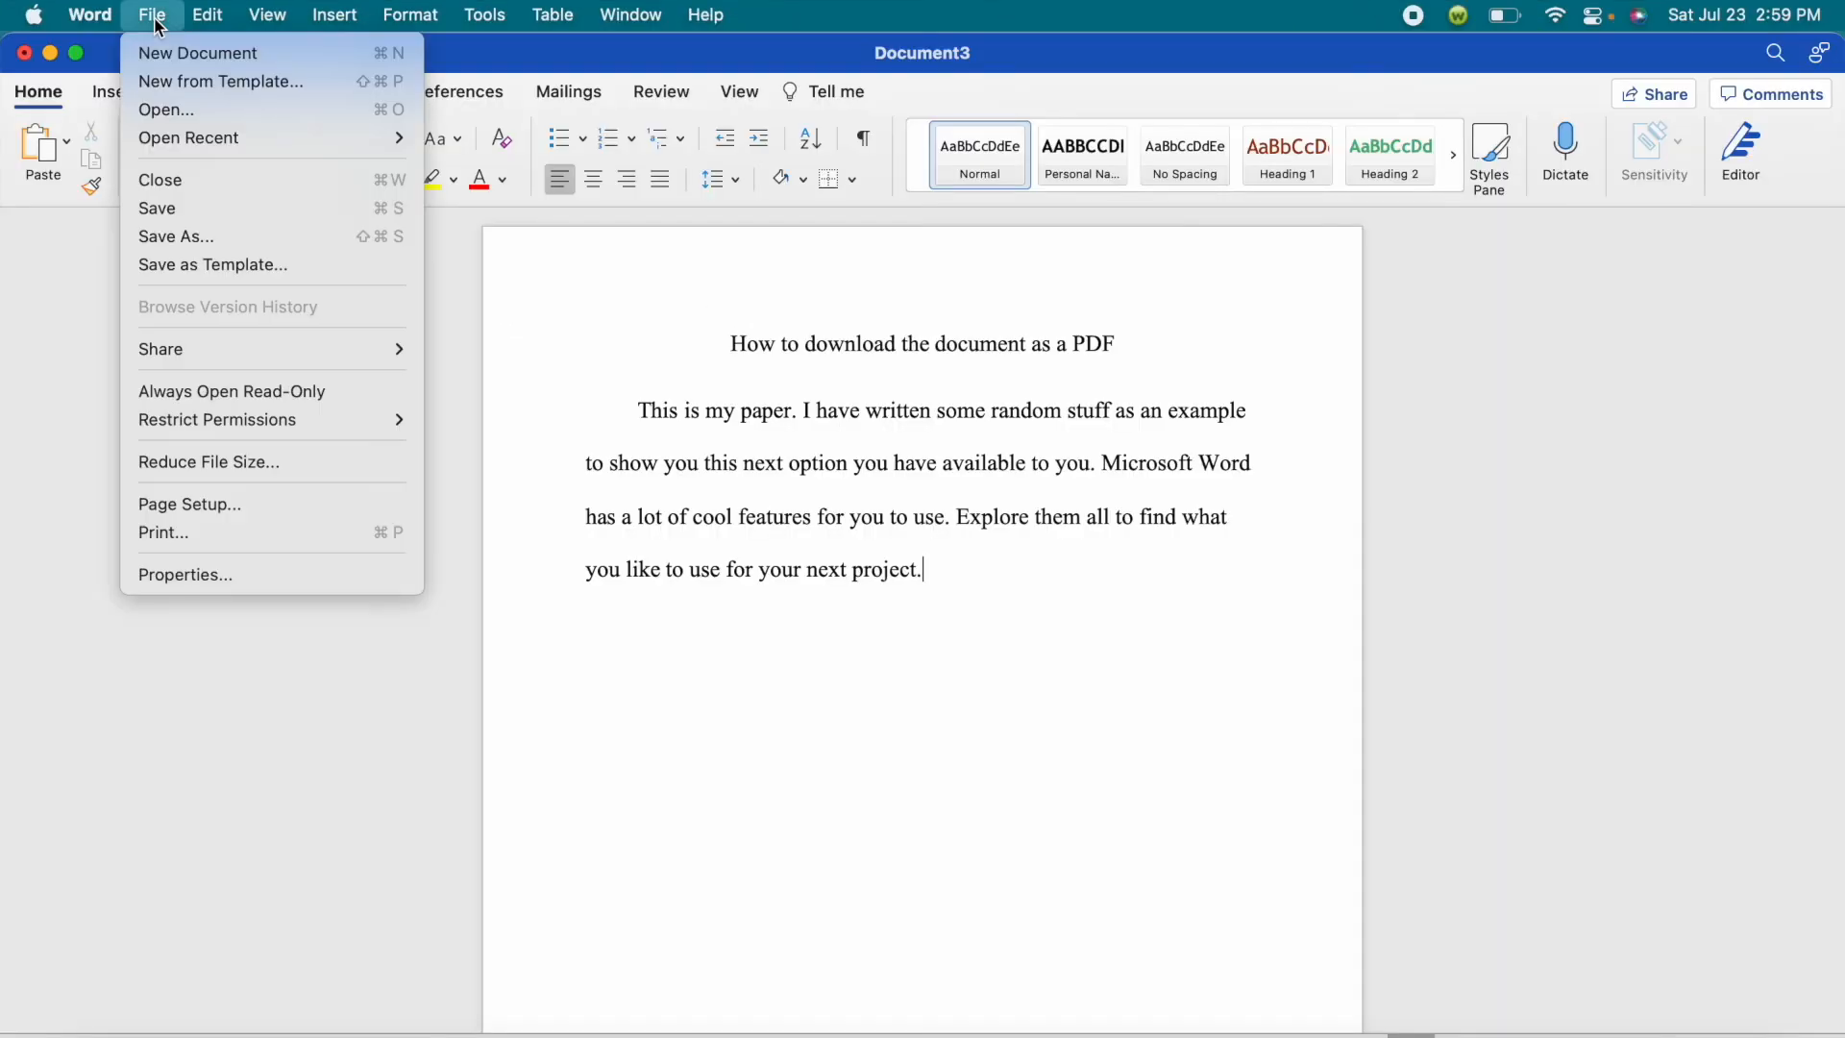
left_click(195, 229)
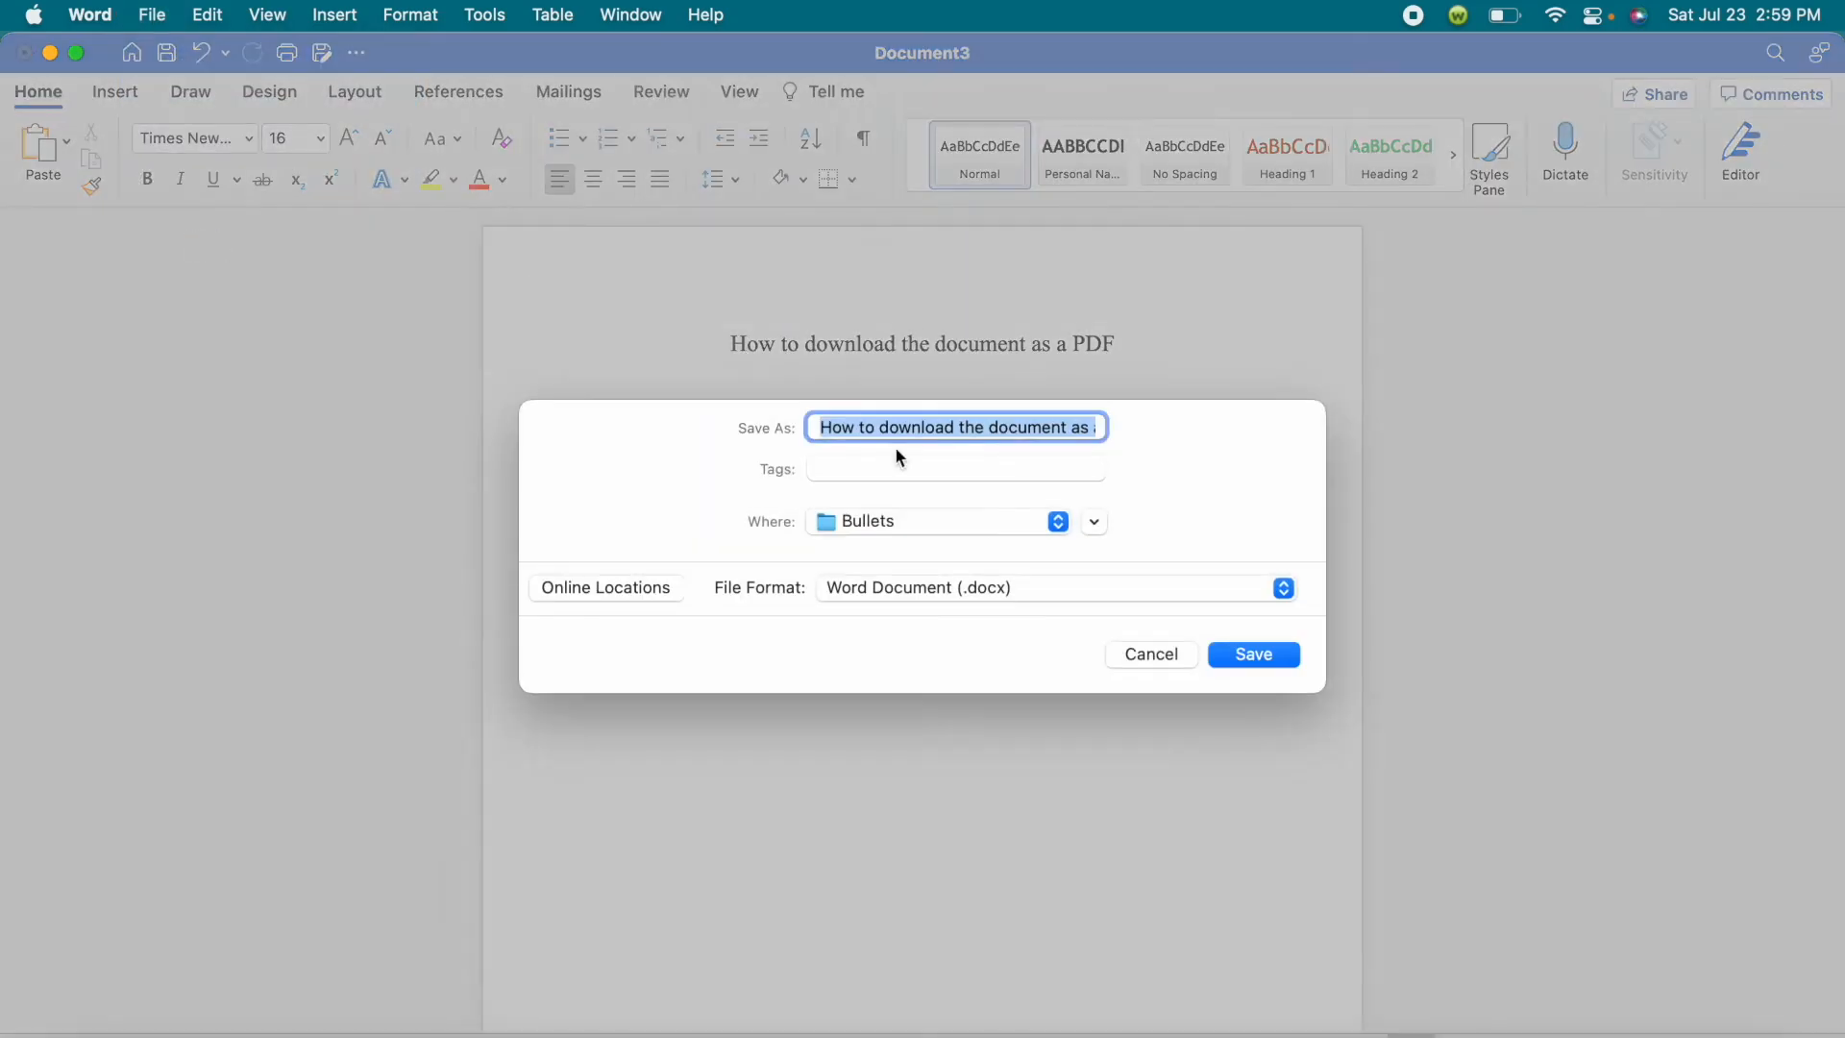
left_click(937, 522)
left_click(886, 846)
left_click(937, 591)
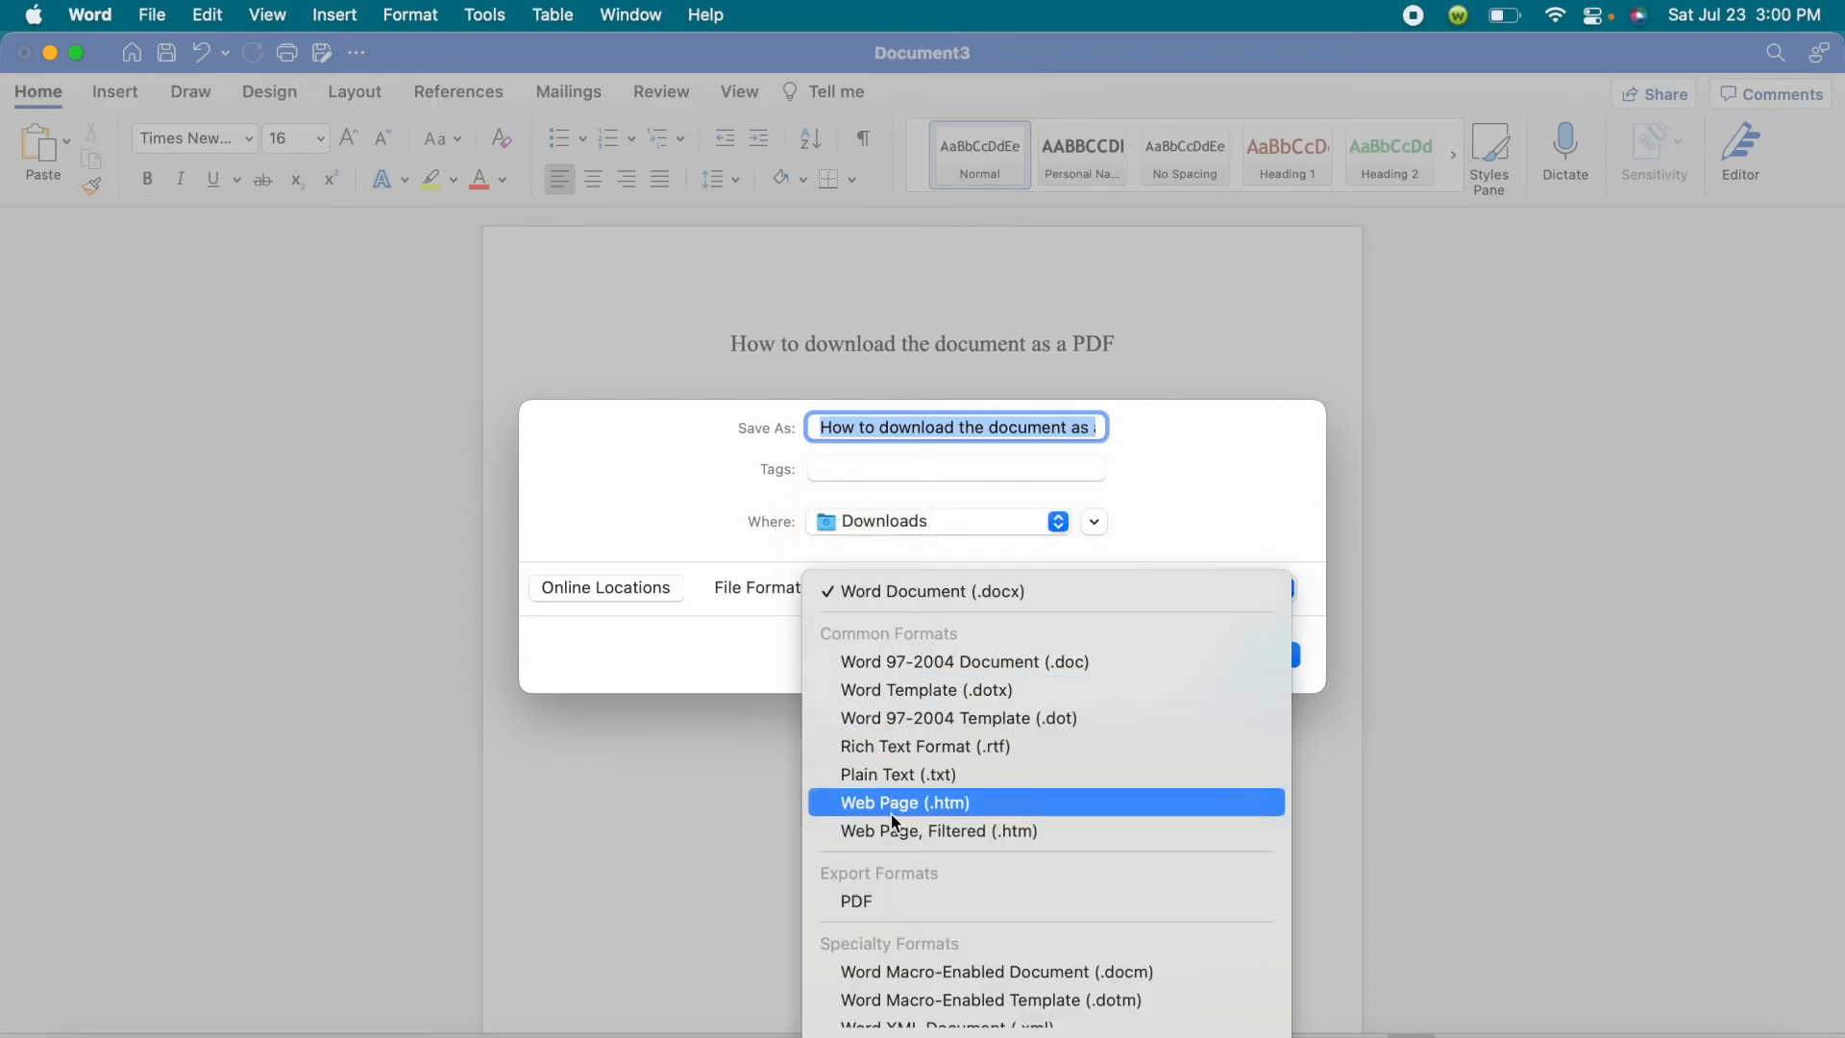
left_click(890, 909)
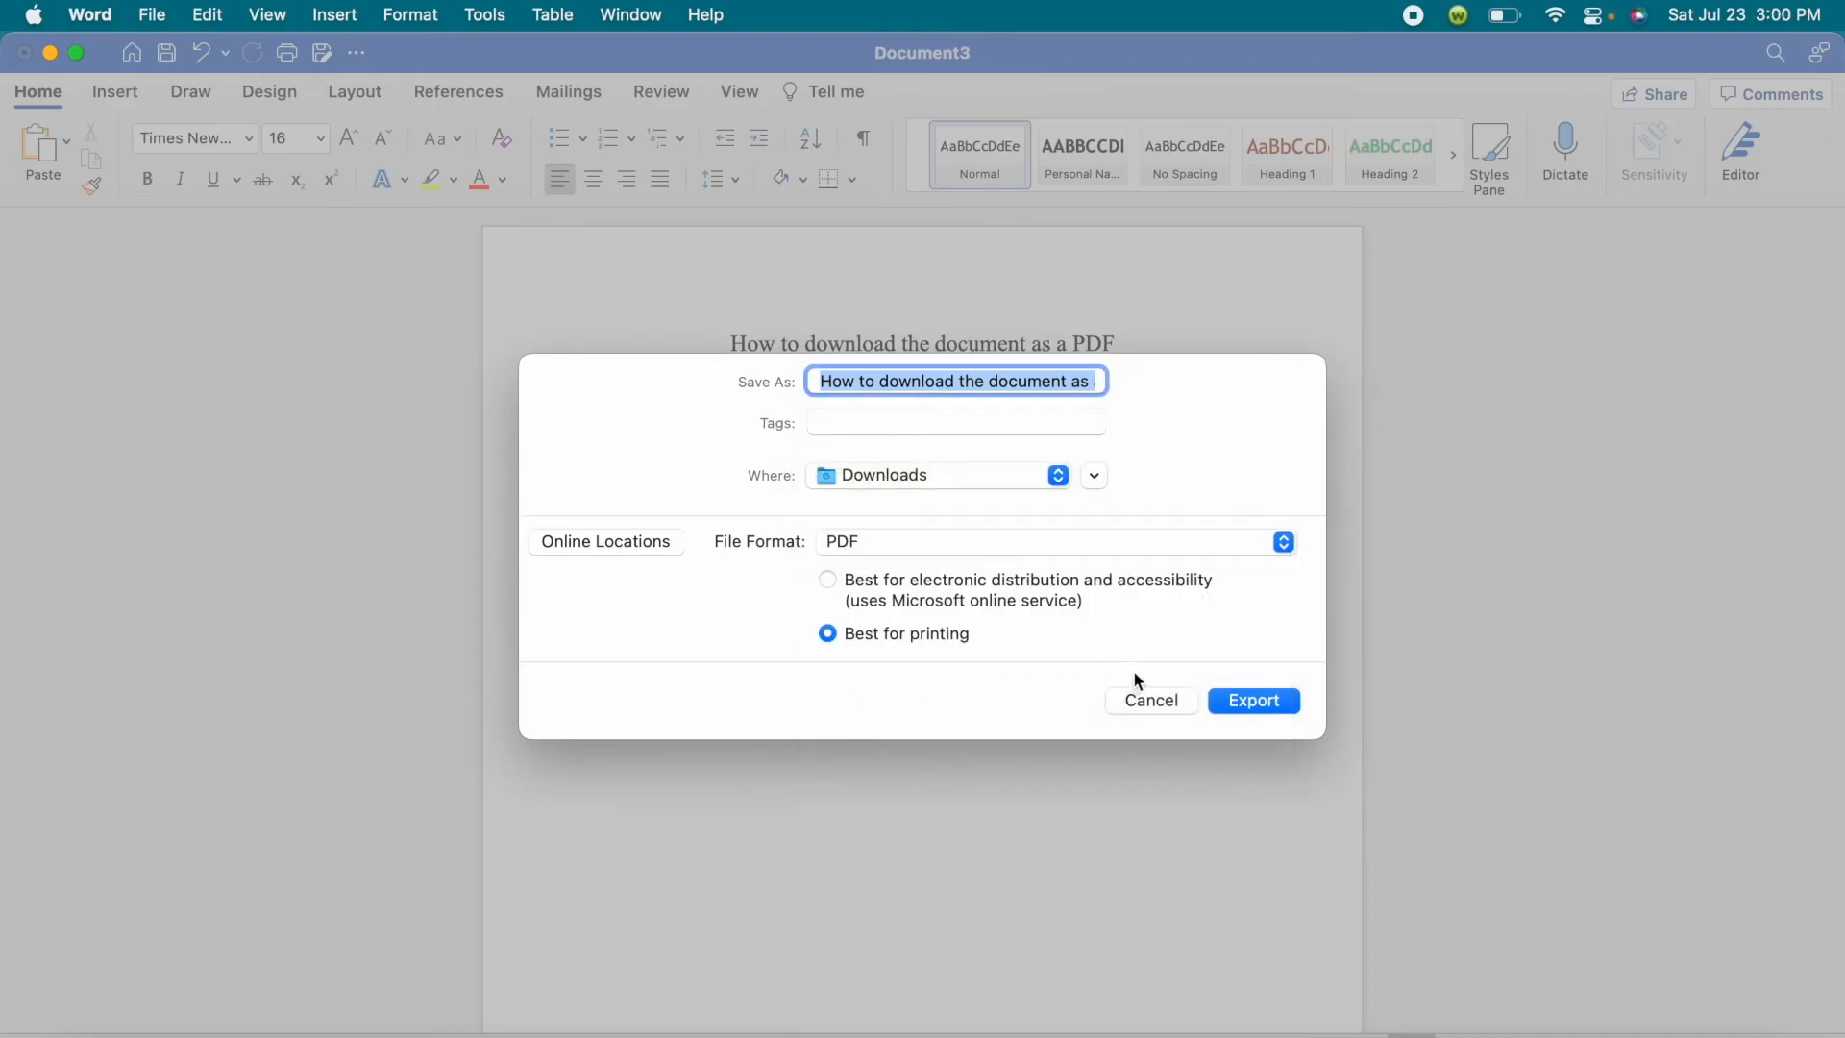
left_click(1256, 702)
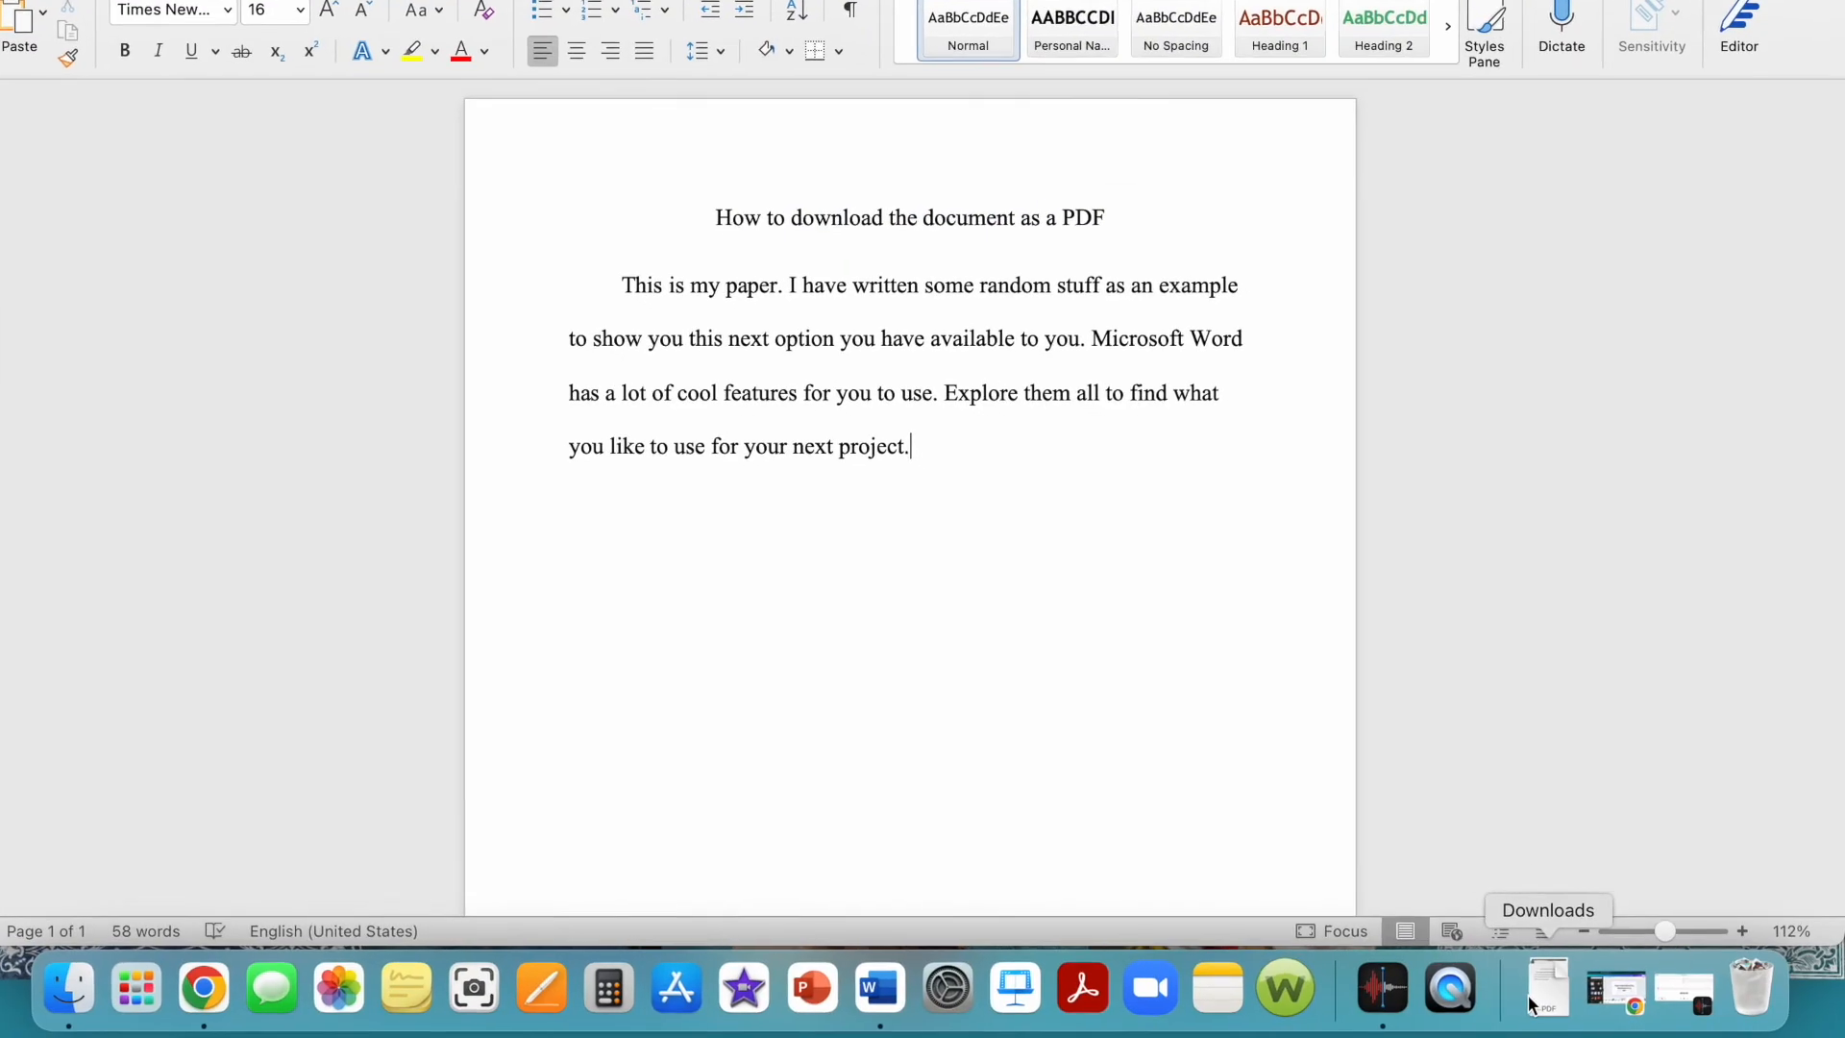
left_click(1533, 995)
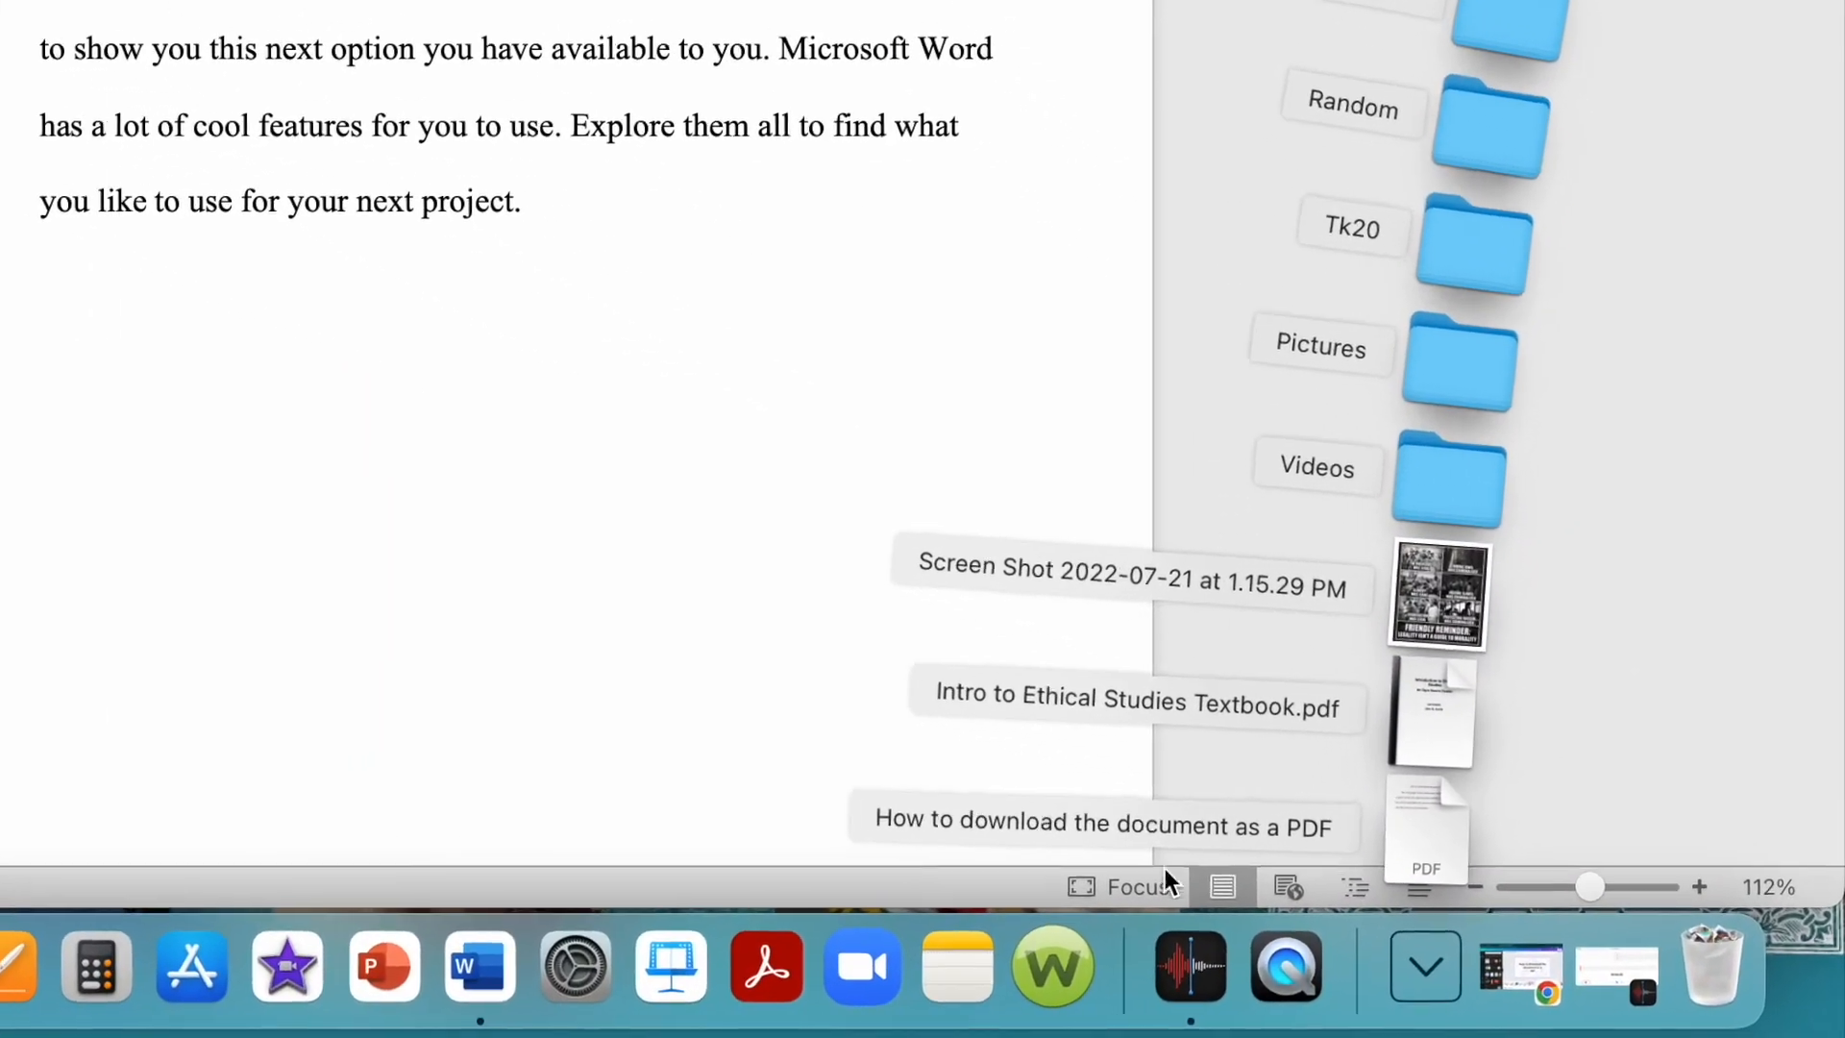
left_click(1297, 944)
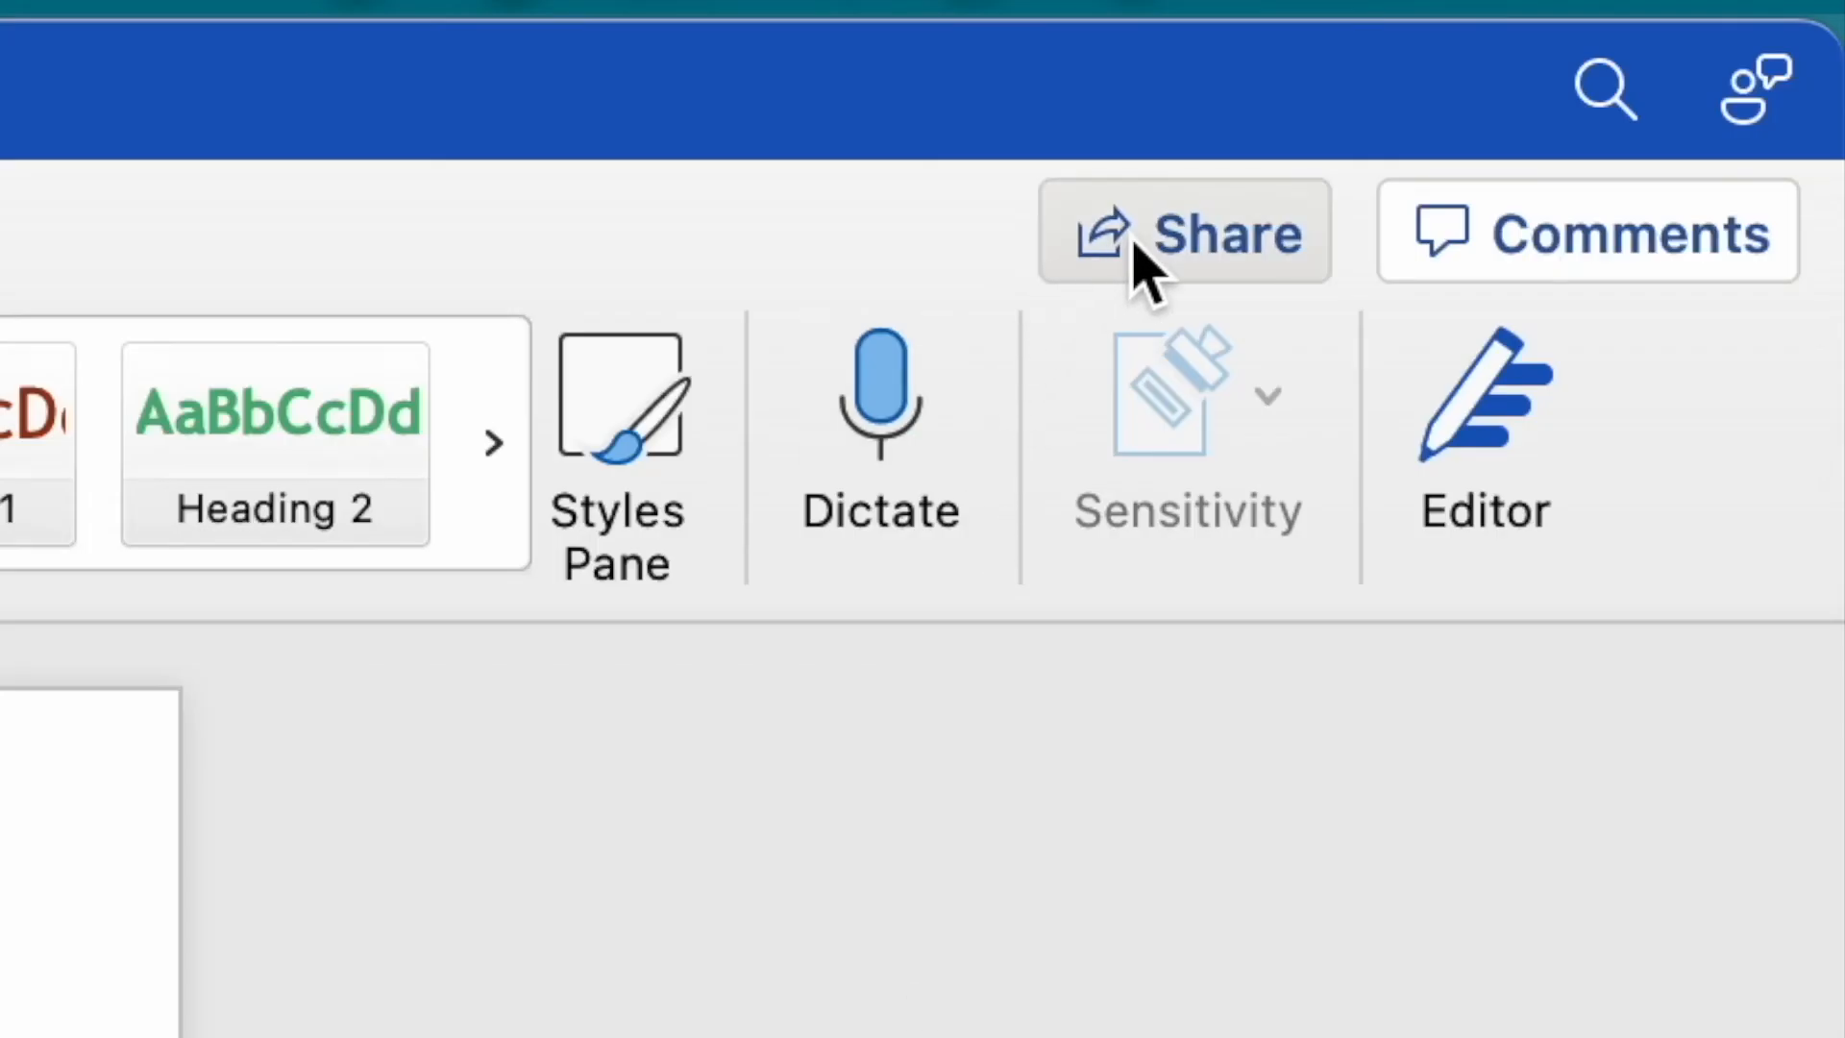
Save the "How to share your document" document to OneDrive under the name "Document" for sharing
left_click(1136, 246)
key("BackSpace")
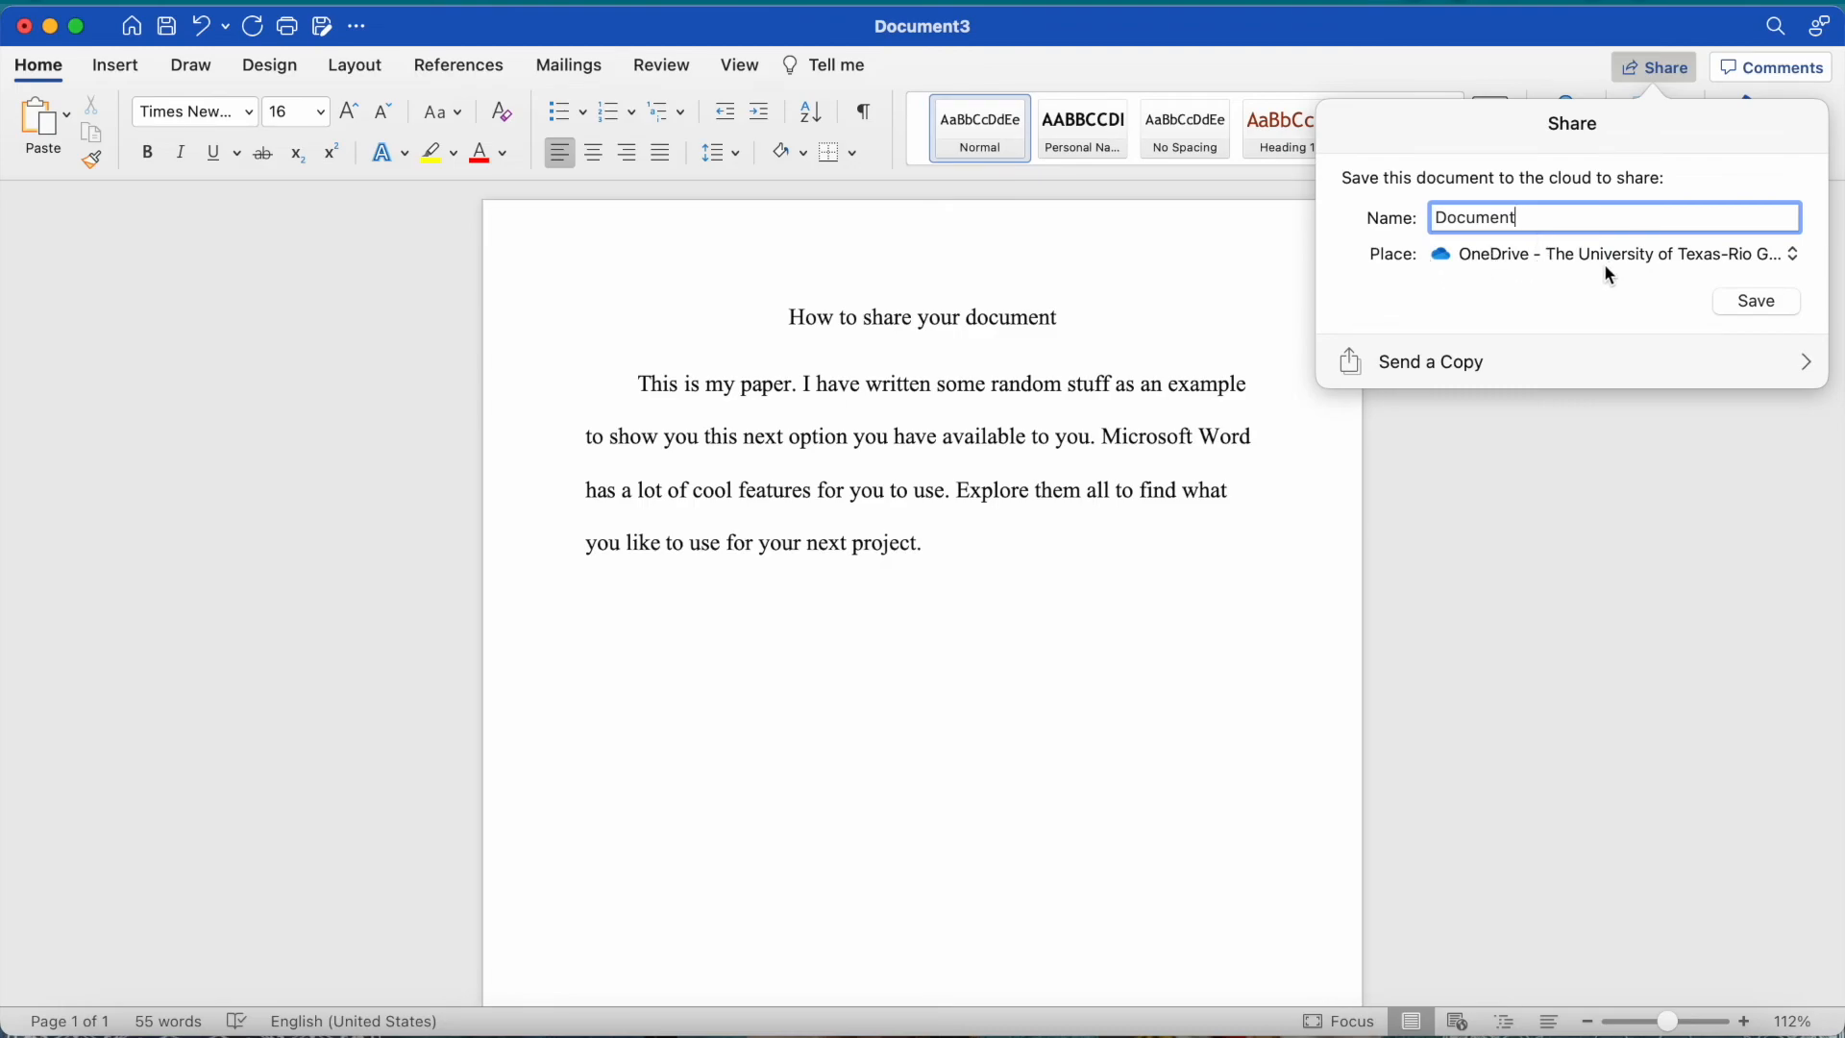
left_click(1773, 310)
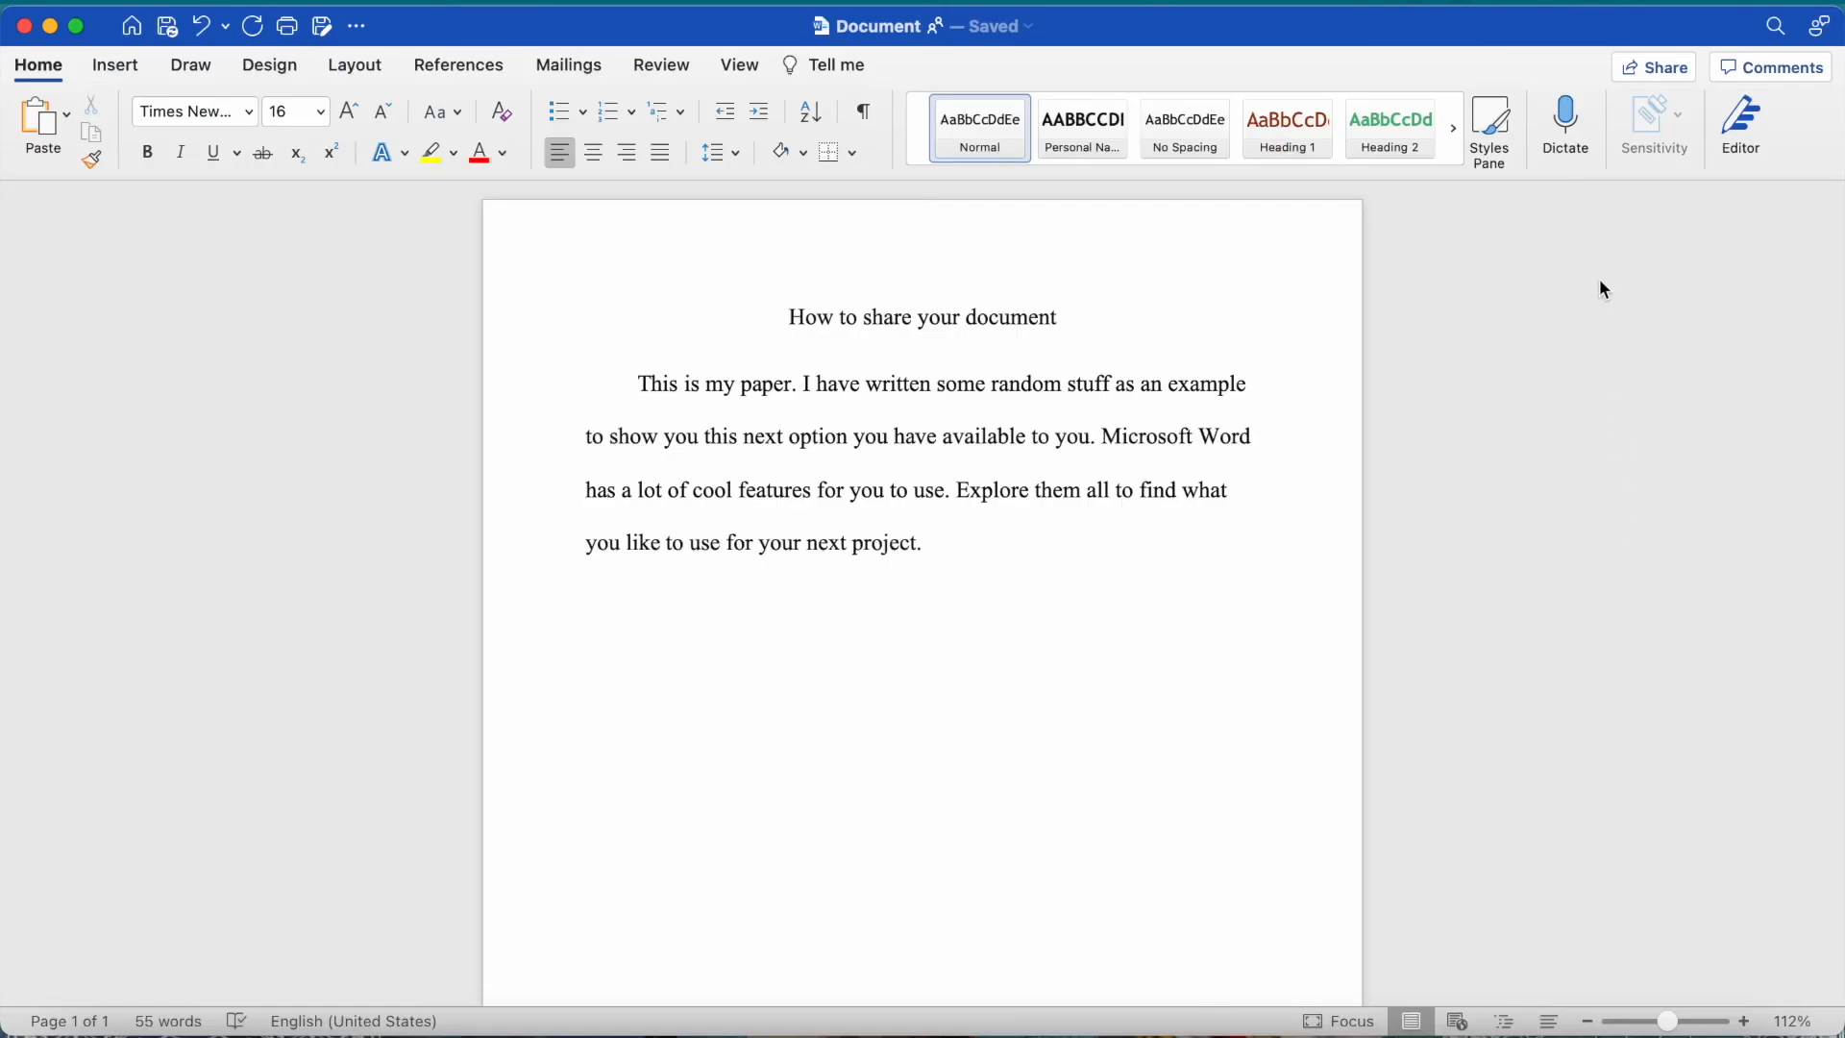
Copy the sharing link to Document.docx that lets anyone with the link edit
left_click(1637, 66)
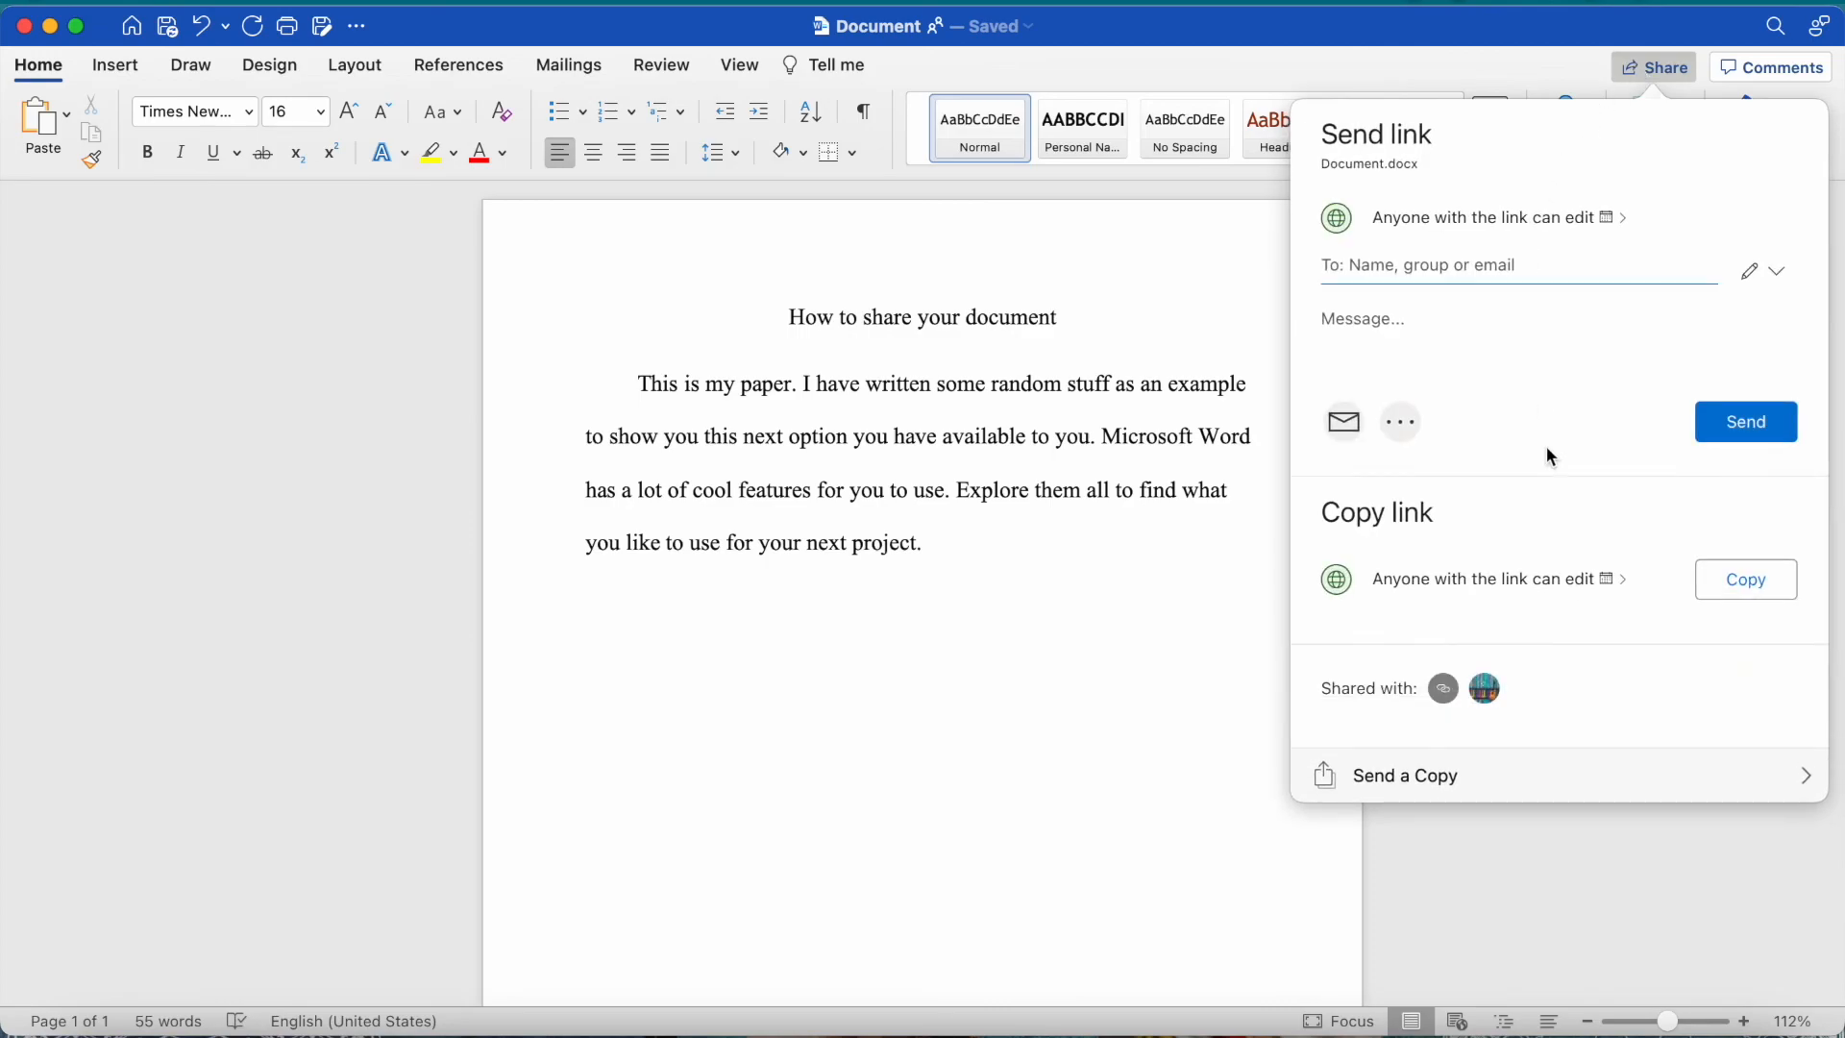
left_click(1740, 582)
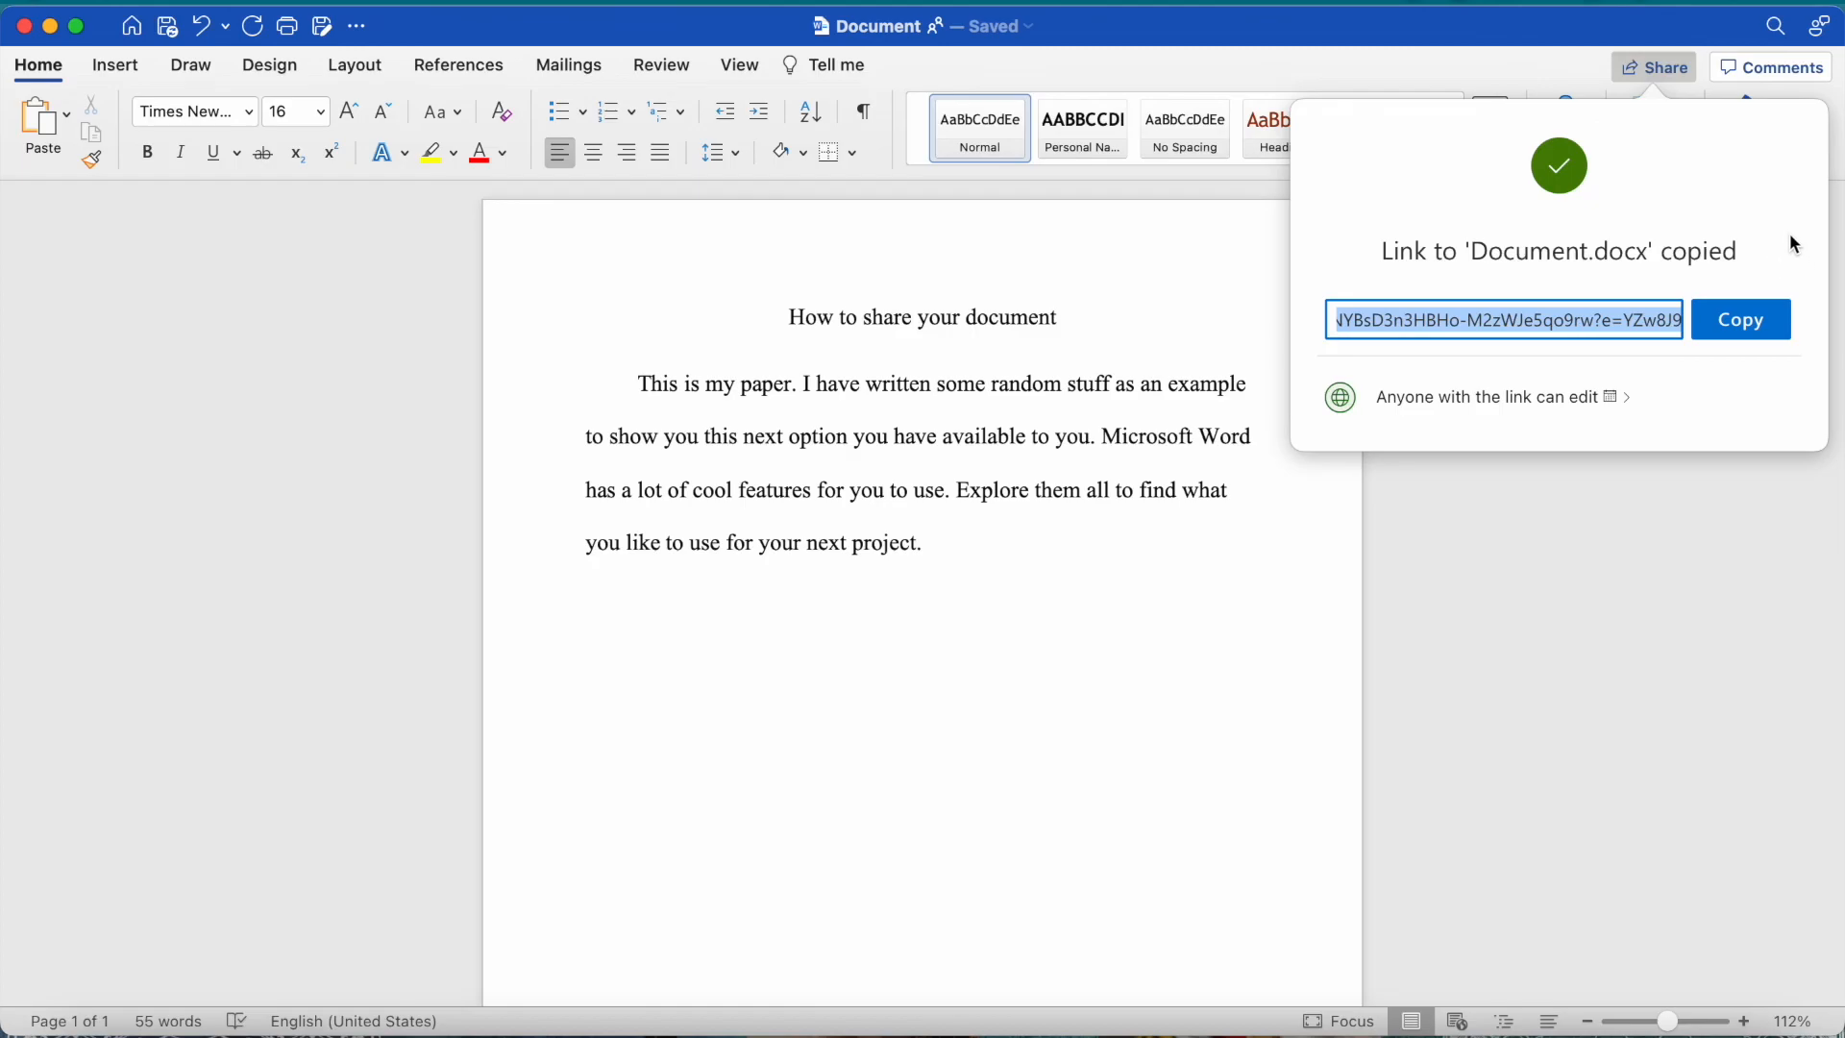
left_click(1753, 338)
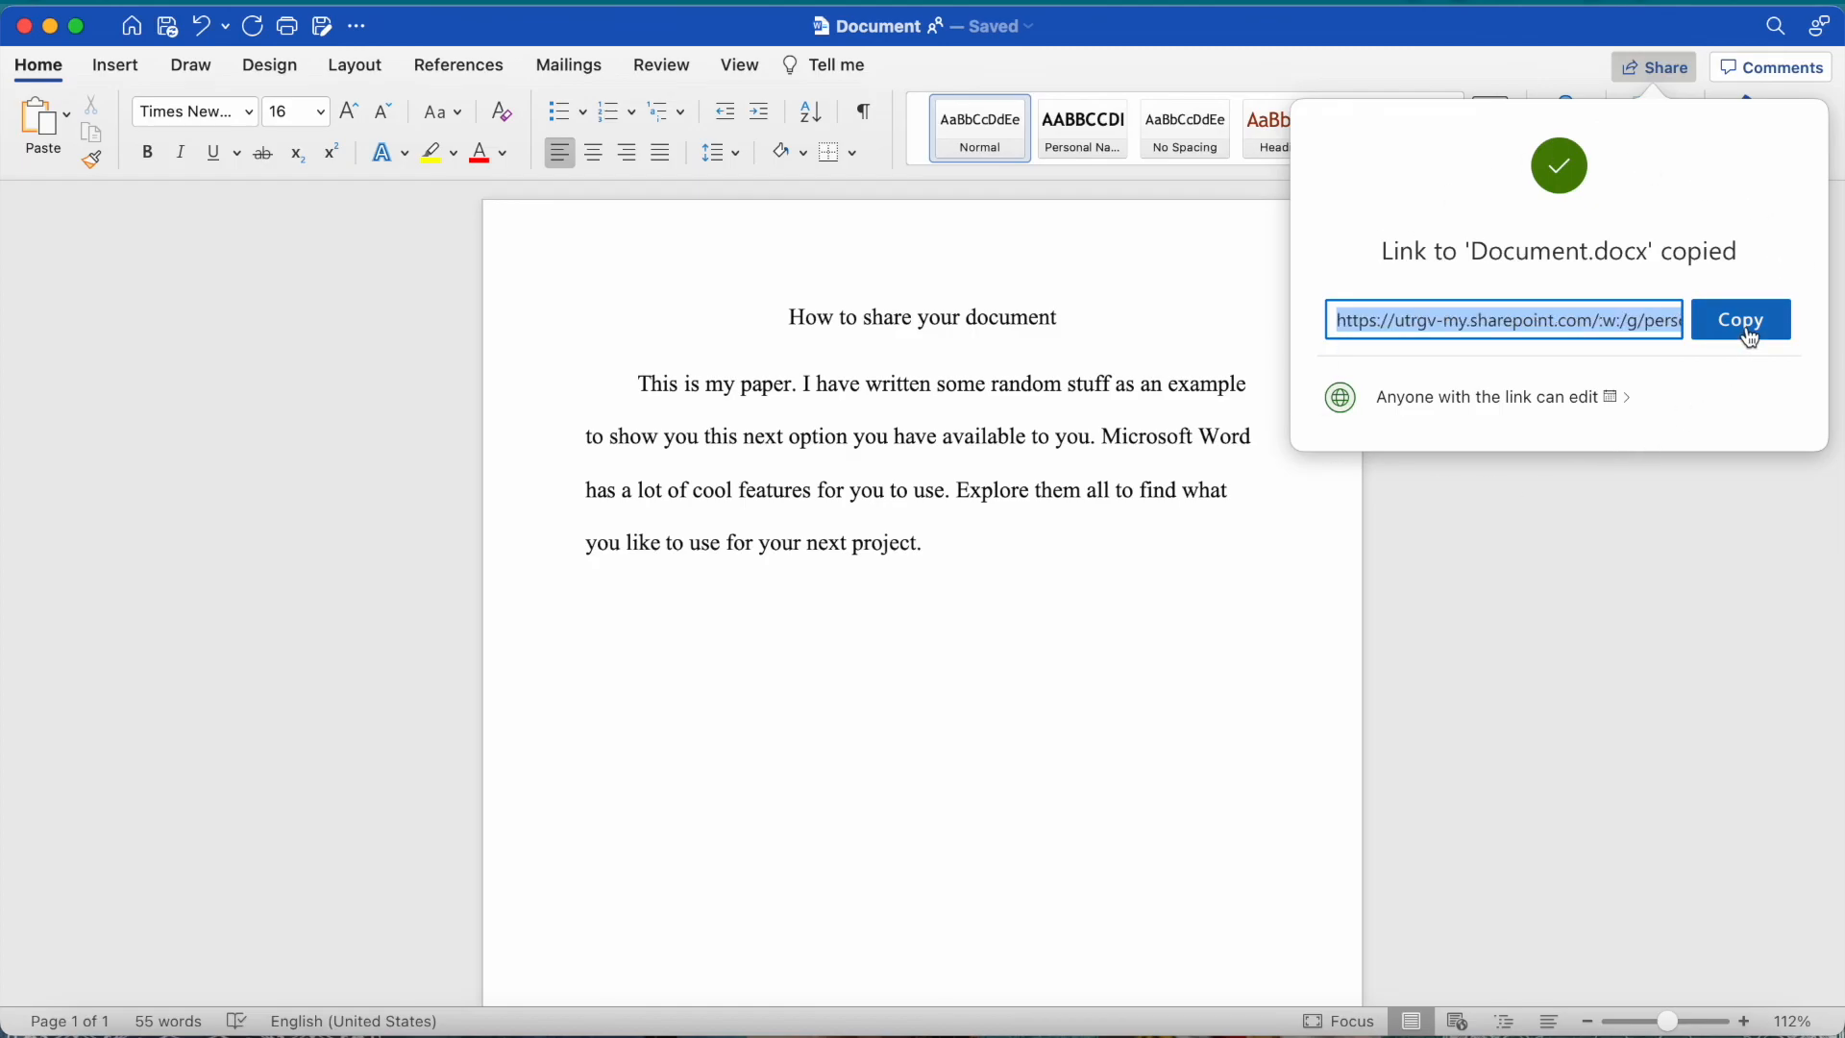